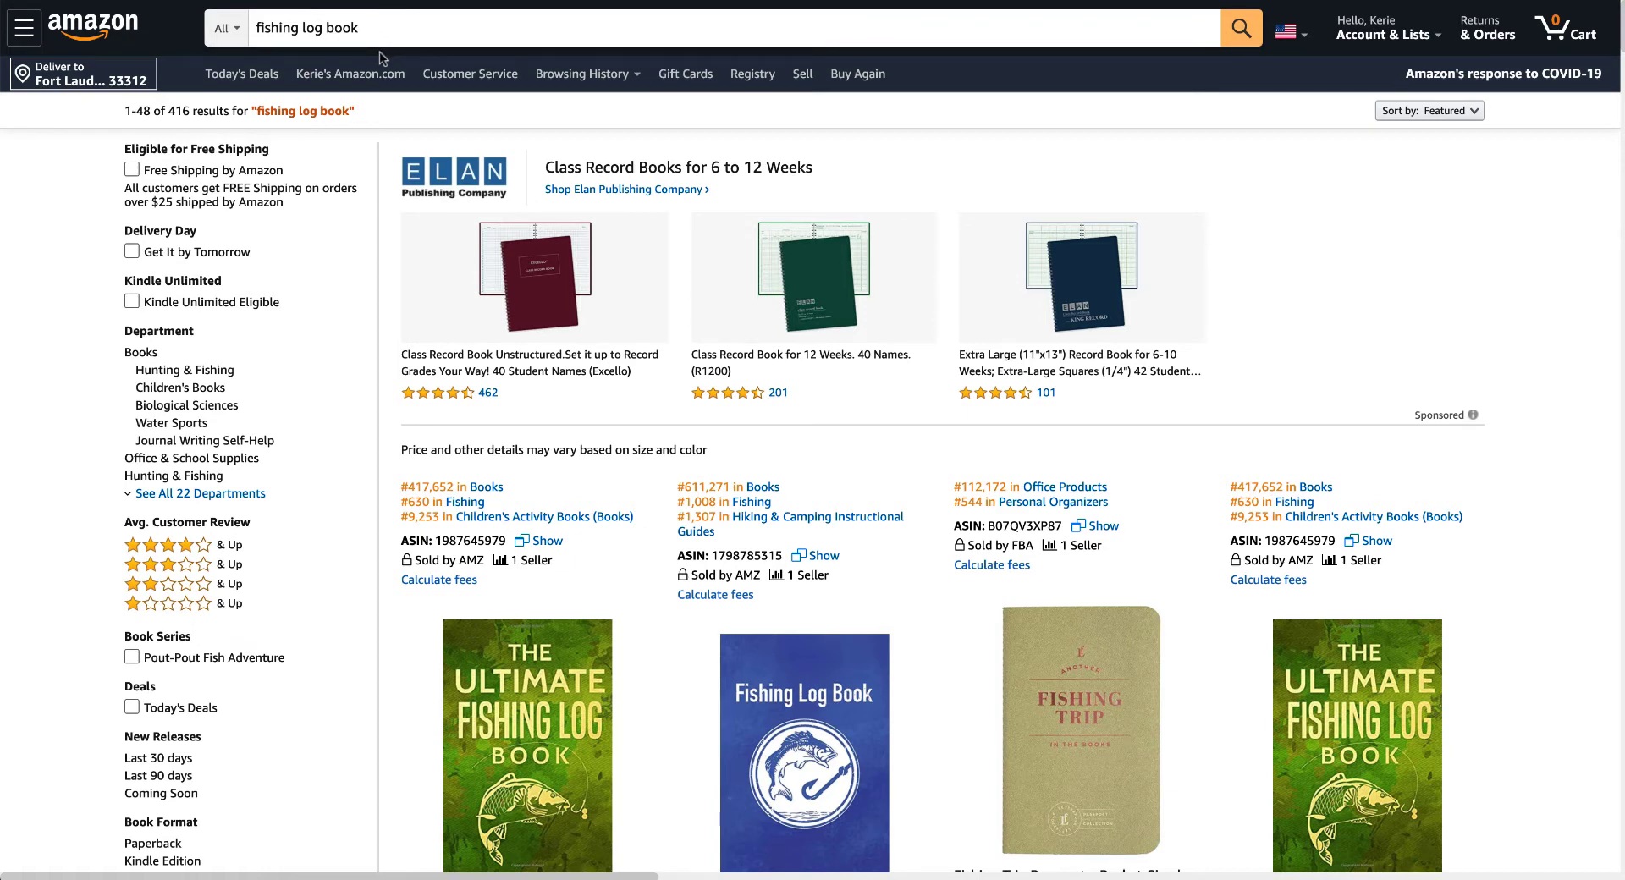
# Scroll through the Amazon fishing log book search results to review competing listings.
pyautogui.scroll(-6, 563, 317)
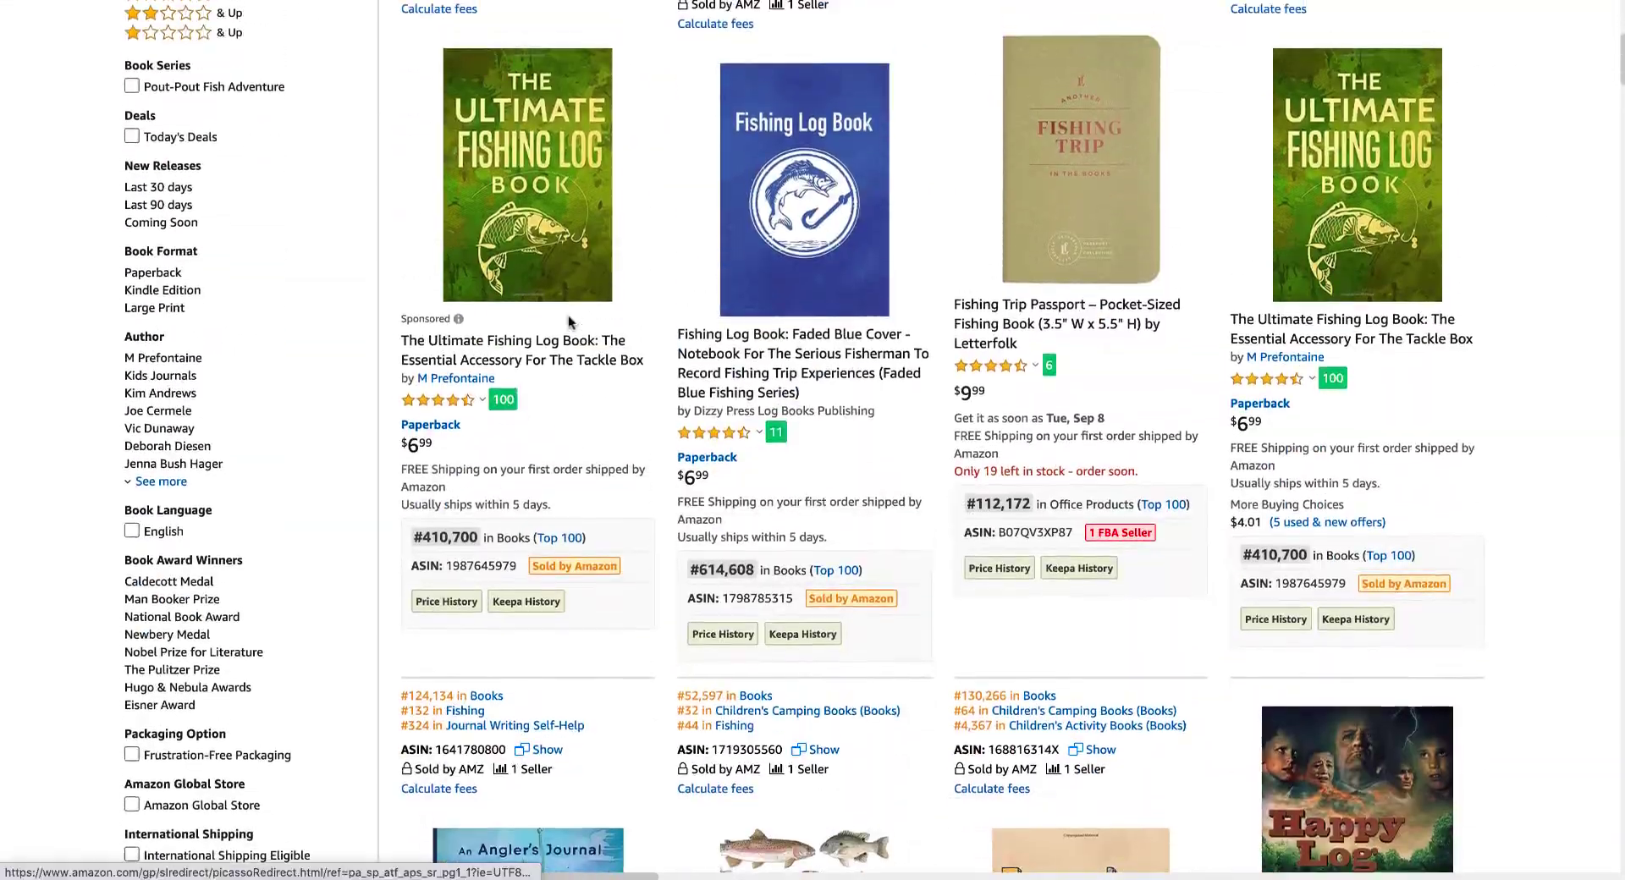
pyautogui.scroll(1, 593, 313)
pyautogui.scroll(-3, 672, 281)
pyautogui.scroll(10, 674, 287)
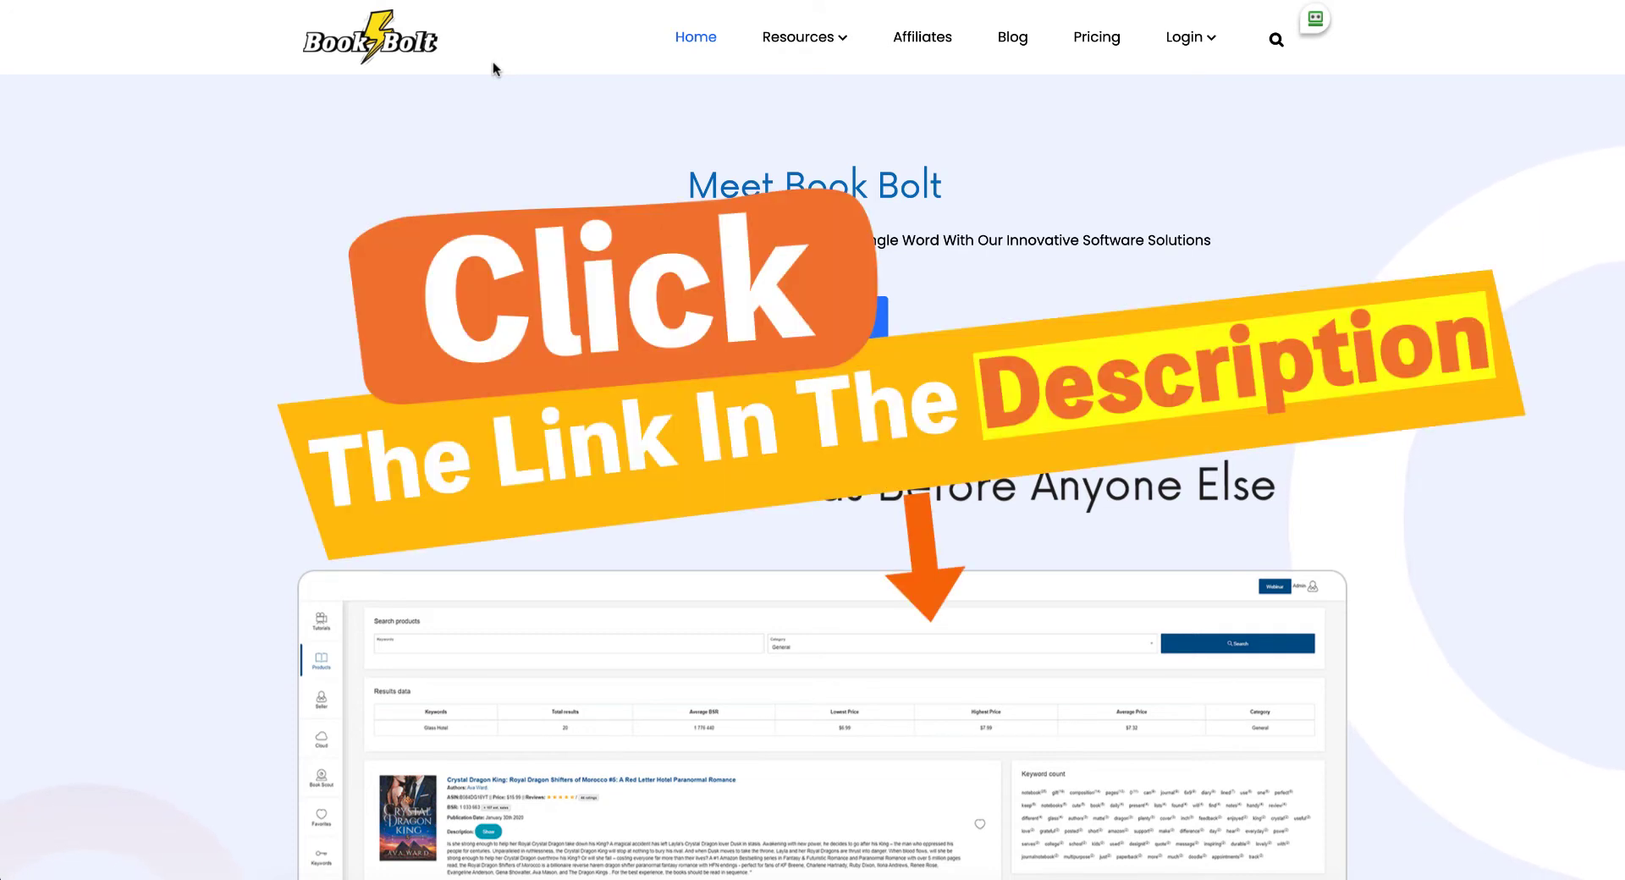
# Open Book Bolt pricing and compare yearly vs monthly plans: Newbie 9.99, Pro 19.99 per month.
pyautogui.moveTo(832, 47)
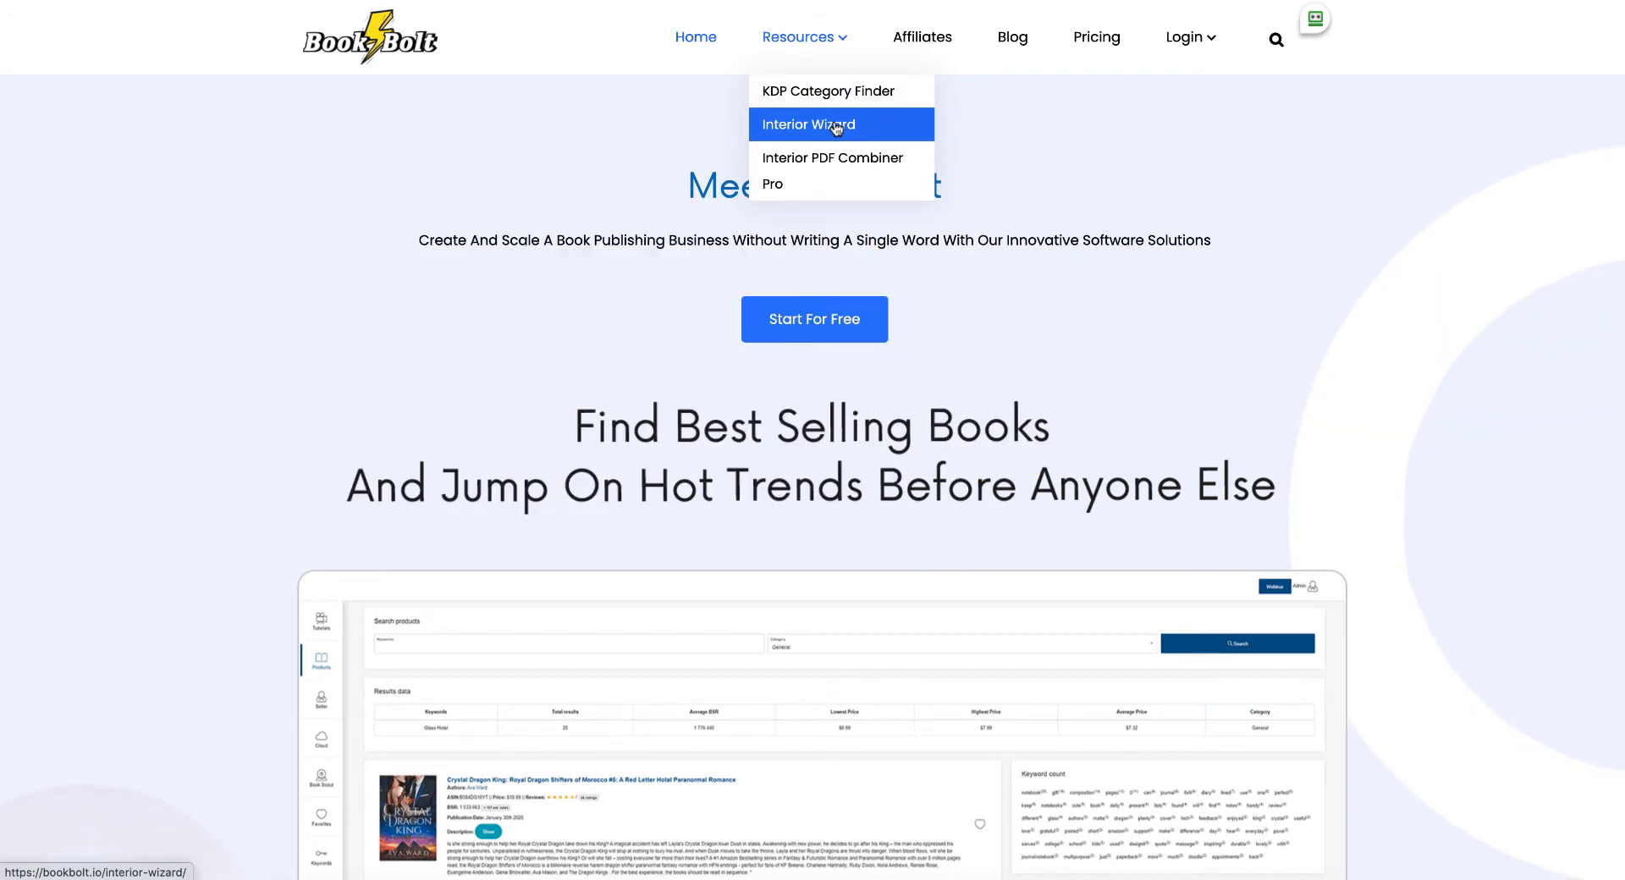
pyautogui.click(1097, 42)
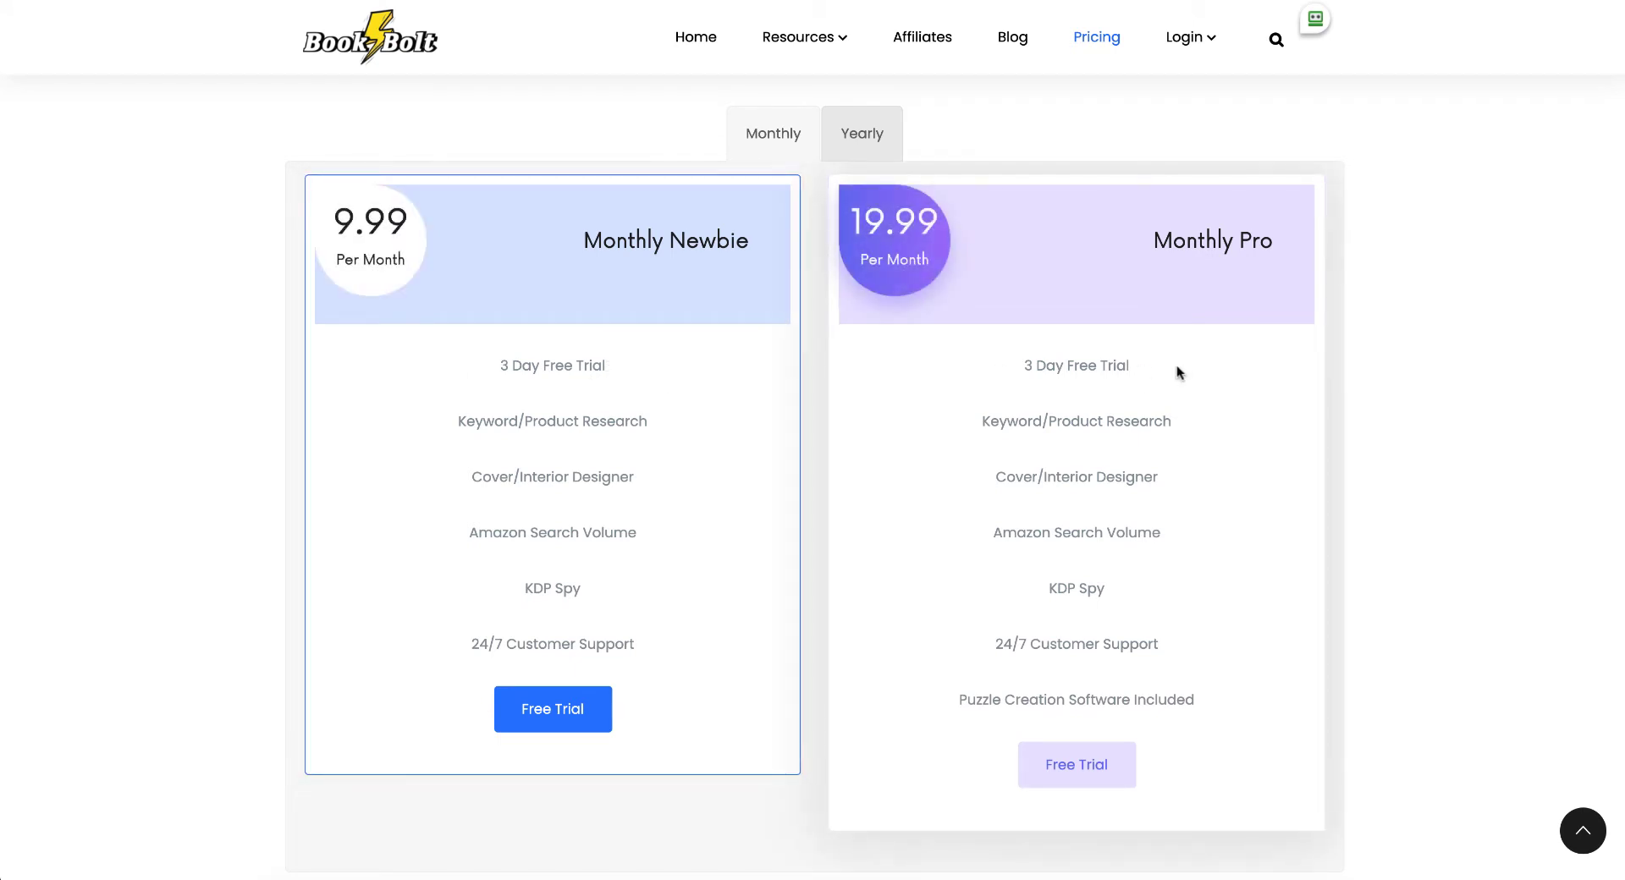
pyautogui.scroll(-1, 592, 467)
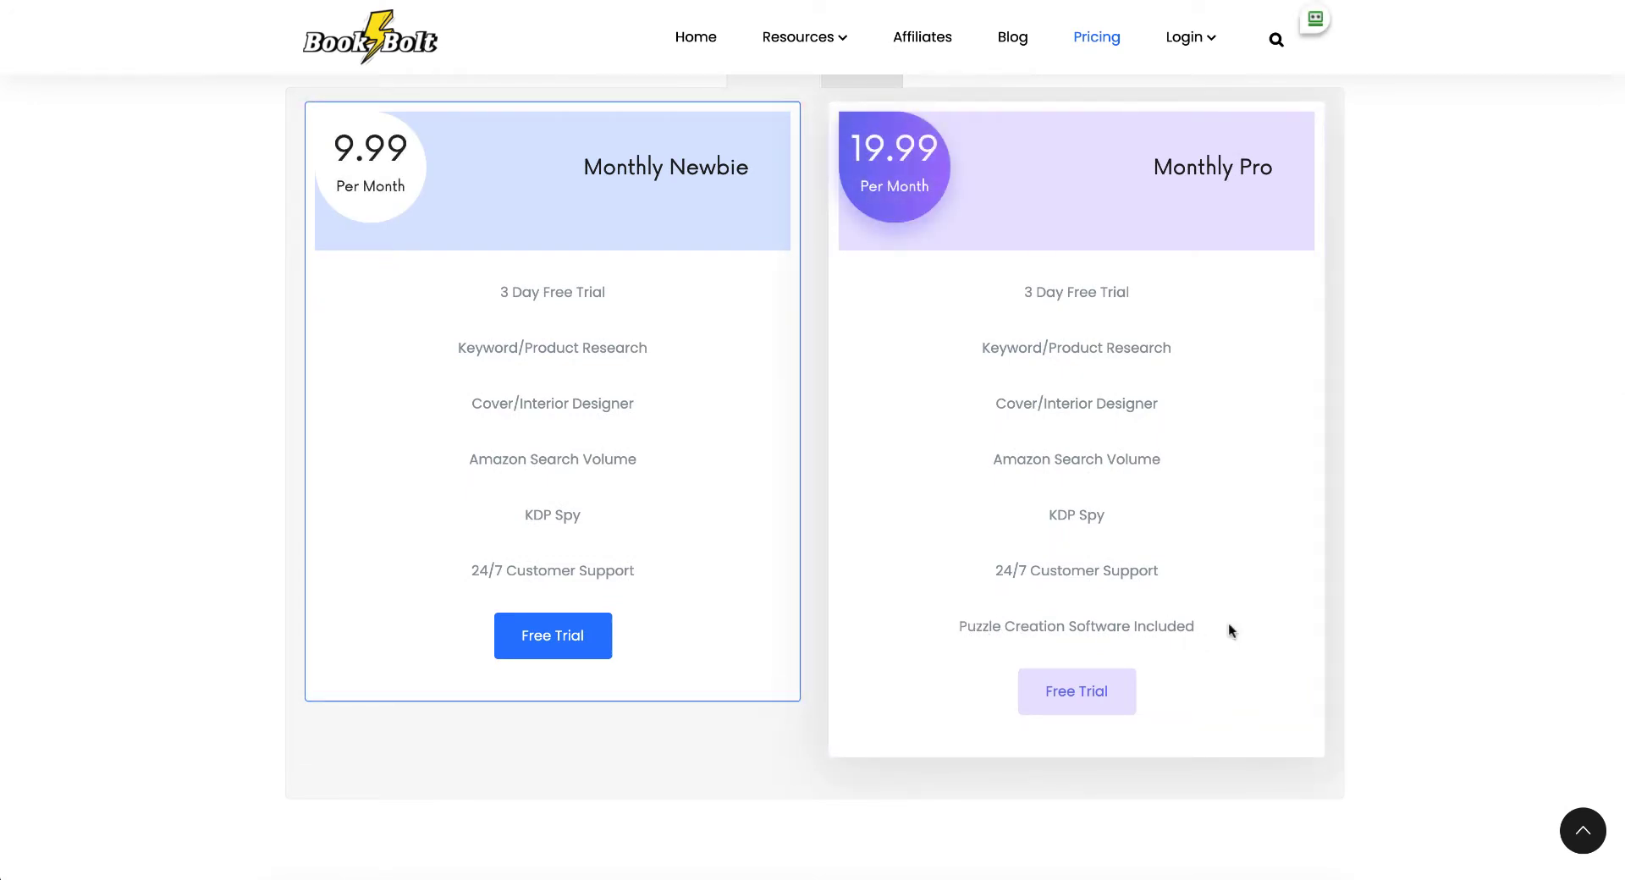
pyautogui.scroll(2, 1146, 609)
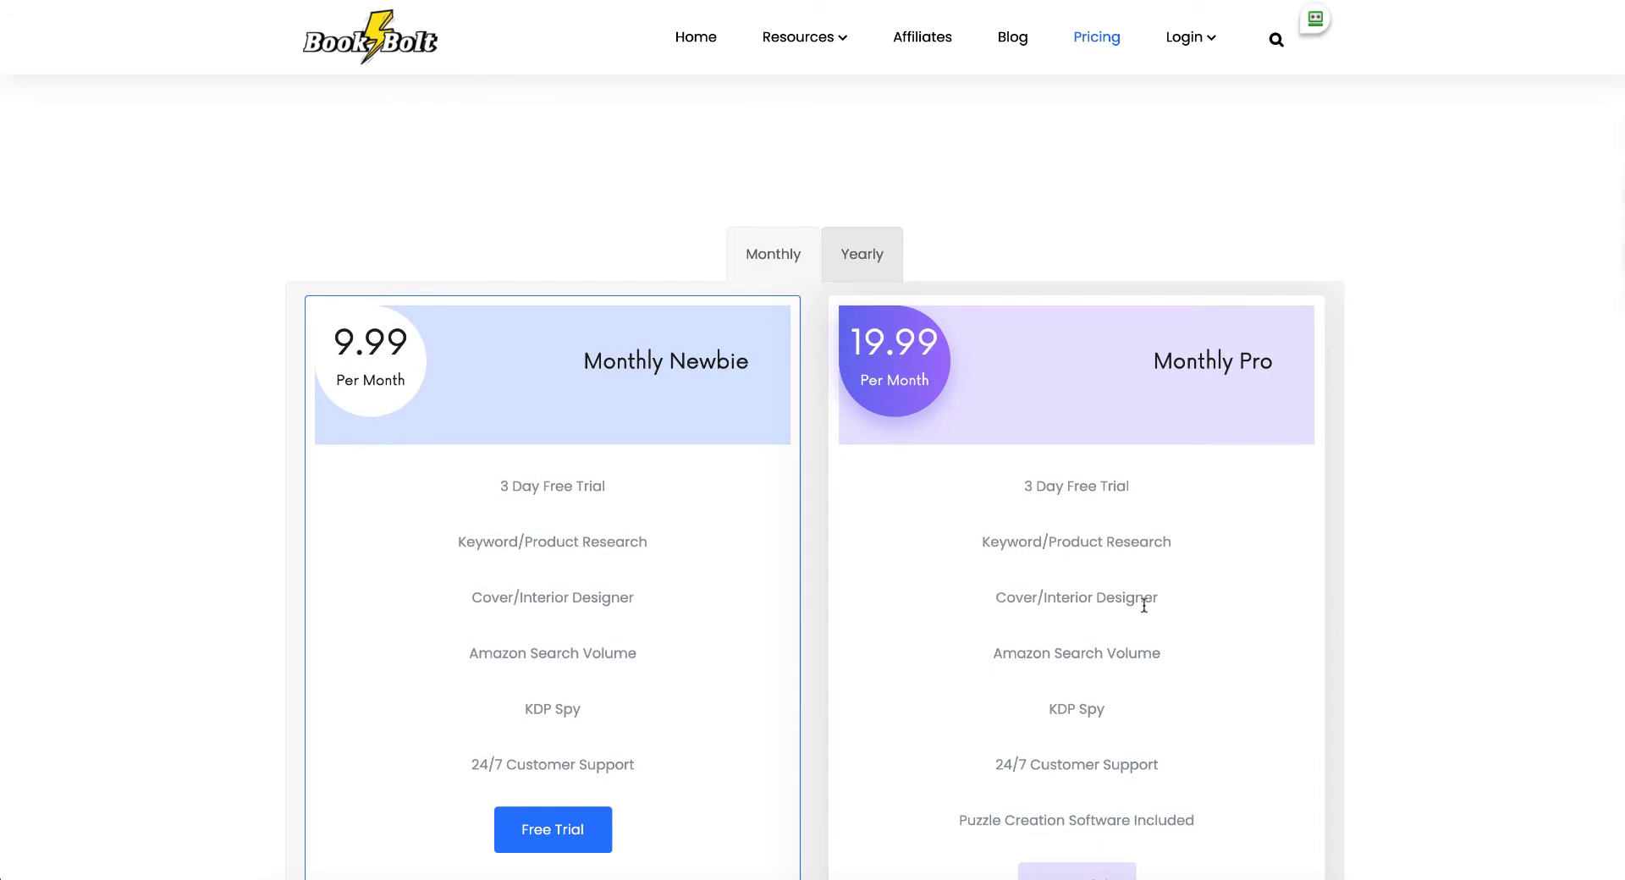
pyautogui.click(876, 248)
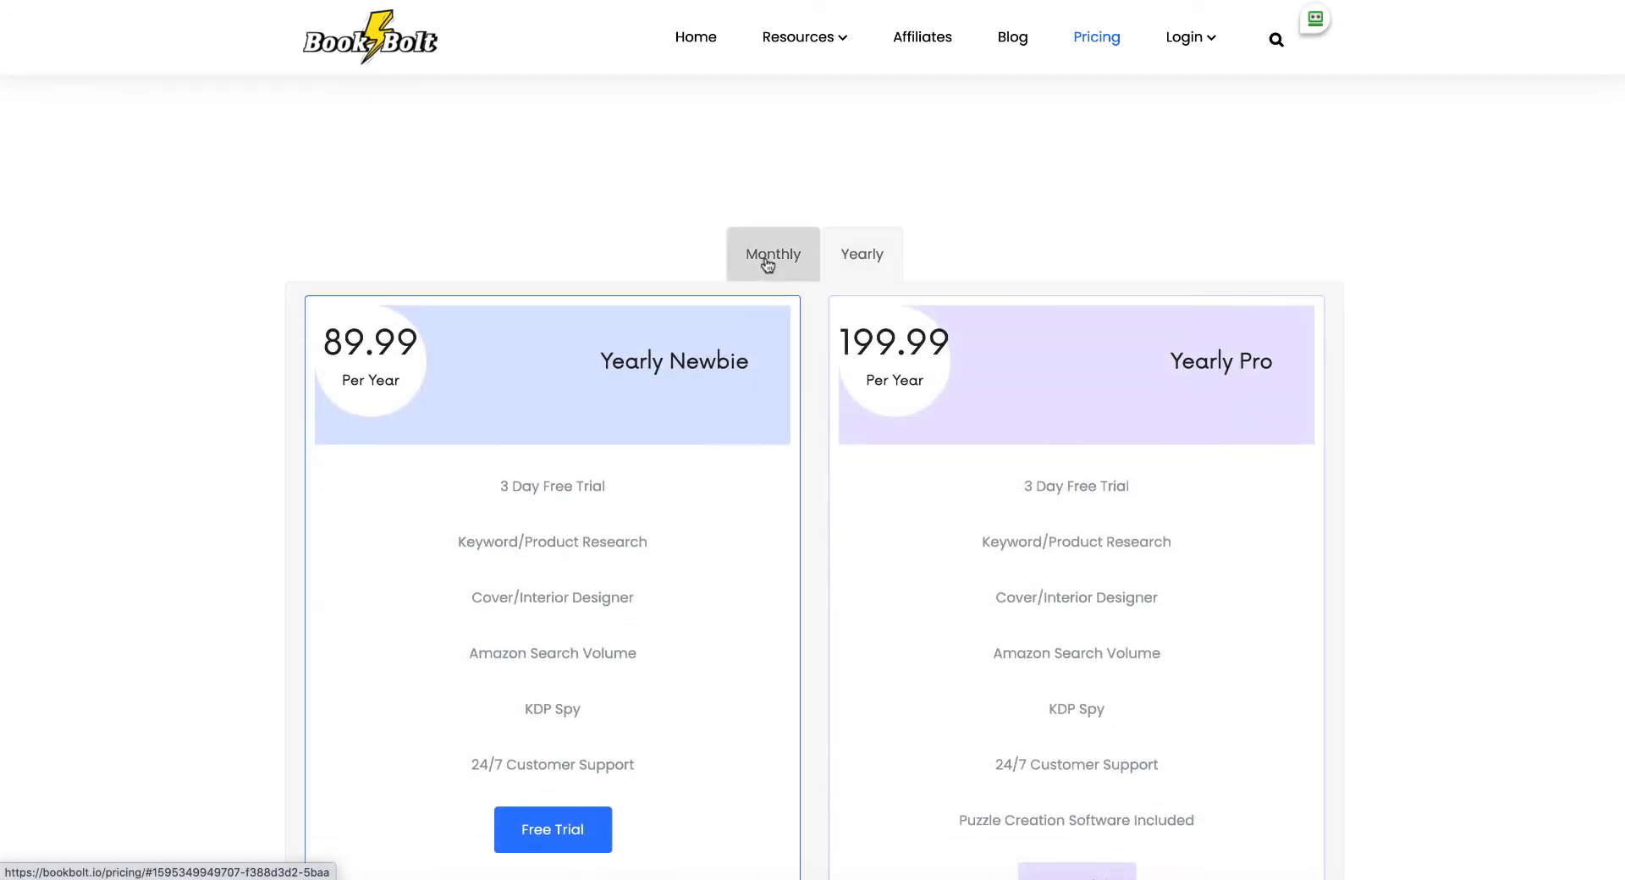
pyautogui.click(767, 263)
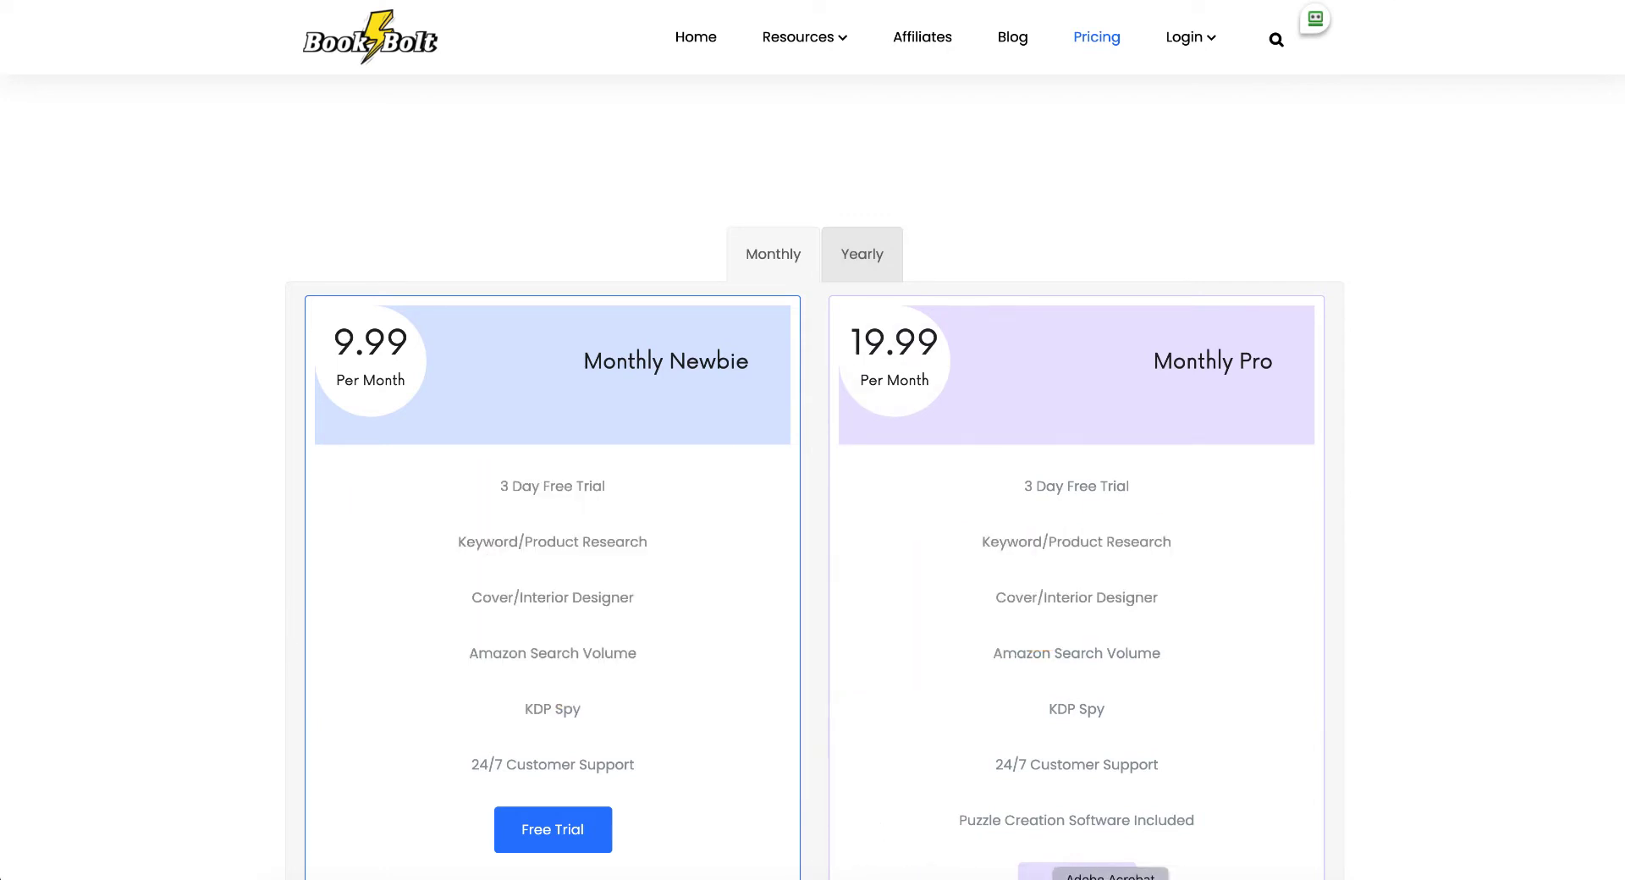
# Scroll through the 110-page fishing_merged.pdf interior in Acrobat, then bring up the fishing log folder.
pyautogui.click(1110, 876)
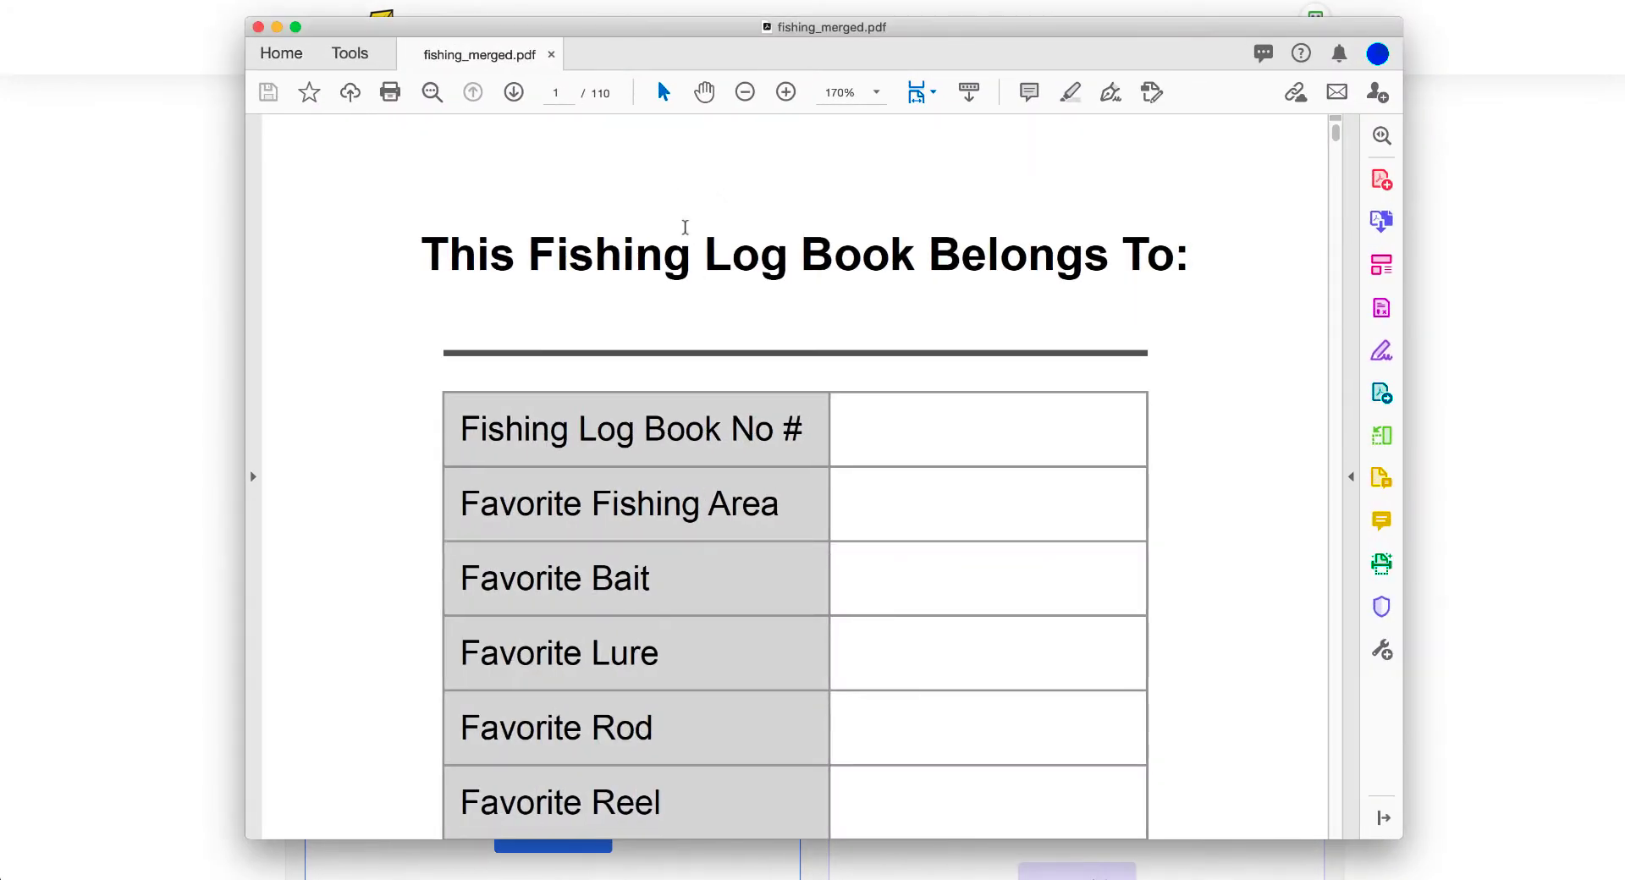
pyautogui.scroll(-3, 685, 227)
pyautogui.scroll(3, 686, 227)
pyautogui.scroll(-5, 685, 227)
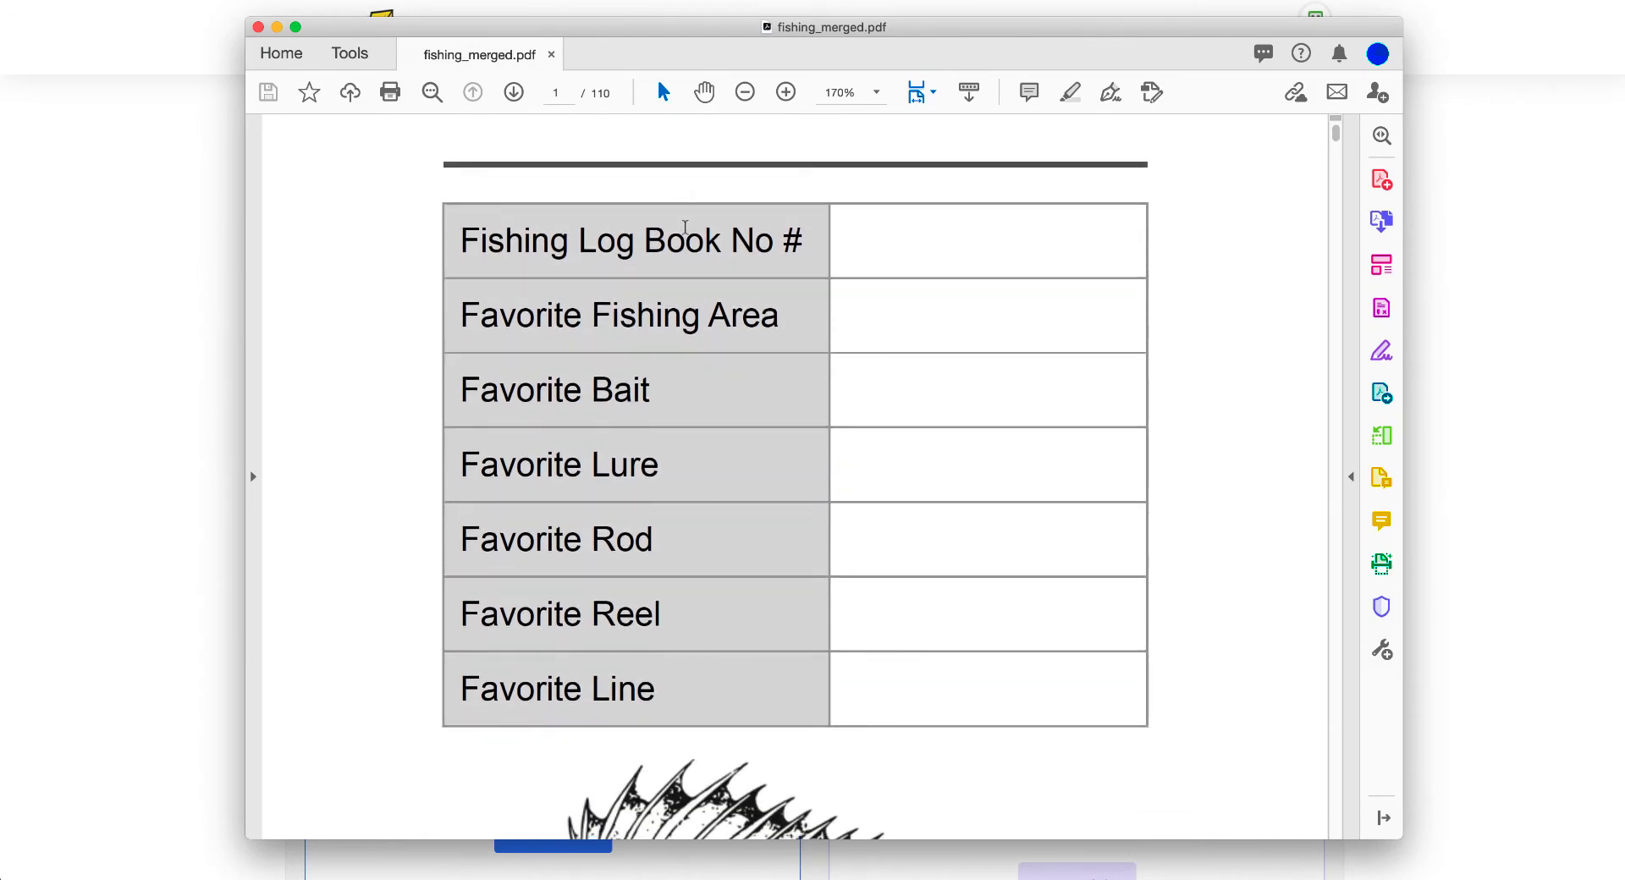
pyautogui.scroll(-10, 686, 226)
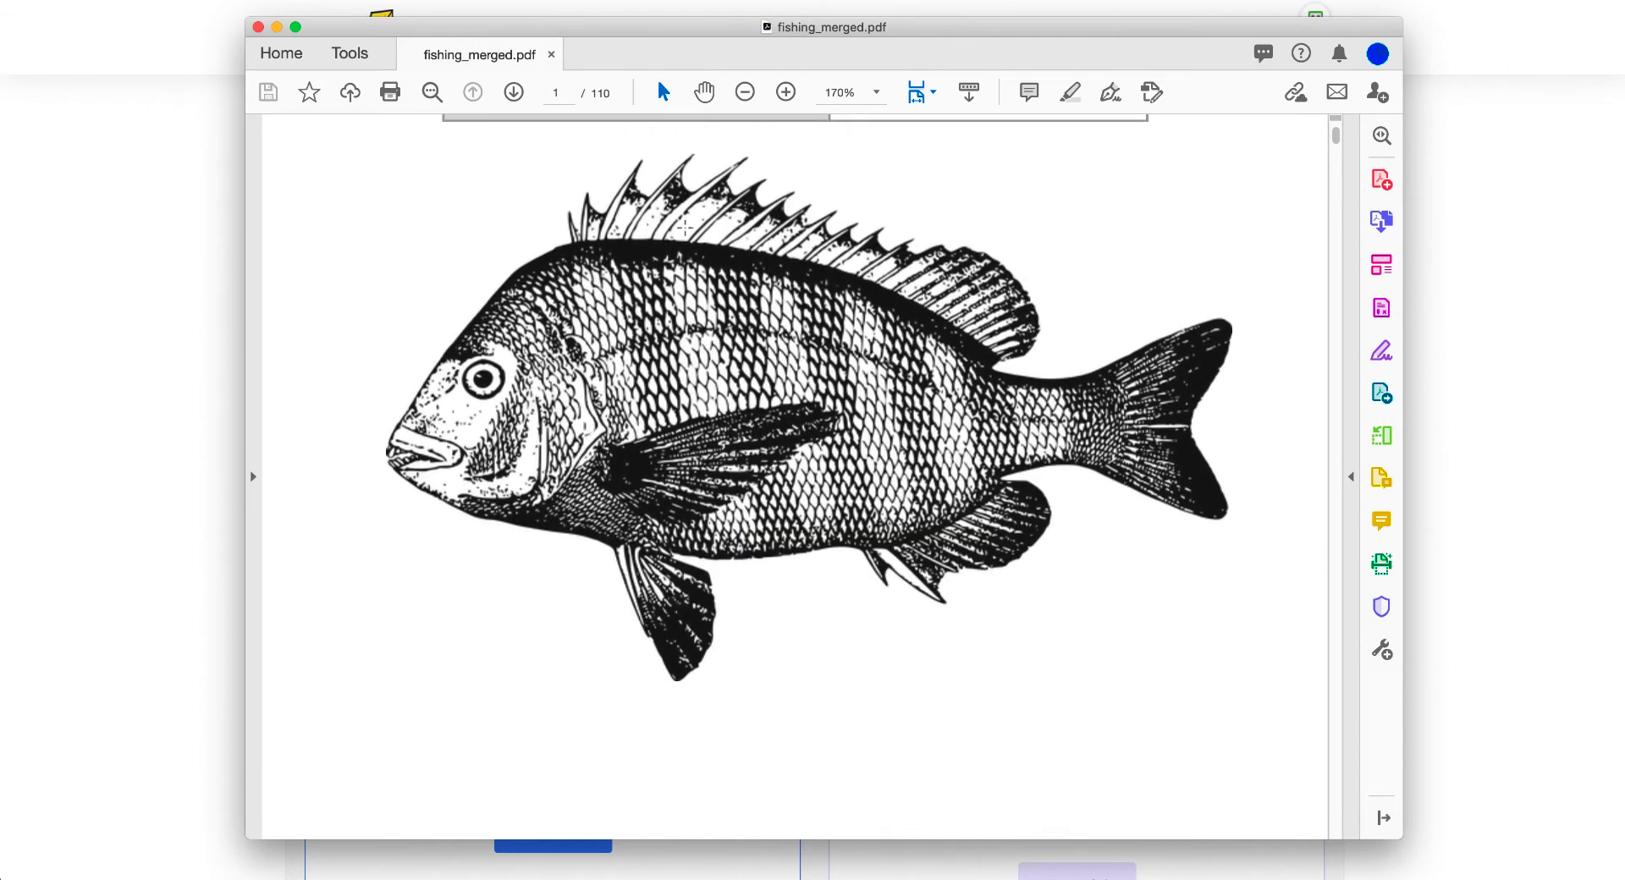
pyautogui.scroll(8, 684, 227)
pyautogui.scroll(-12, 686, 228)
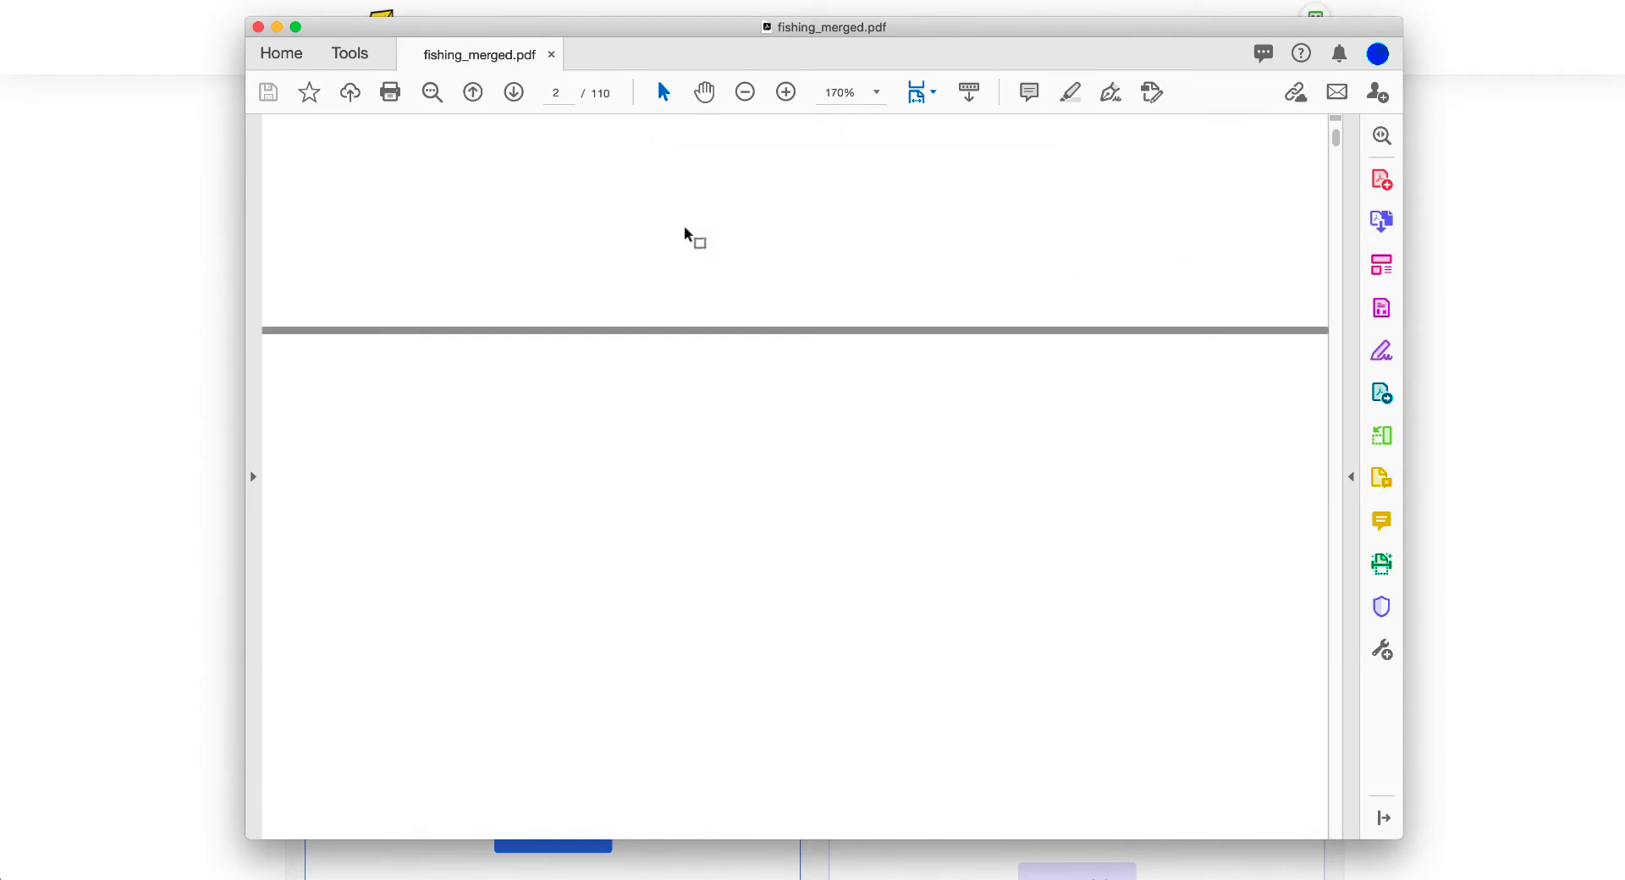
pyautogui.scroll(4, 685, 228)
pyautogui.scroll(-15, 685, 228)
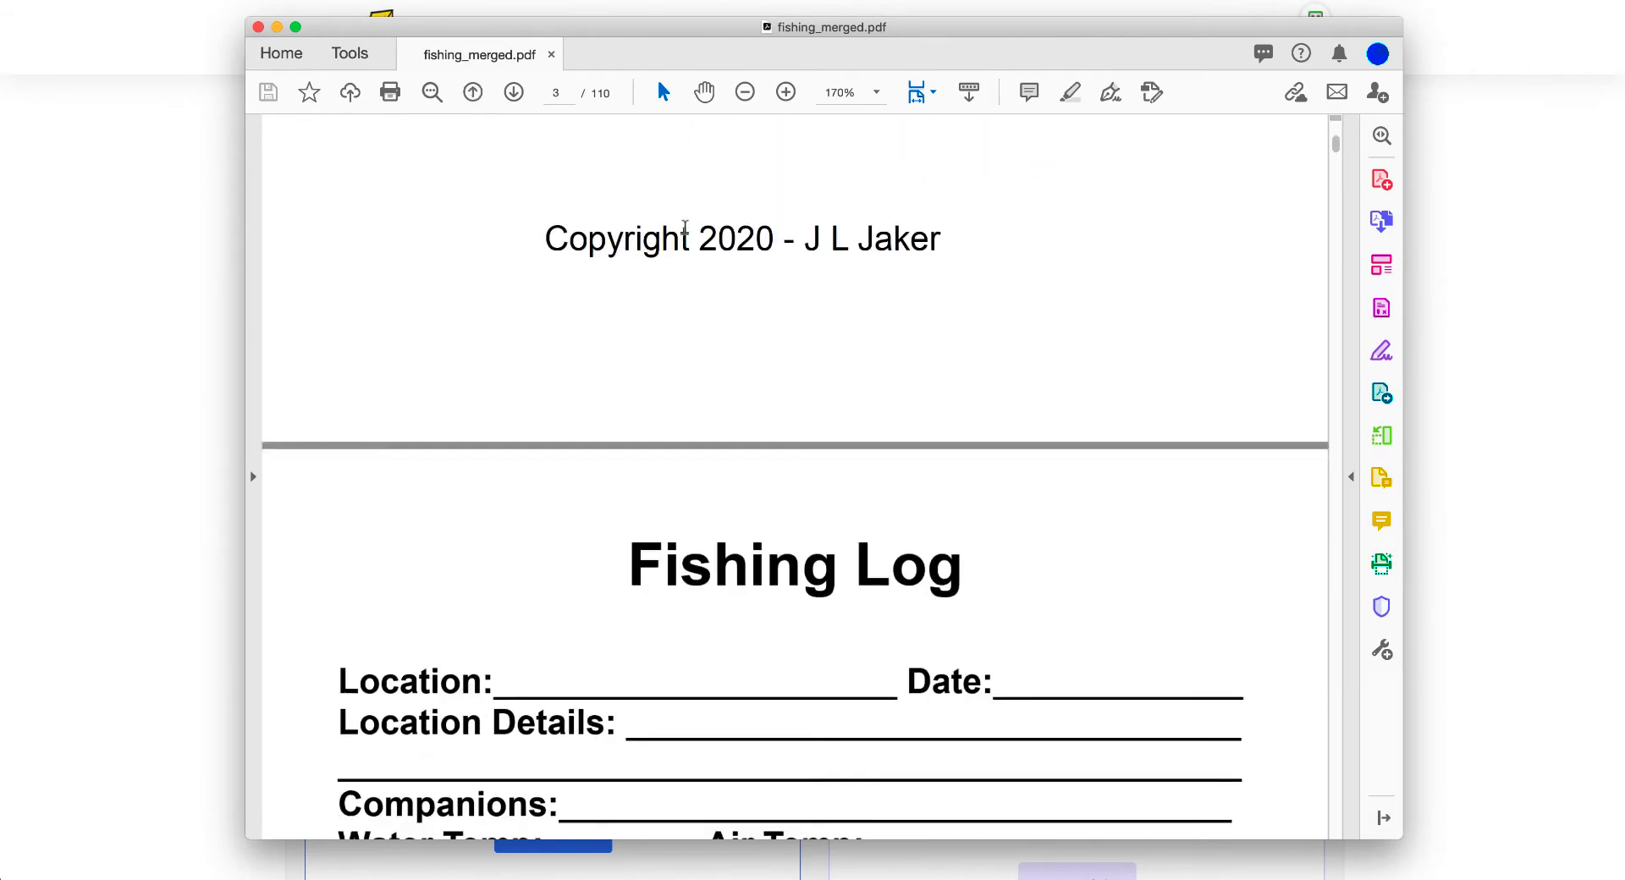
pyautogui.scroll(-3, 686, 229)
pyautogui.scroll(2, 651, 279)
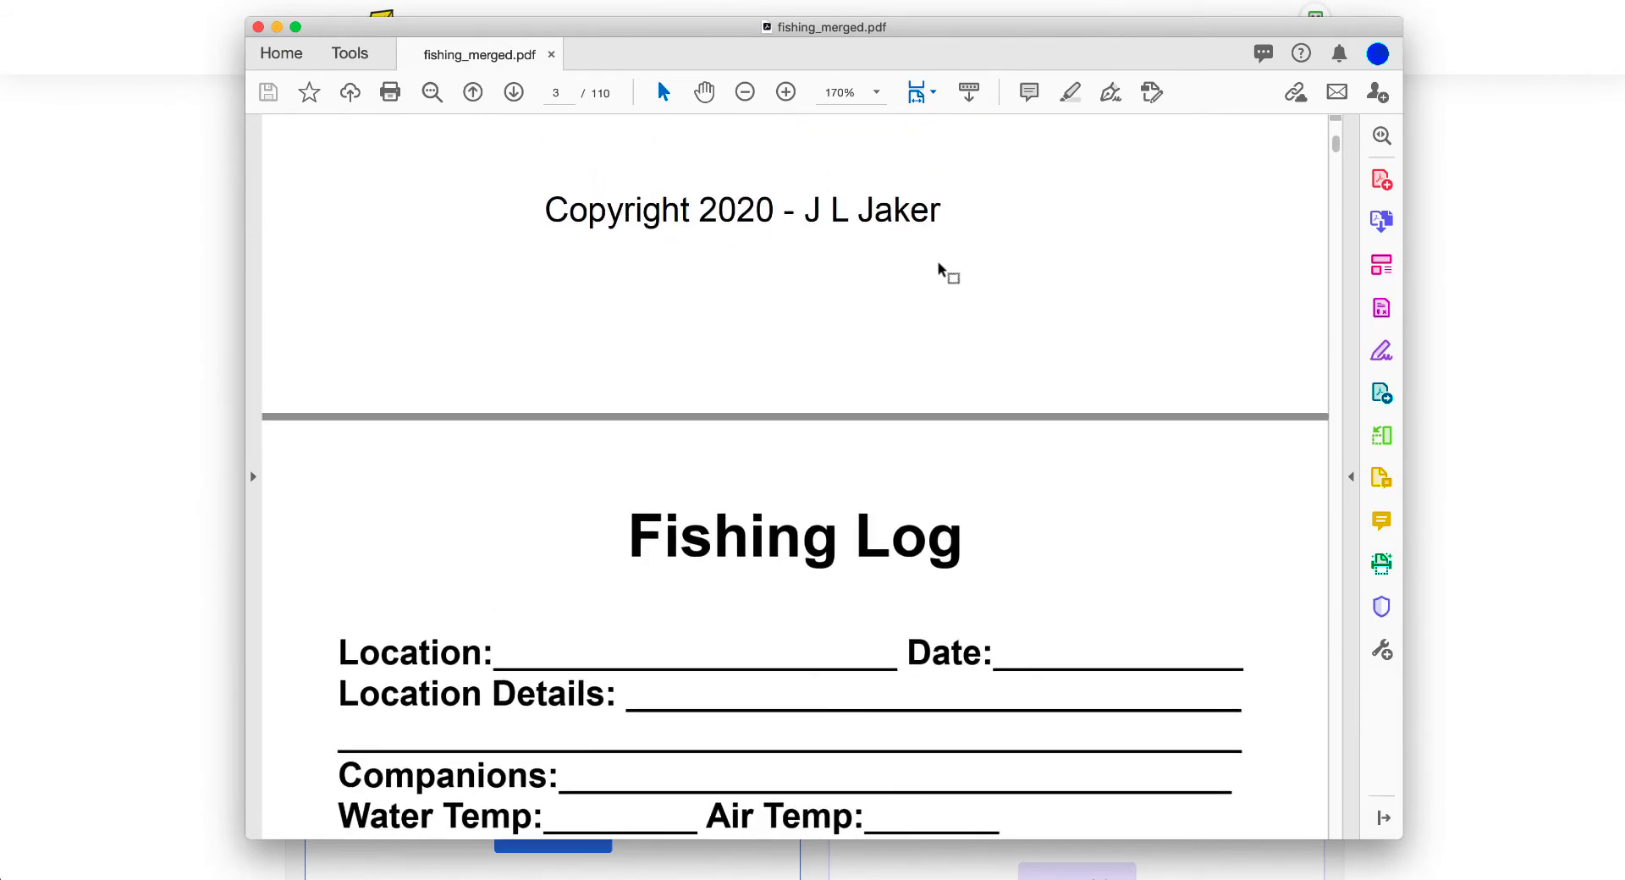
pyautogui.scroll(-20, 939, 271)
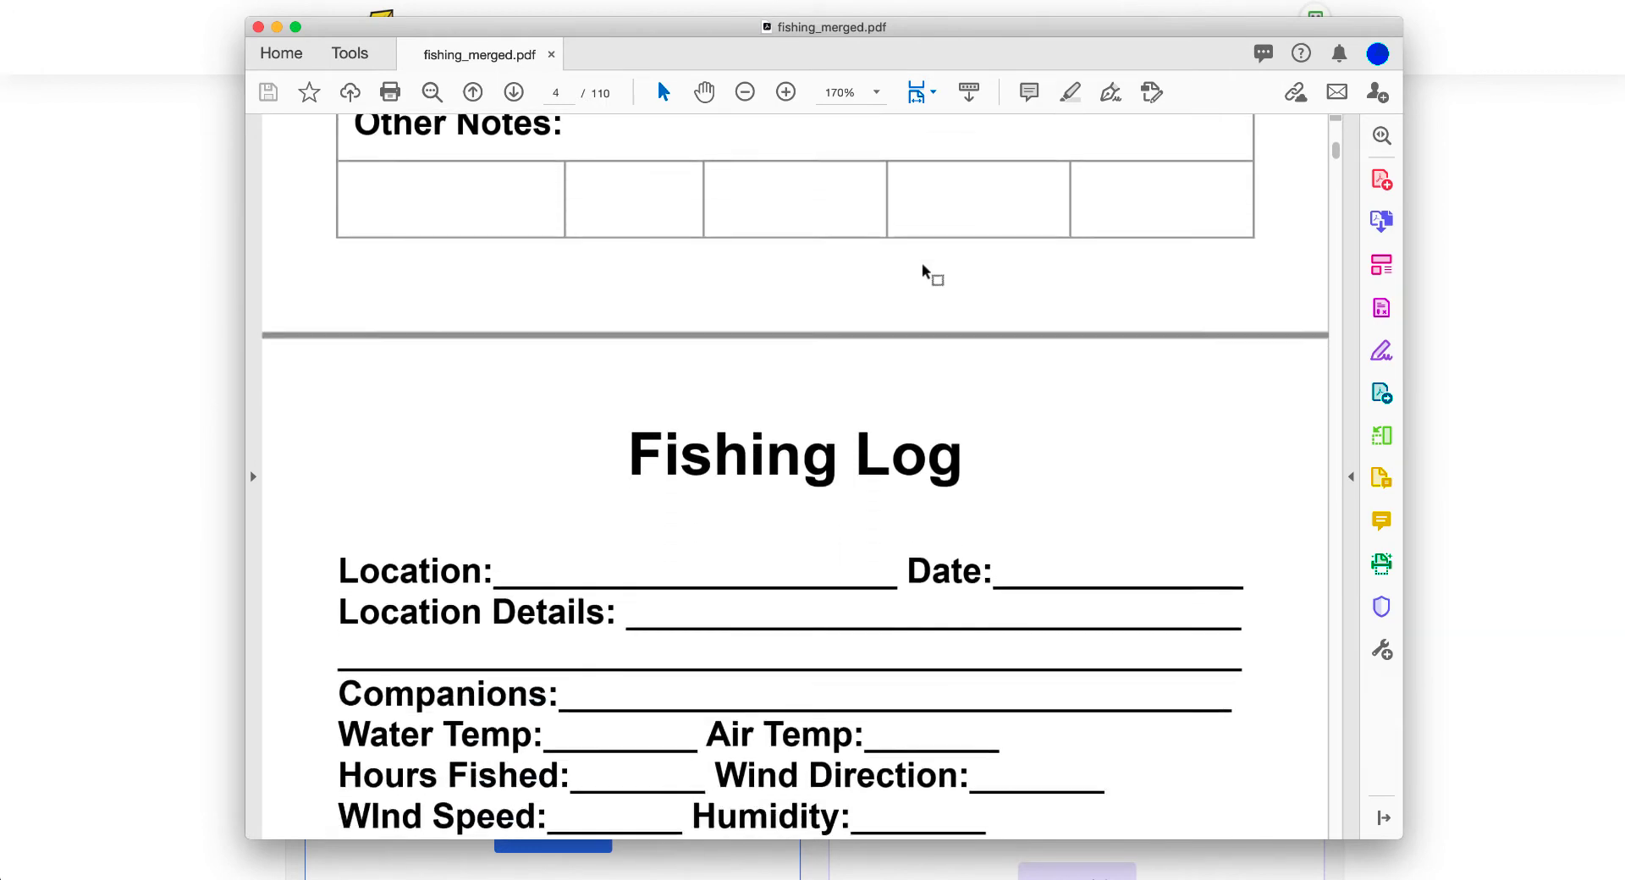
pyautogui.scroll(-20, 924, 271)
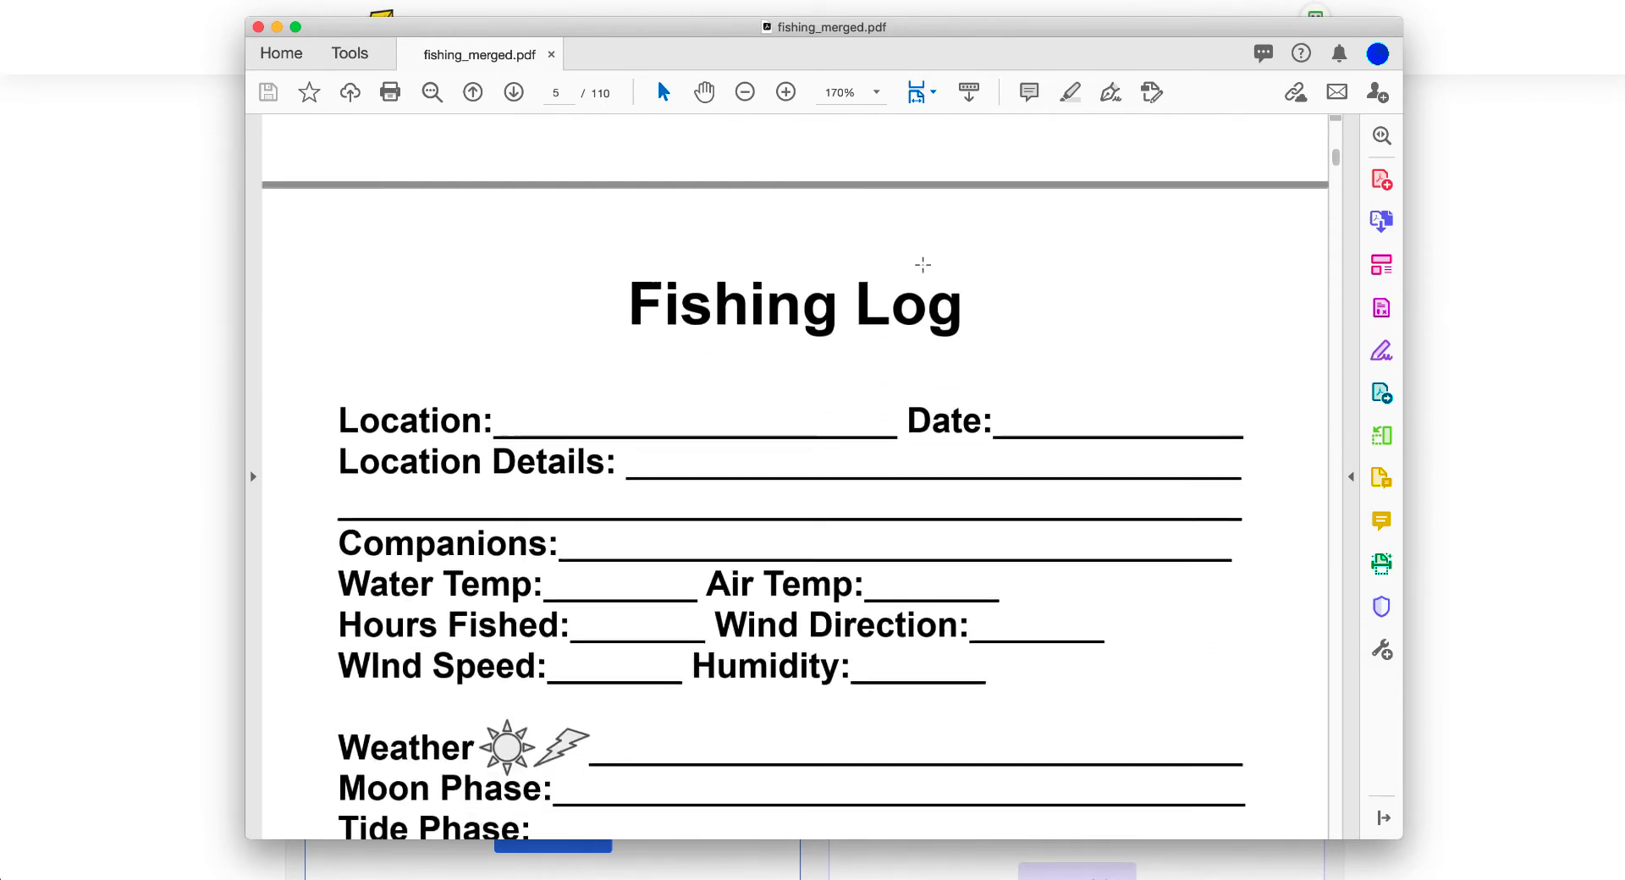
pyautogui.scroll(-20, 922, 264)
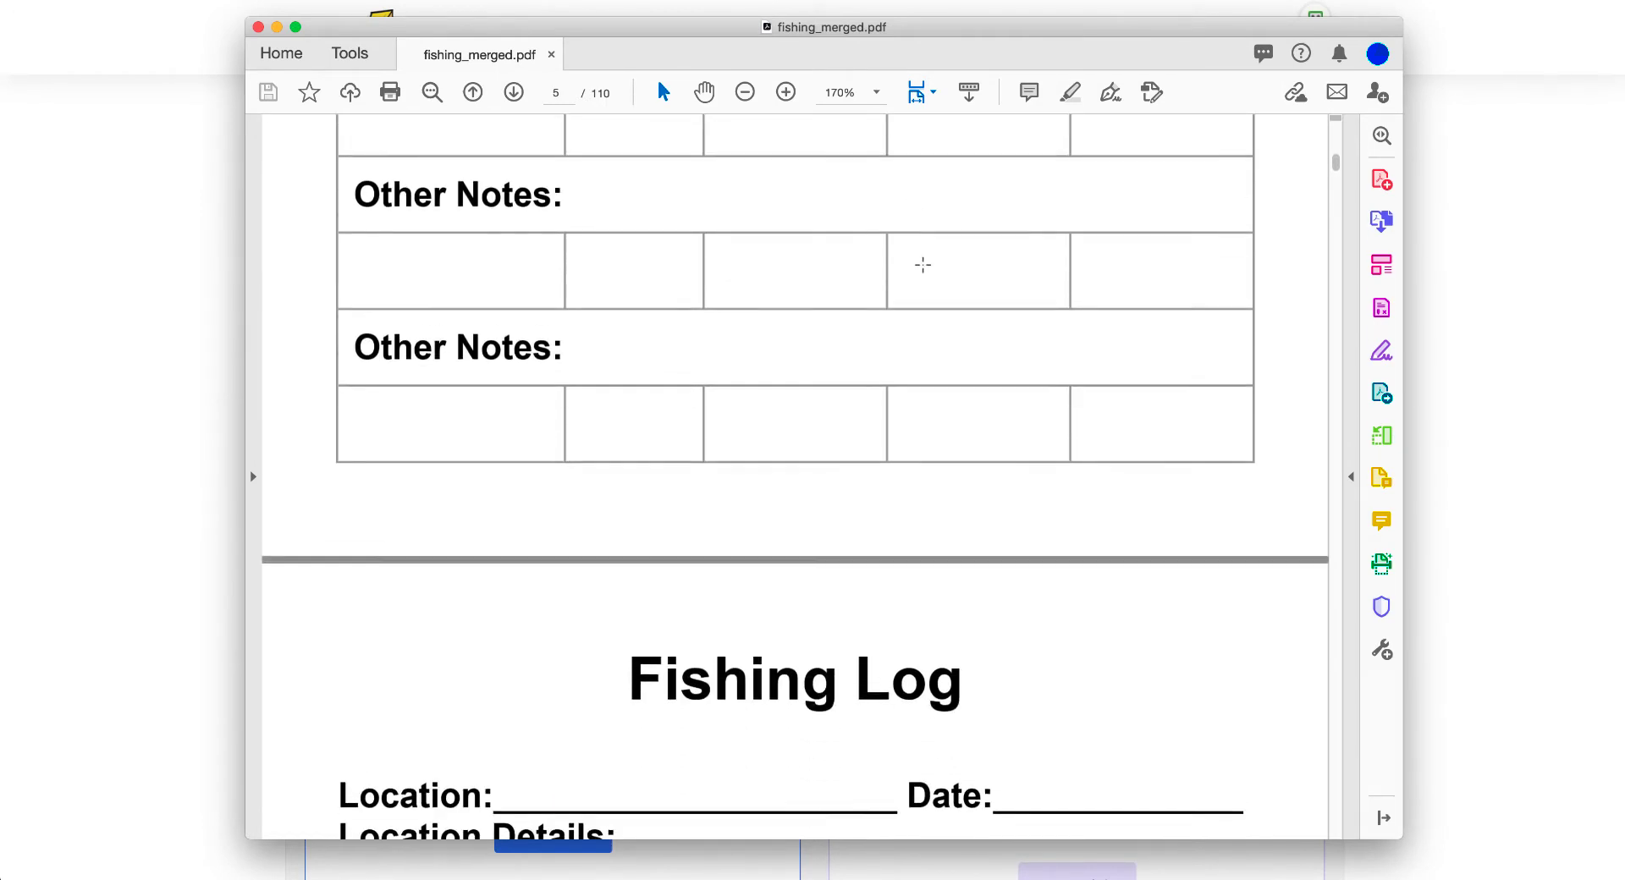
pyautogui.scroll(-20, 922, 265)
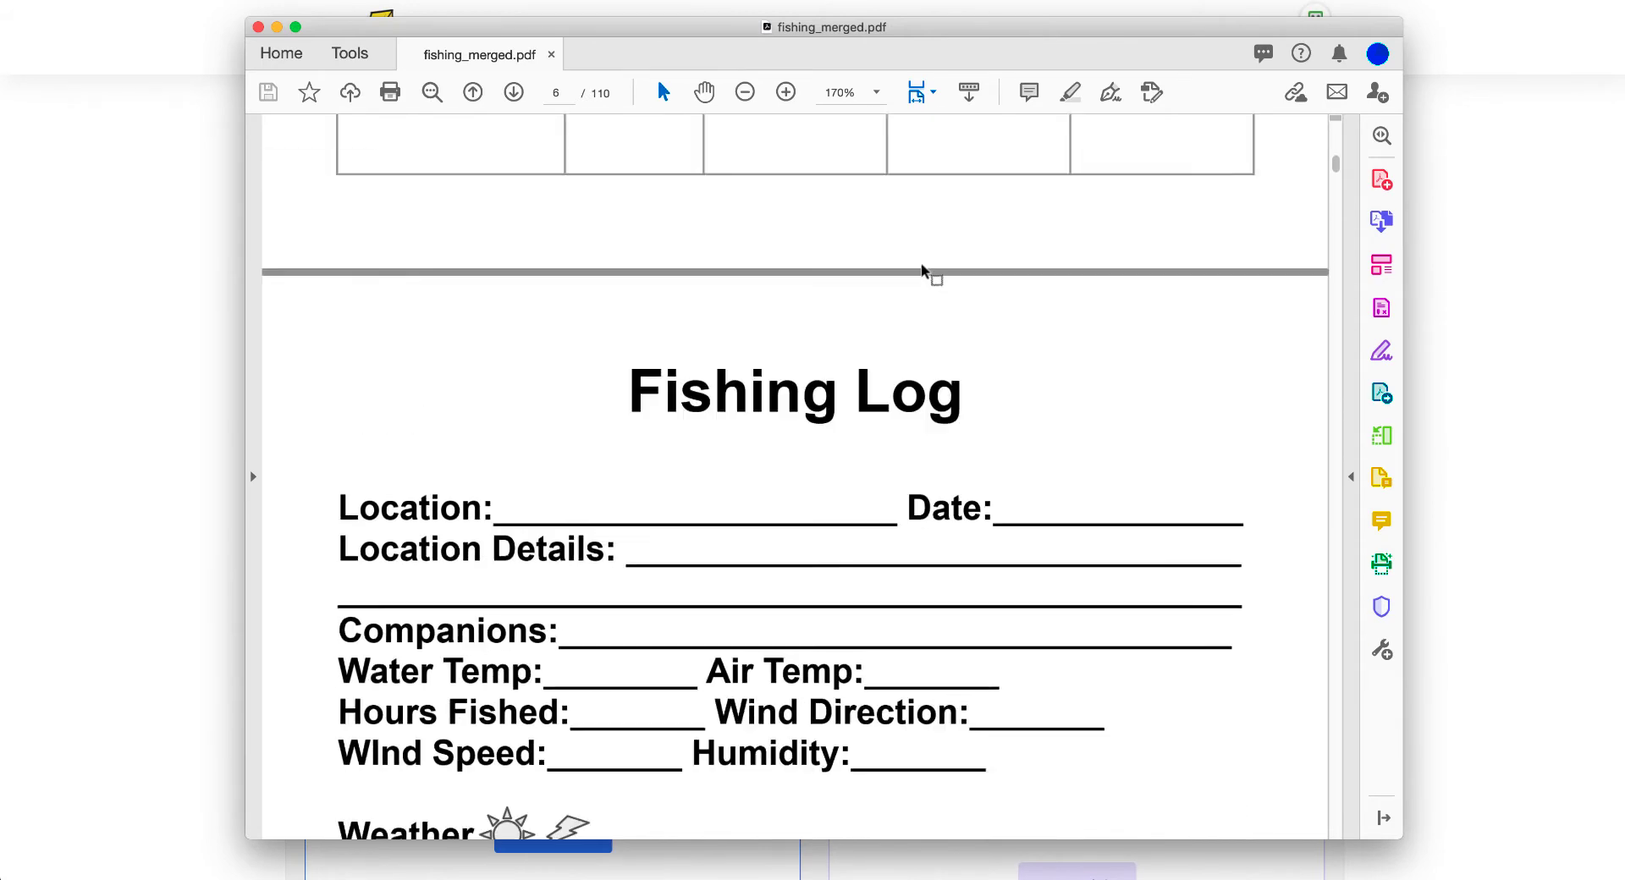
pyautogui.scroll(20, 923, 265)
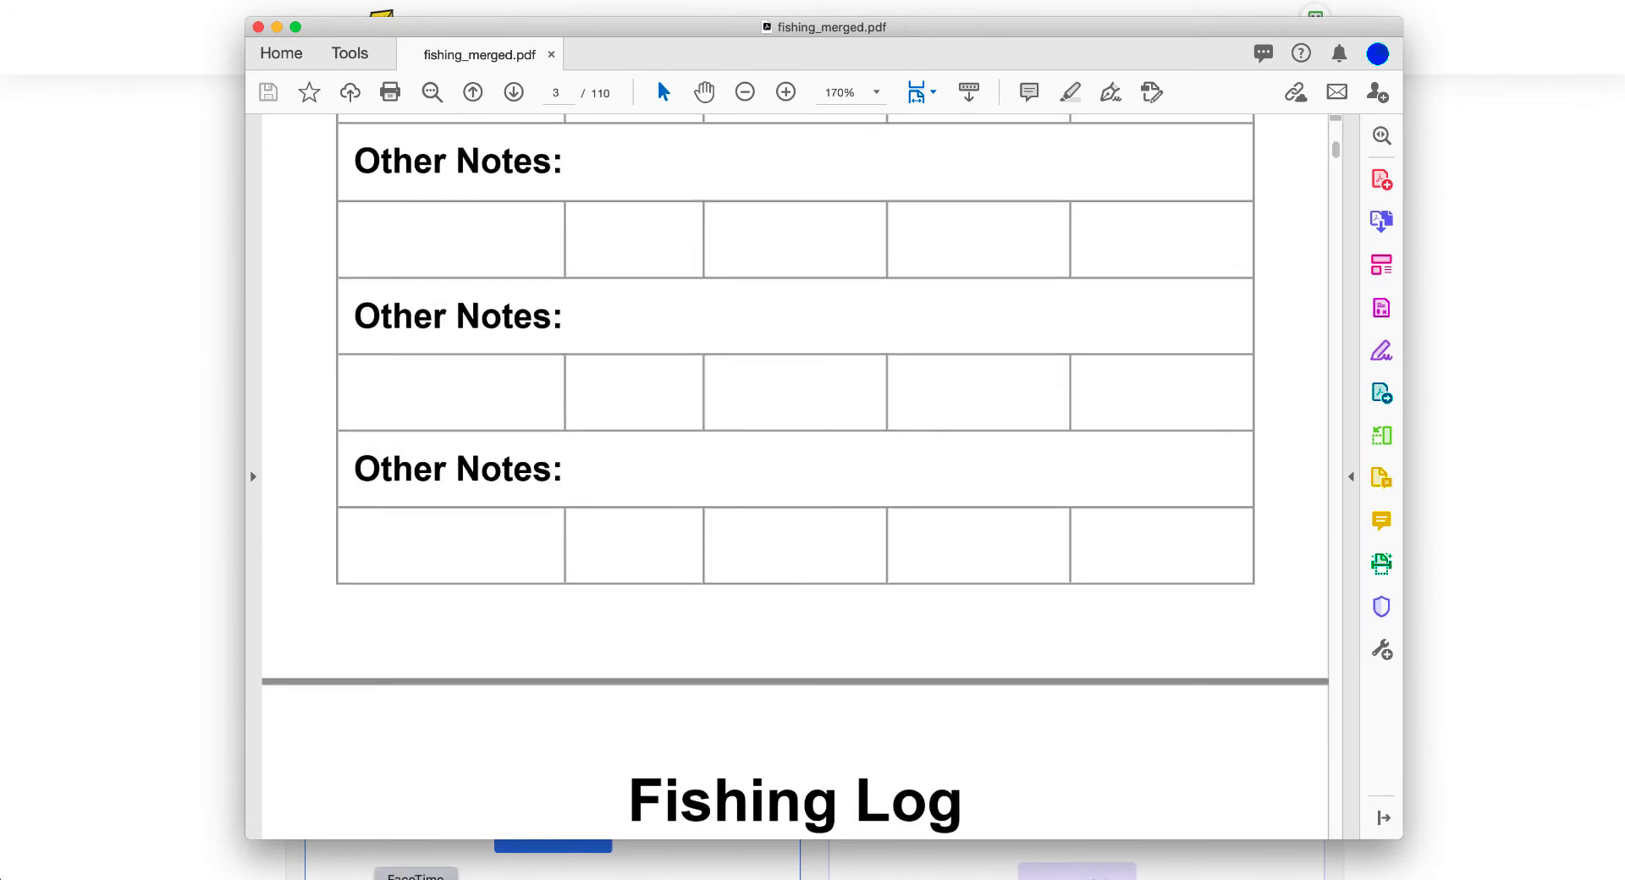
pyautogui.press('super+Tab')
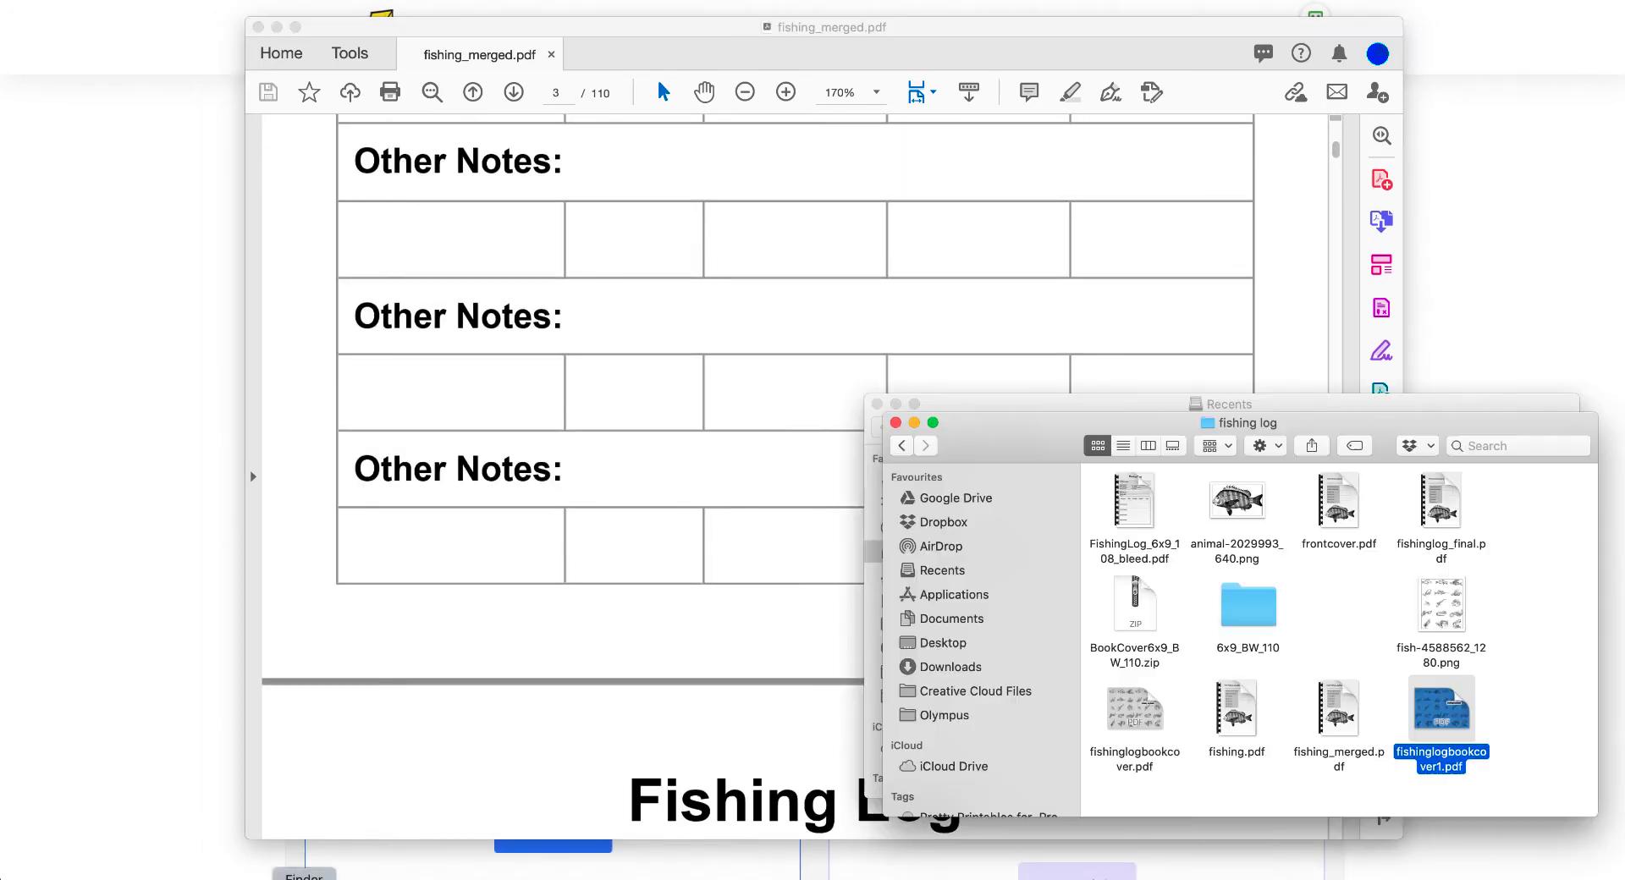
# Open fishinglogbookcover1.pdf from the fishing log folder.
pyautogui.doubleClick(1416, 707)
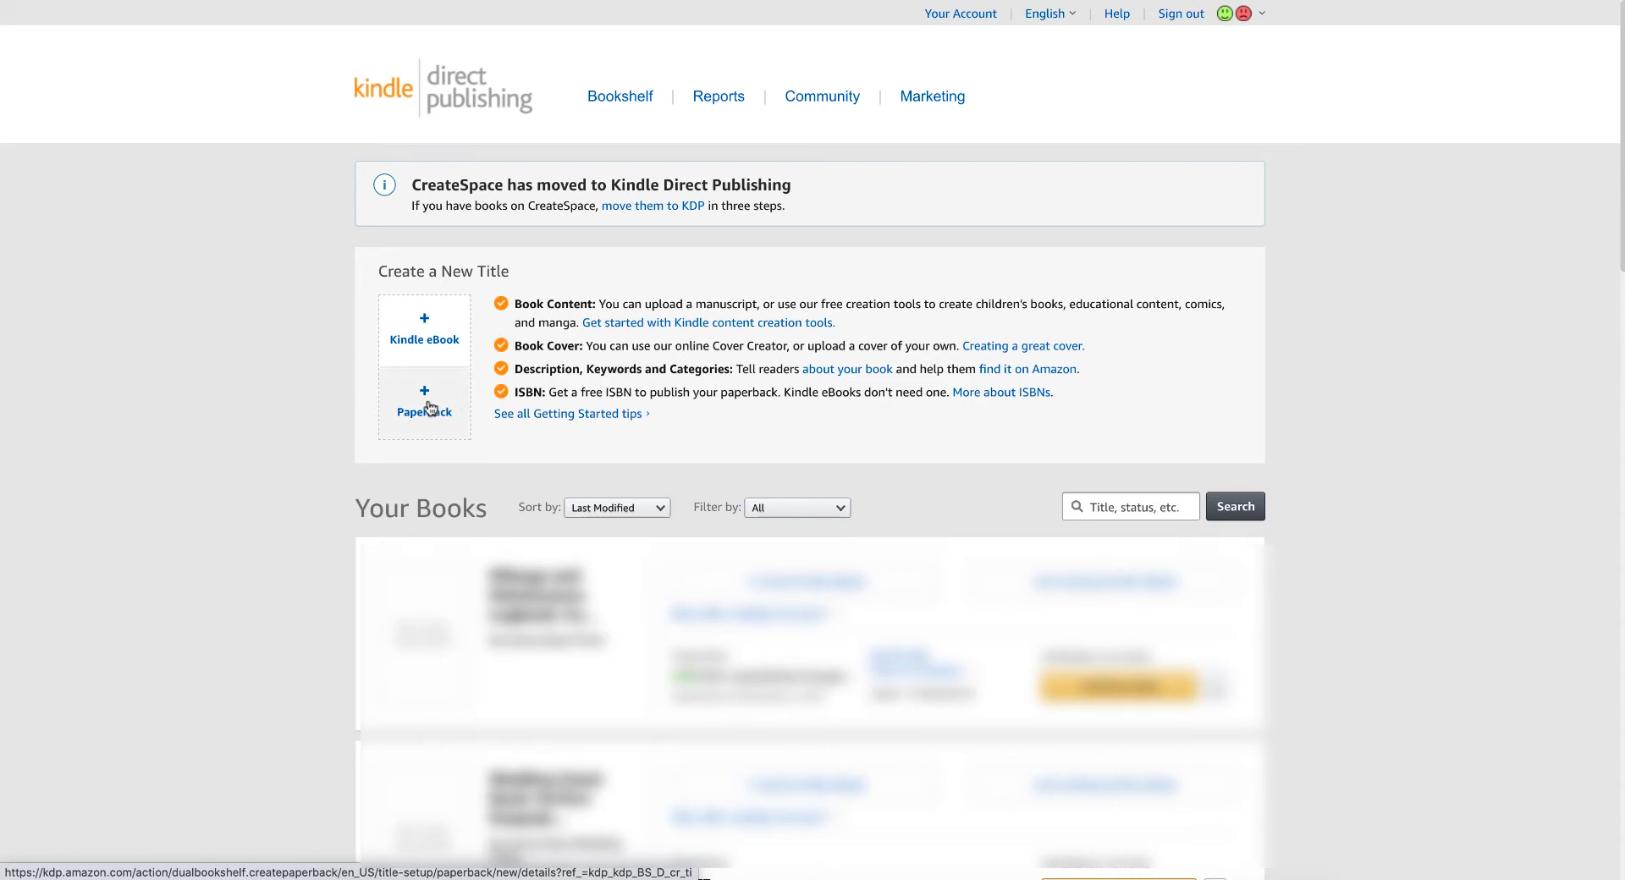
# Create a new Paperback title from the bookshelf, leaving the language set to English.
pyautogui.click(420, 409)
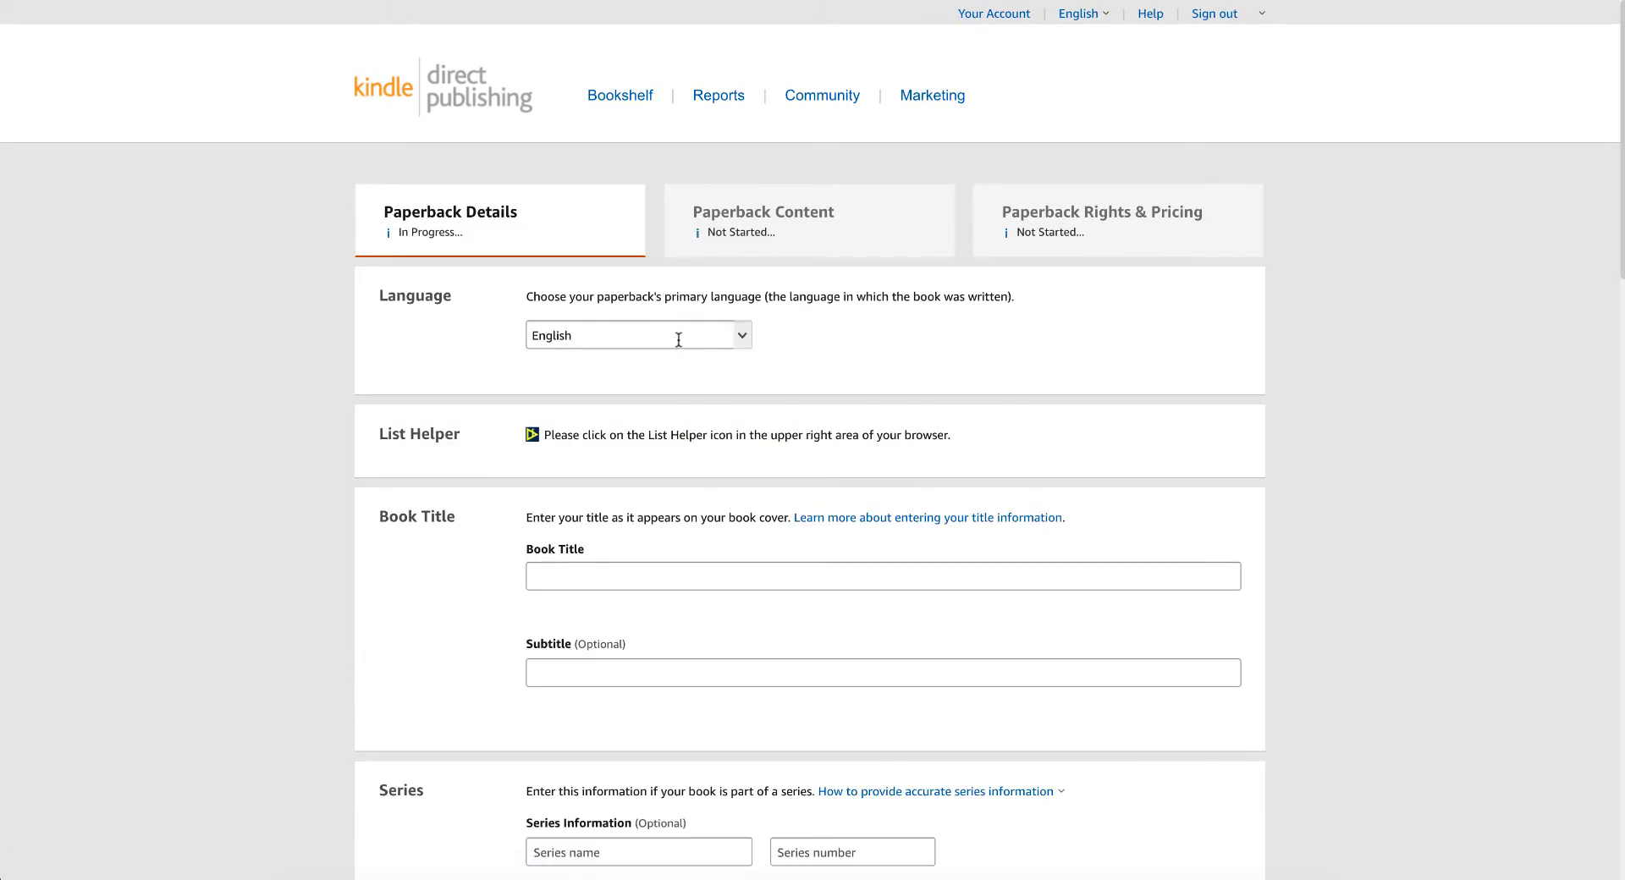
pyautogui.click(742, 336)
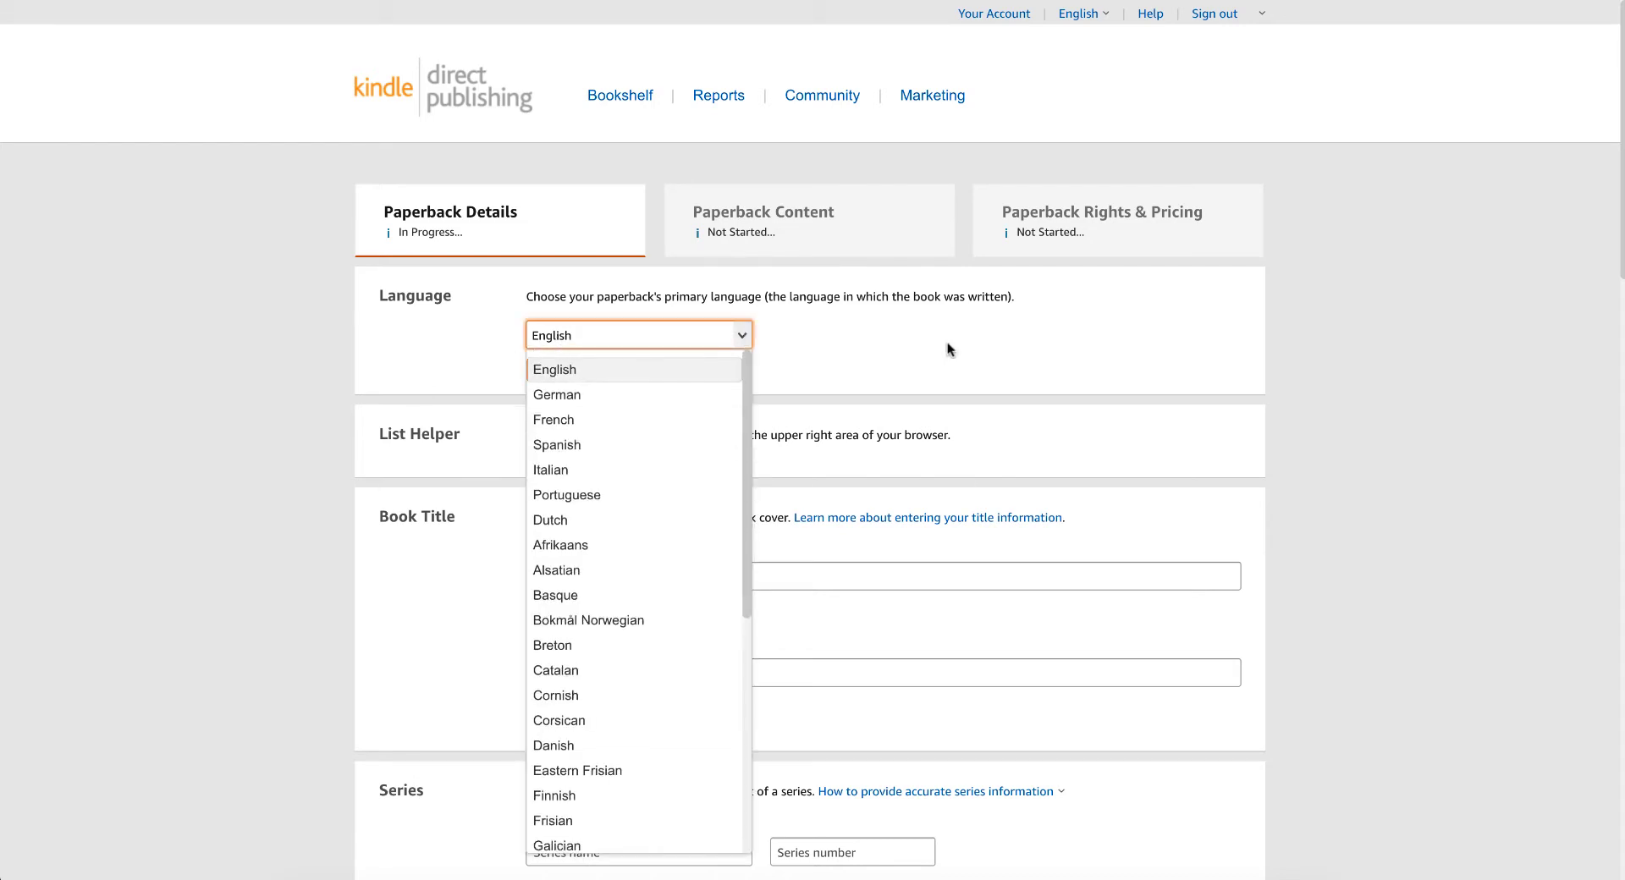
pyautogui.click(922, 342)
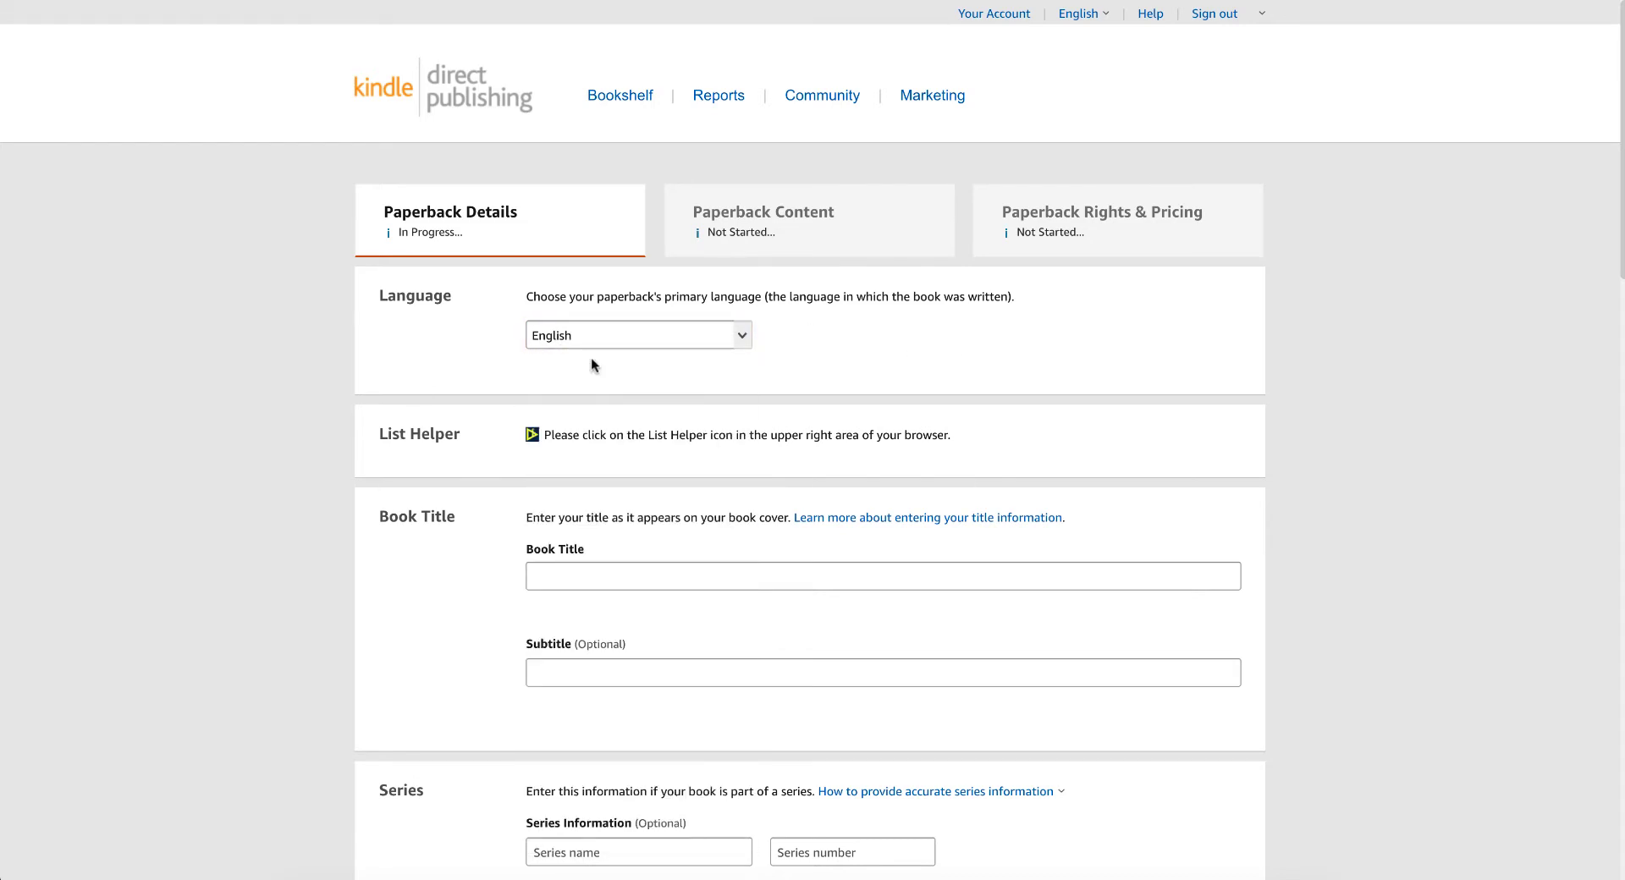
pyautogui.scroll(-2, 842, 388)
pyautogui.scroll(1, 844, 384)
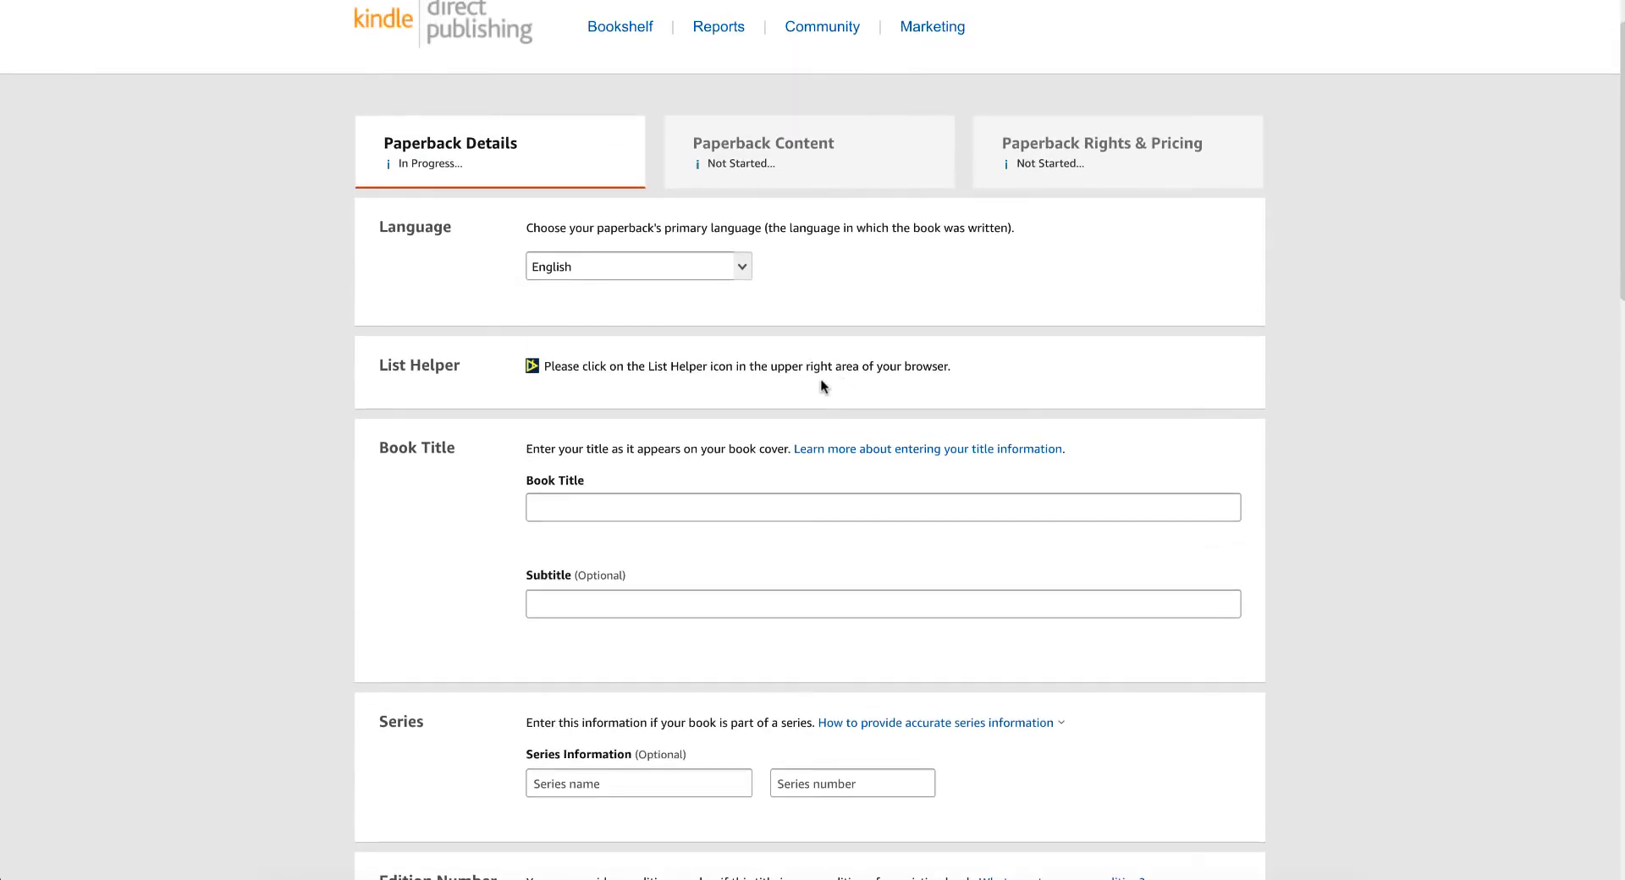
pyautogui.scroll(-1, 771, 385)
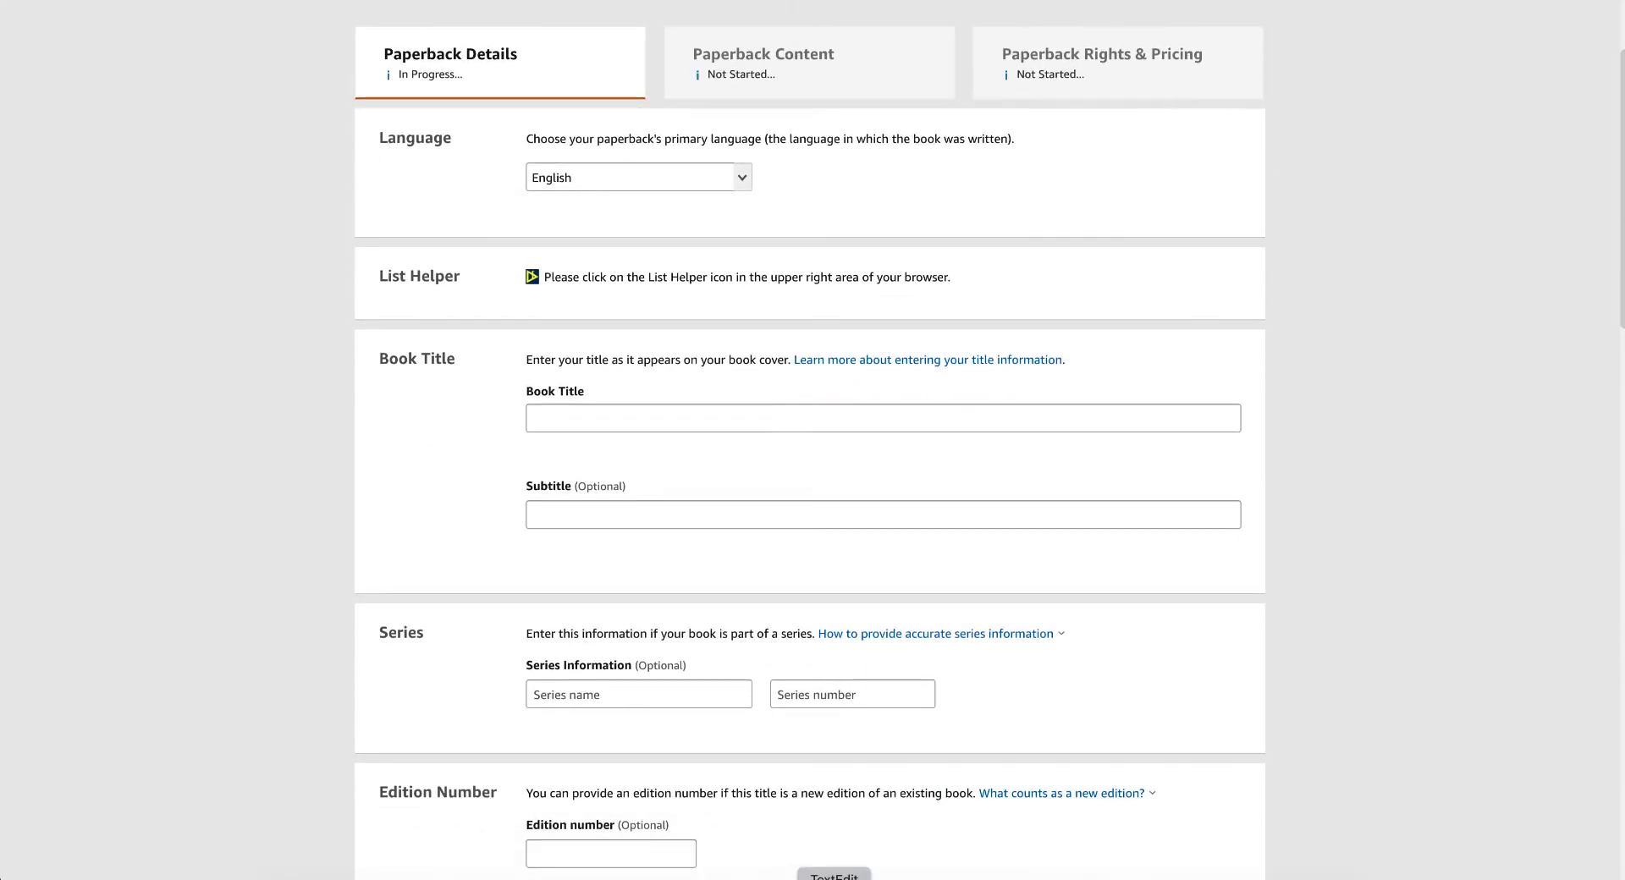
# Bring the fishinglogbookcover1.pdf cover with its blue fish pattern to the front in Acrobat.
pyautogui.click(1096, 878)
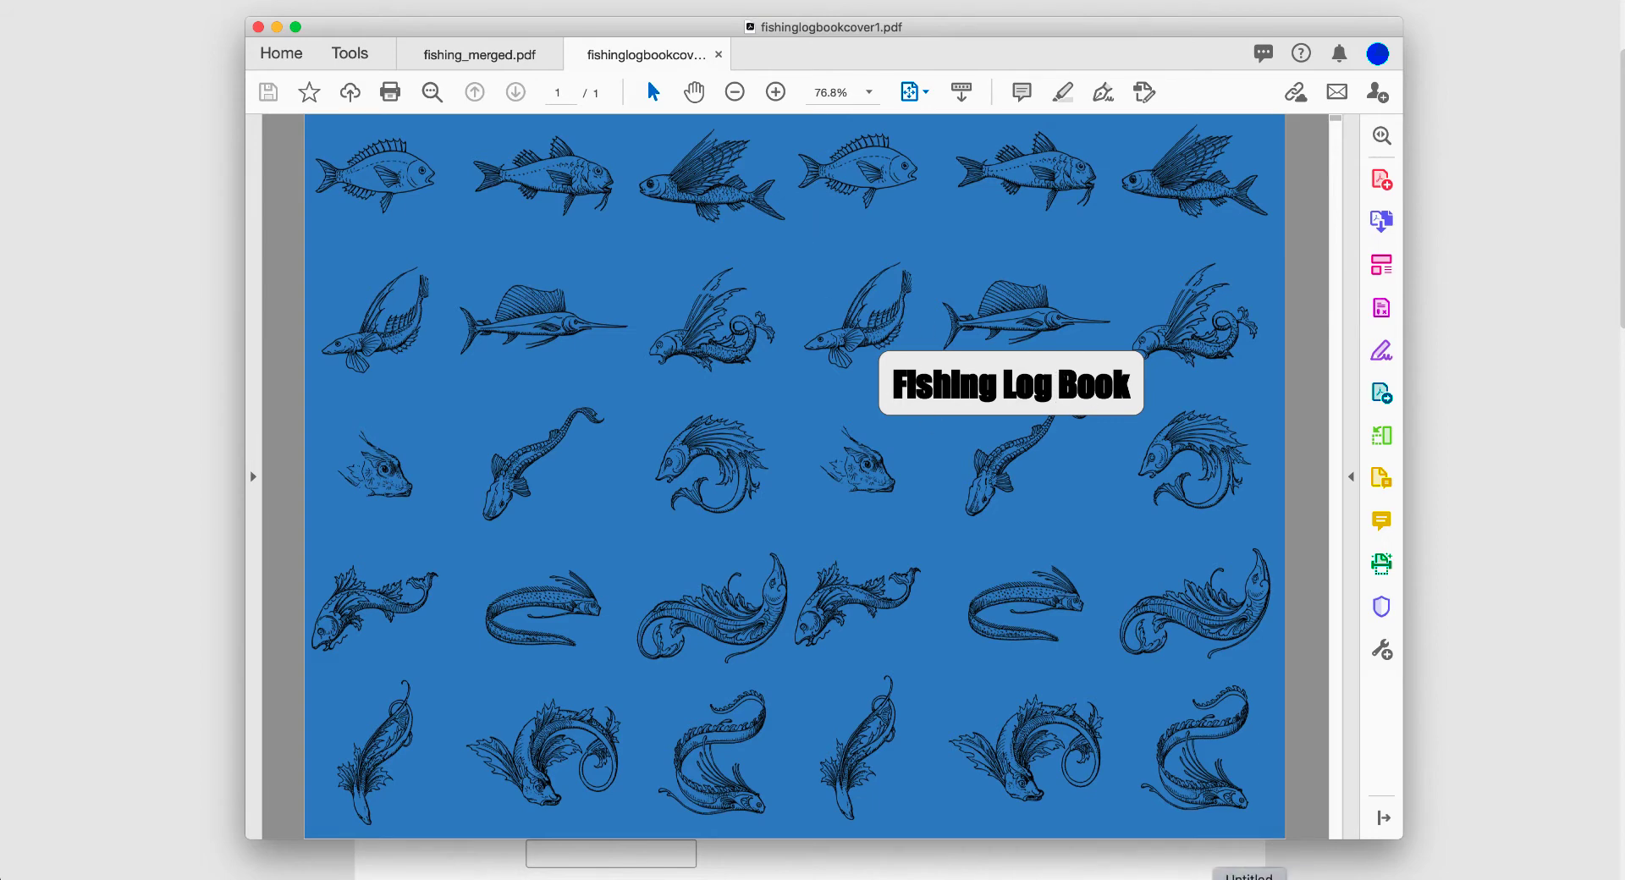
# Bring the TextEdit listing notes forward and select the title, subtitle and description lines.
pyautogui.click(834, 877)
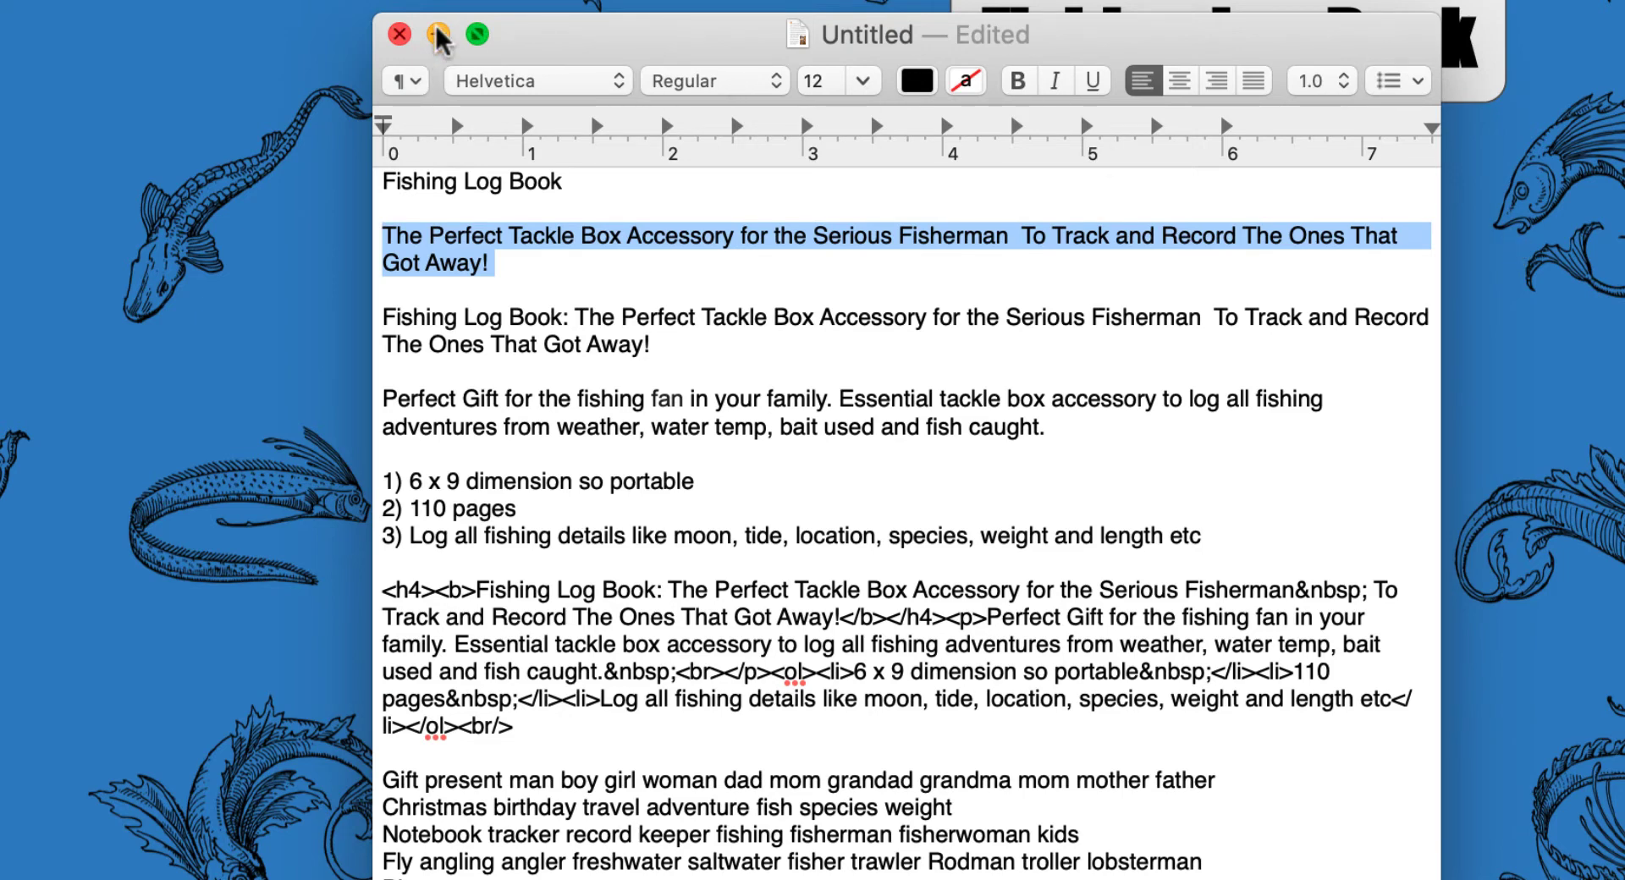
pyautogui.moveTo(599, 203); pyautogui.dragTo(322, 165)
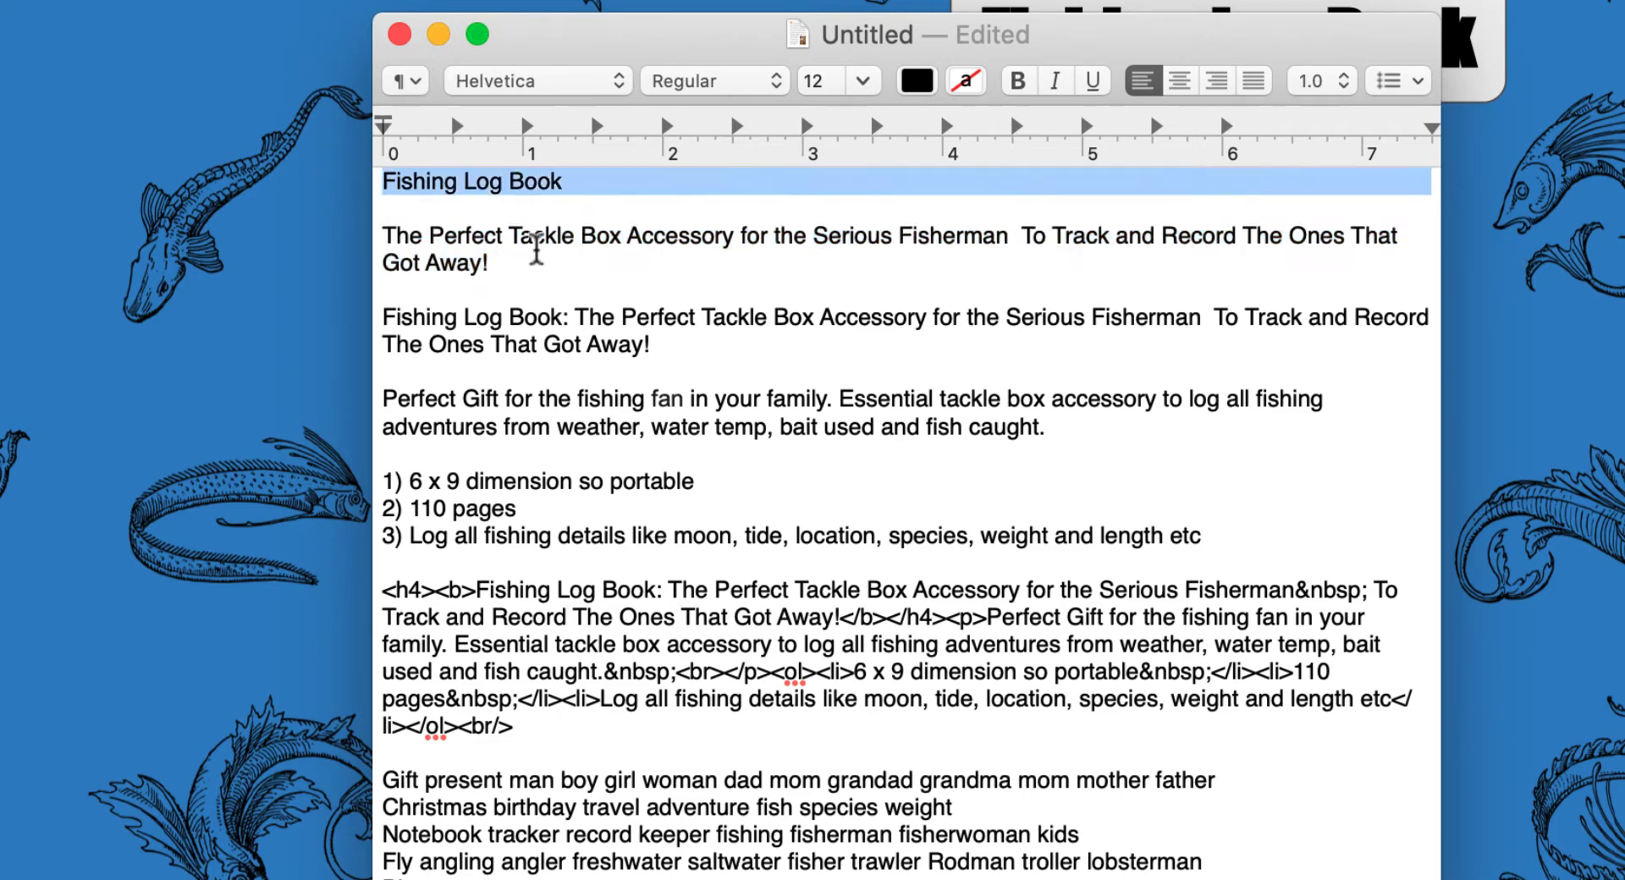
pyautogui.moveTo(558, 269); pyautogui.dragTo(369, 244)
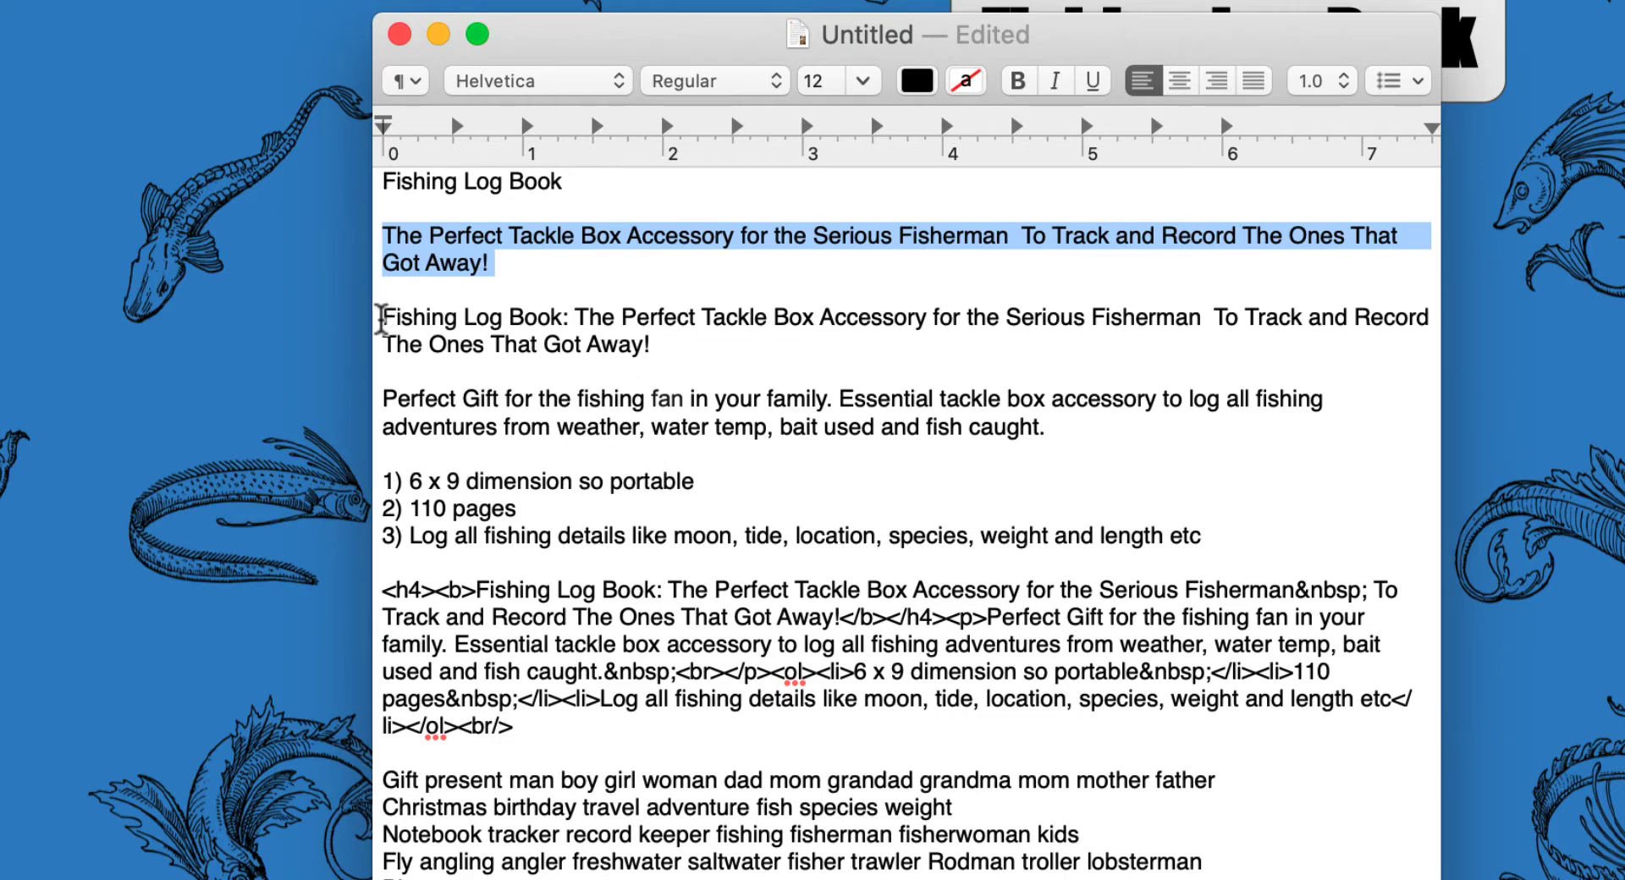
pyautogui.moveTo(386, 315); pyautogui.dragTo(400, 370)
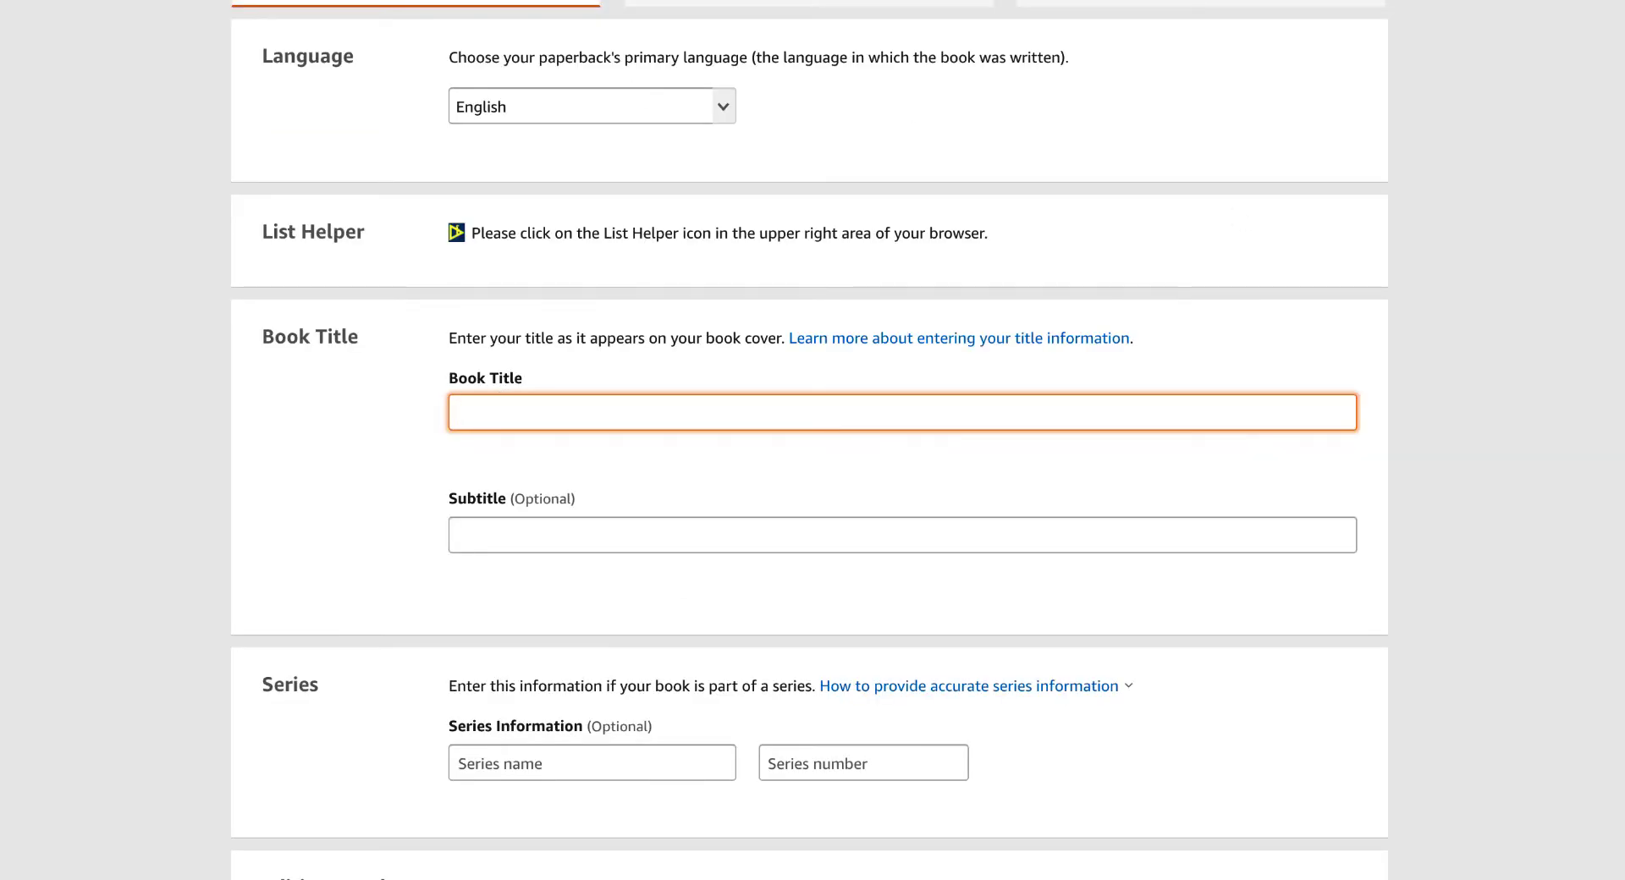
# Paste 'Fishing Log Book' into Book Title and the copied subtitle into Subtitle.
pyautogui.press('super+Tab')
pyautogui.click(677, 462)
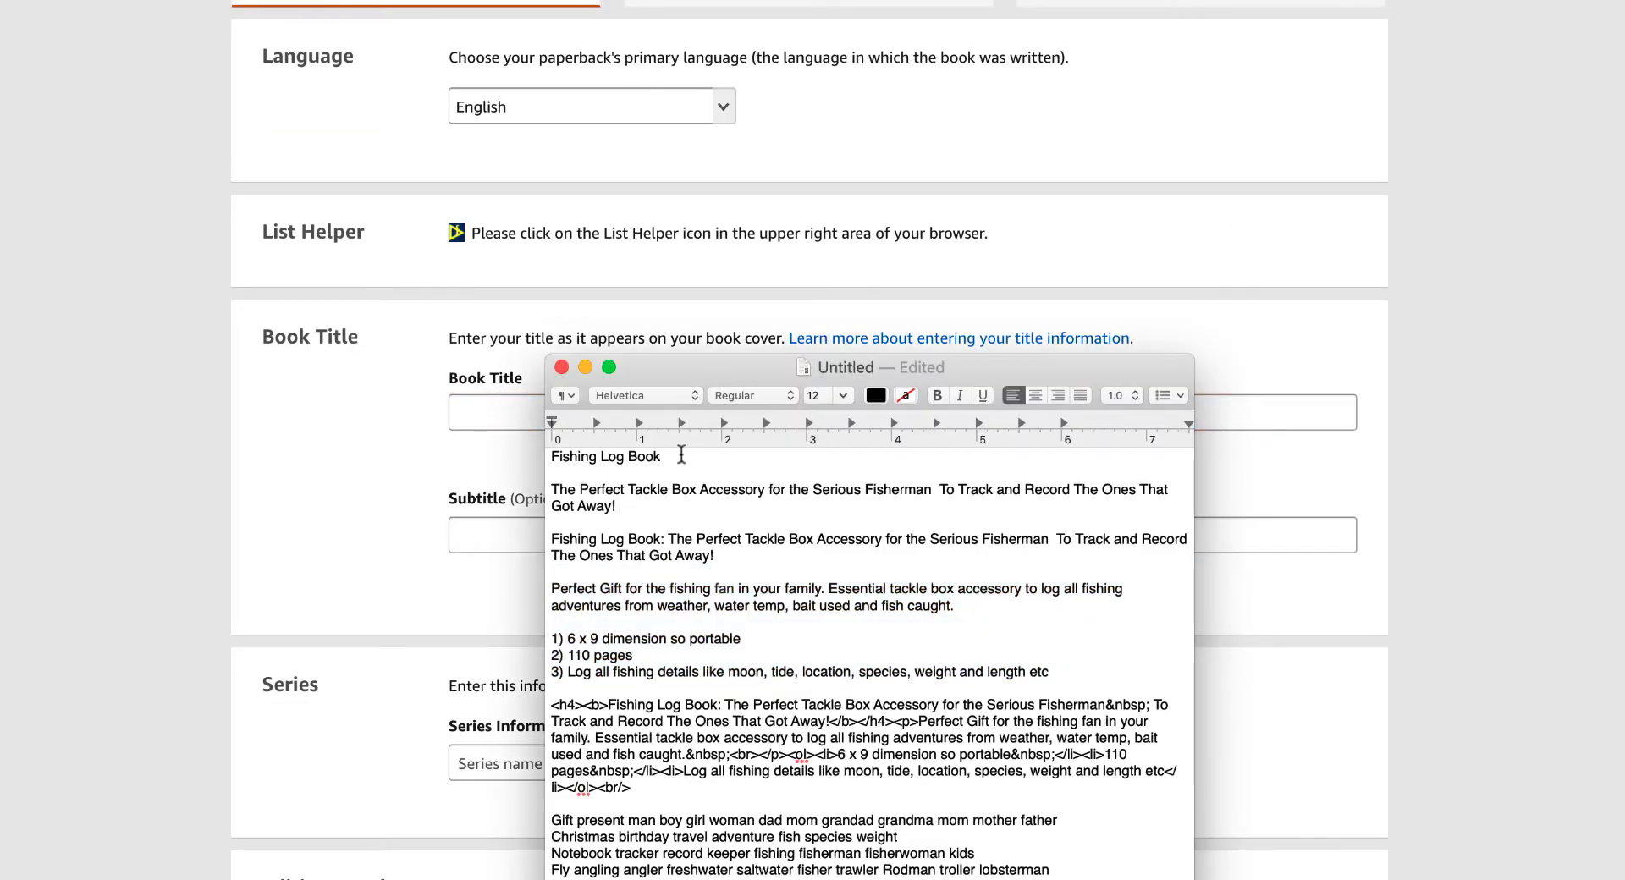
pyautogui.tripleClick(649, 455)
pyautogui.press('super+c')
pyautogui.click(497, 421)
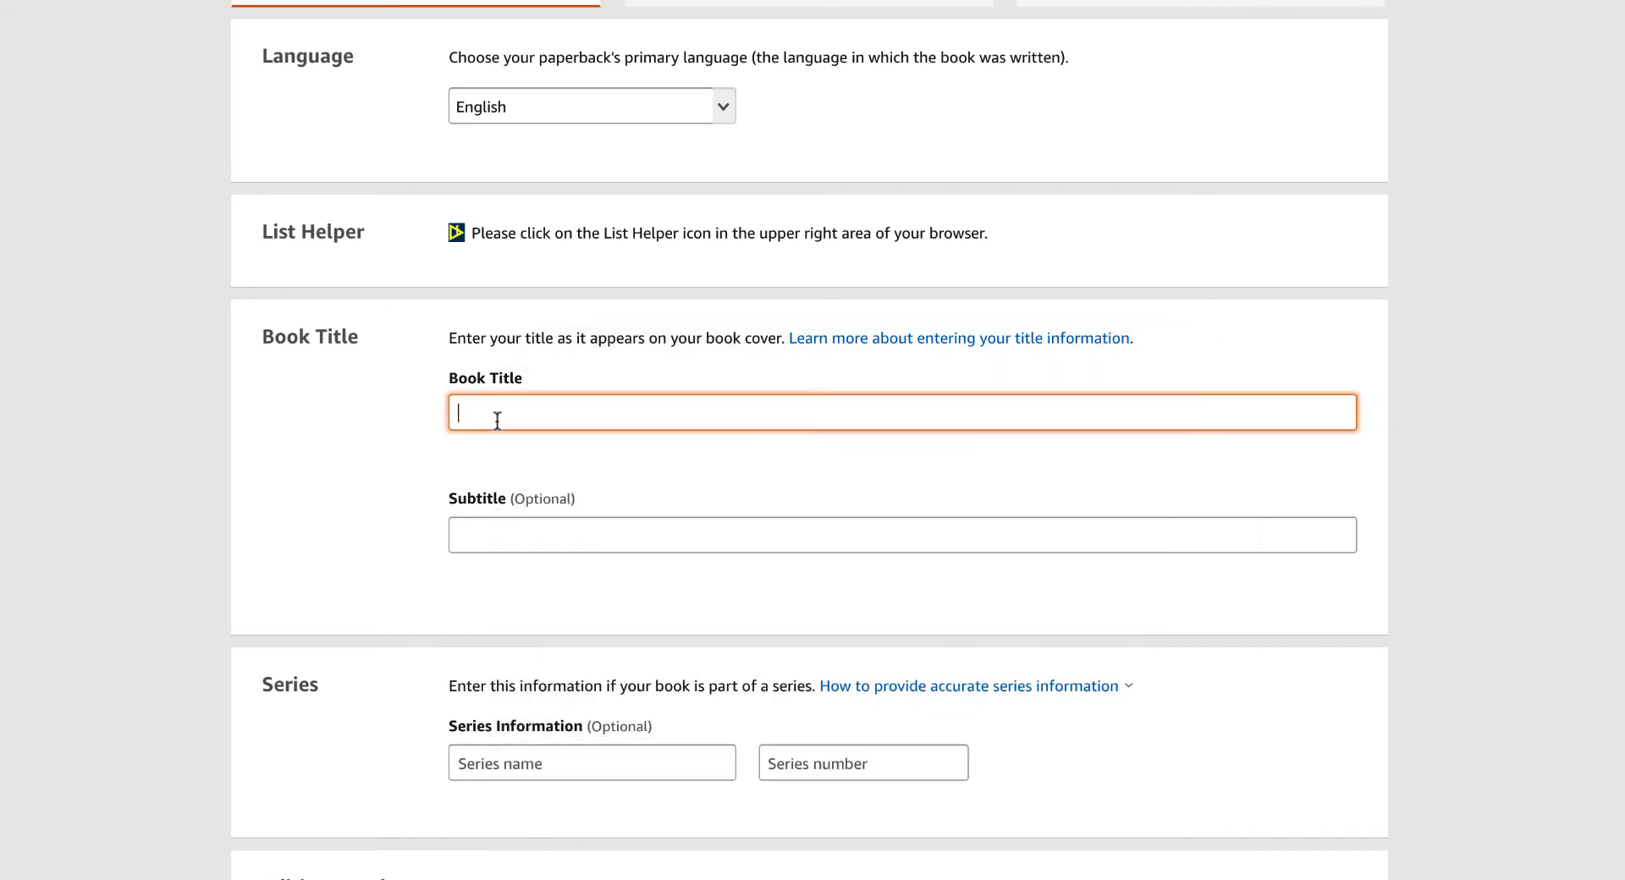
pyautogui.press('super+v')
pyautogui.click(558, 534)
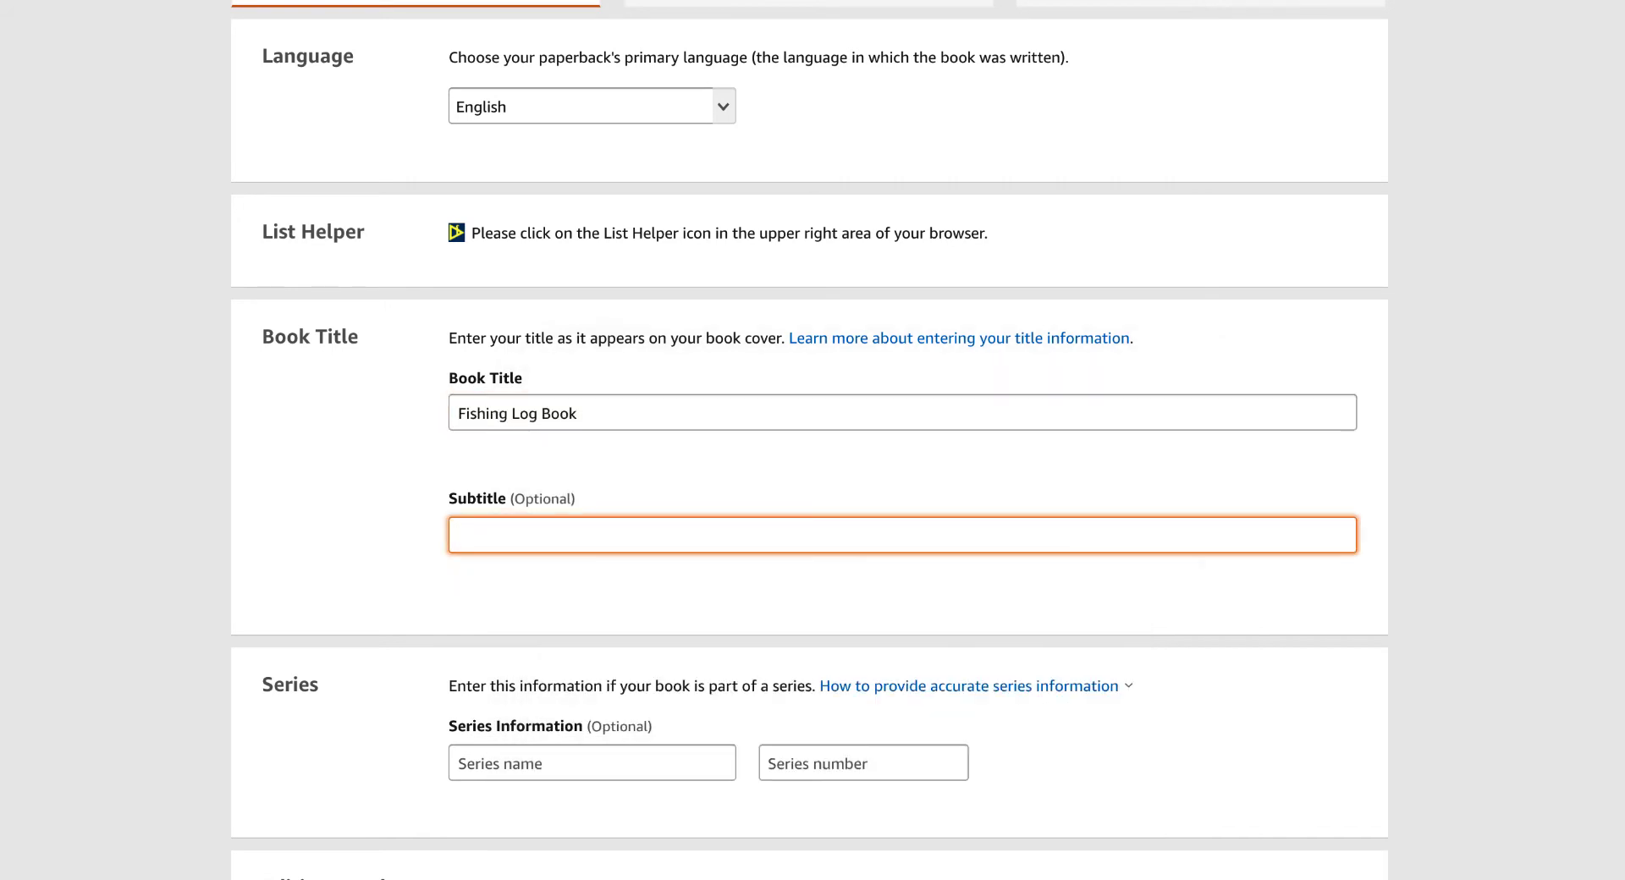
pyautogui.press('super+Tab')
pyautogui.tripleClick(555, 487)
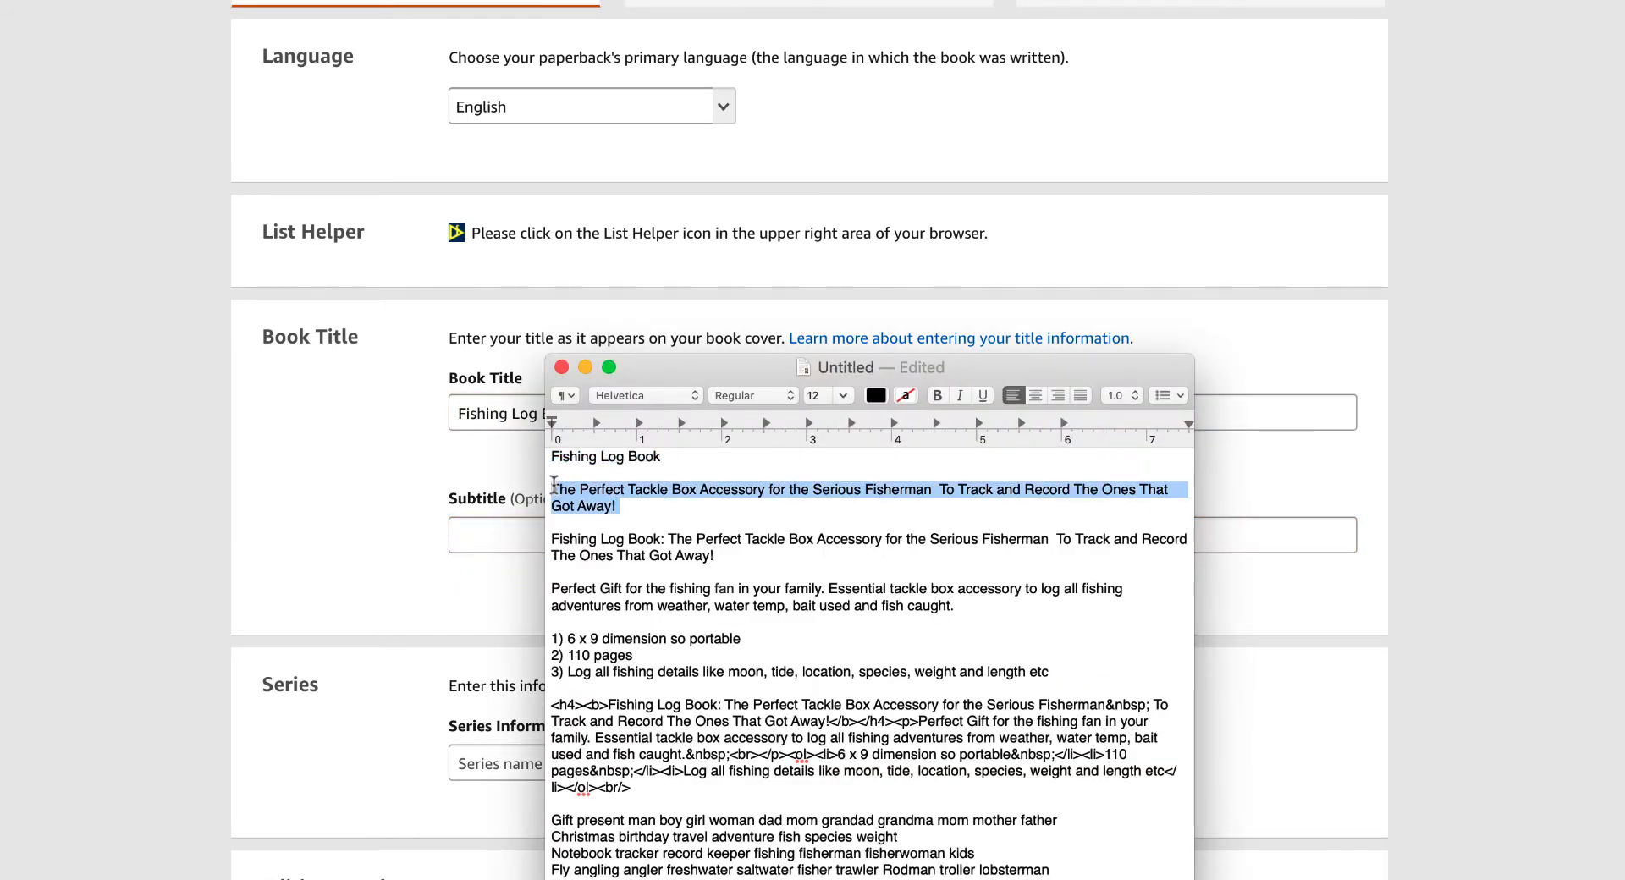
pyautogui.press('super+c')
pyautogui.click(499, 531)
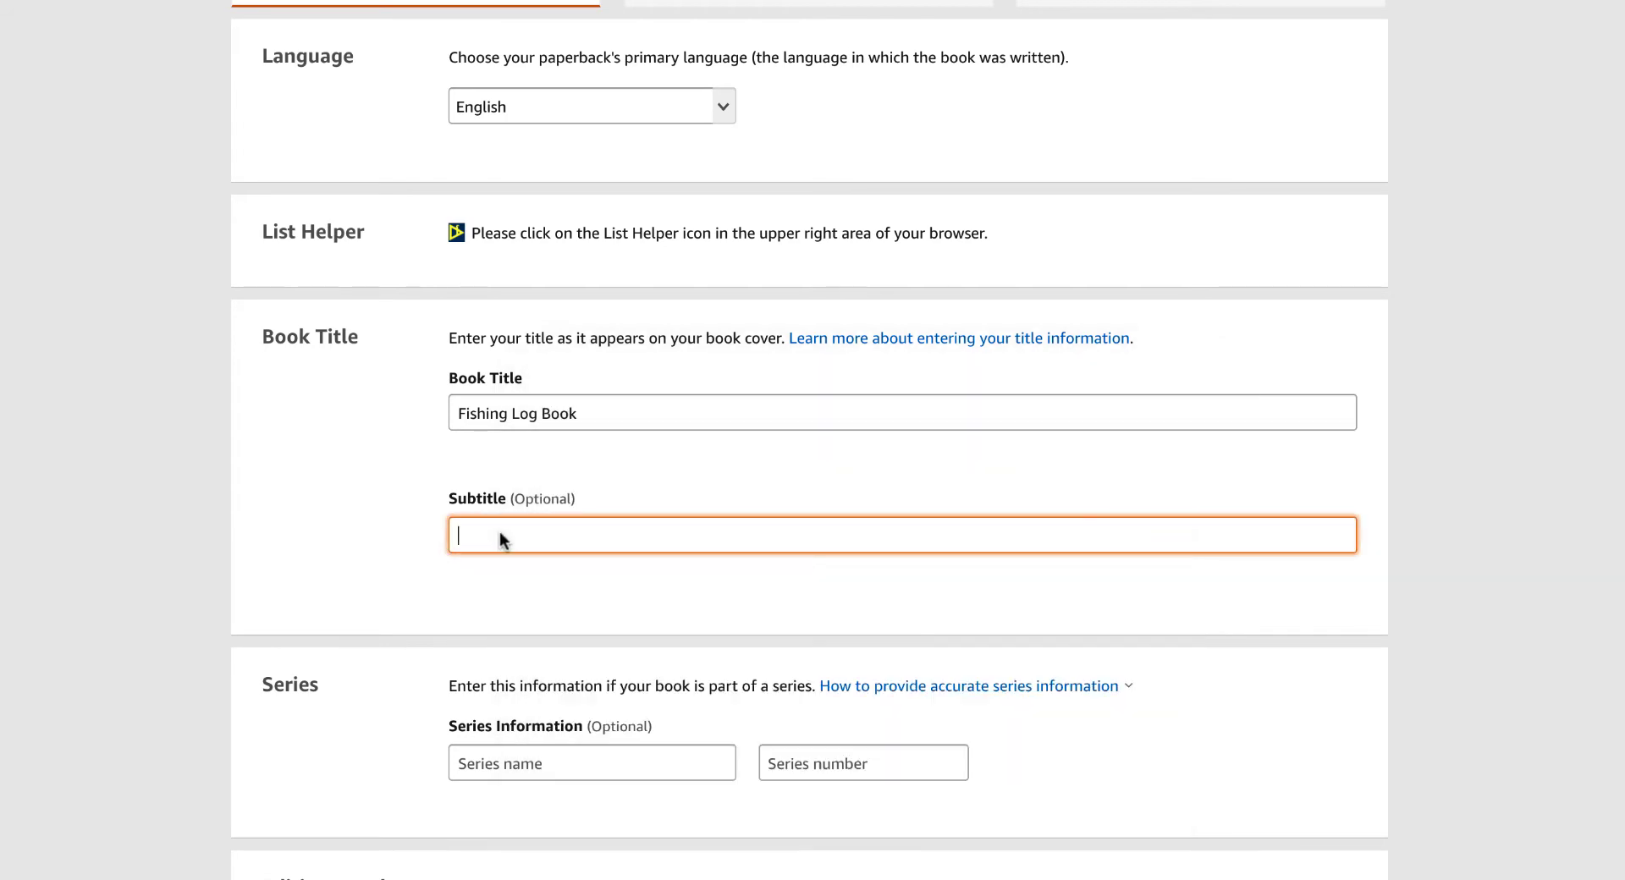
pyautogui.press('super+v')
# Fill in the primary author's first and last name.
pyautogui.scroll(-3, 1070, 637)
pyautogui.scroll(-2, 1070, 647)
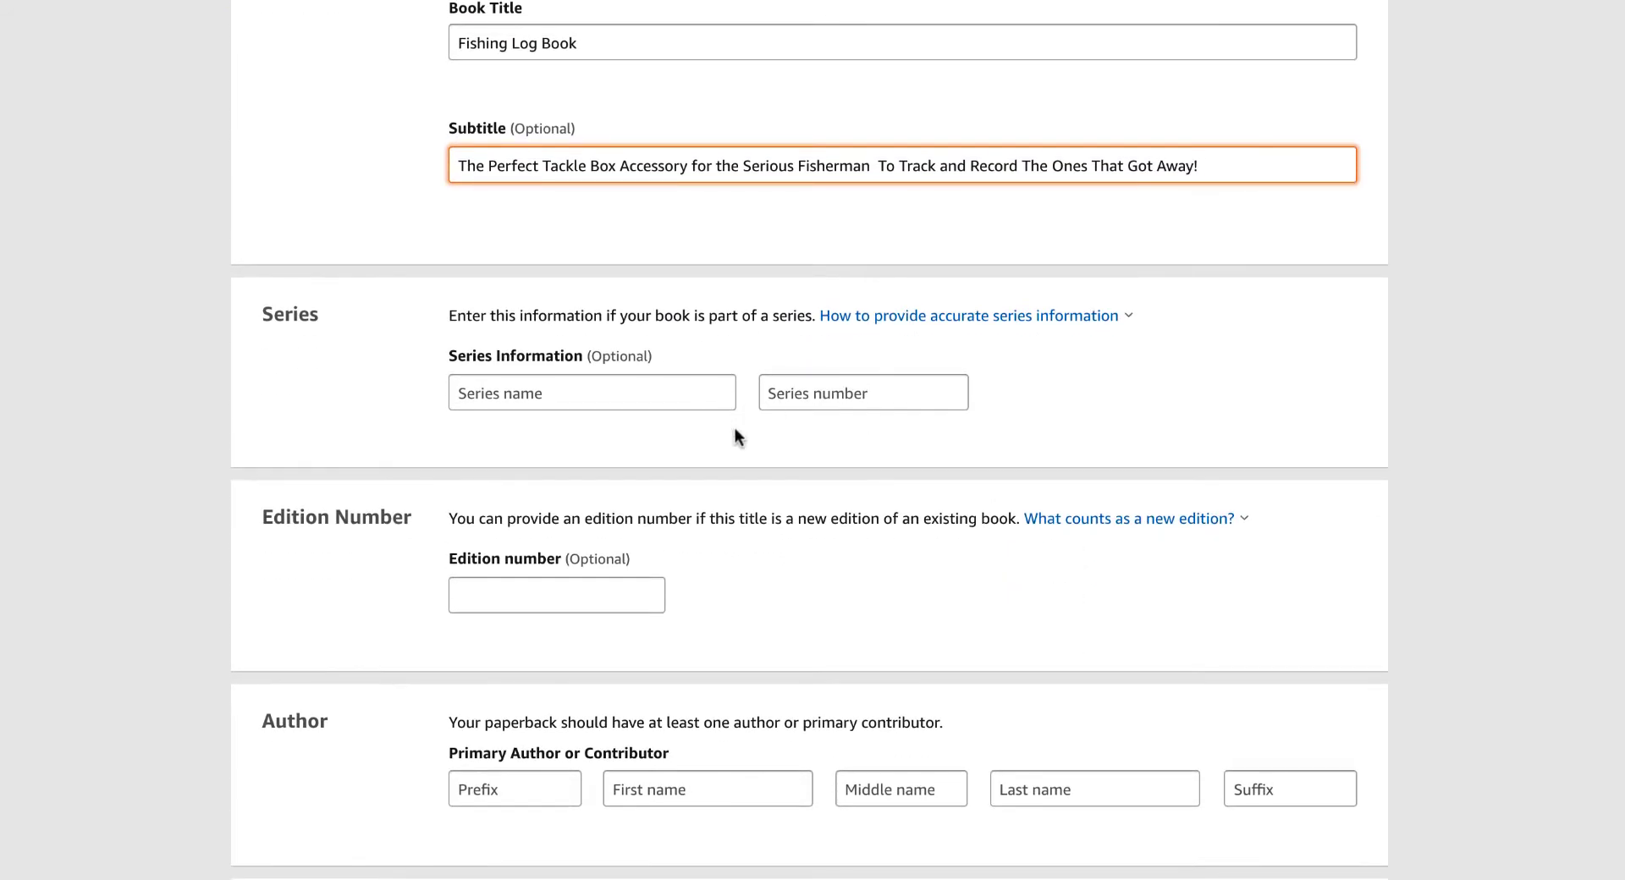
pyautogui.scroll(-2, 931, 398)
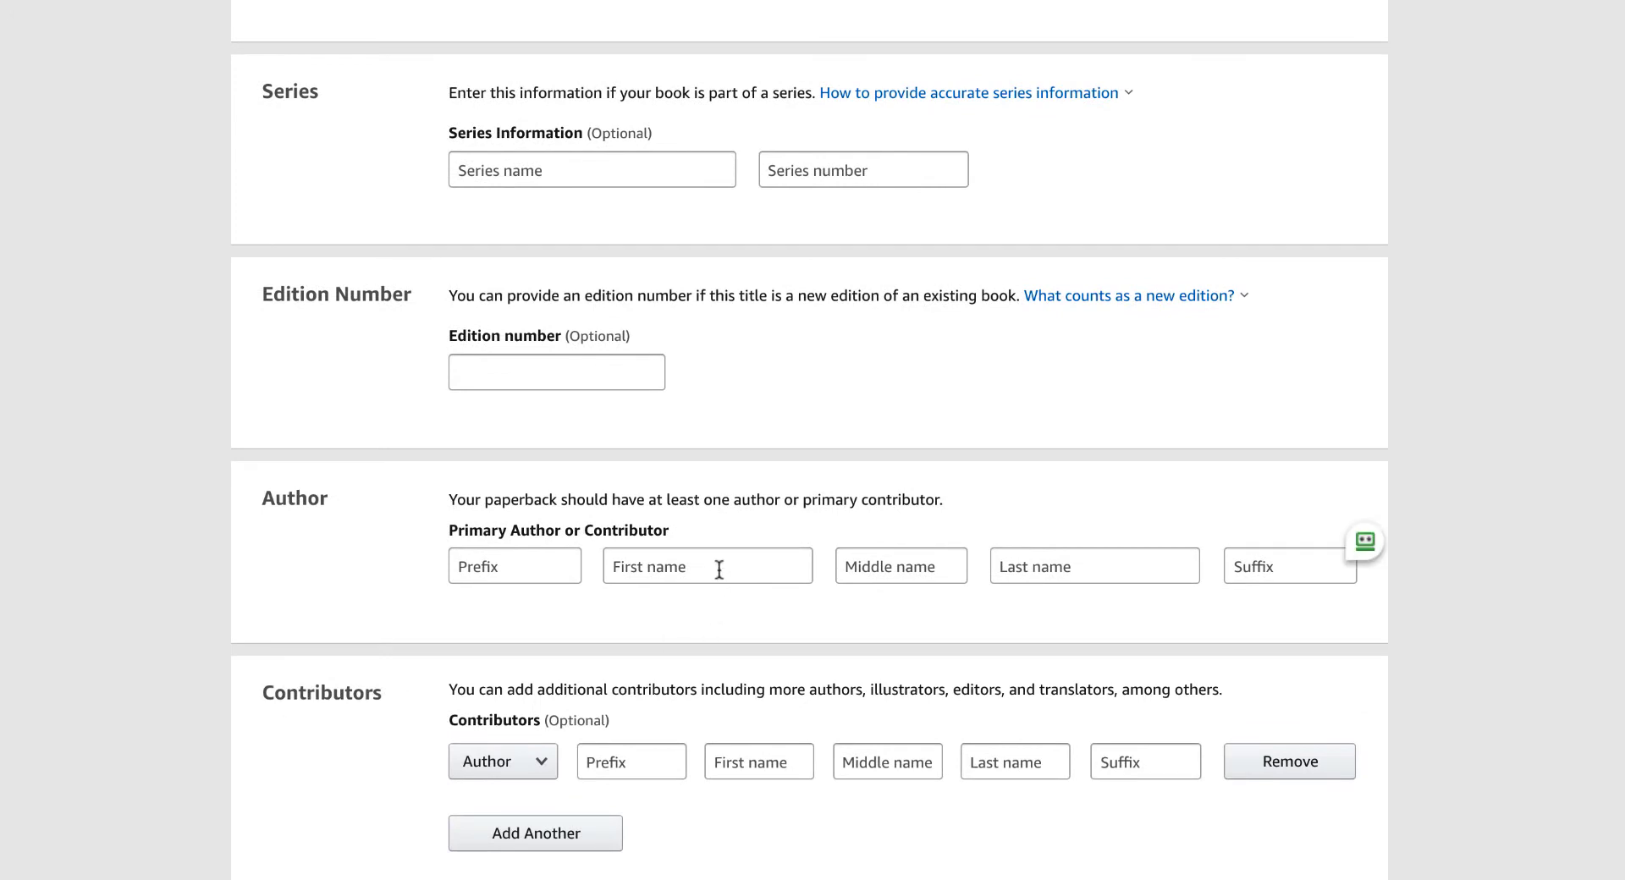
pyautogui.click(686, 567)
pyautogui.write('J L')
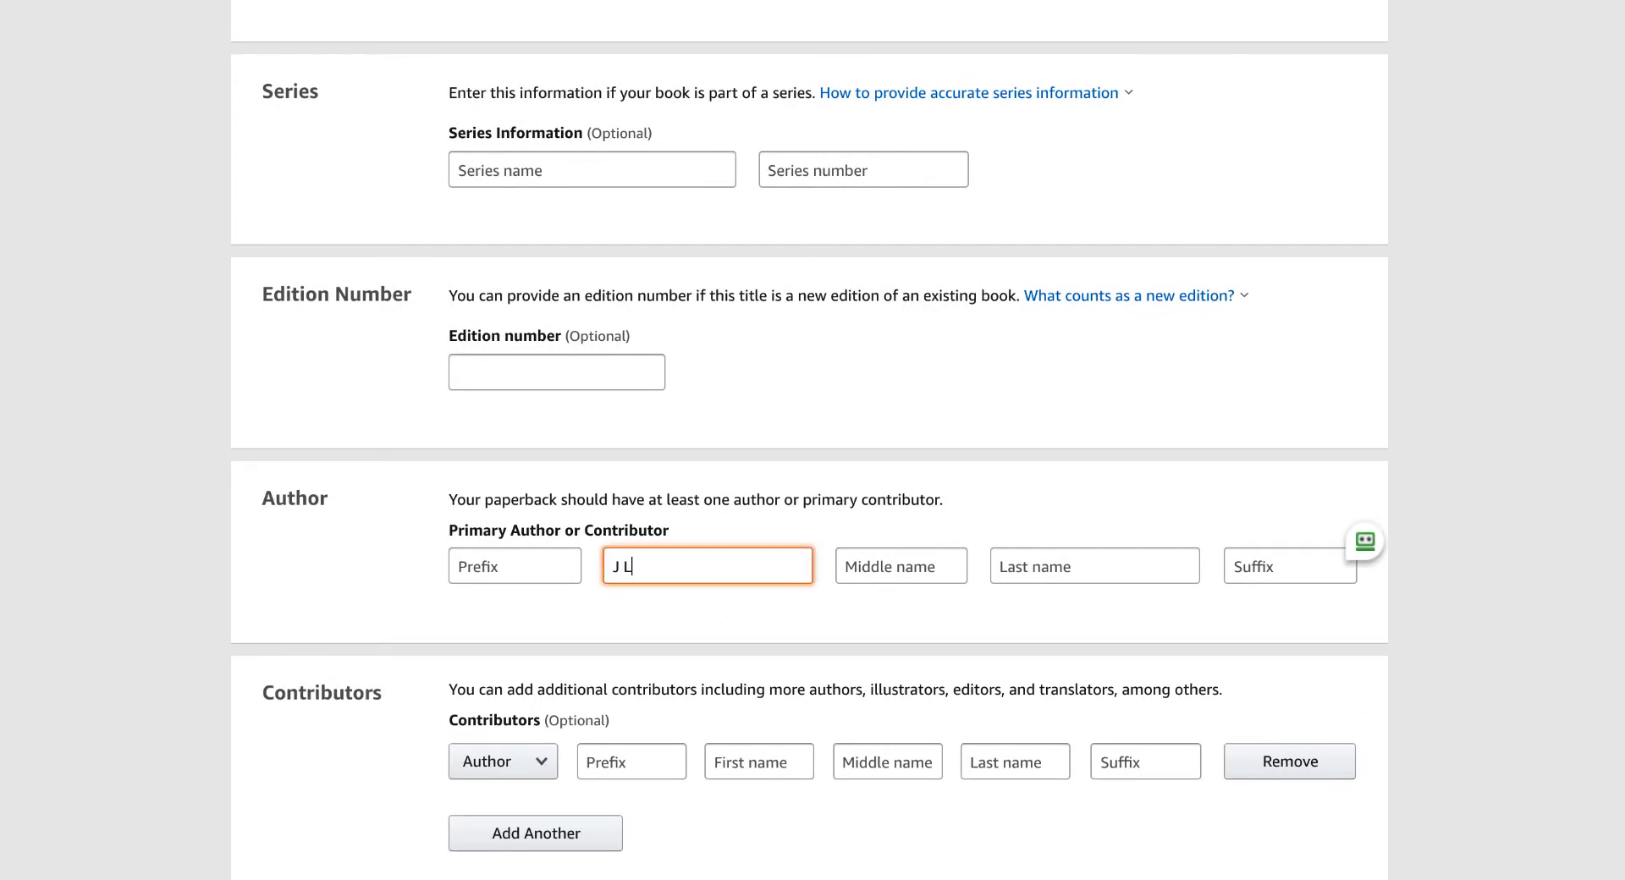
pyautogui.click(1044, 573)
pyautogui.write('Jake')
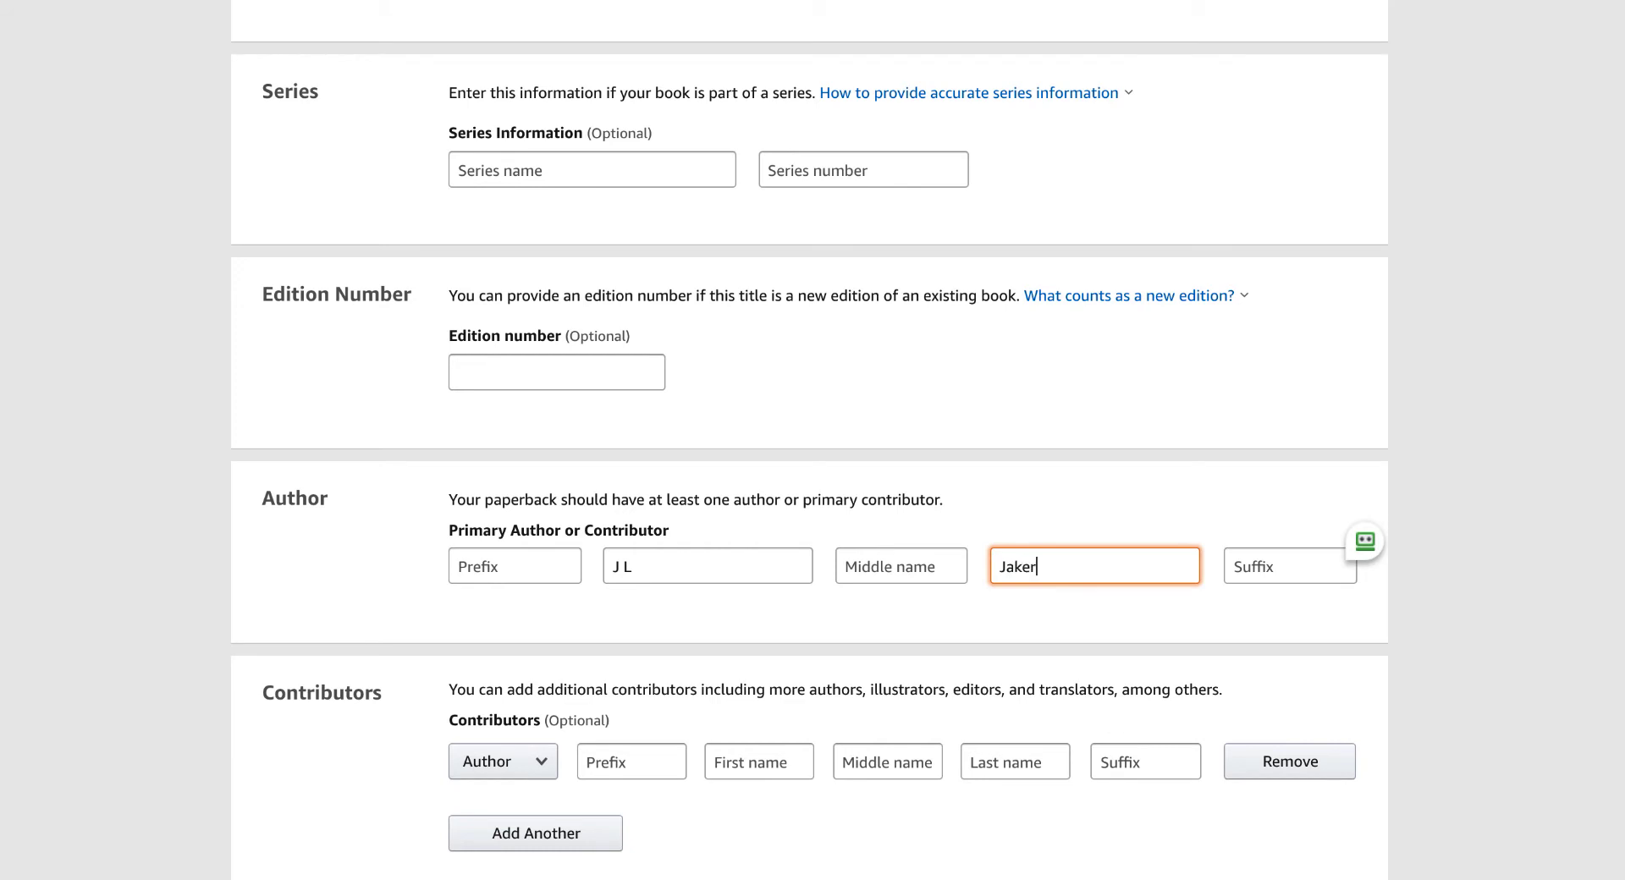
pyautogui.write('r')
# Move down to the Description box and return to the listing notes for the description text.
pyautogui.scroll(-4, 1091, 529)
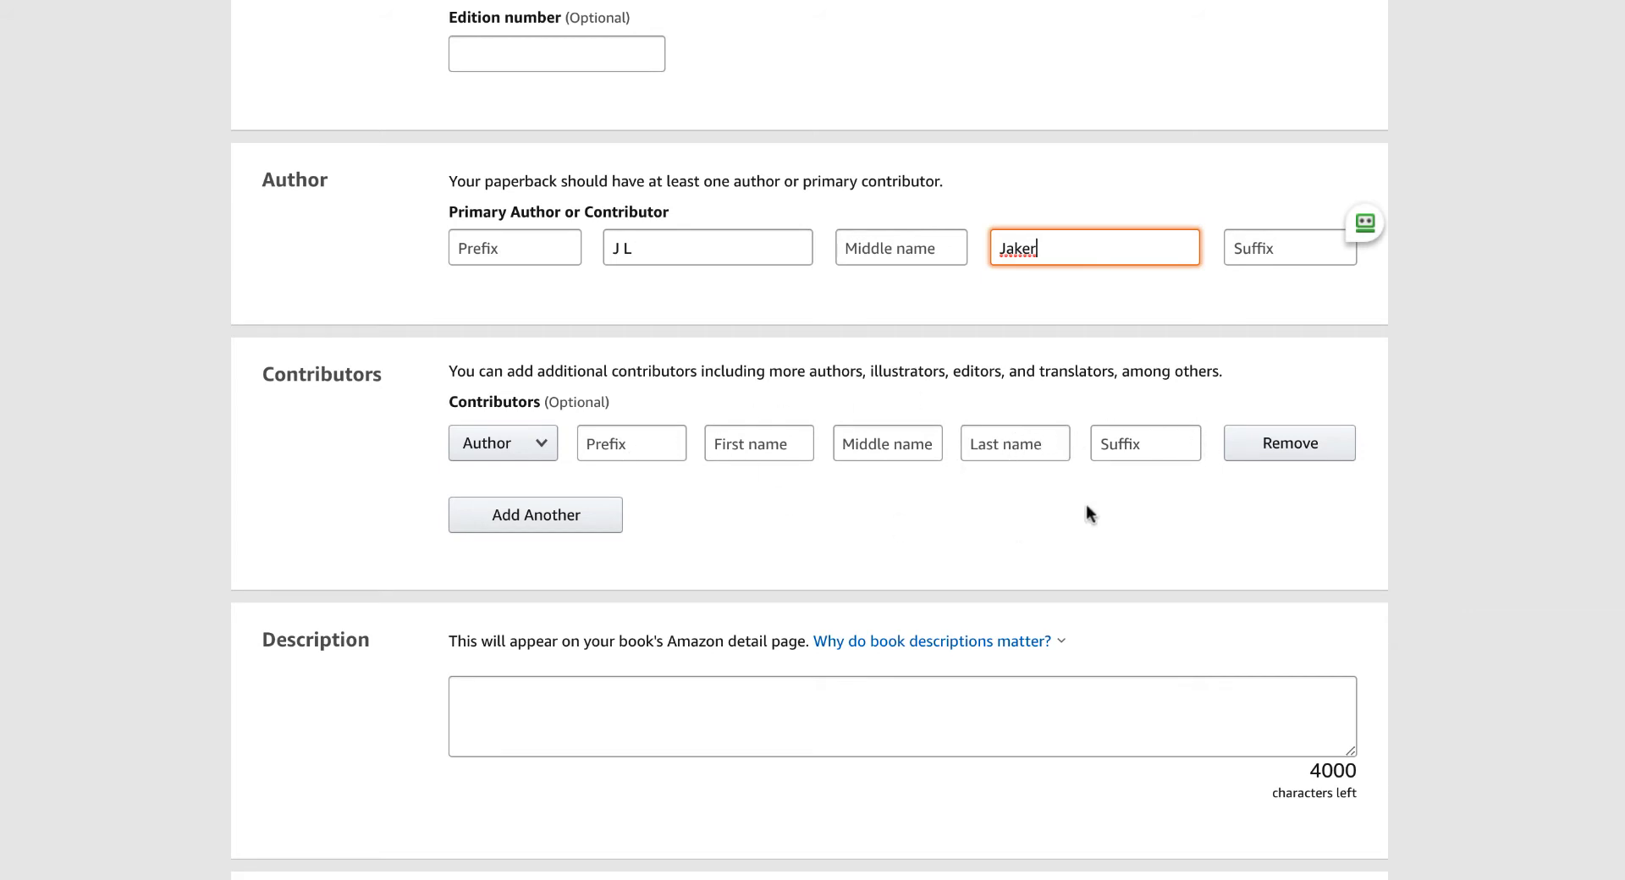
pyautogui.scroll(-2, 1100, 459)
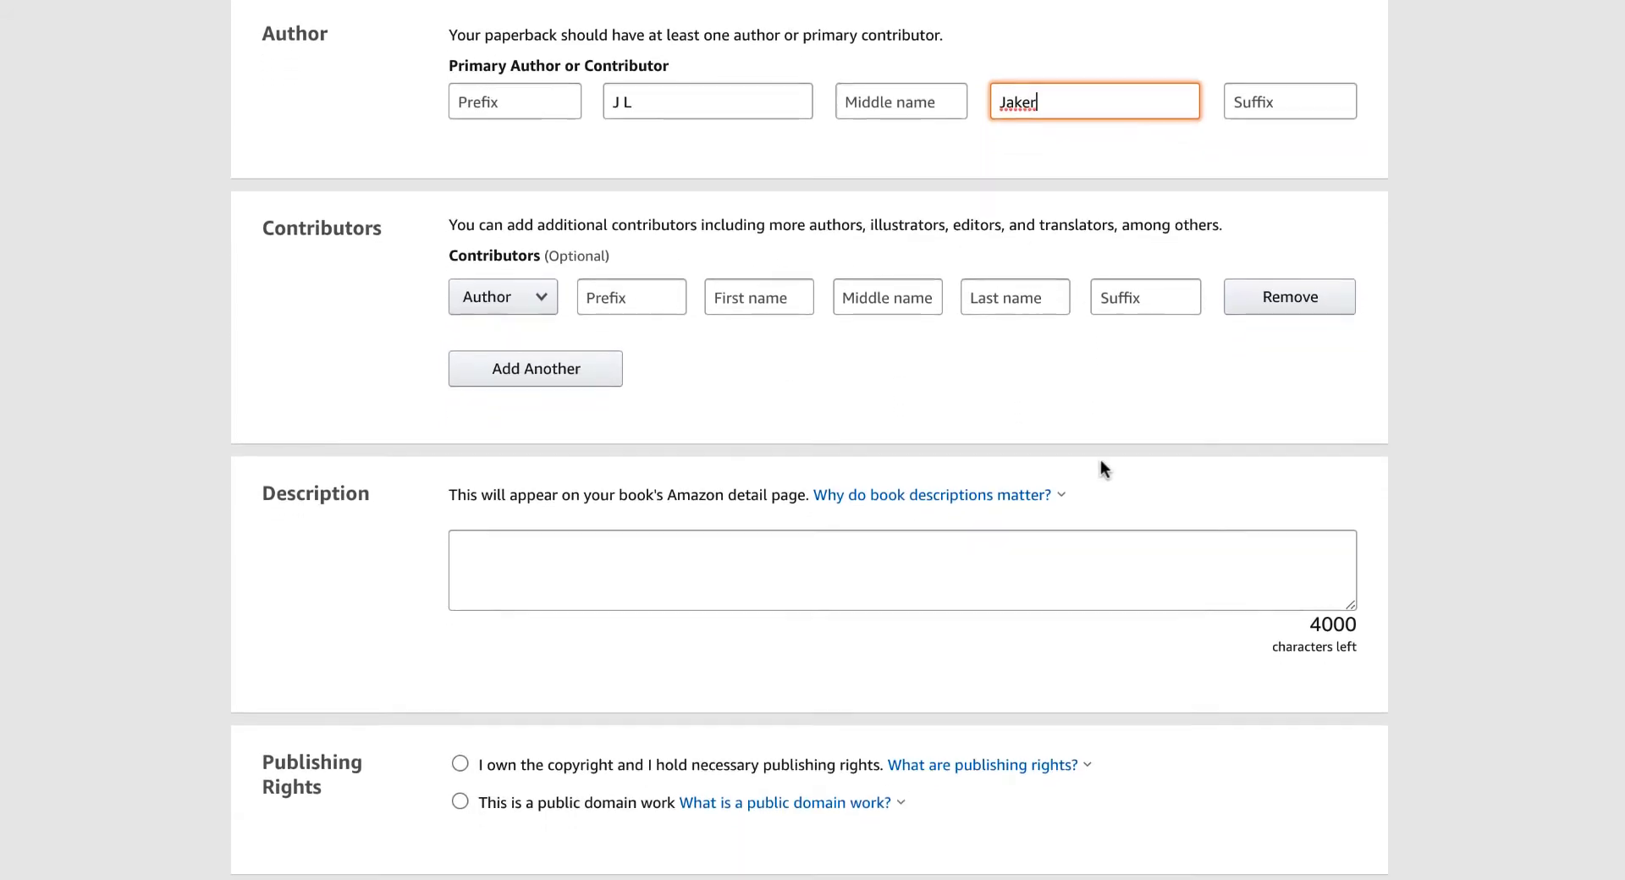
pyautogui.click(623, 562)
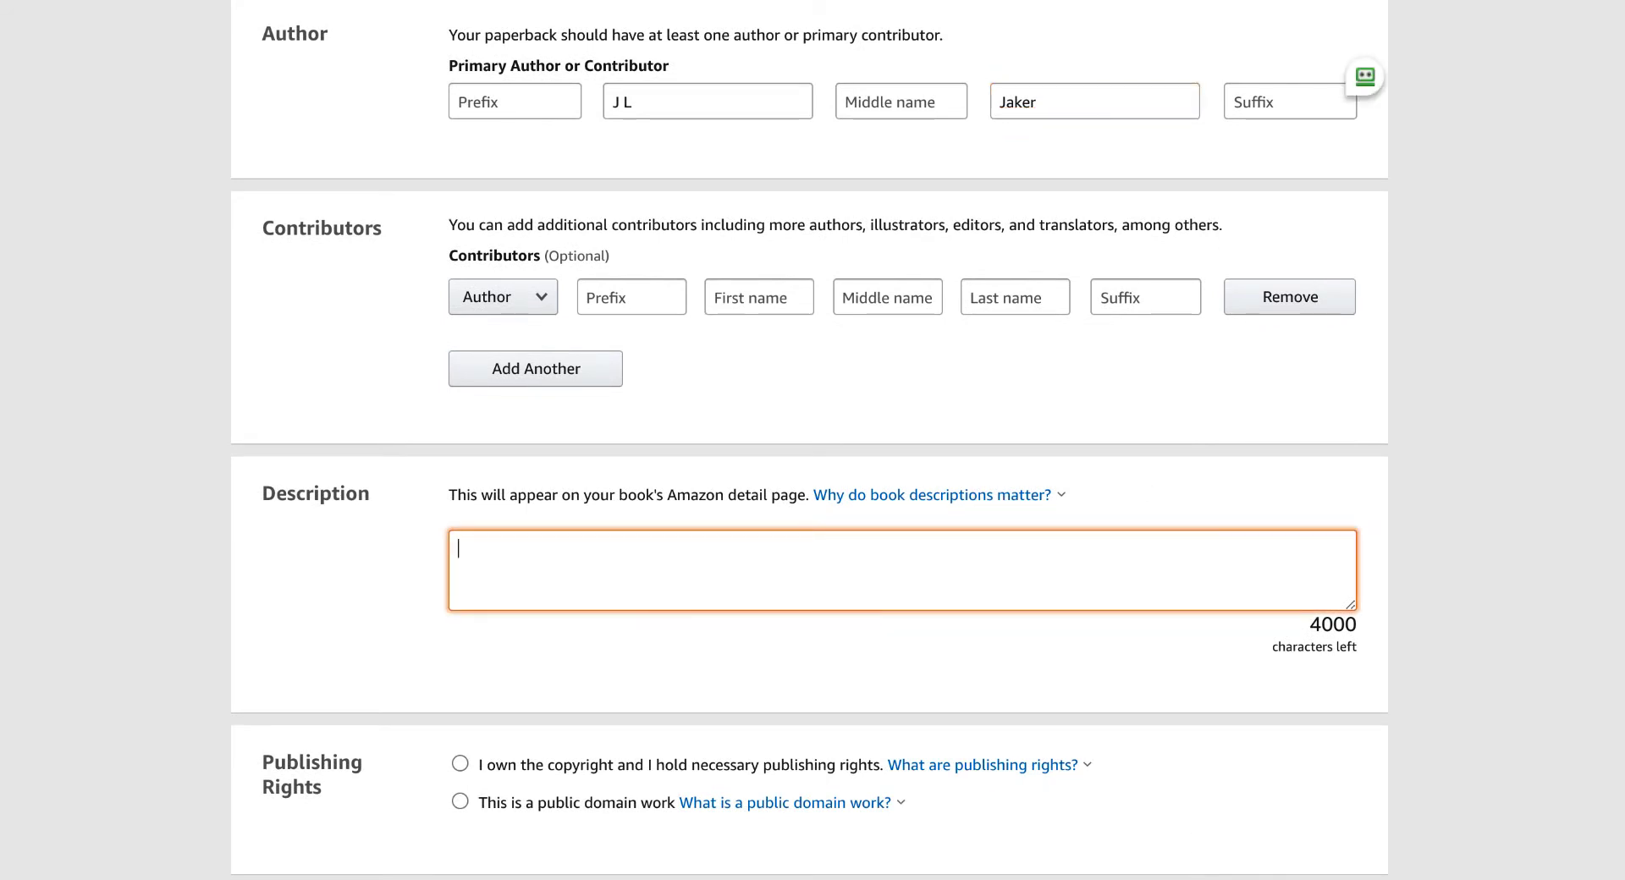
pyautogui.press('super+Tab')
pyautogui.scroll(-1, 548, 709)
pyautogui.scroll(1, 548, 709)
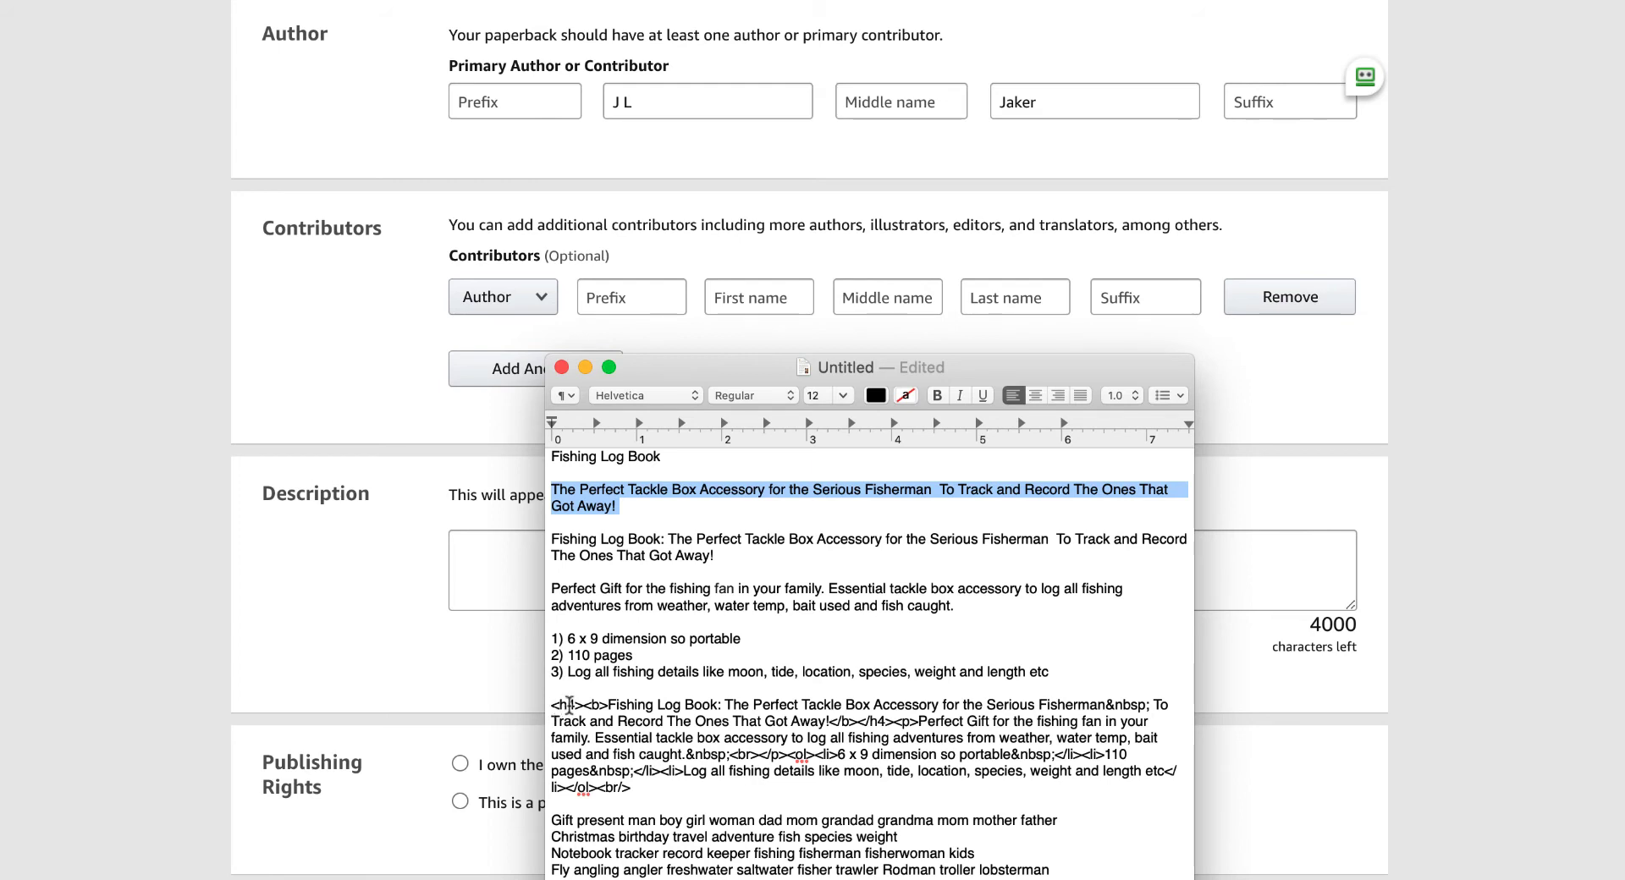
# Copy the HTML description block from TextEdit and paste it into the KDP Description box.
pyautogui.moveTo(645, 789); pyautogui.dragTo(546, 709)
pyautogui.press('super+c')
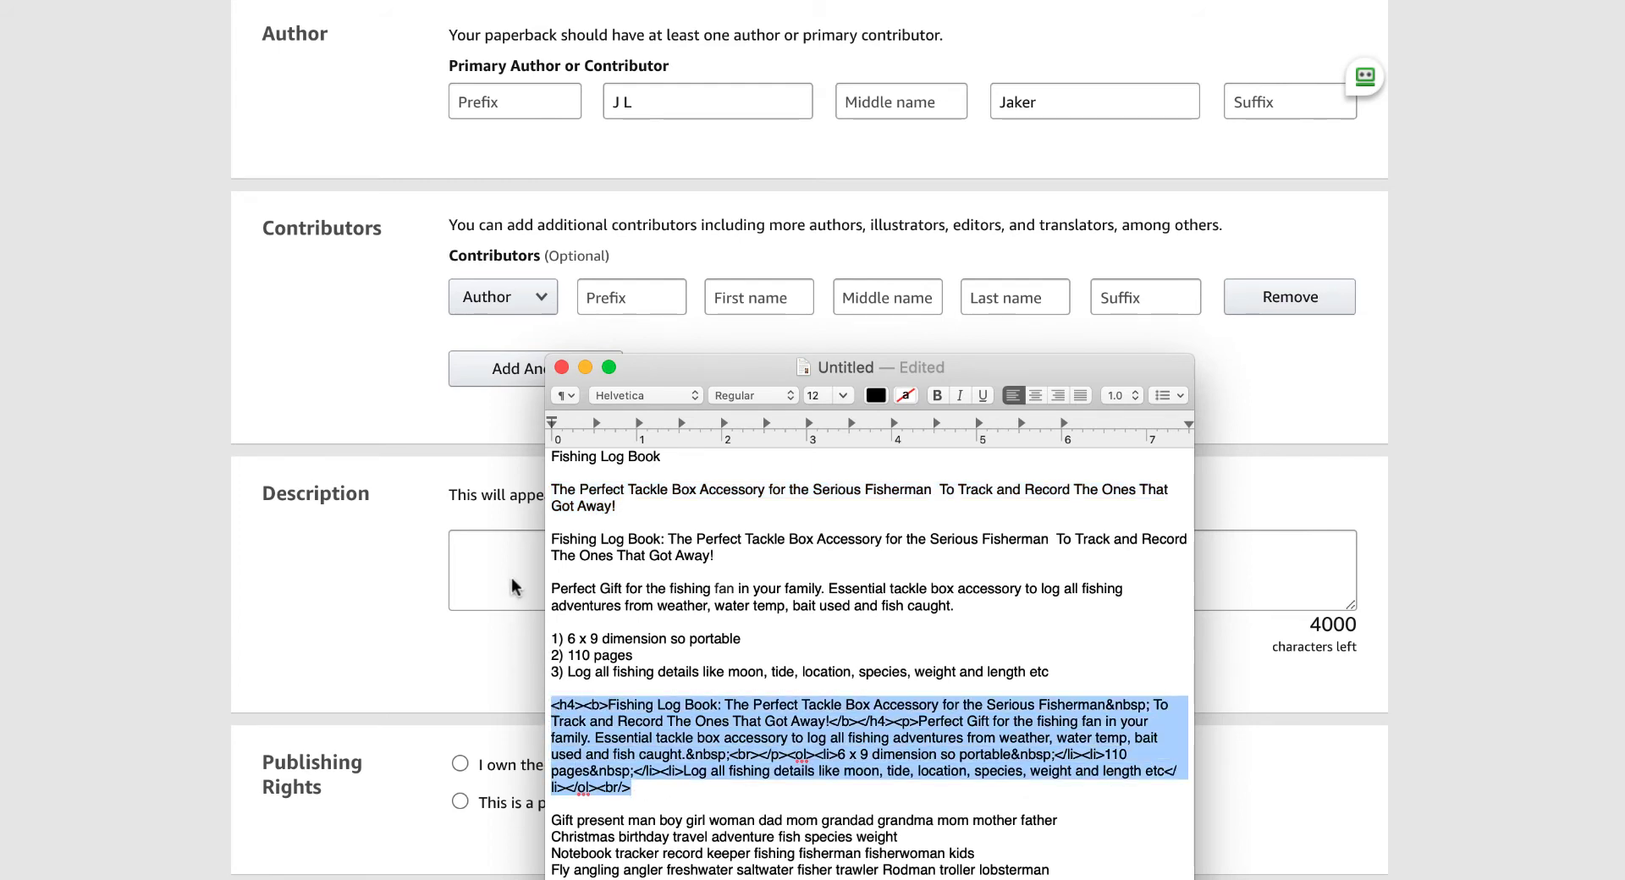
pyautogui.press('super+Tab')
pyautogui.click(511, 578)
pyautogui.press('super+v')
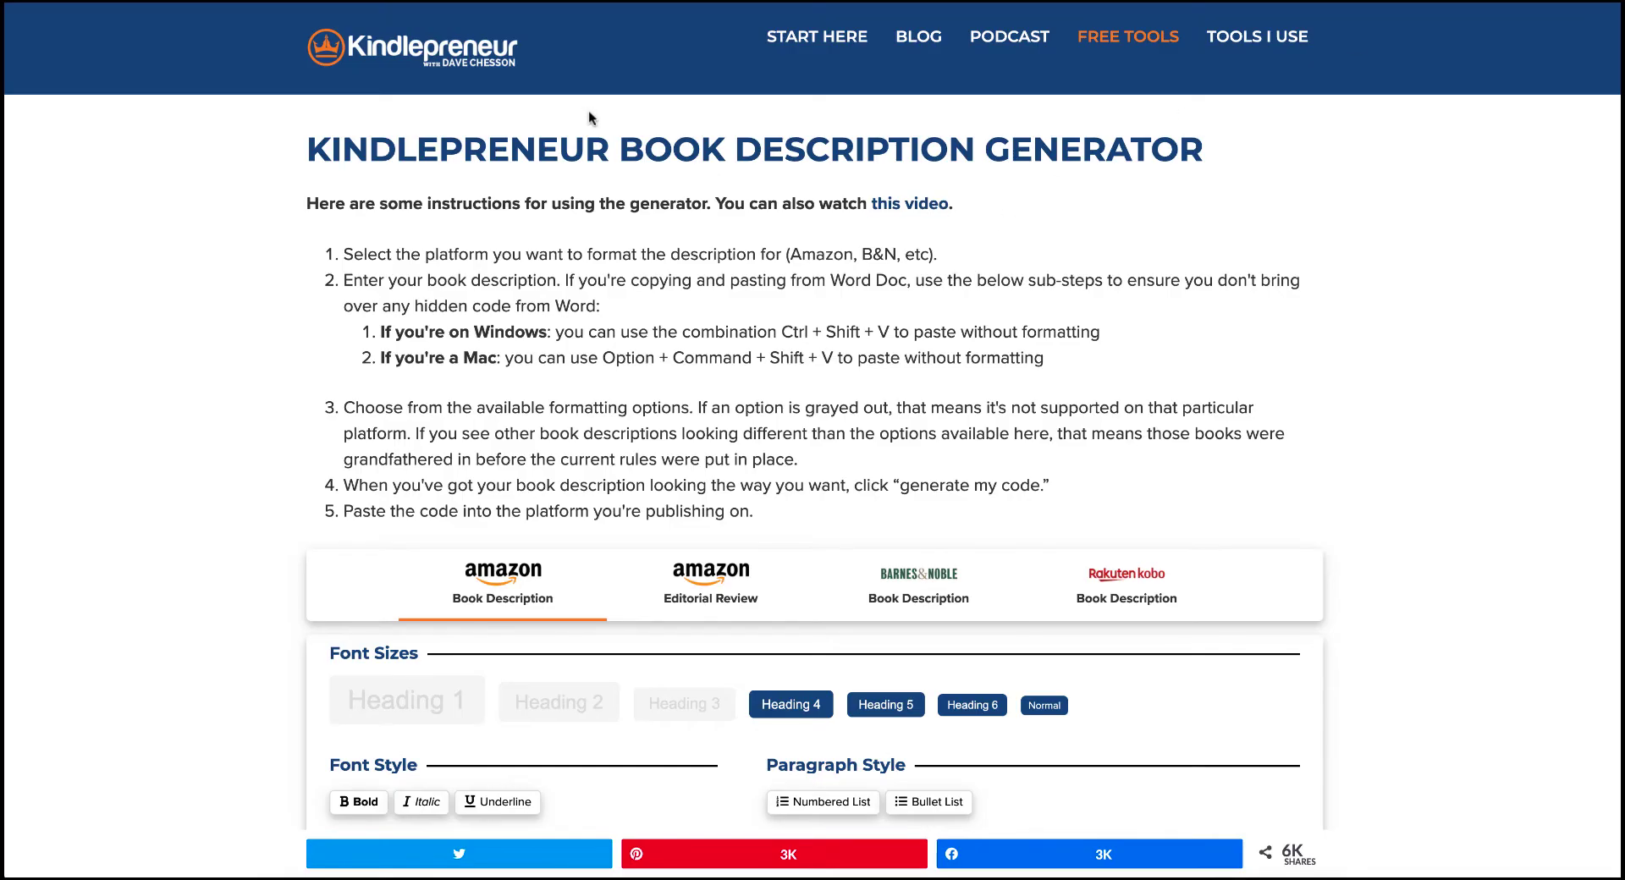
# Scroll the Kindlepreneur generator to preview the description's bold title, intro and three-item numbered list.
pyautogui.scroll(-2, 633, 119)
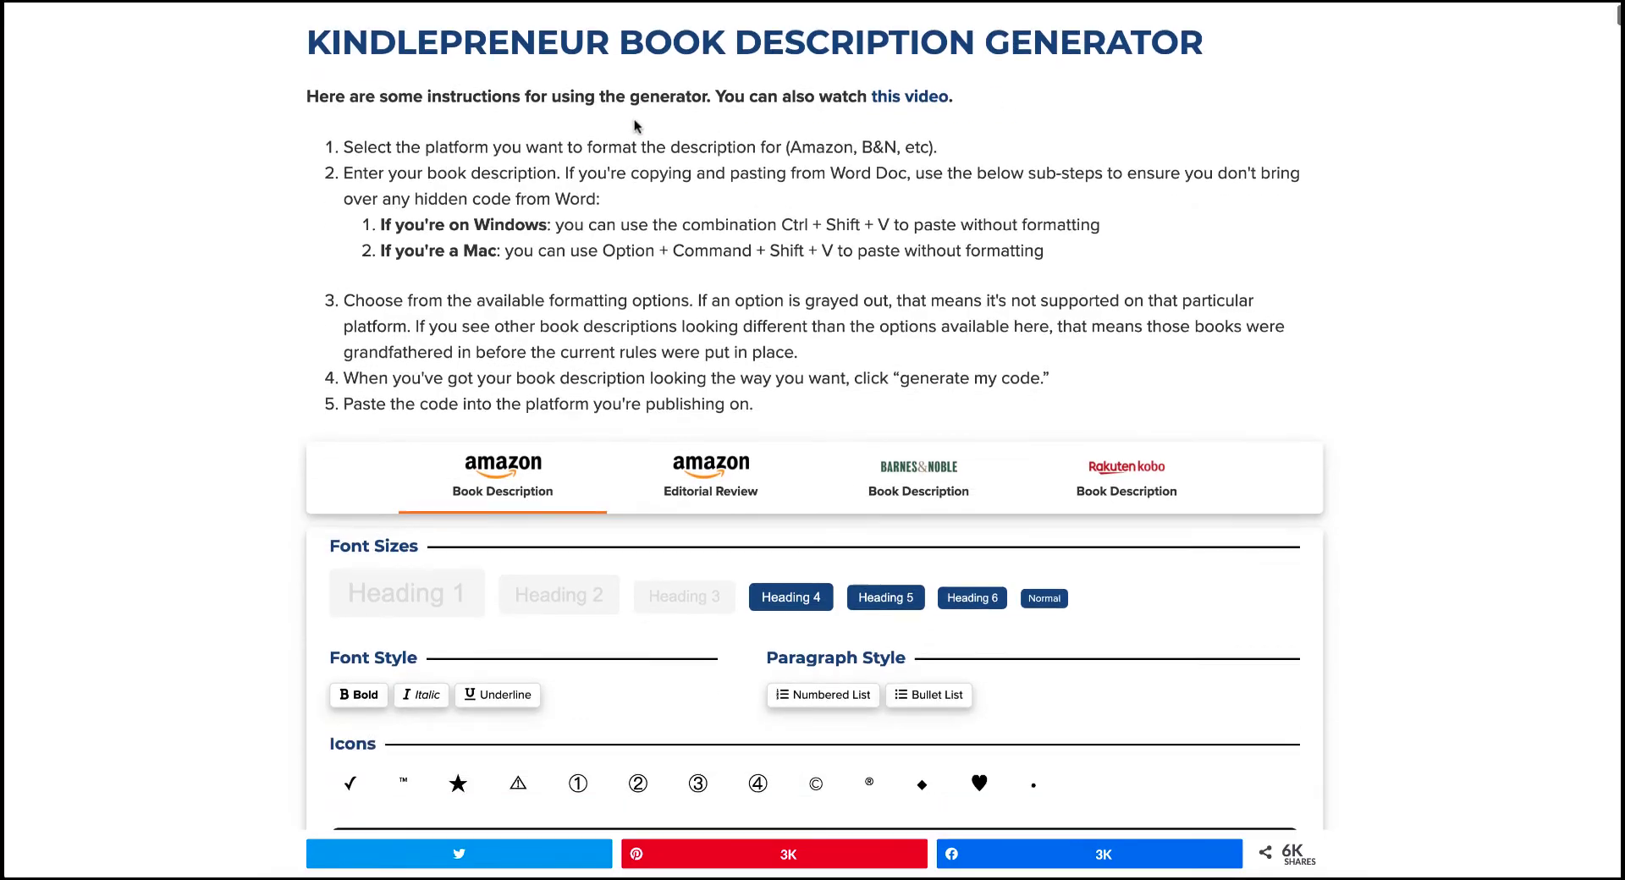
pyautogui.scroll(2, 635, 121)
pyautogui.scroll(-5, 635, 121)
pyautogui.scroll(-2, 637, 127)
pyautogui.scroll(1, 634, 127)
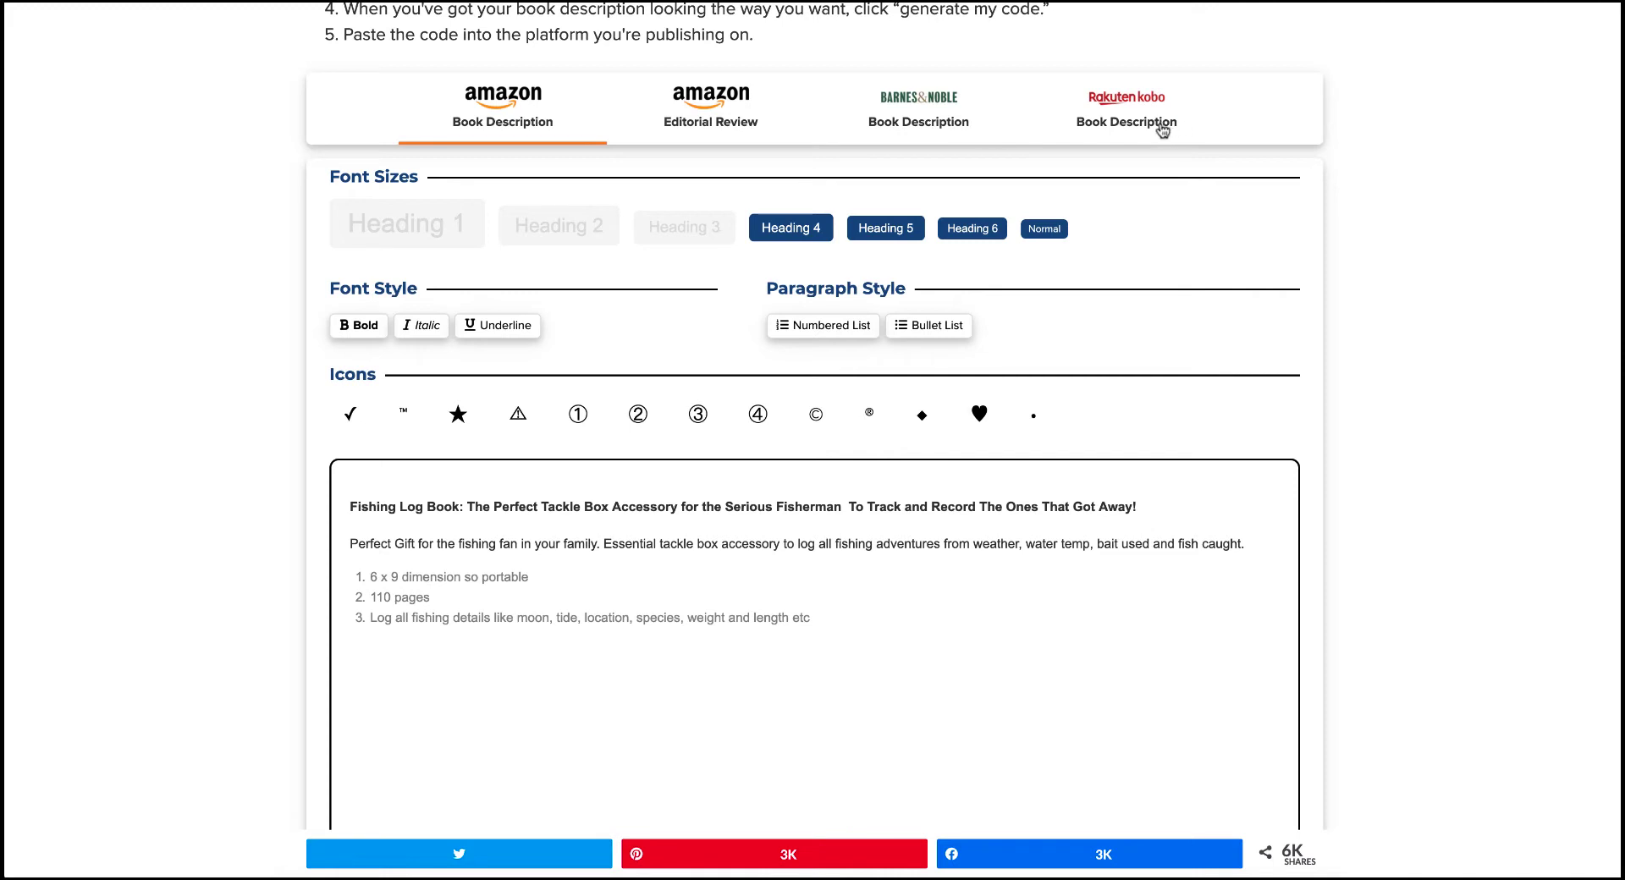
pyautogui.scroll(-1, 1180, 127)
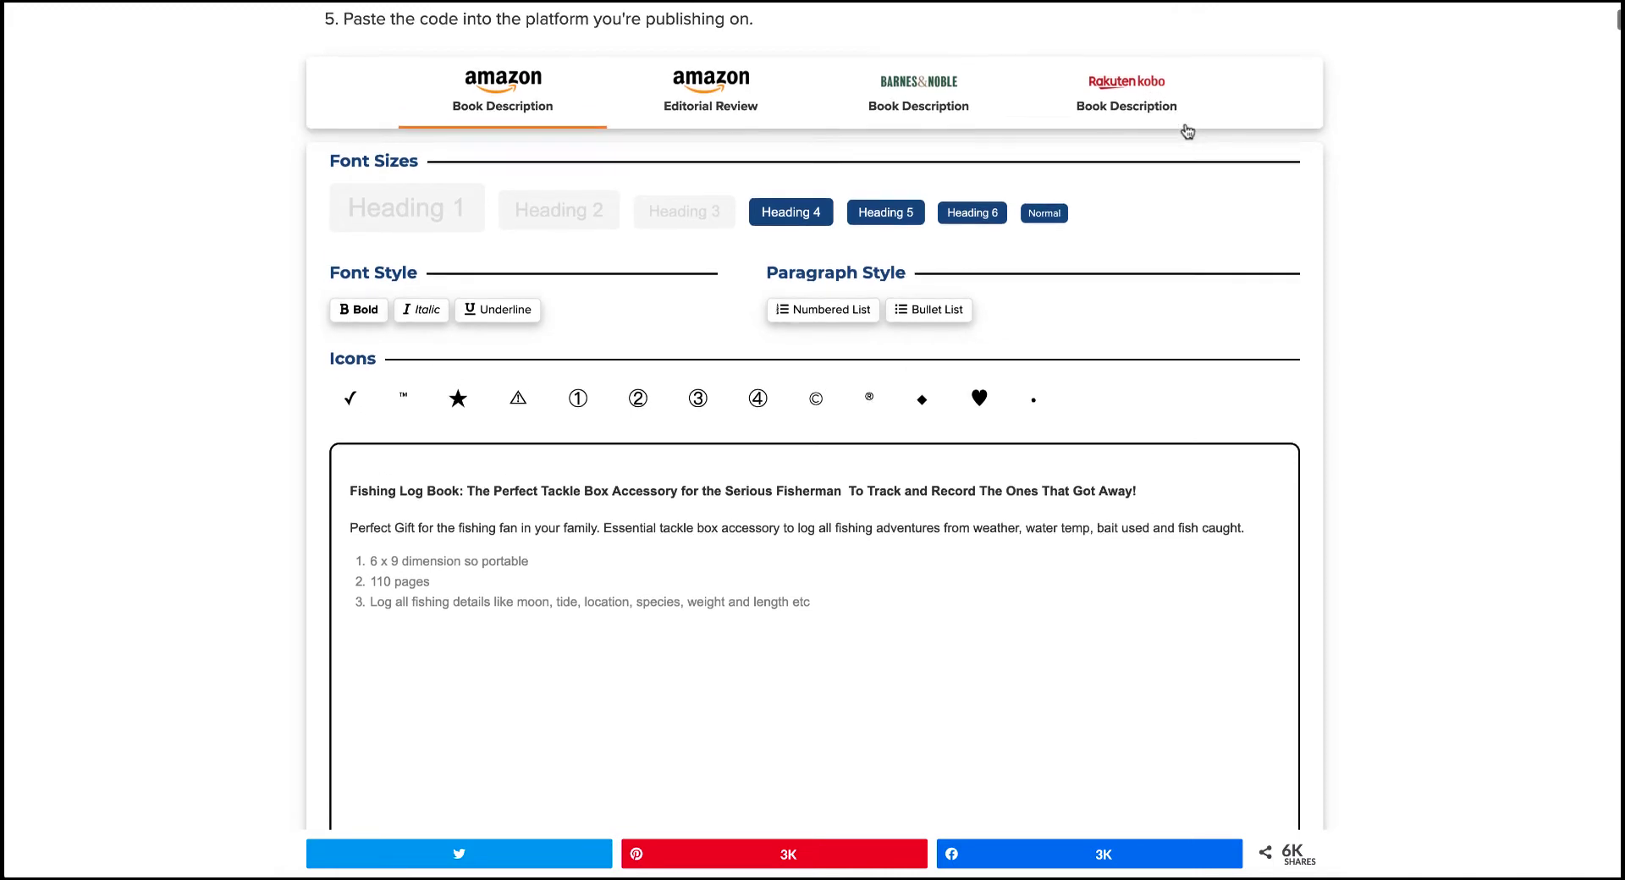
pyautogui.scroll(1, 1185, 123)
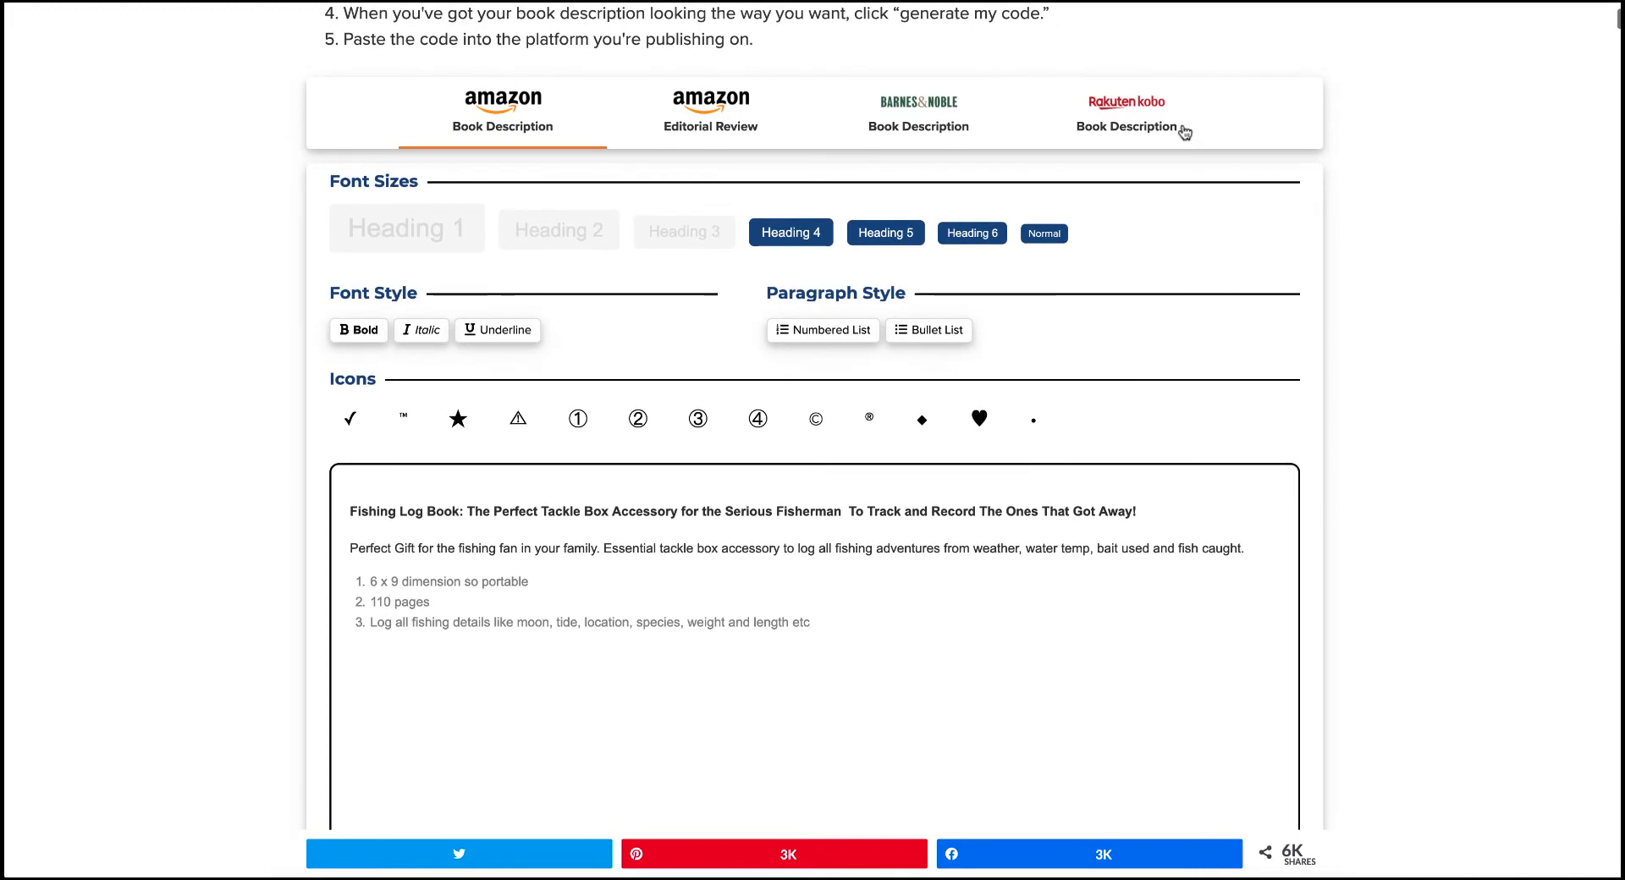
pyautogui.scroll(-1, 1185, 132)
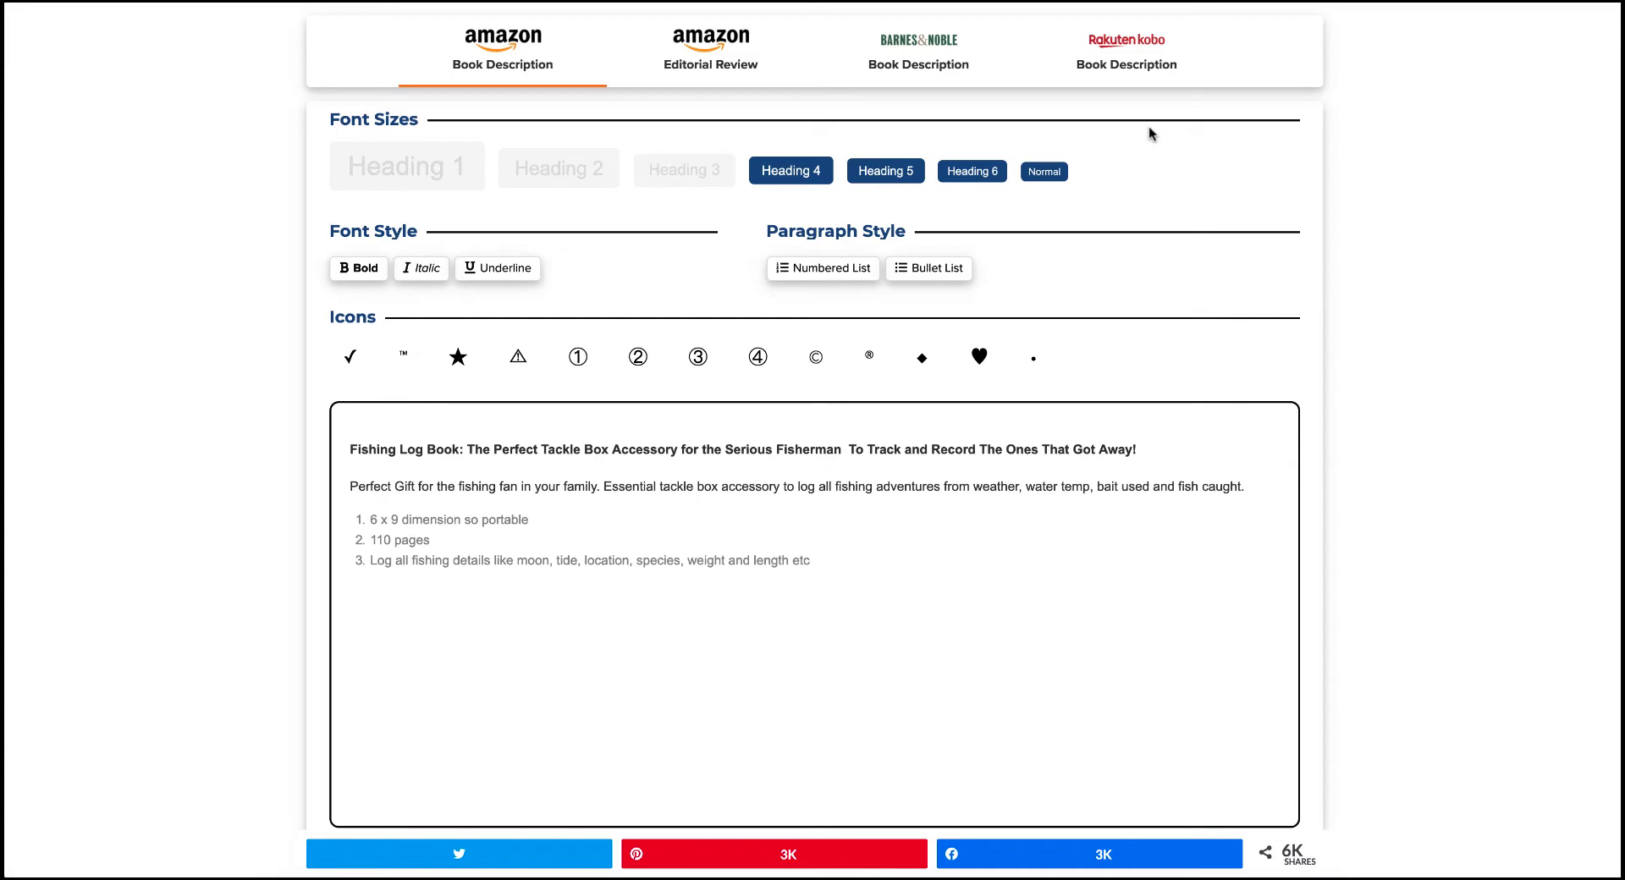
# Declare that you own the copyright and hold the necessary publishing rights.
pyautogui.scroll(1, 1146, 129)
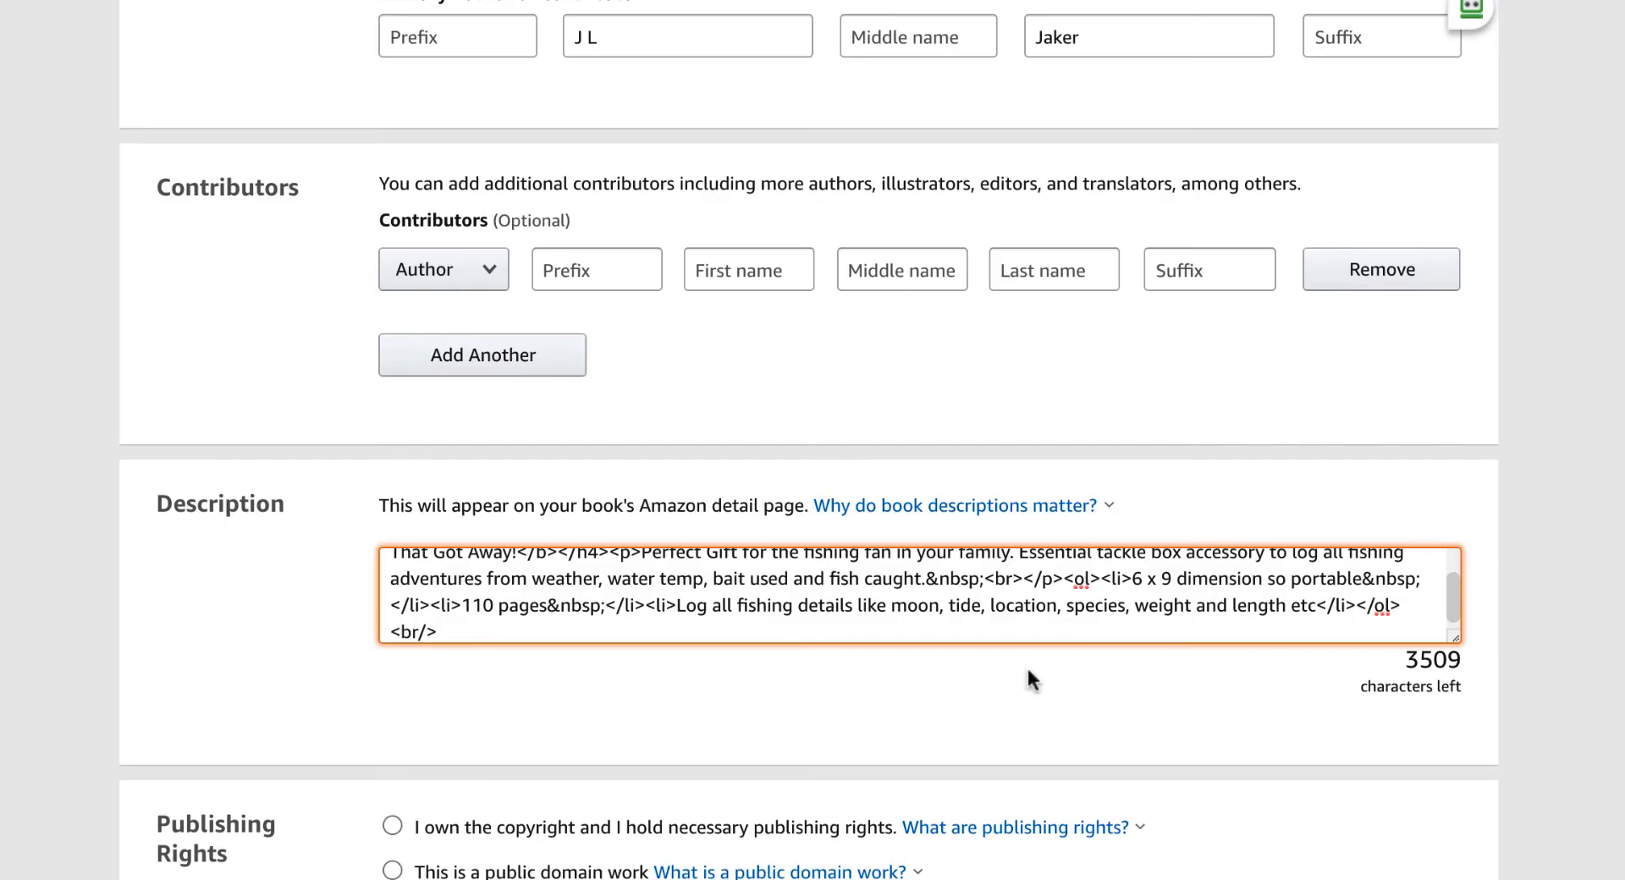
pyautogui.scroll(-3, 1028, 665)
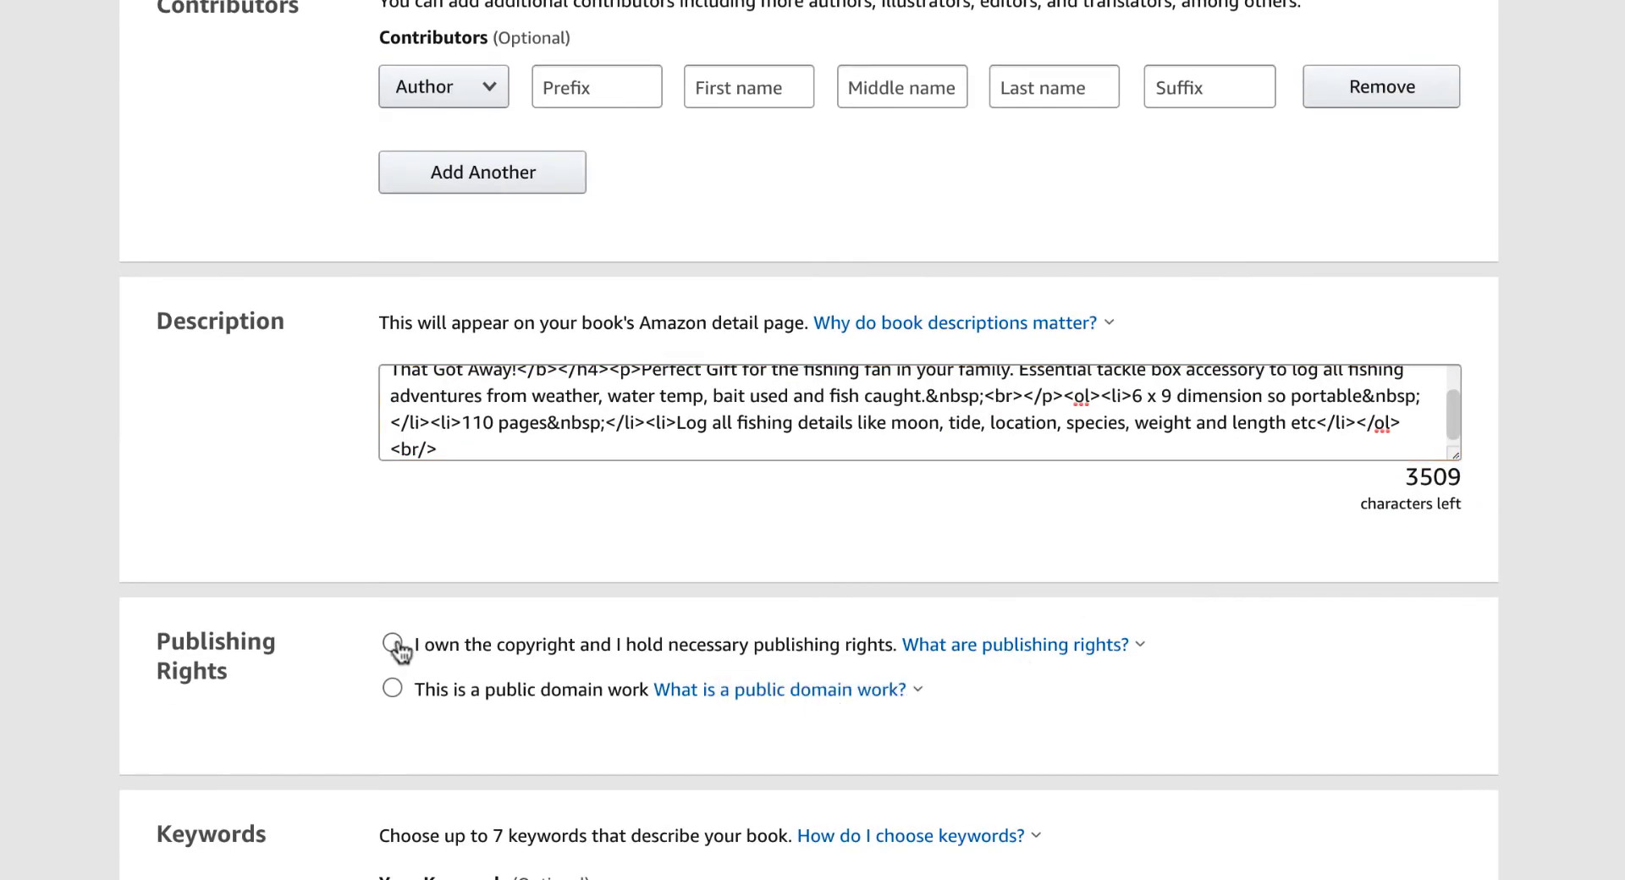
pyautogui.click(391, 644)
# Scroll down to Keywords and place the cursor in the first of the seven empty keyword slots.
pyautogui.scroll(-5, 1552, 552)
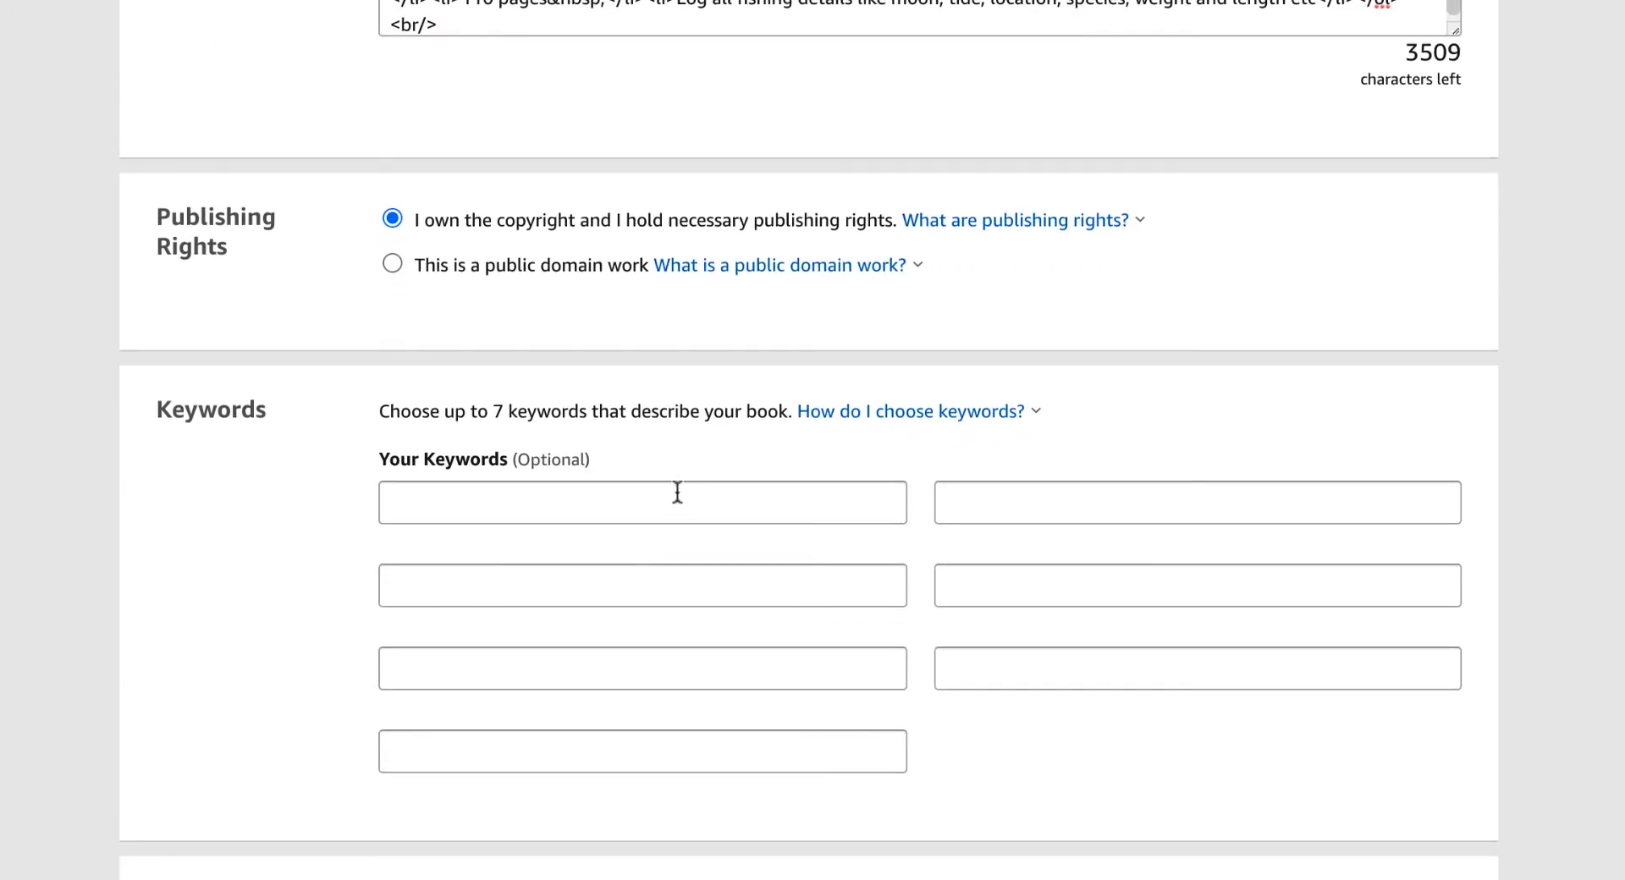
pyautogui.click(674, 498)
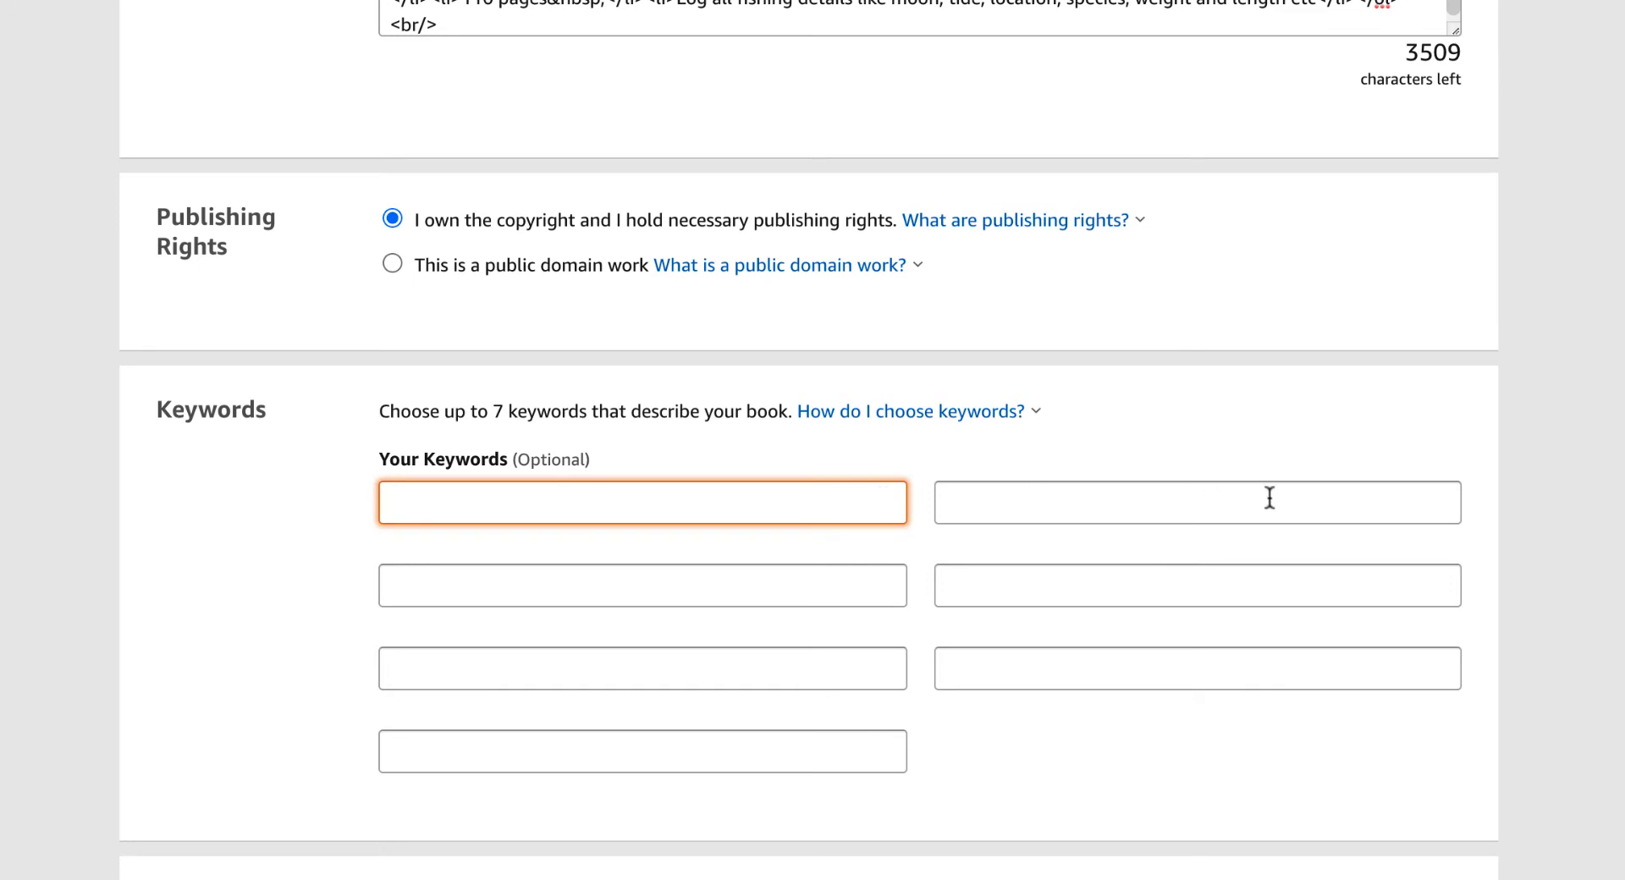
pyautogui.scroll(-2, 1269, 500)
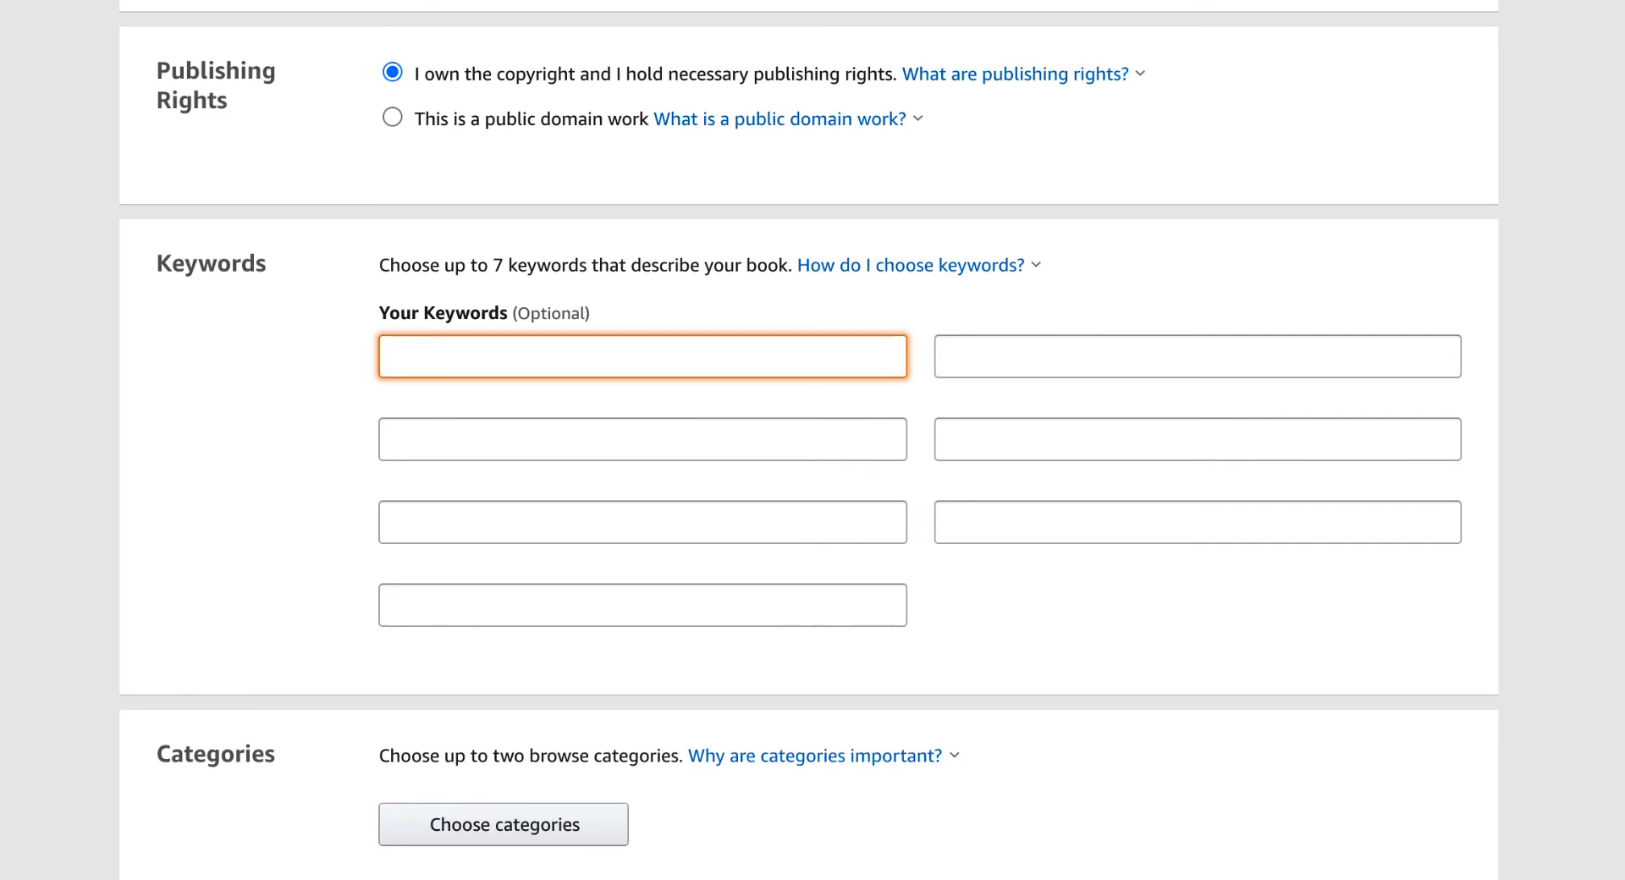
# Paste the gift-recipient keyword phrase, including mom and grandad, into the first keyword slot.
pyautogui.press('super+Tab')
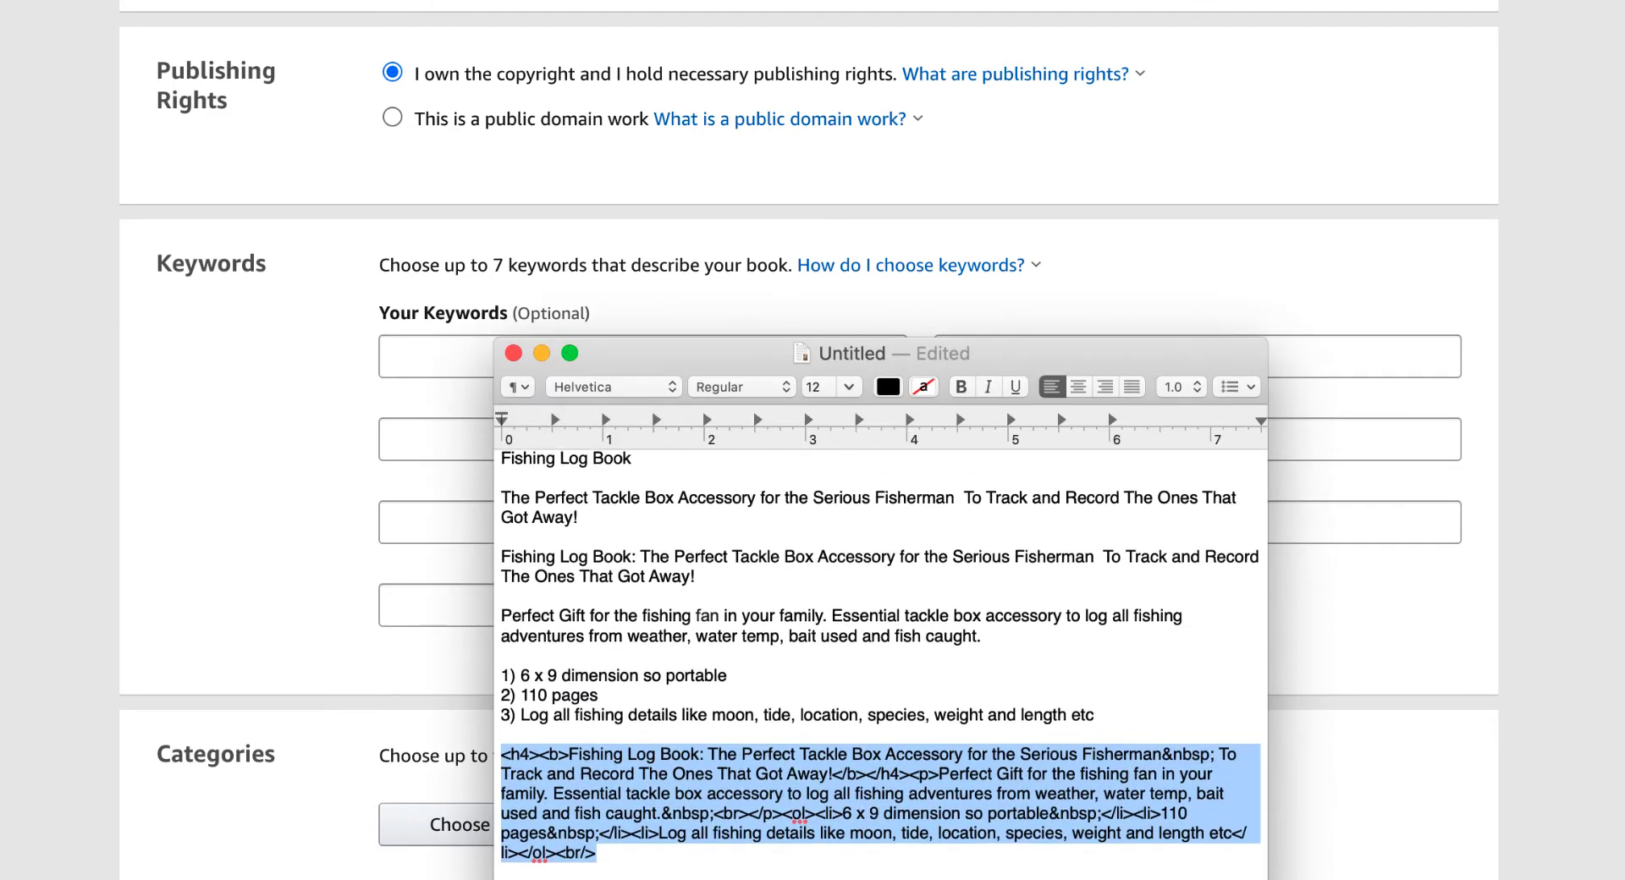
pyautogui.click(750, 876)
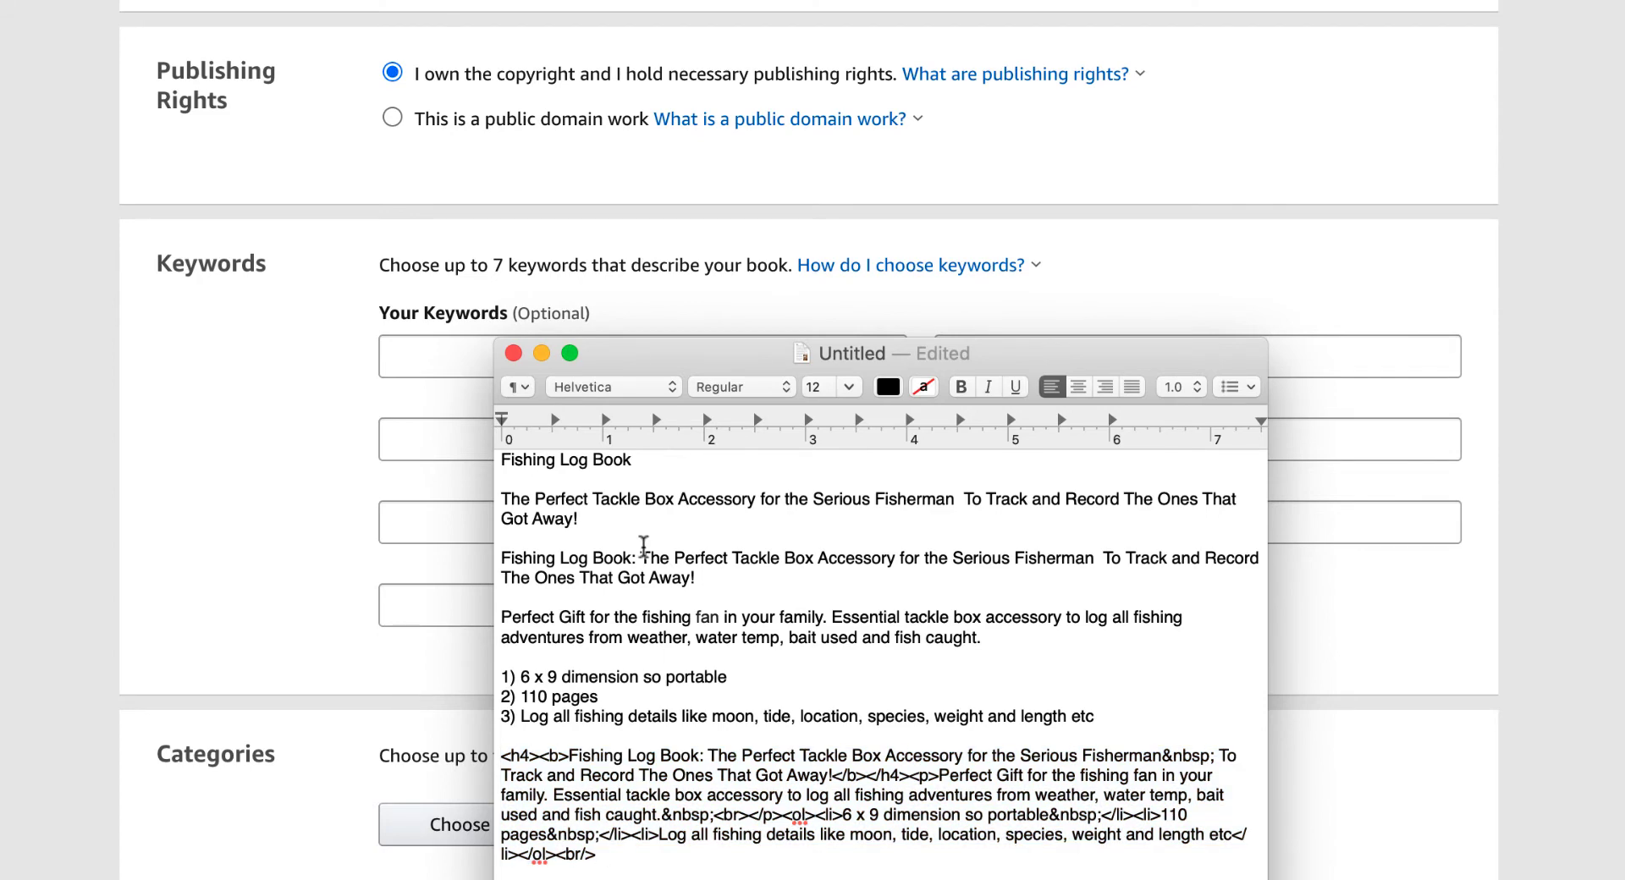
pyautogui.click(443, 356)
pyautogui.write('Gift present man boy girl woman dad')
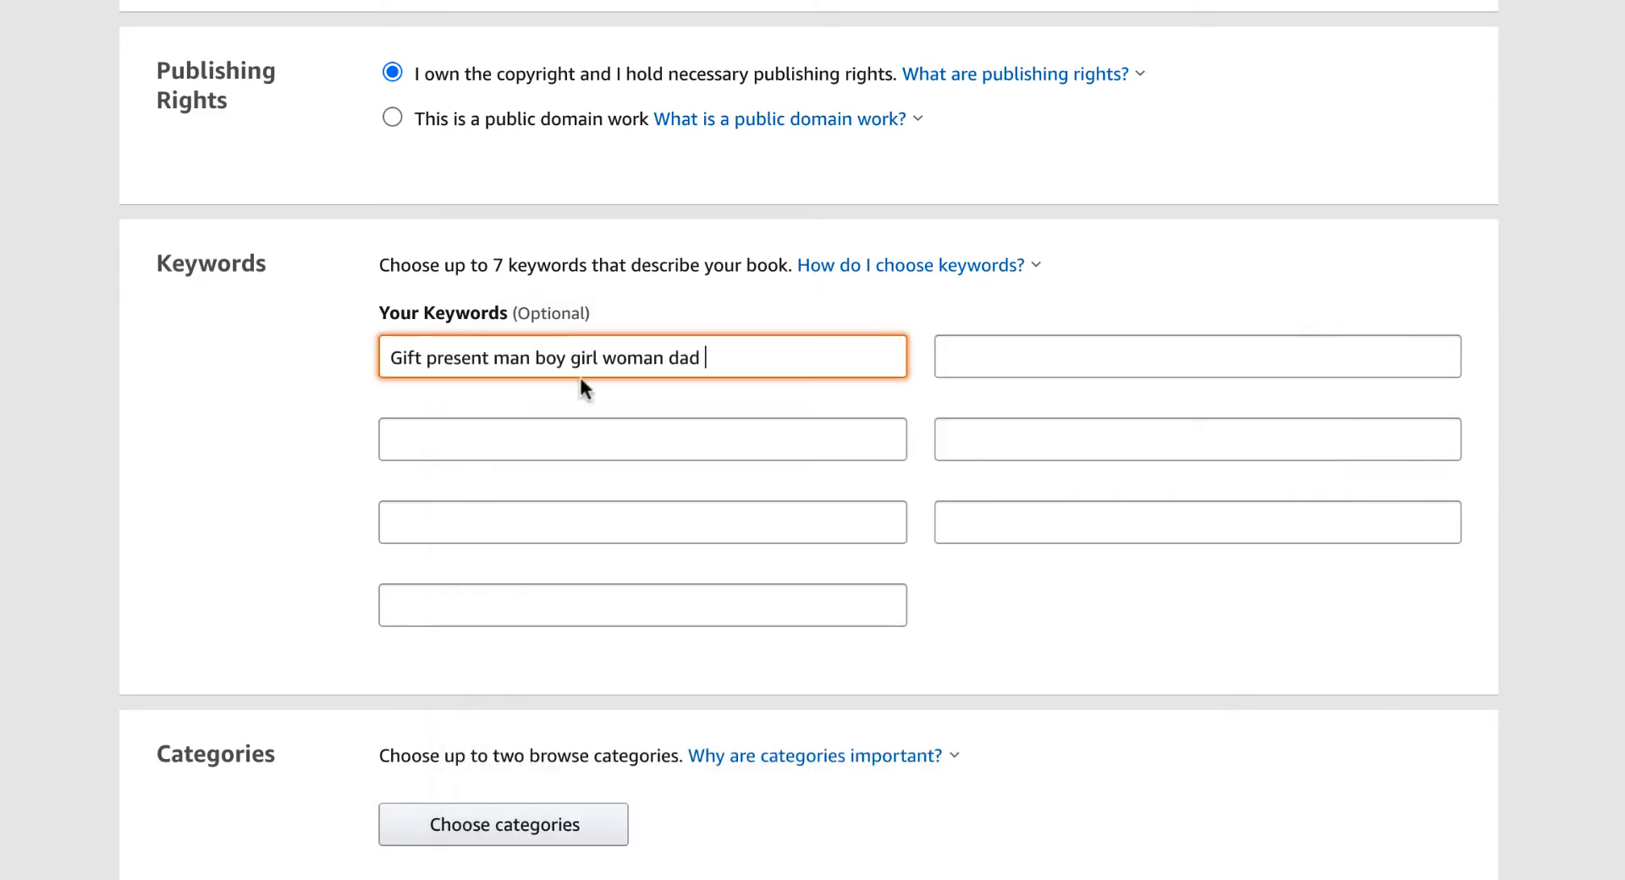
pyautogui.press('super+Tab')
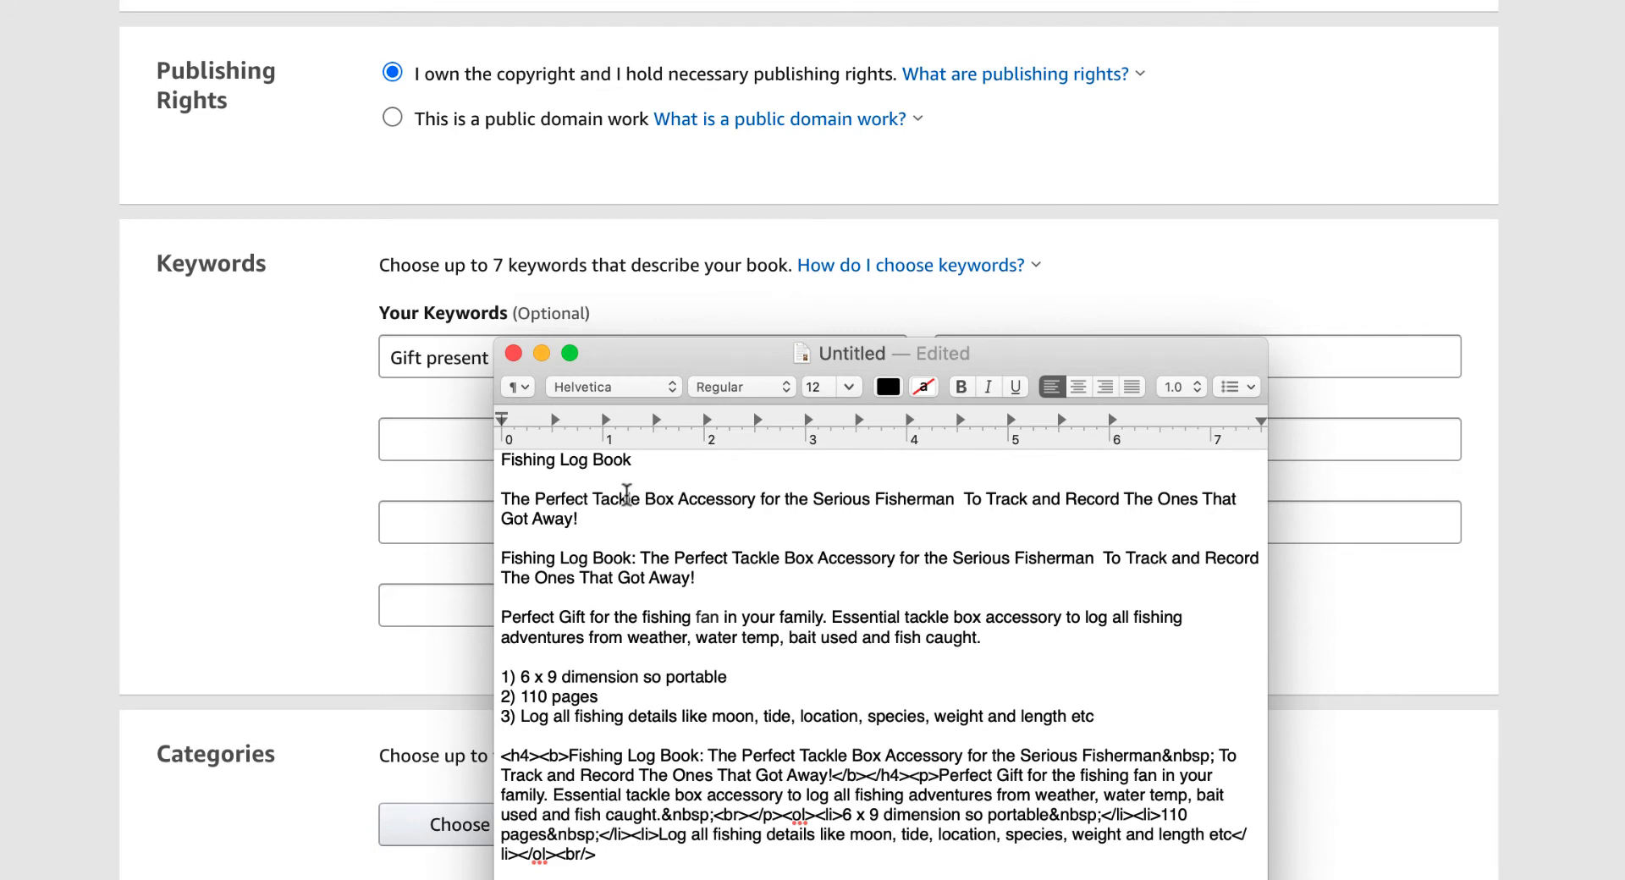
pyautogui.press('super+Tab')
pyautogui.write('mom grandad')
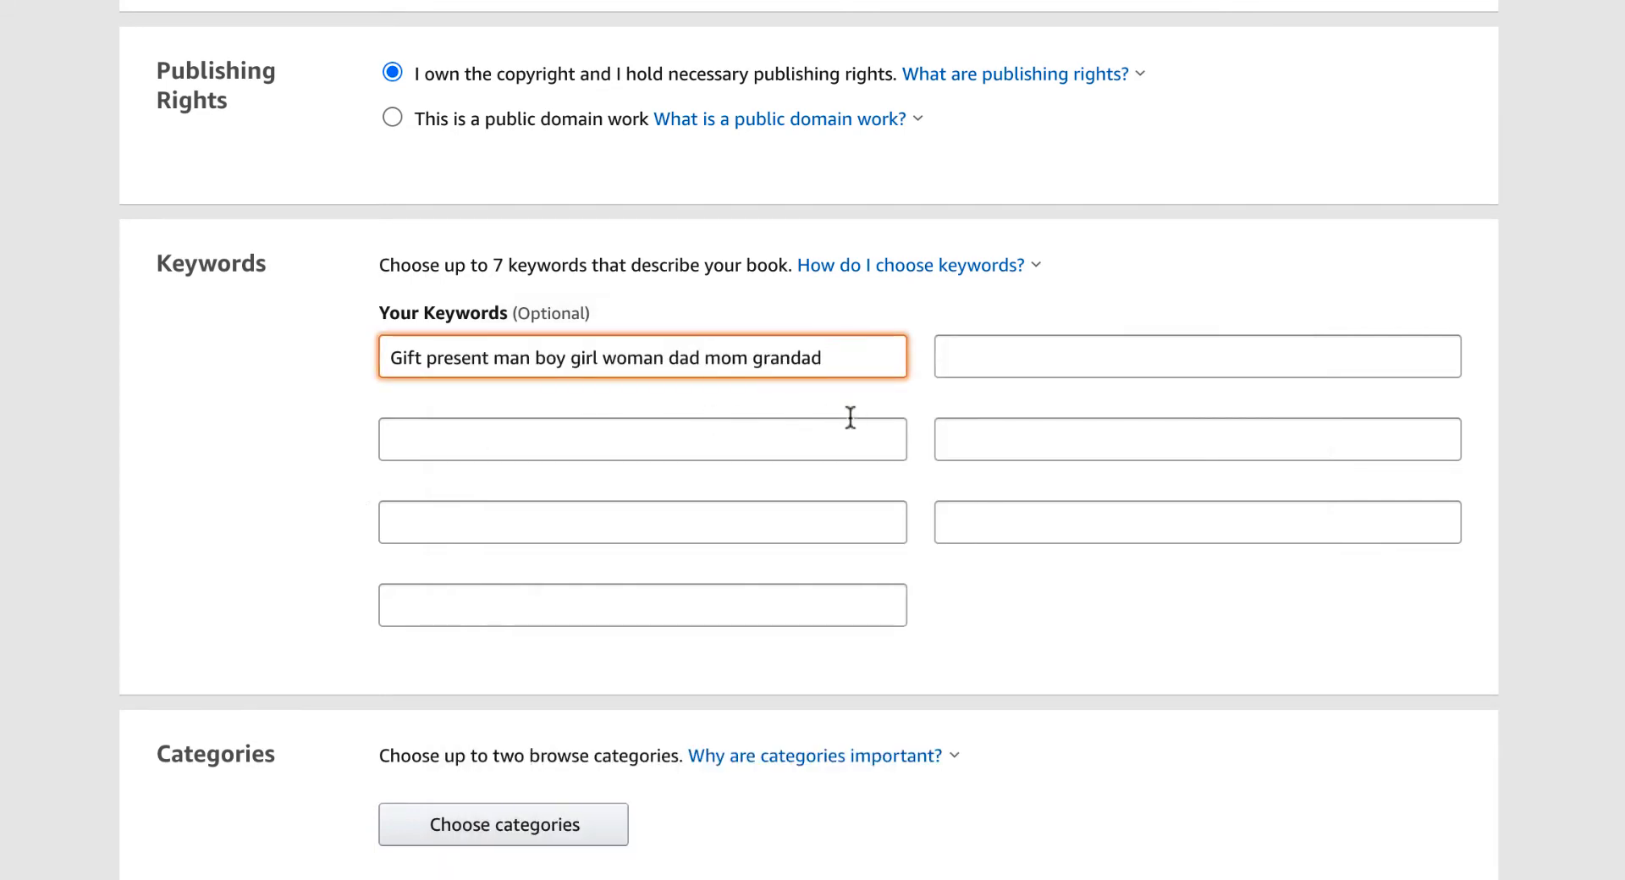
pyautogui.press('super+Tab')
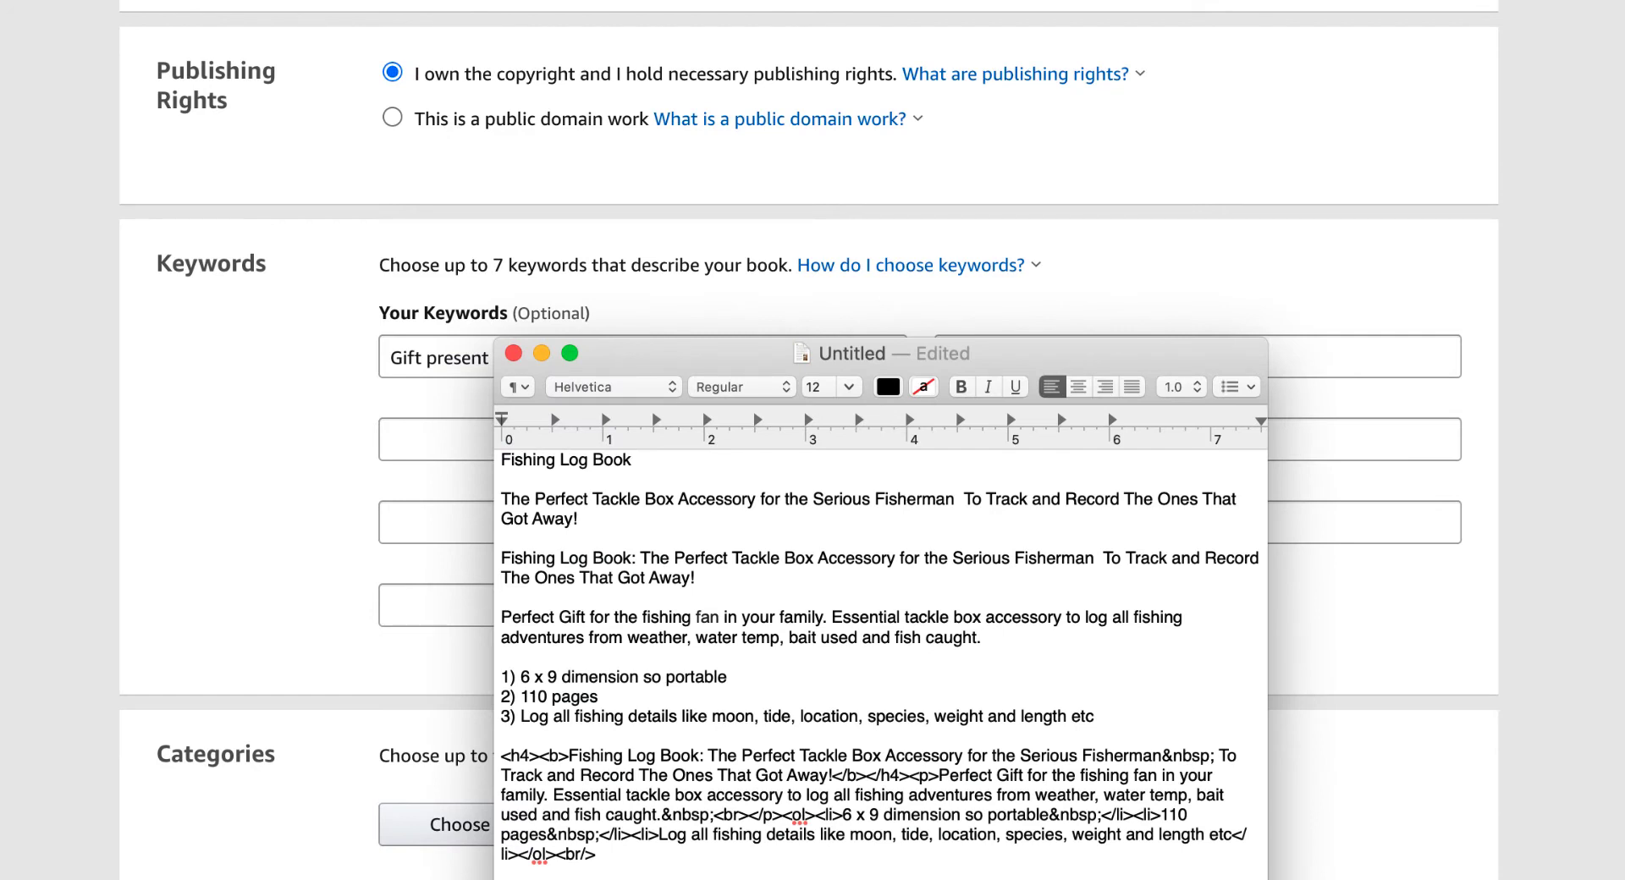
pyautogui.press('super+Tab')
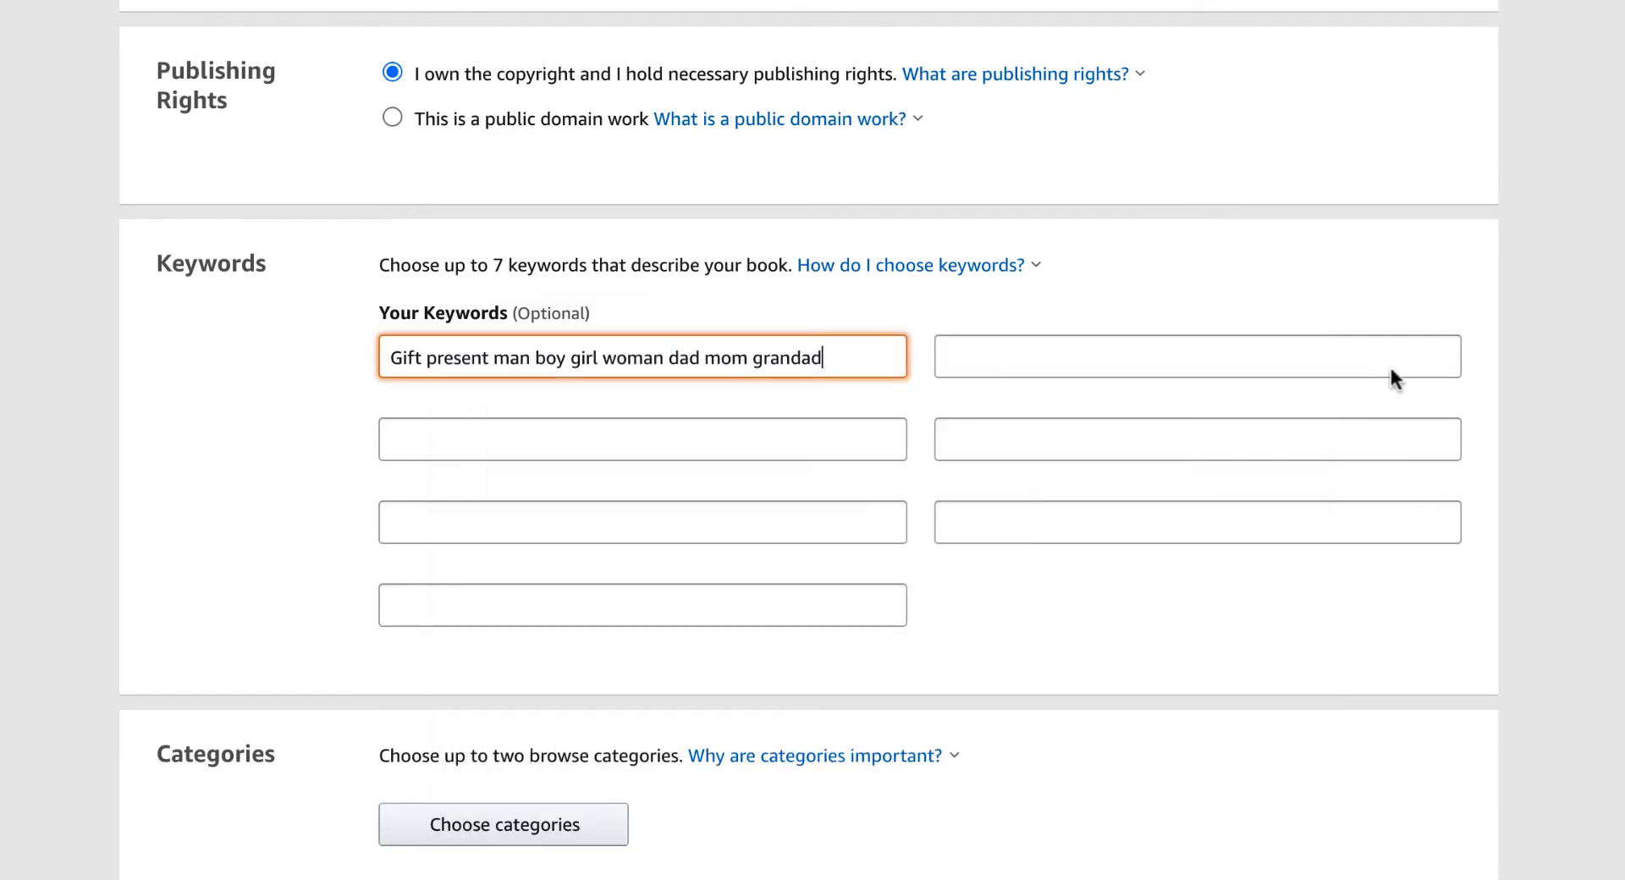
# Fill the second slot with family words and the third with 'Christmas birthday travel adventure fish species'.
pyautogui.click(1261, 350)
pyautogui.write('grandma mom mother father')
pyautogui.click(762, 450)
pyautogui.press('super+Tab')
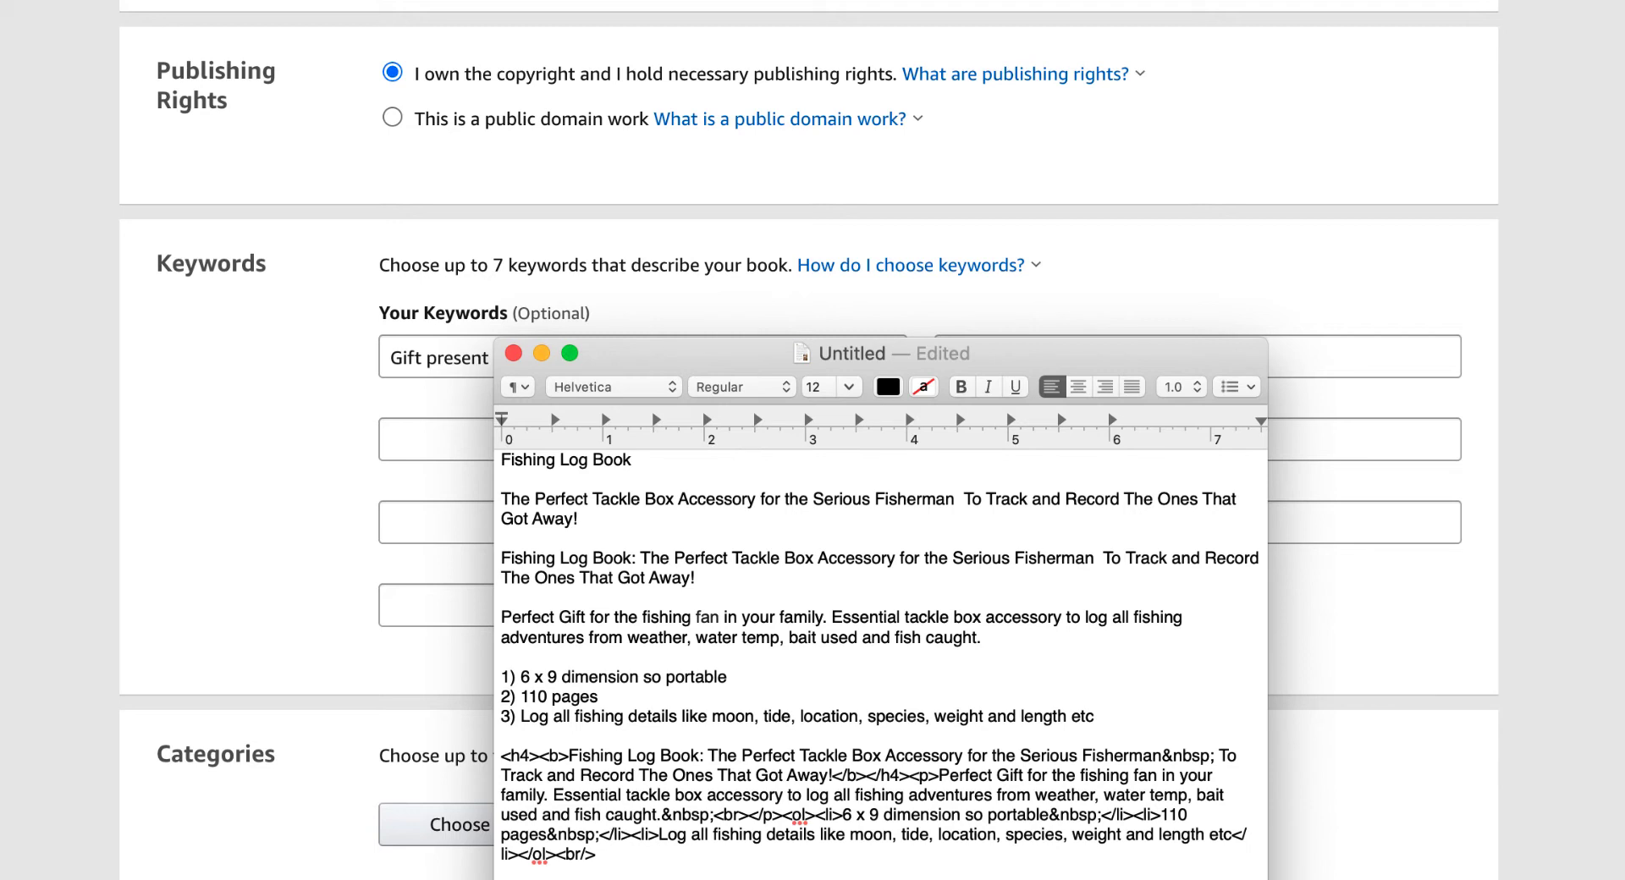
pyautogui.click(423, 441)
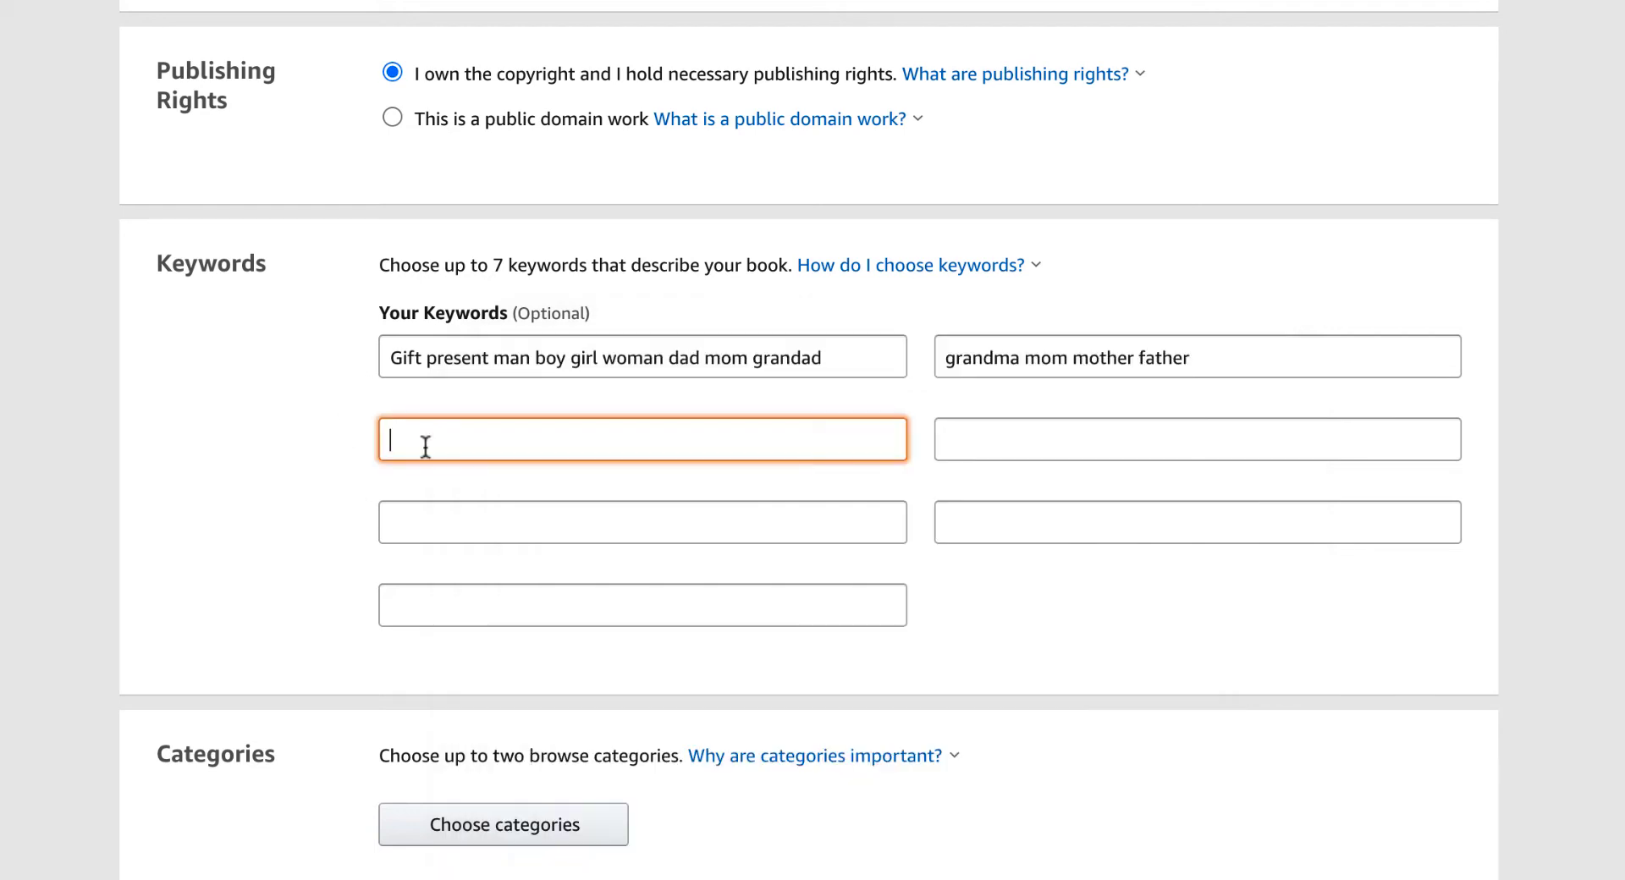
pyautogui.write('Christmas birthday travel adventure fish species w')
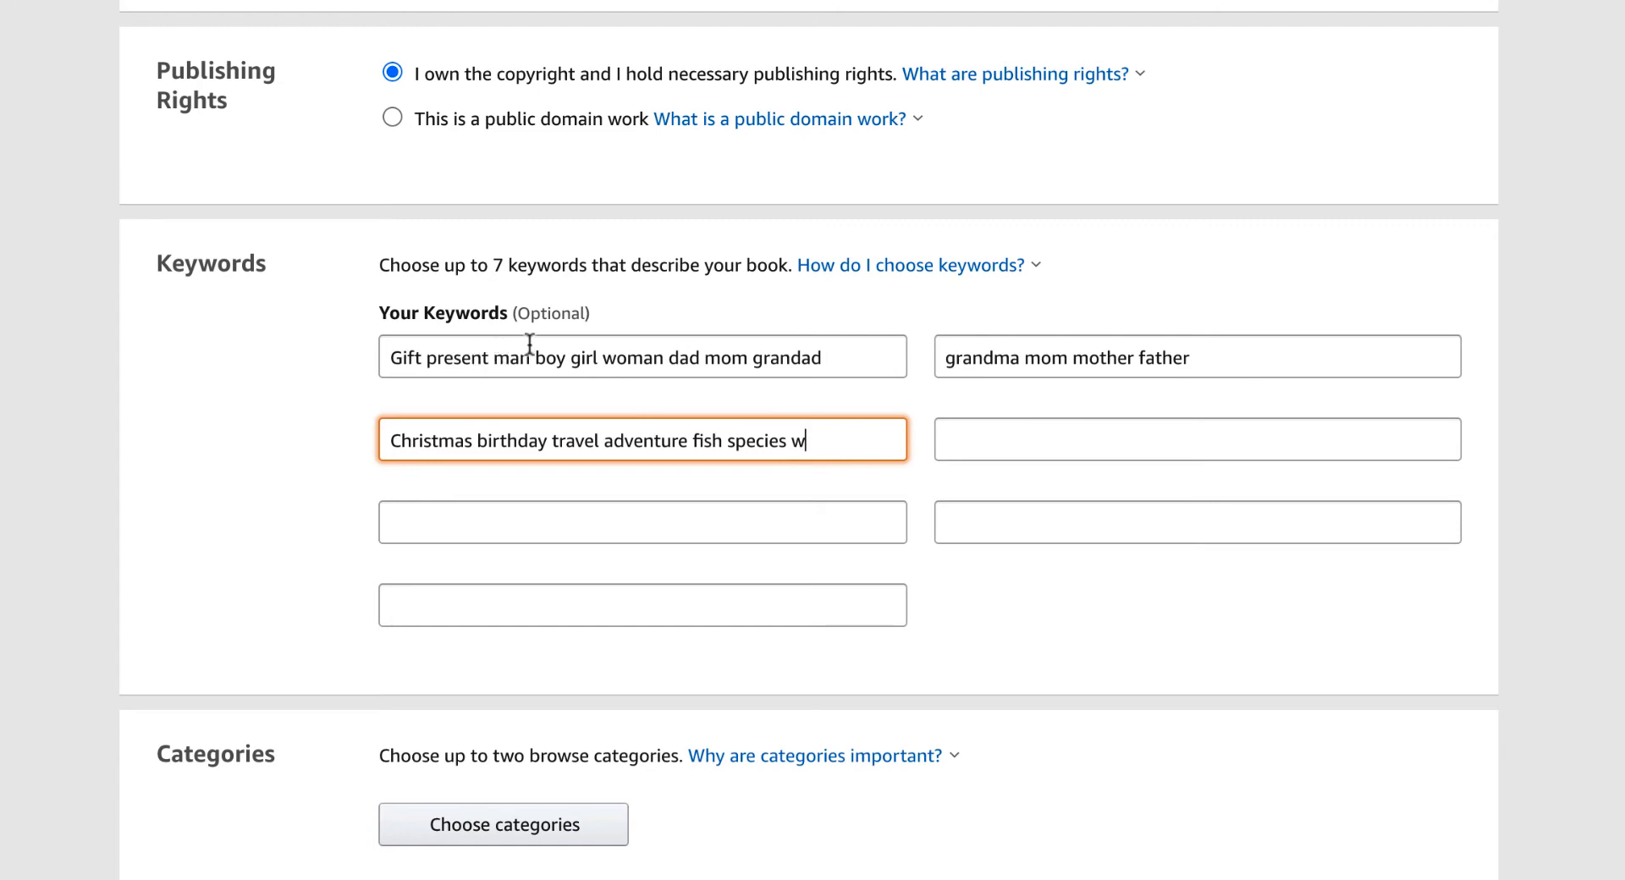
pyautogui.moveTo(810, 443); pyautogui.dragTo(790, 436)
pyautogui.press('BackSpace')
pyautogui.scroll(1, 790, 437)
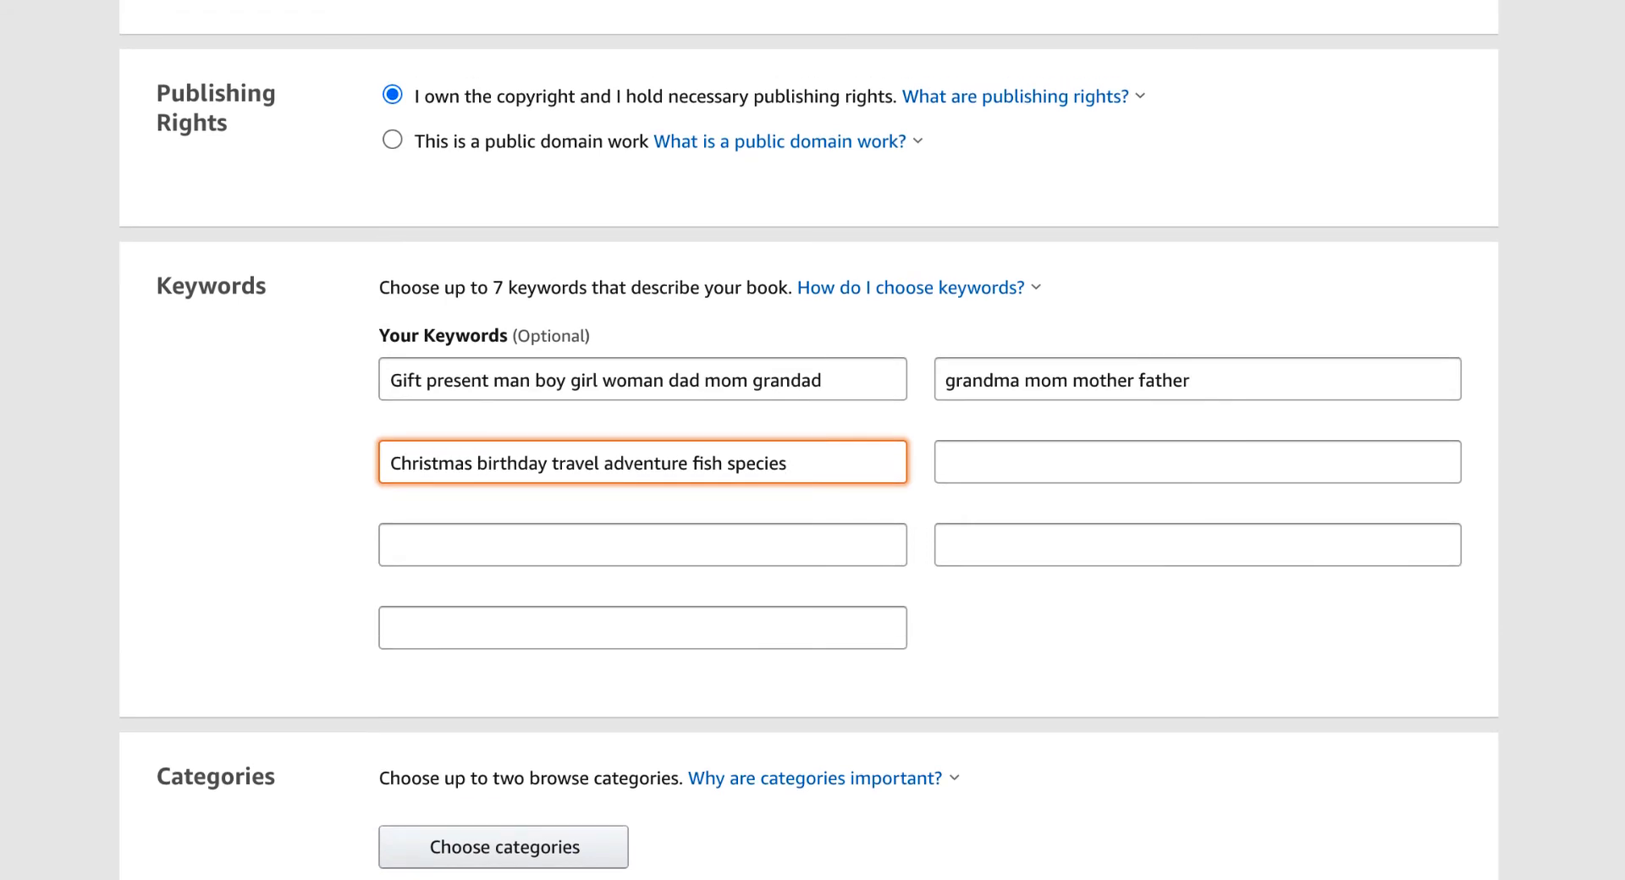
pyautogui.press('super+Tab')
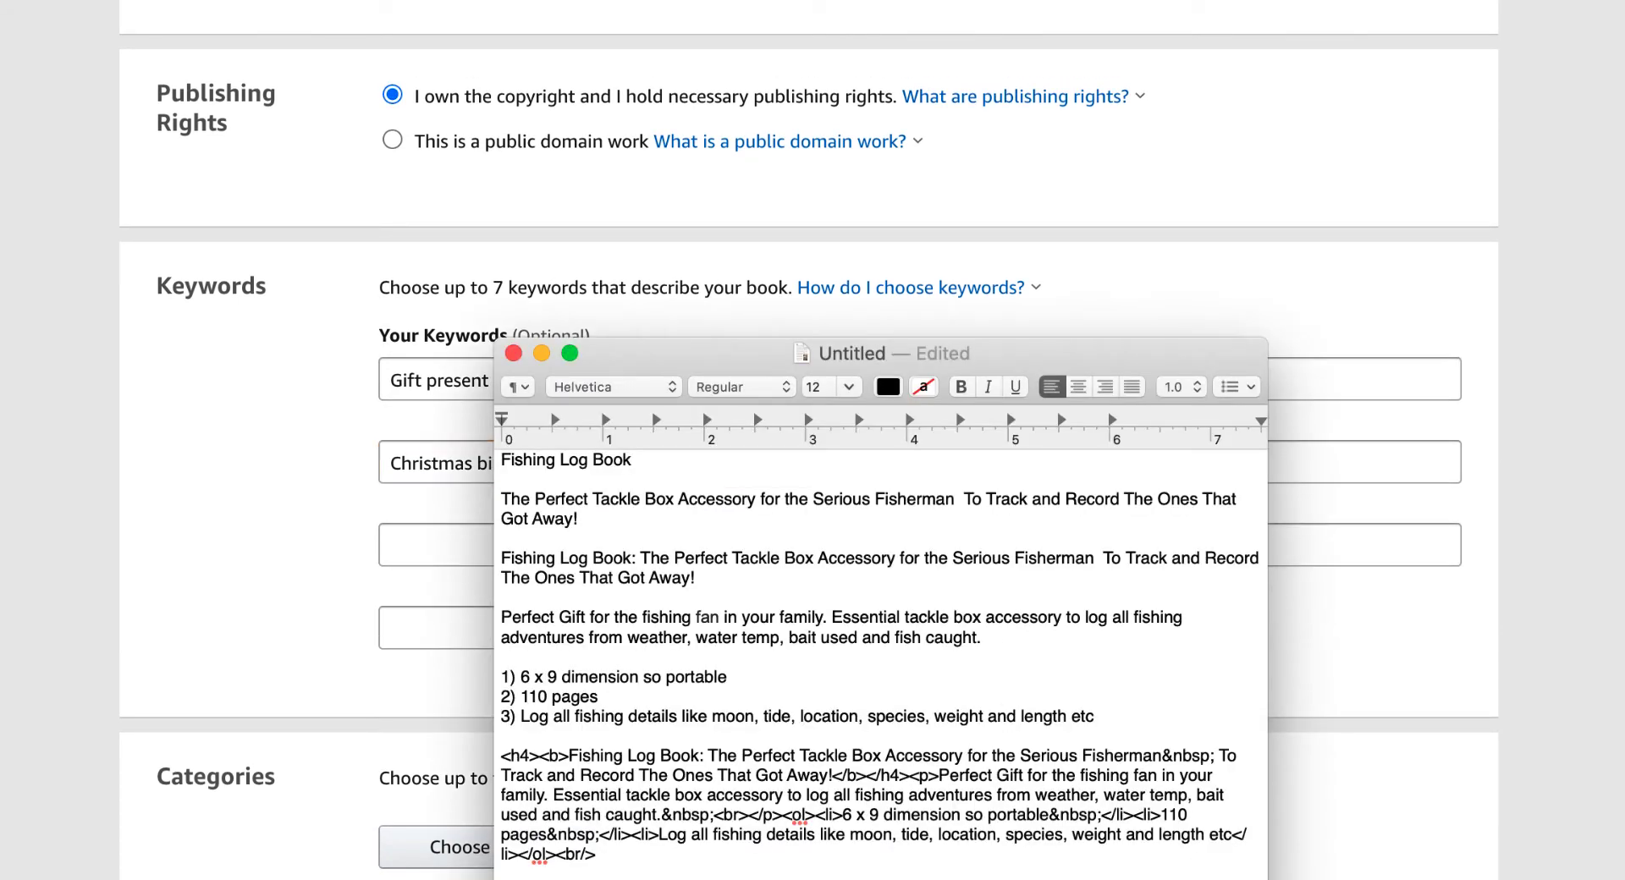
# Append 'weight' to the second keyword and fill the fourth slot with notebook-tracker terms.
pyautogui.click(1349, 359)
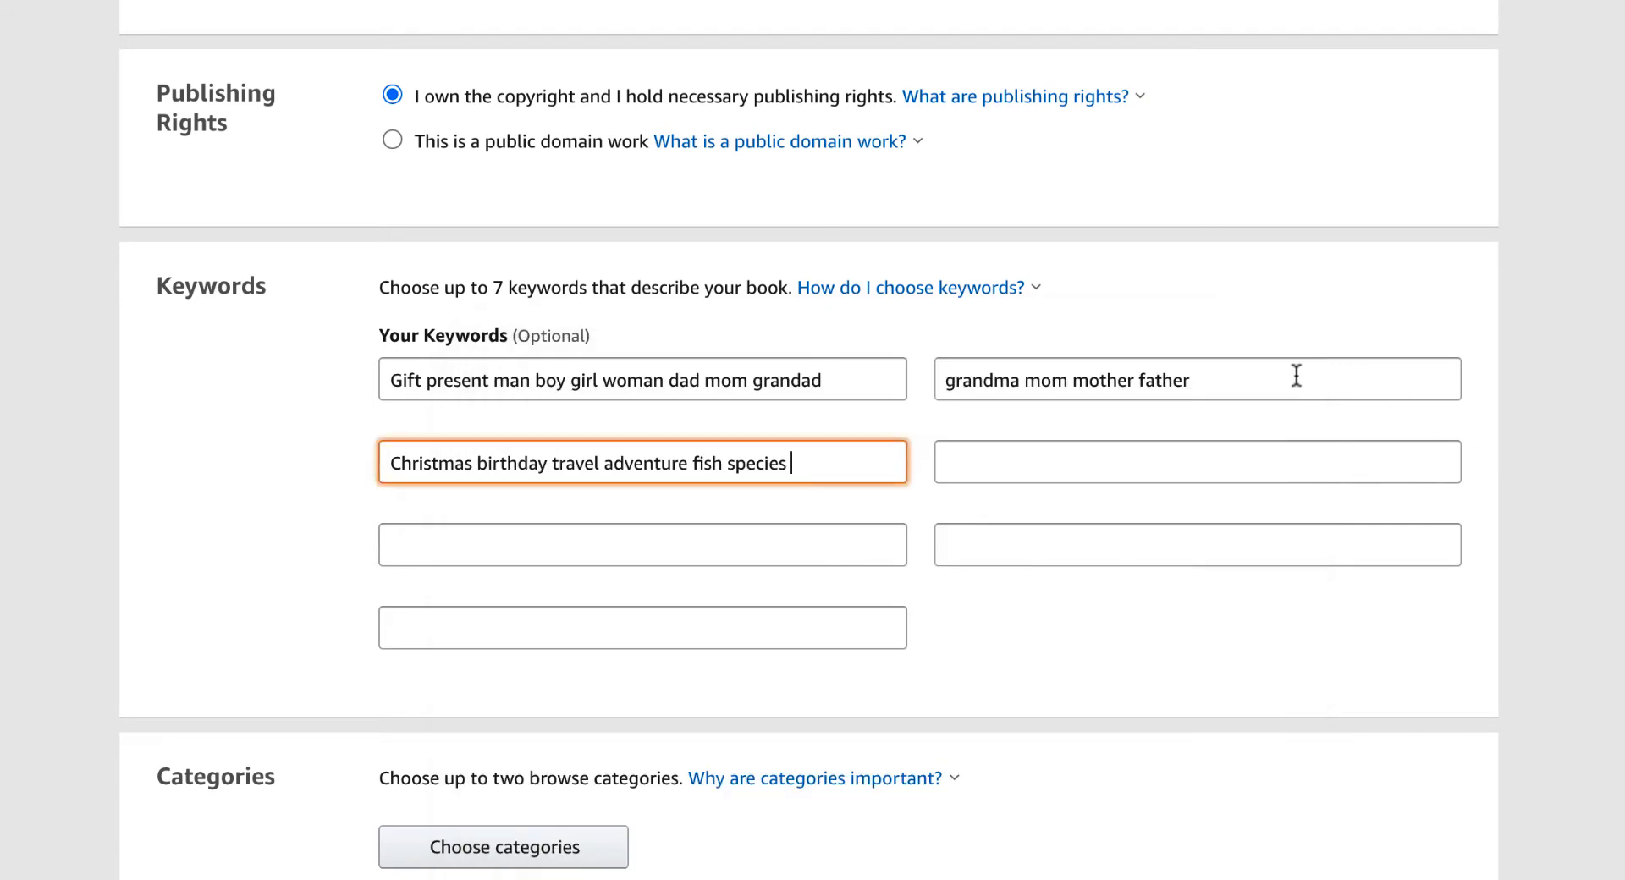
pyautogui.click(1280, 374)
pyautogui.write('weight')
pyautogui.click(1046, 476)
pyautogui.press('super+Tab')
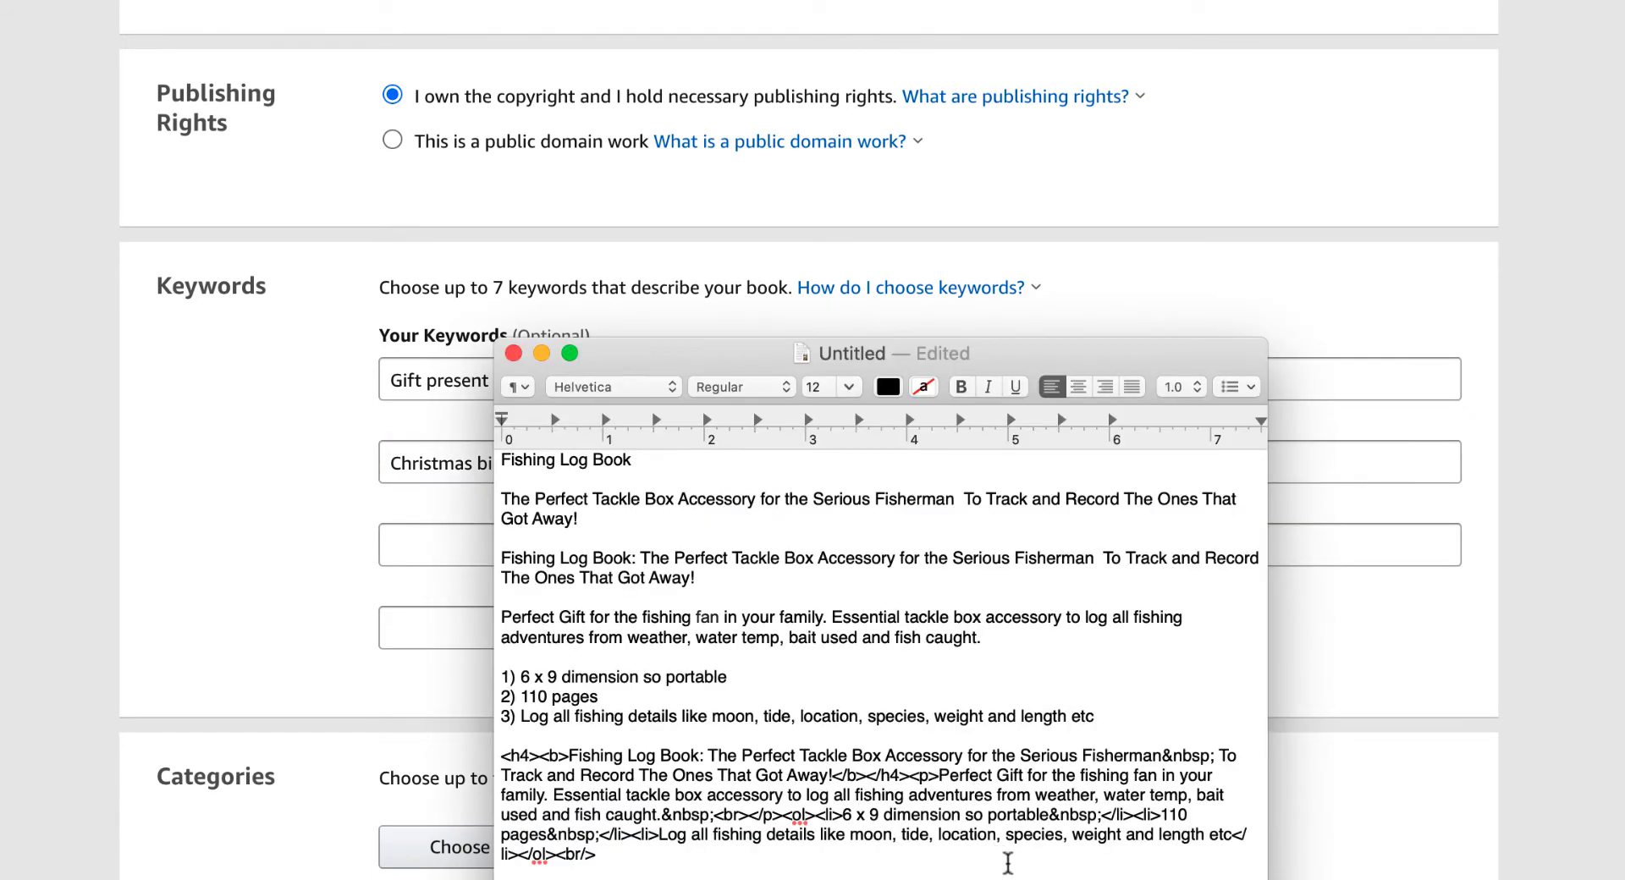
pyautogui.scroll(-3, 1004, 859)
pyautogui.click(1070, 462)
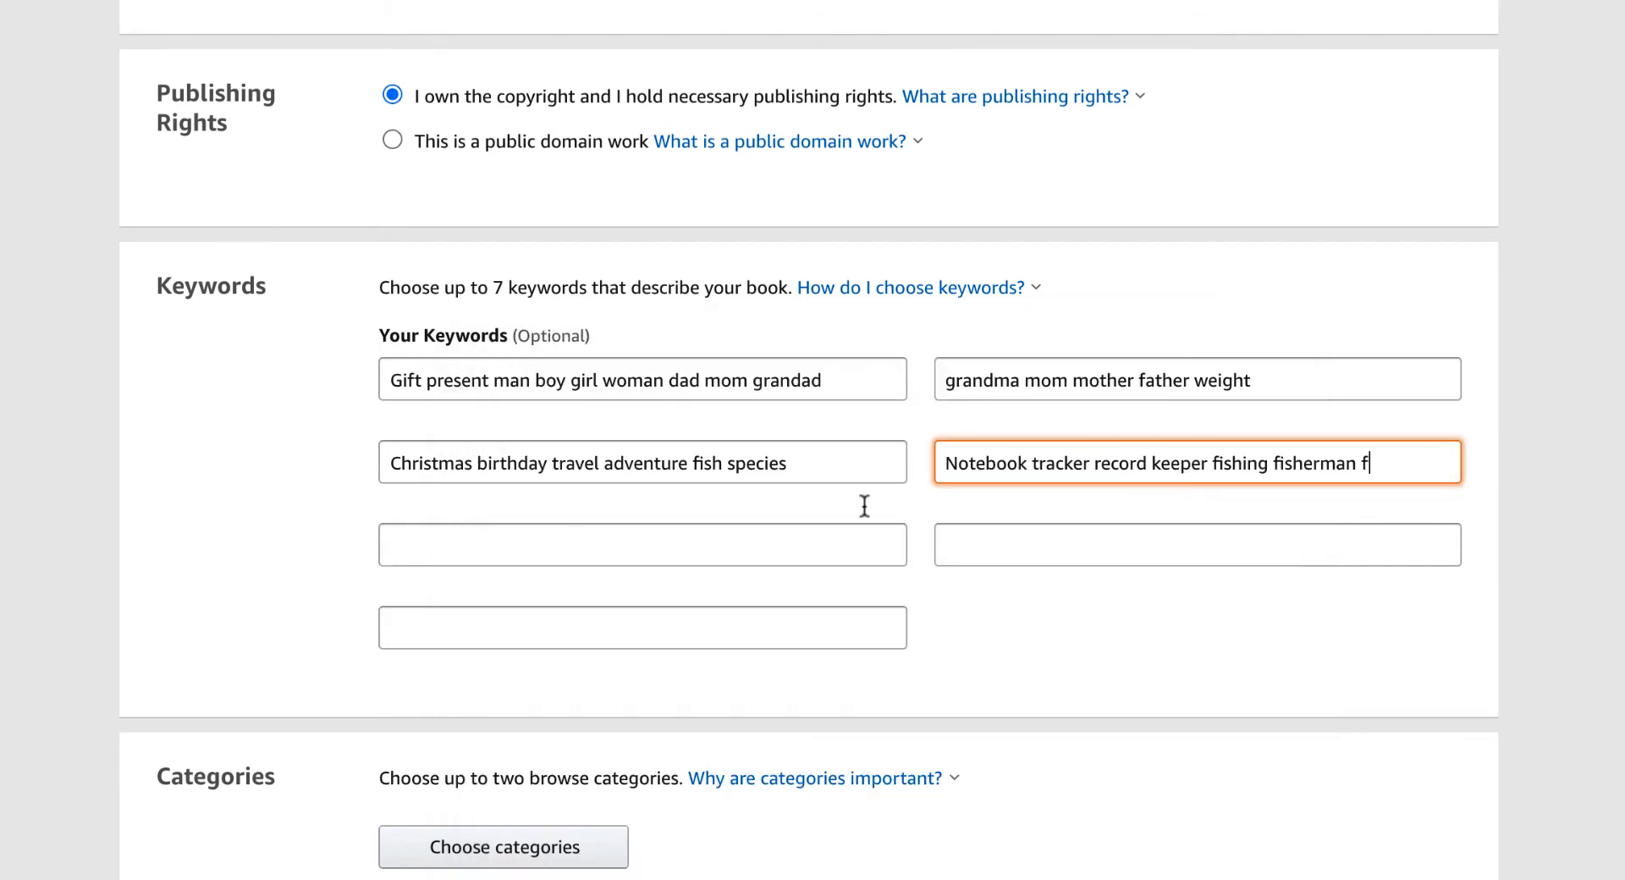
pyautogui.press('BackSpace')
# Add 'fisherwoman kids' to the end of the second keyword.
pyautogui.press('super+Tab')
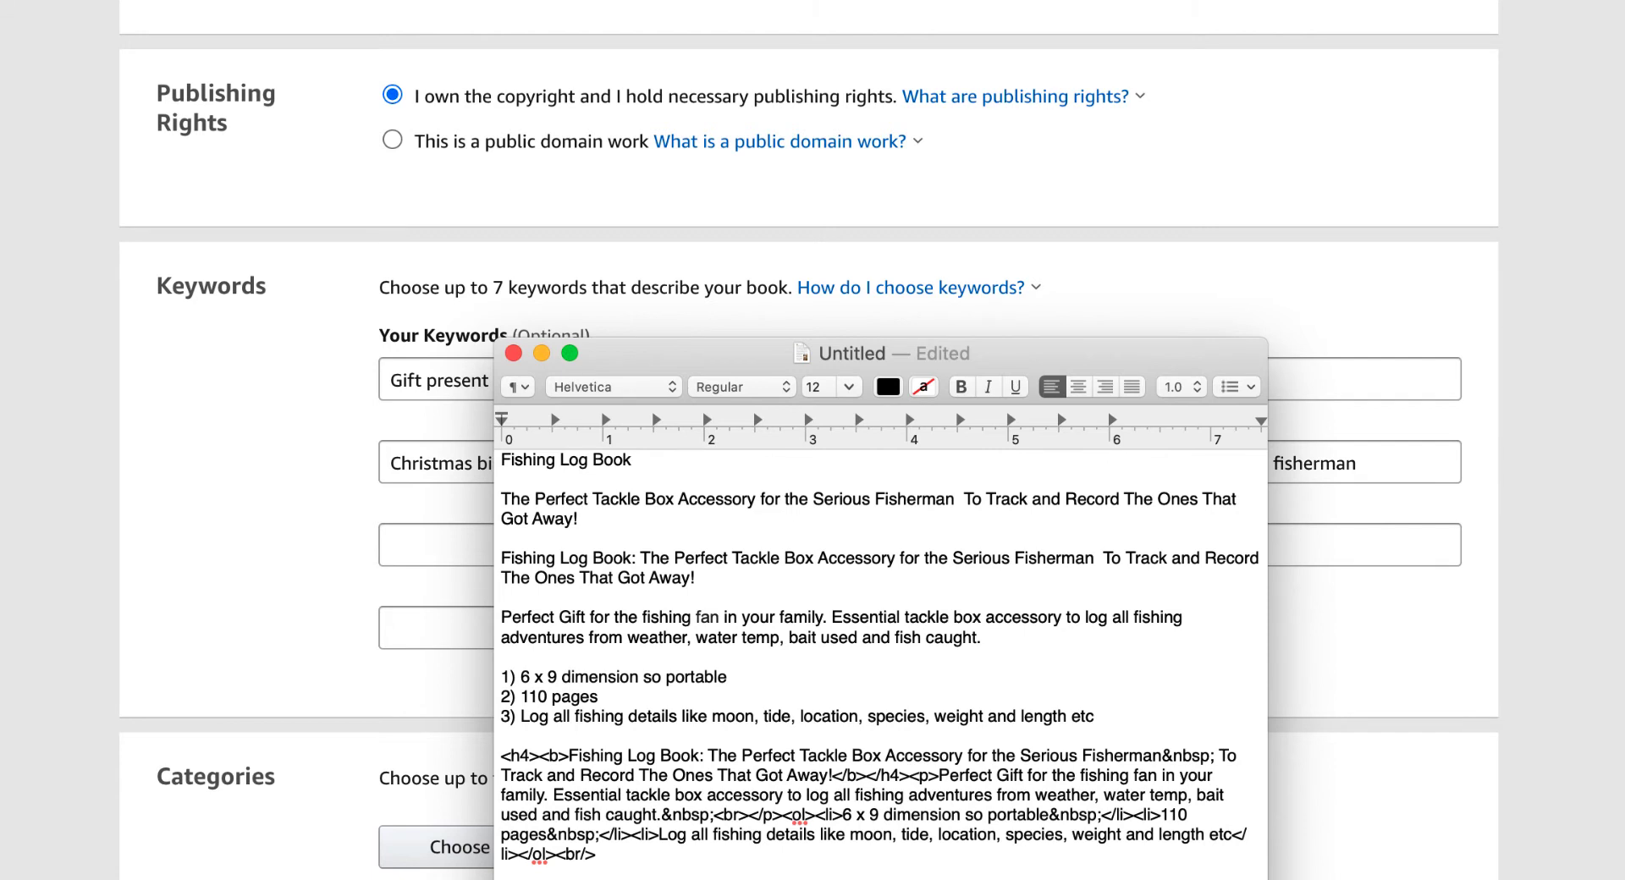
pyautogui.click(1397, 393)
pyautogui.click(1285, 383)
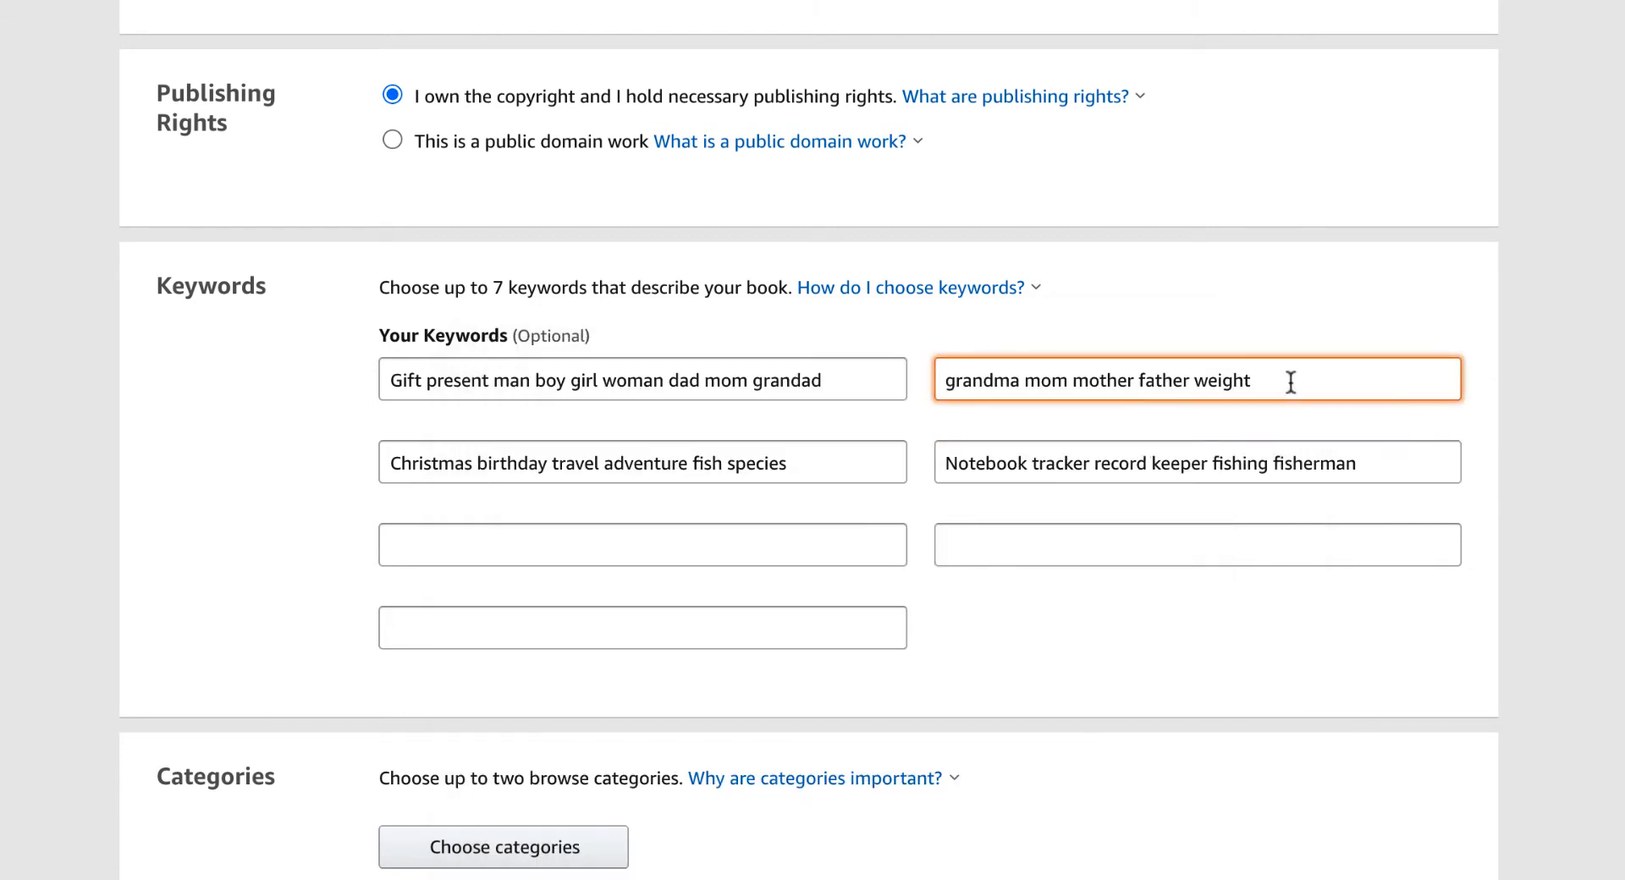
pyautogui.write('fisherwoman kids')
# Enter 'Fly angling angler freshwater saltwater fisher' as the fifth keyword and move the notes window aside.
pyautogui.click(626, 545)
pyautogui.press('super+Tab')
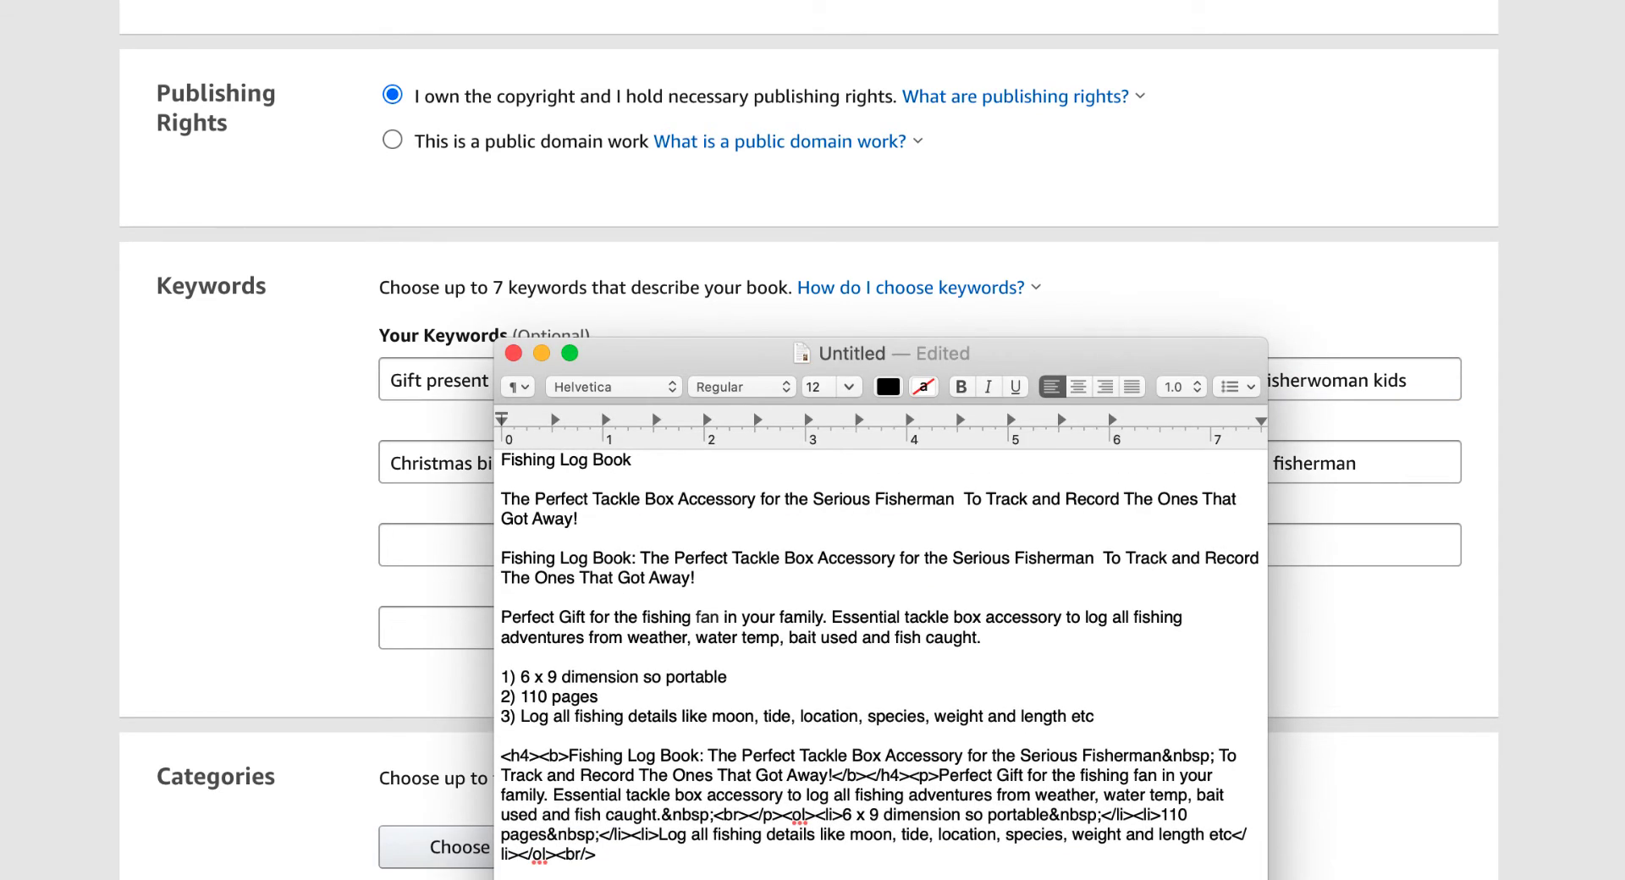
pyautogui.click(320, 551)
pyautogui.write('Fly angling angler freshwater saltwater fisher tra')
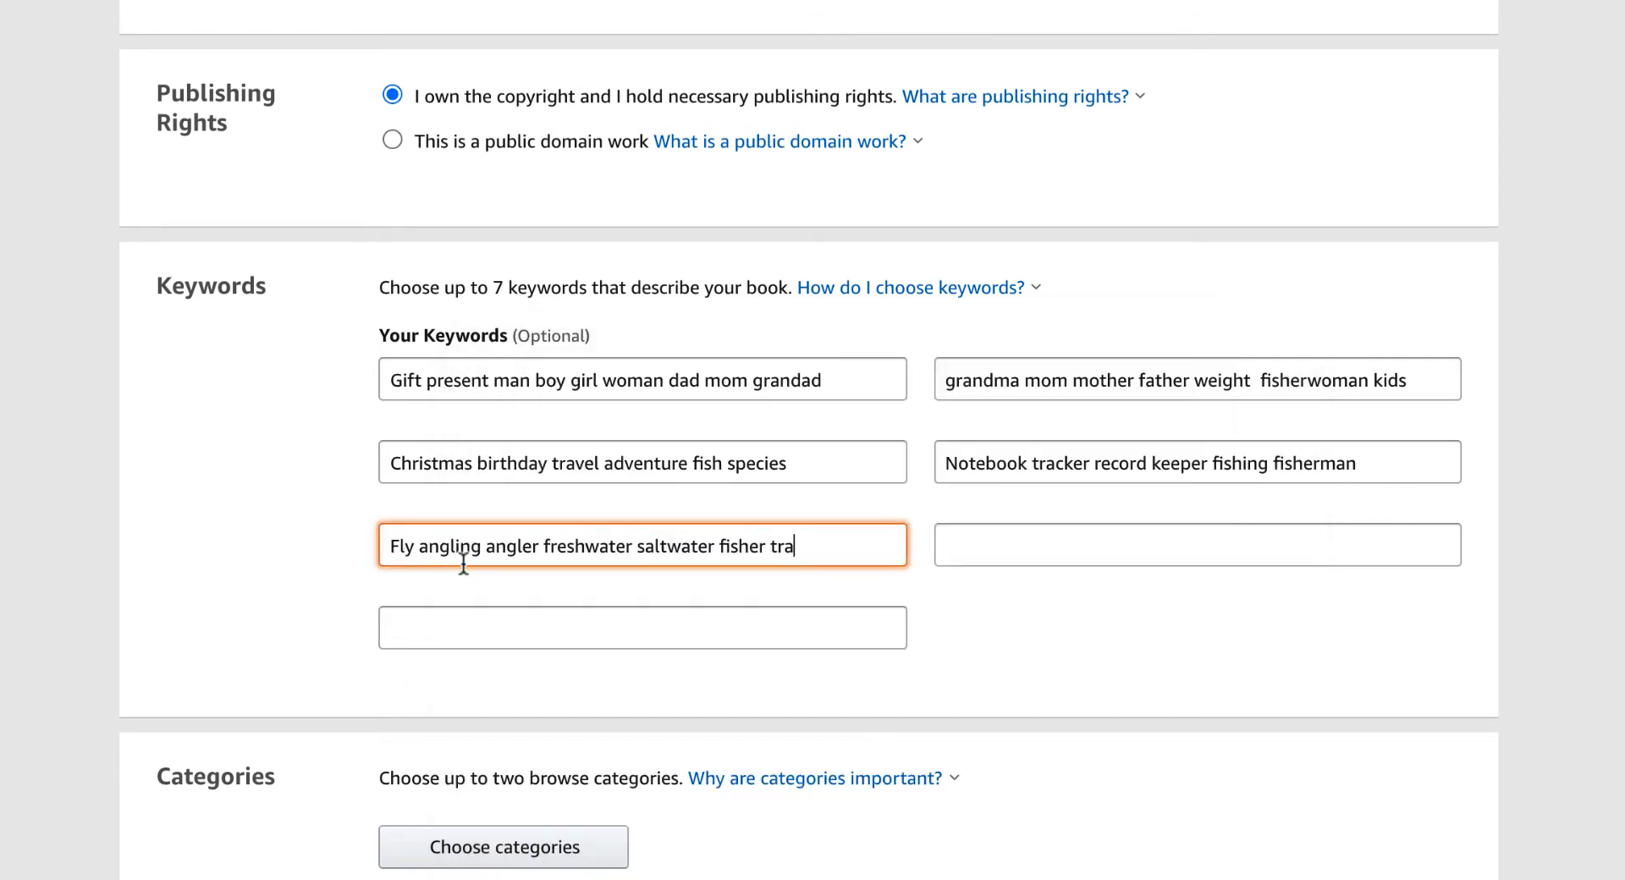
pyautogui.moveTo(841, 551); pyautogui.dragTo(770, 548)
pyautogui.press('BackSpace')
pyautogui.press('super+Tab')
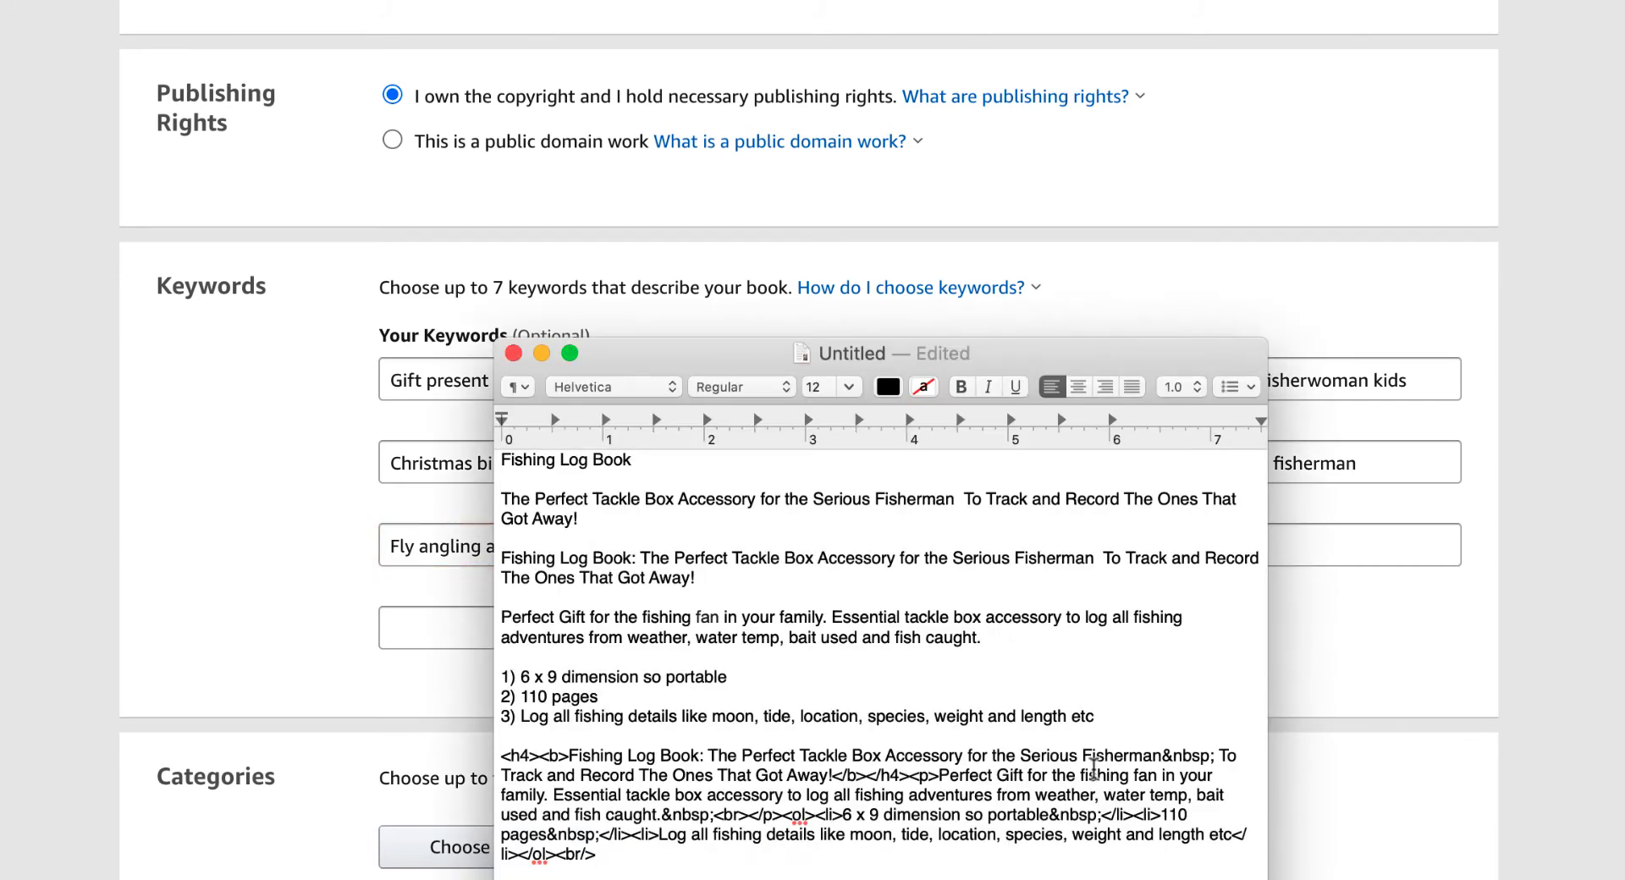
pyautogui.moveTo(1046, 357); pyautogui.dragTo(1431, 411)
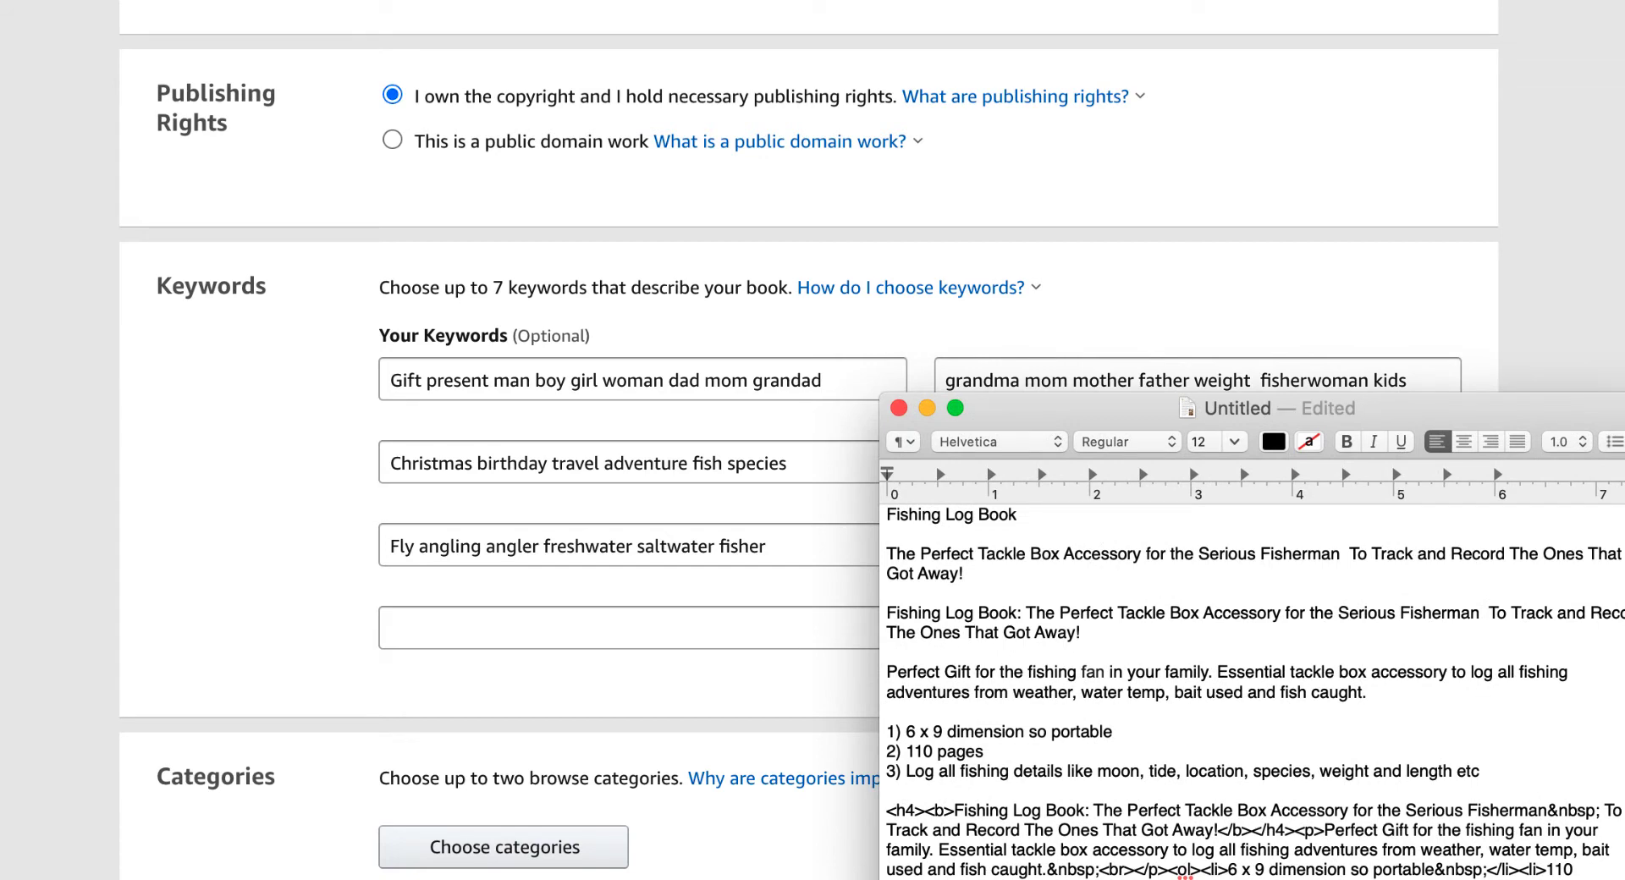
pyautogui.press('super+Tab')
# Fill the sixth keyword with 'trawler Rodman troller lobsterman' terms, ending with Piscator.
pyautogui.click(974, 540)
pyautogui.write('trawler Rodman troller lobsterman')
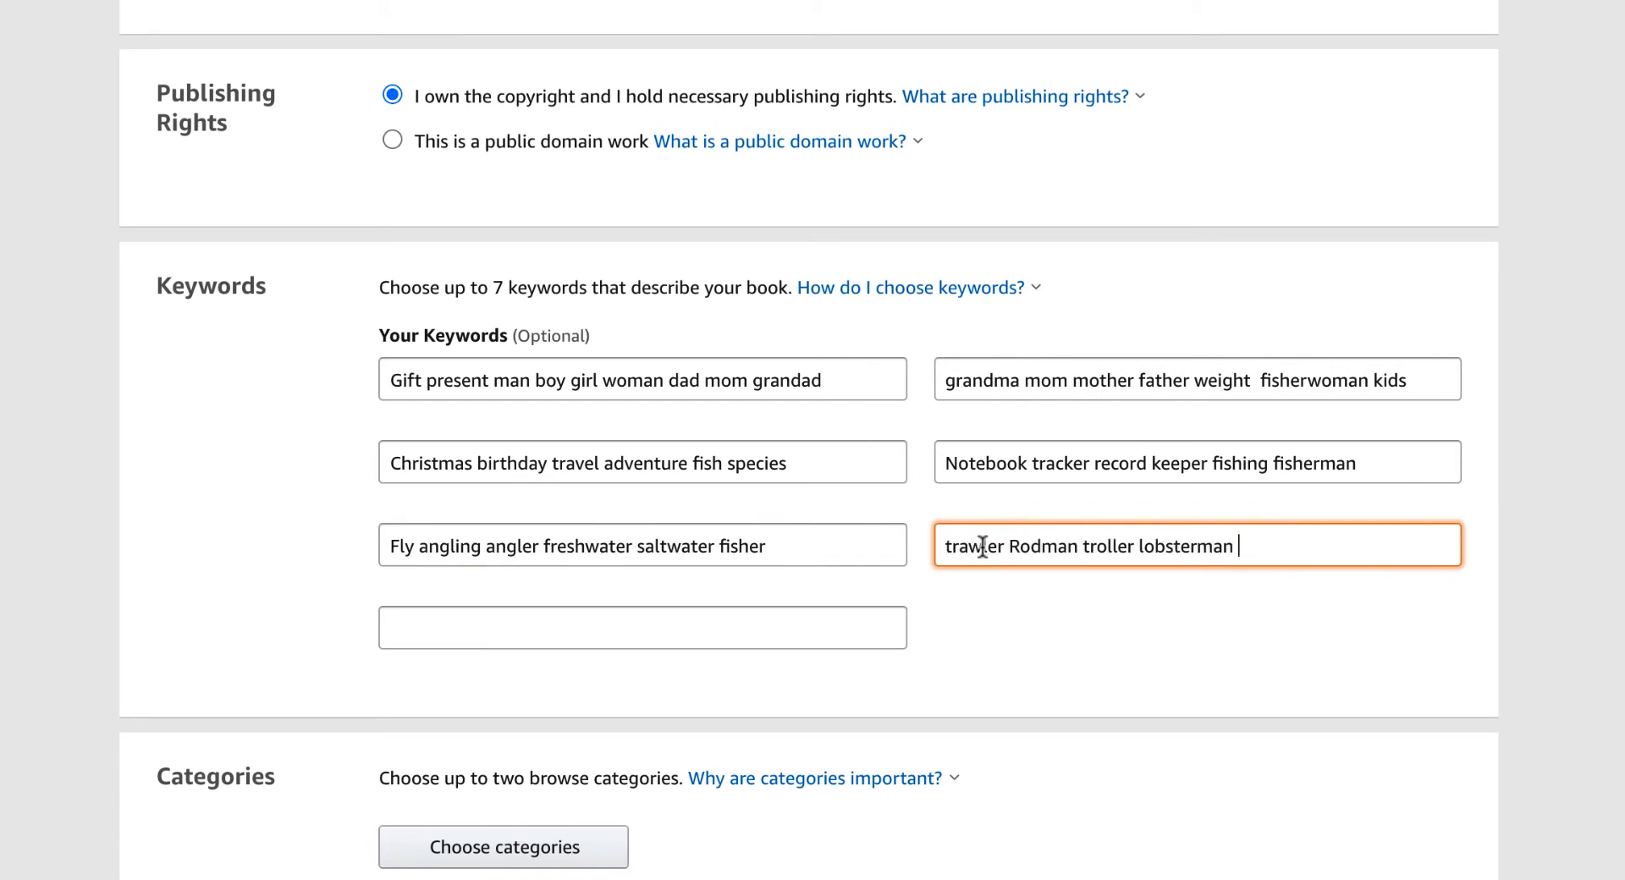
pyautogui.click(659, 639)
pyautogui.press('super+Tab')
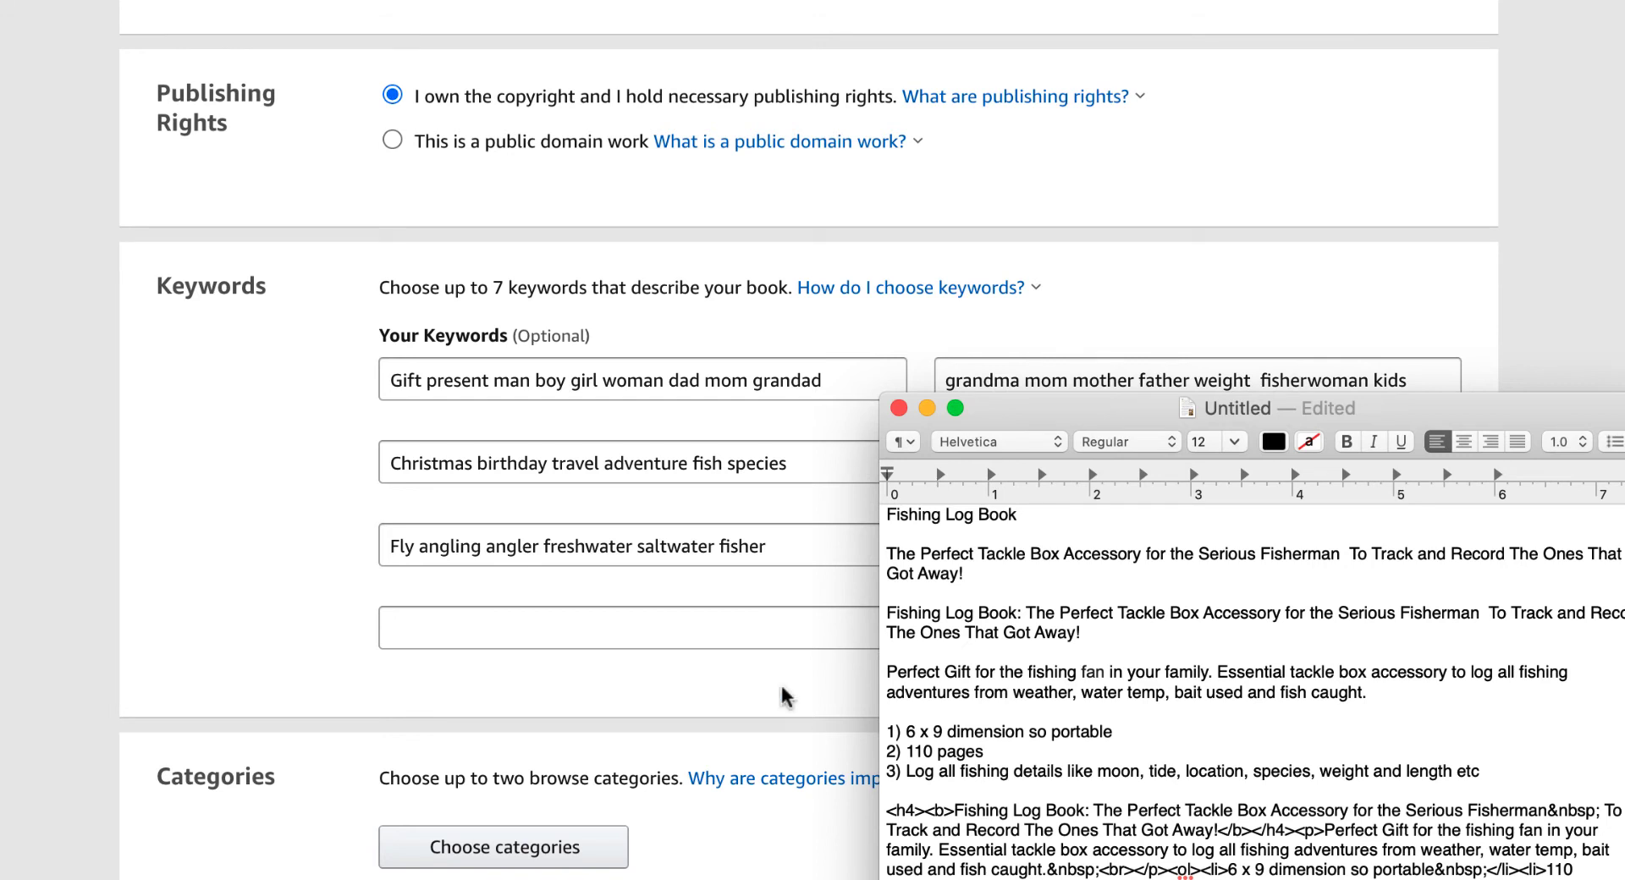
pyautogui.press('super+Tab')
pyautogui.click(1292, 550)
pyautogui.write('Piscator')
# Enter 'outdoor hobby tackle box logbook tide weather' as the seventh keyword.
pyautogui.click(573, 634)
pyautogui.write('outdoor hobby tav')
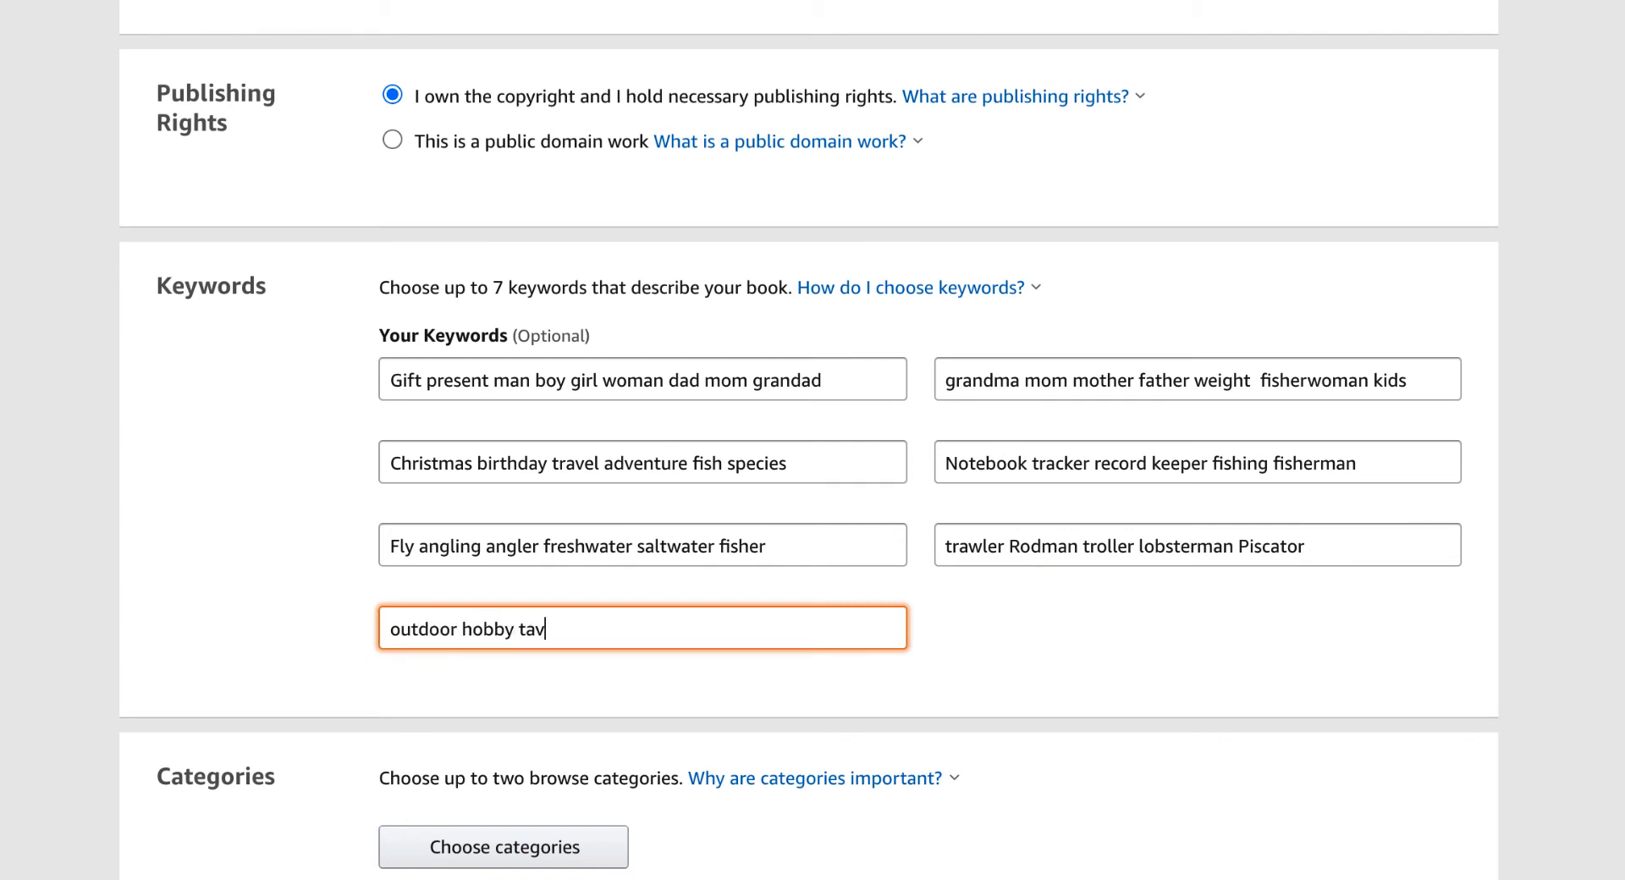
pyautogui.press('BackSpace')
pyautogui.write('ckle box logboo')
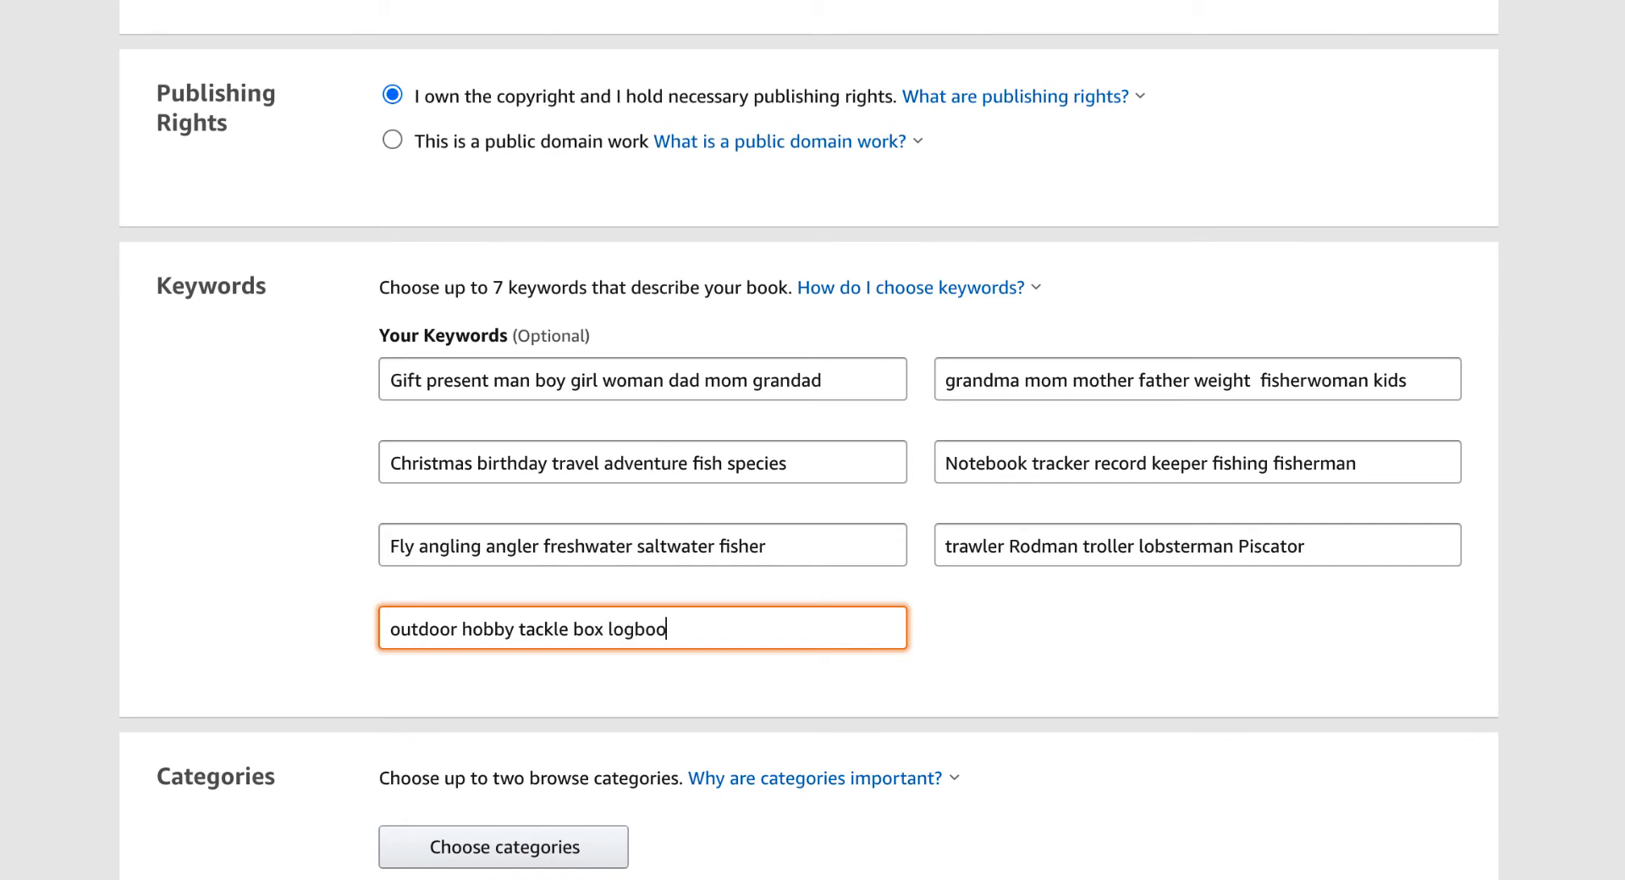
pyautogui.write('k')
pyautogui.write('tide weather')
pyautogui.scroll(-3, 917, 499)
pyautogui.scroll(-2, 612, 345)
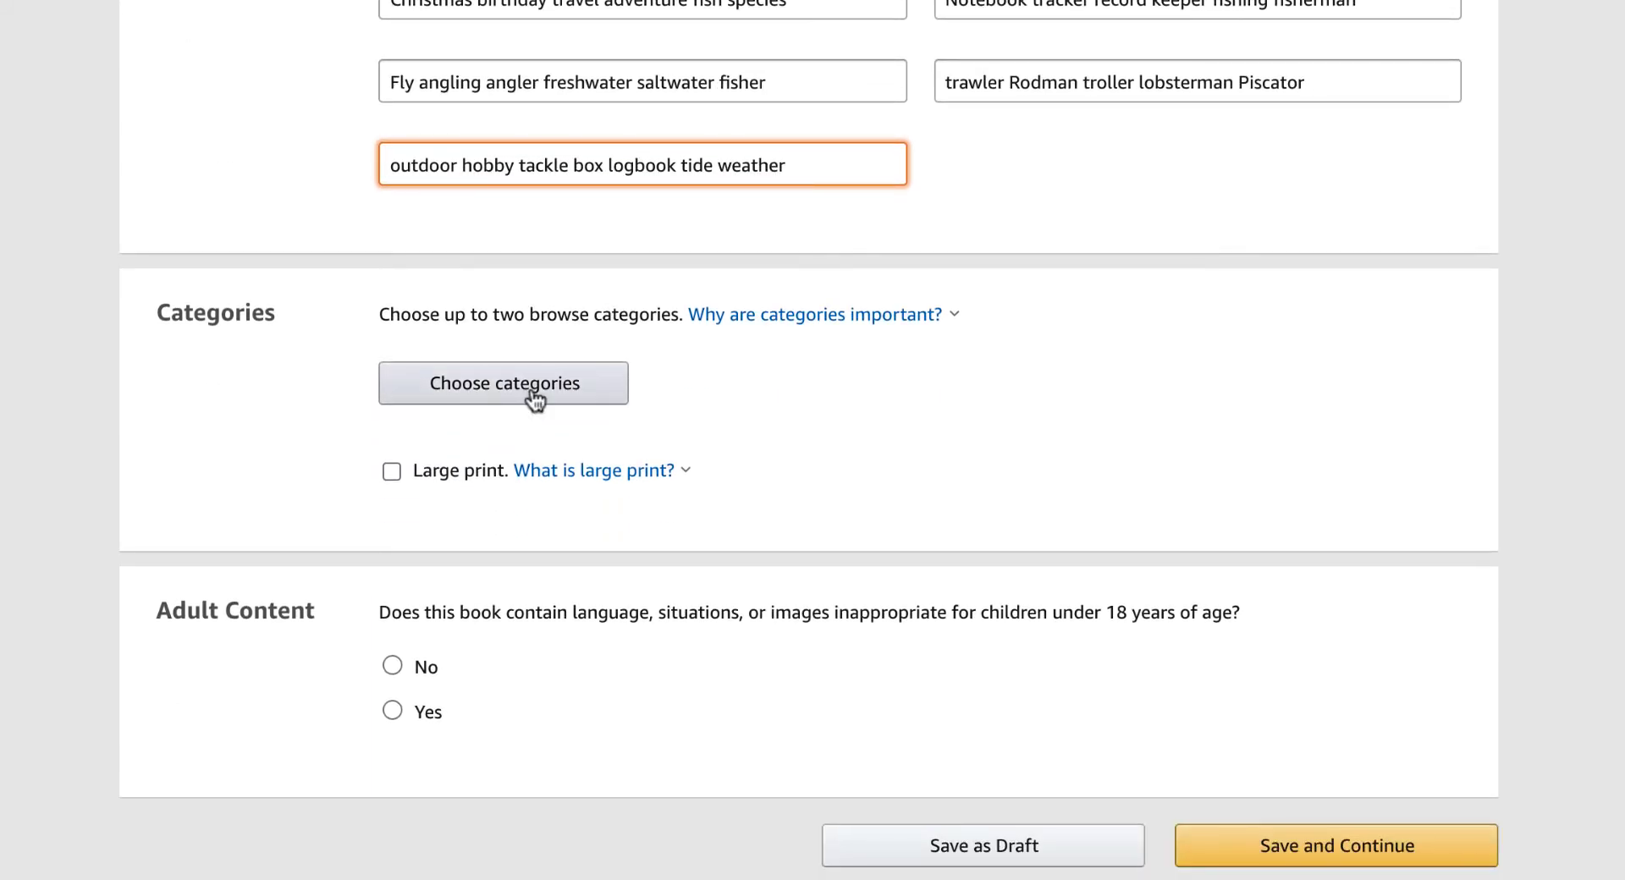
# Open the category picker and tick Nonfiction > Sports & Recreation > Fishing.
pyautogui.click(534, 394)
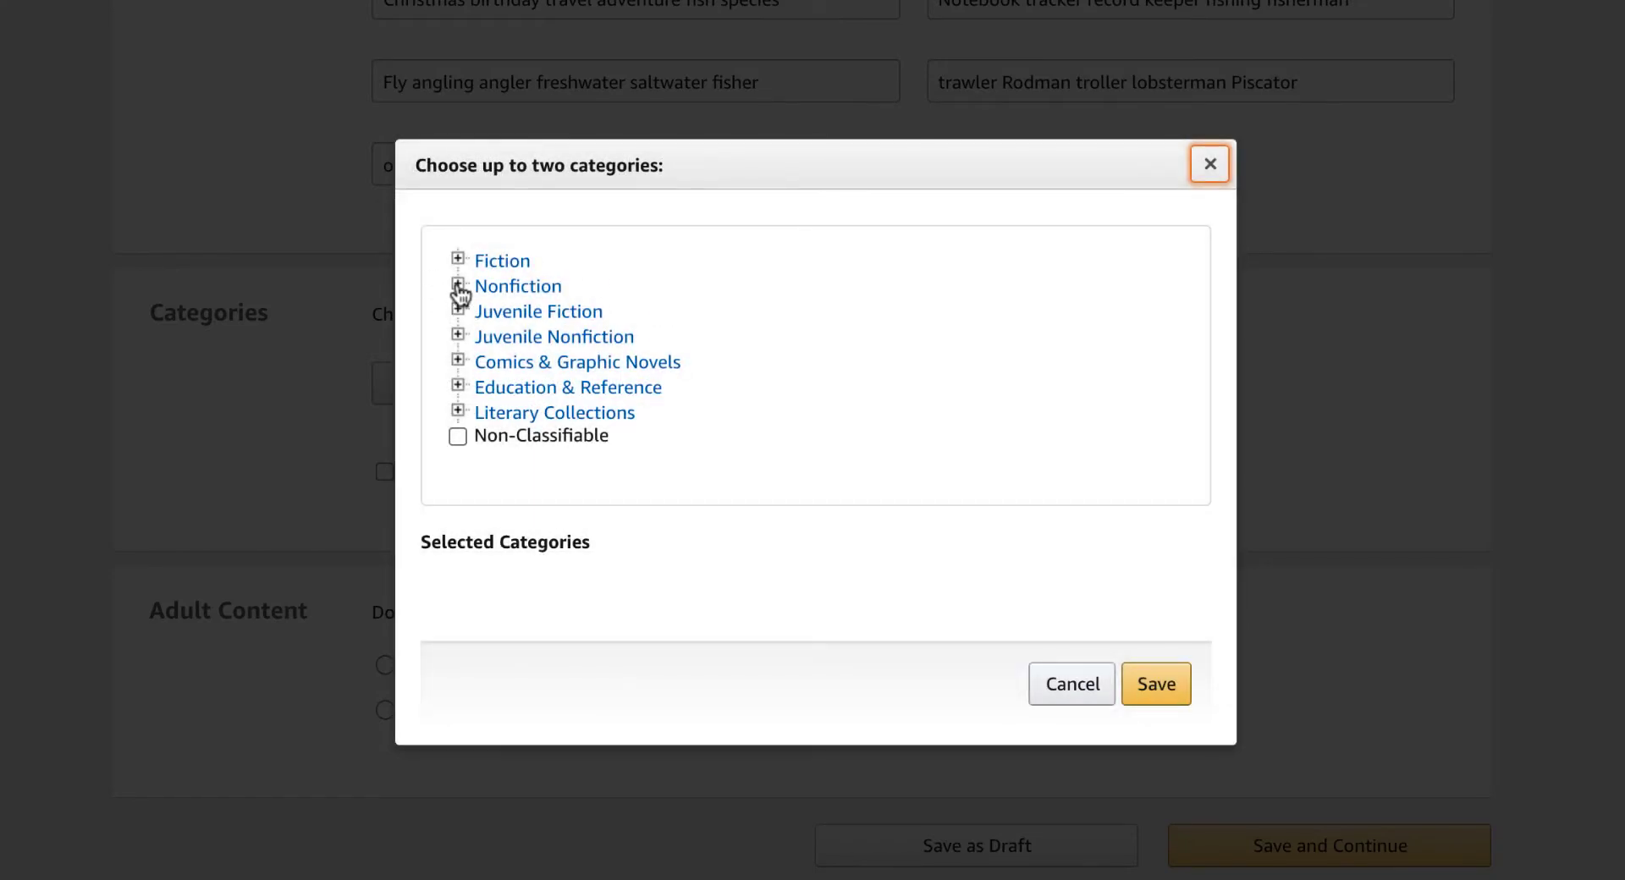
pyautogui.click(458, 286)
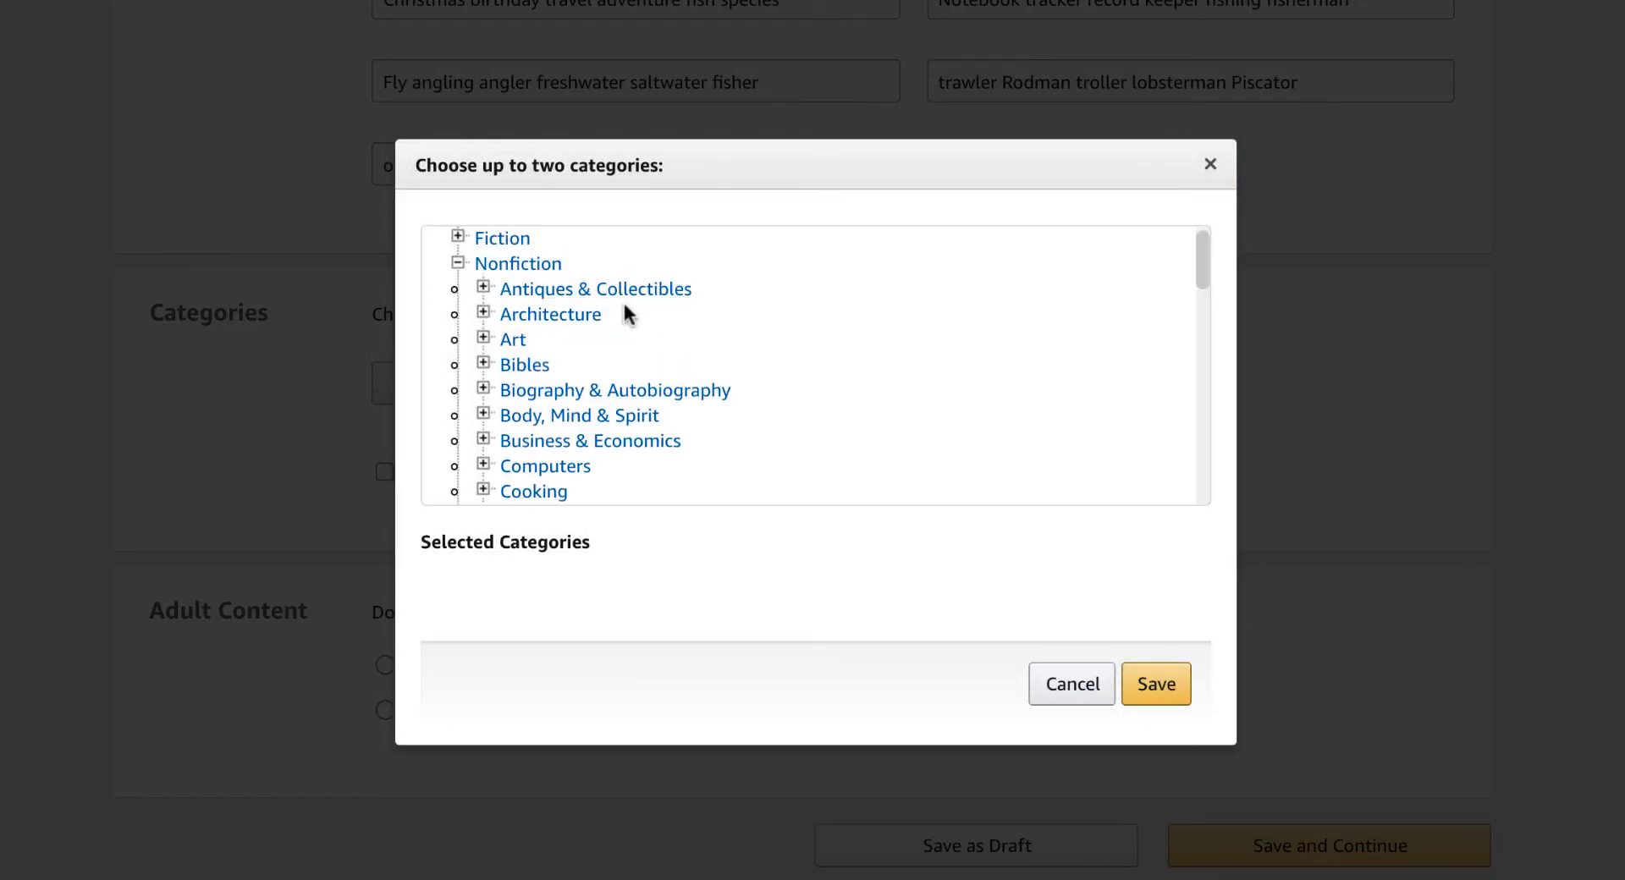
pyautogui.scroll(-1, 749, 343)
pyautogui.scroll(-4, 749, 340)
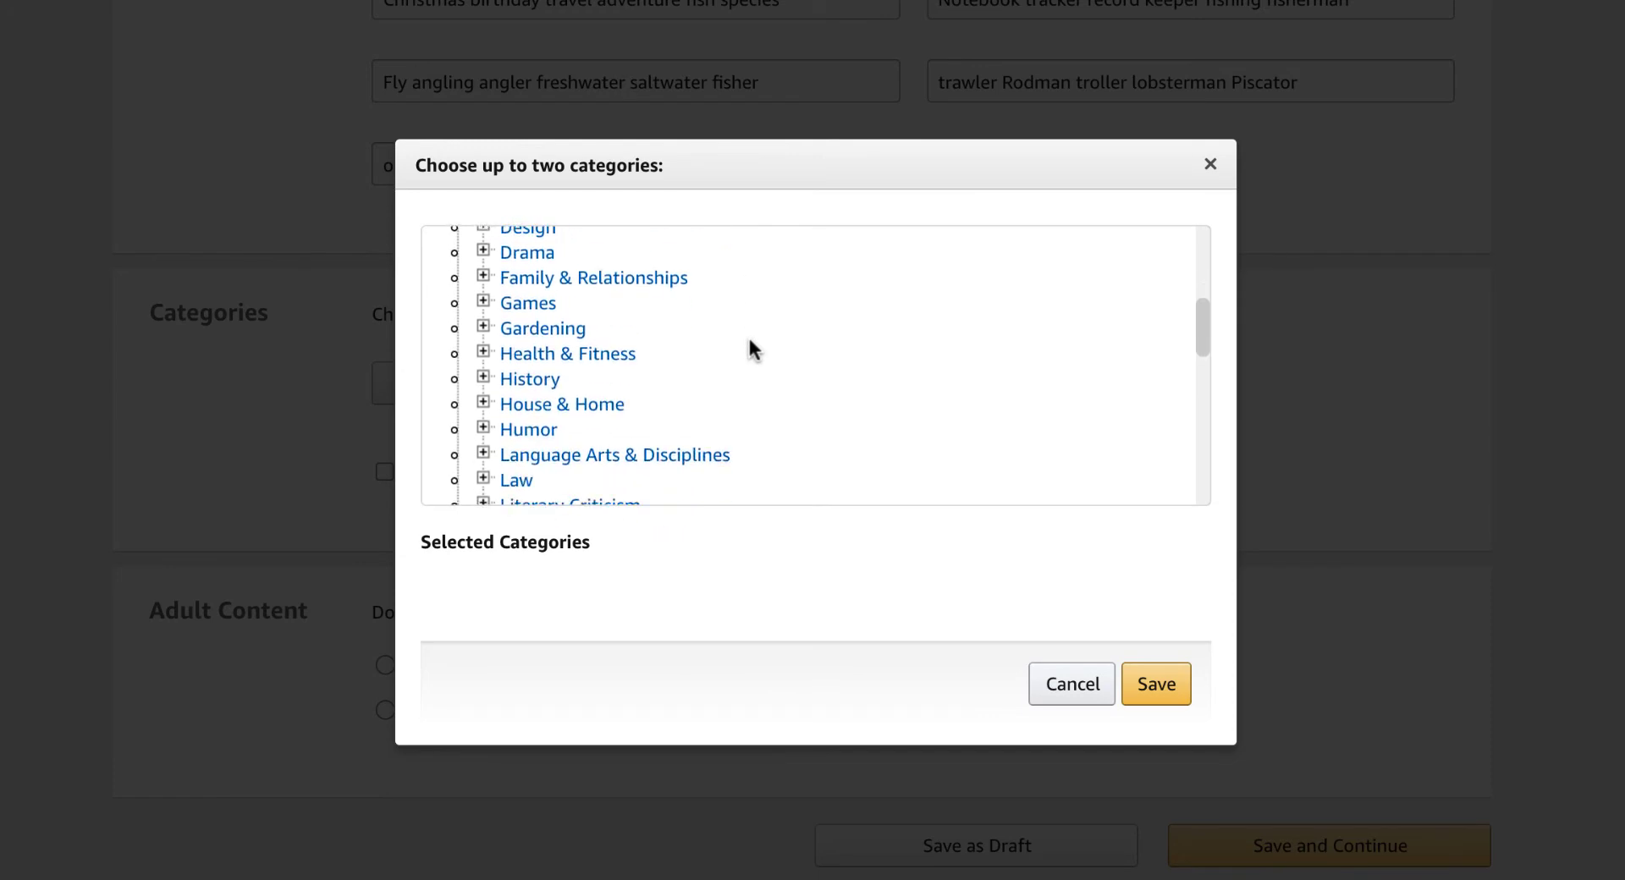
pyautogui.scroll(-5, 749, 340)
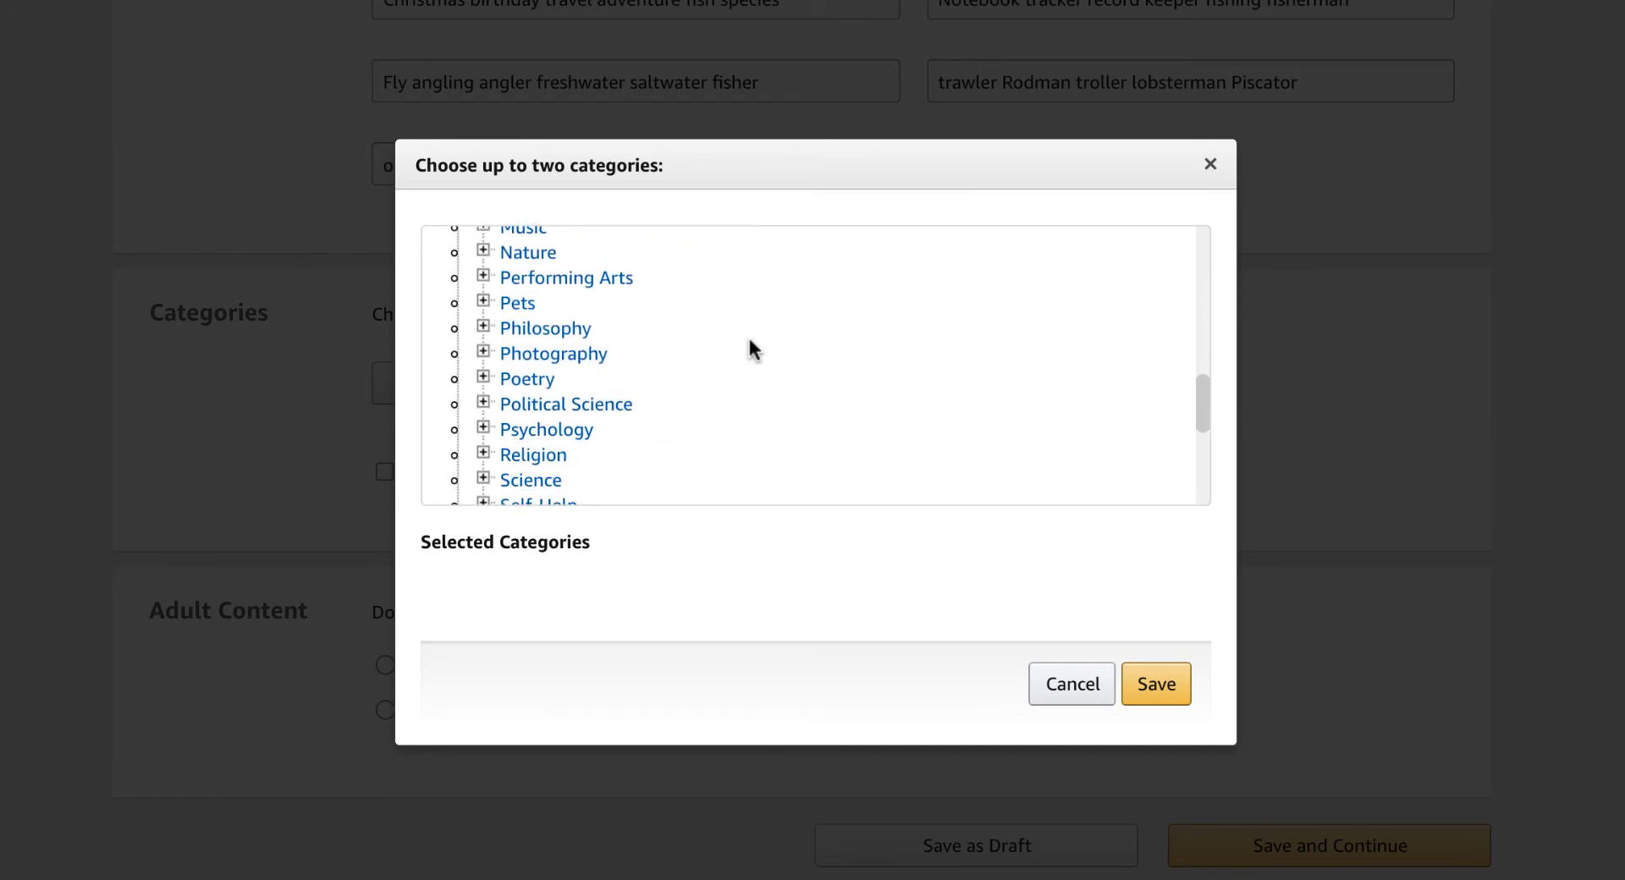
pyautogui.scroll(-2, 749, 347)
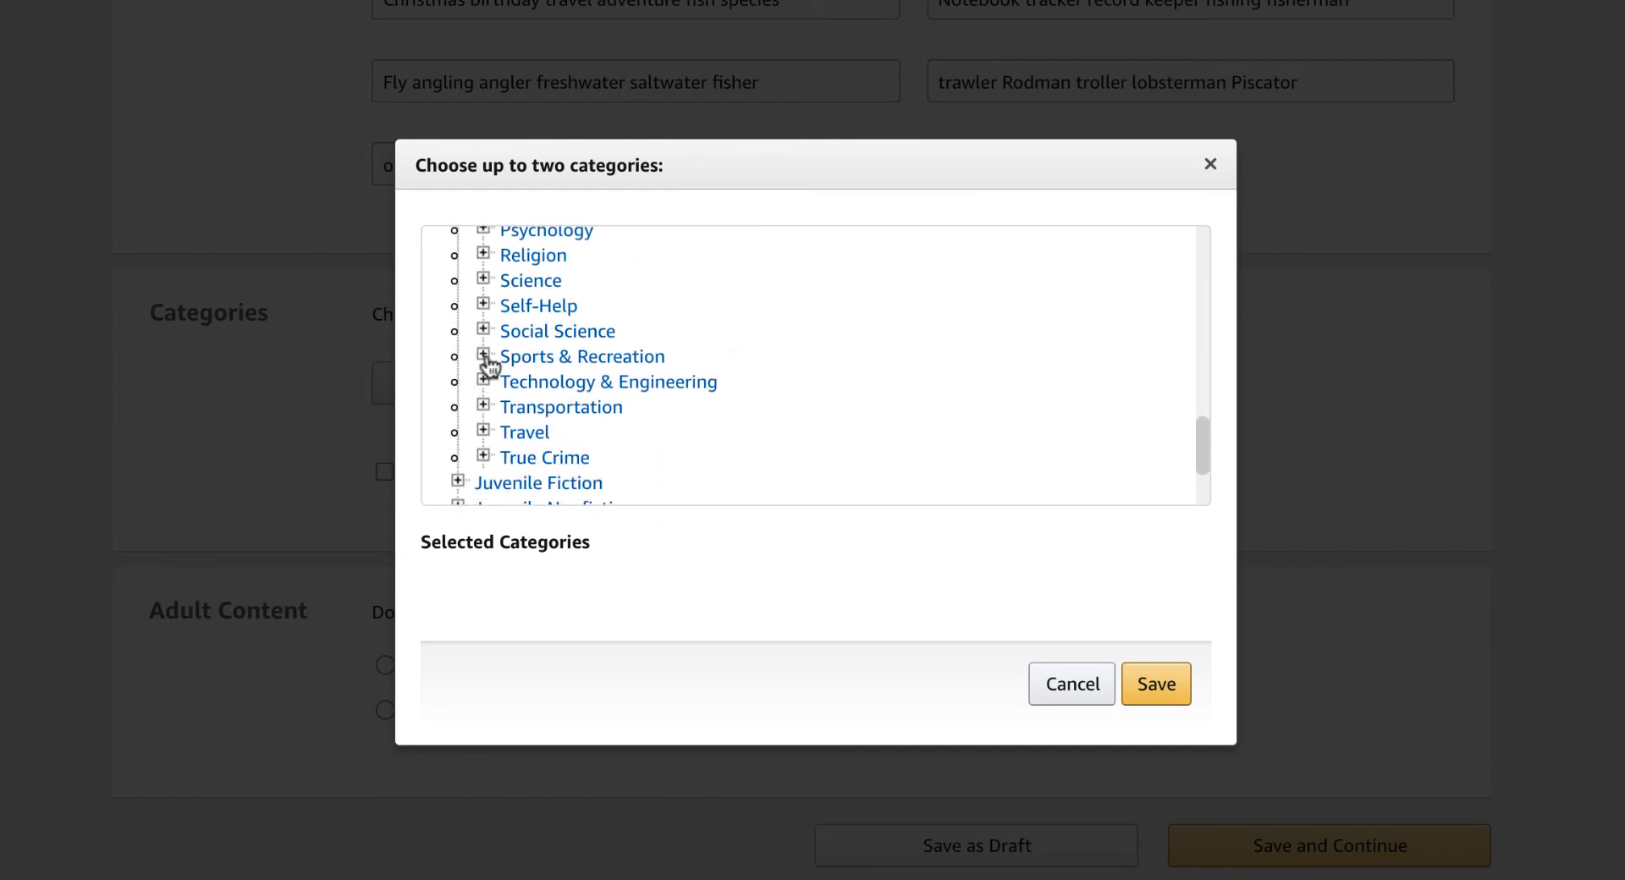
pyautogui.click(483, 356)
pyautogui.scroll(-4, 875, 340)
pyautogui.scroll(-3, 873, 352)
pyautogui.scroll(1, 872, 352)
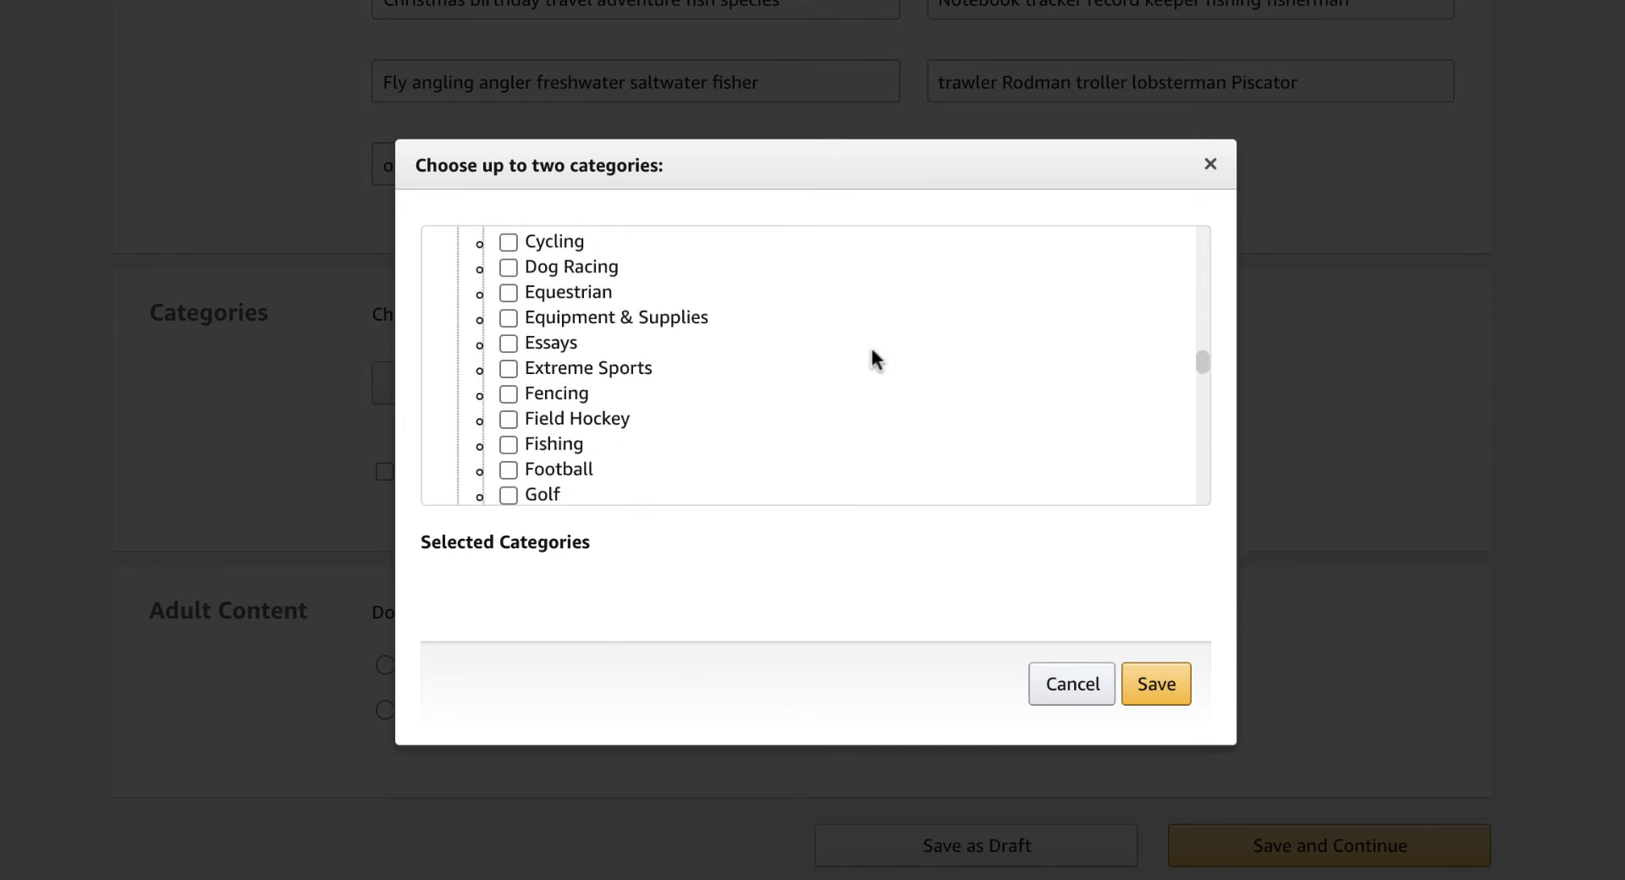
pyautogui.scroll(-1, 872, 352)
pyautogui.click(508, 378)
pyautogui.scroll(1, 1054, 381)
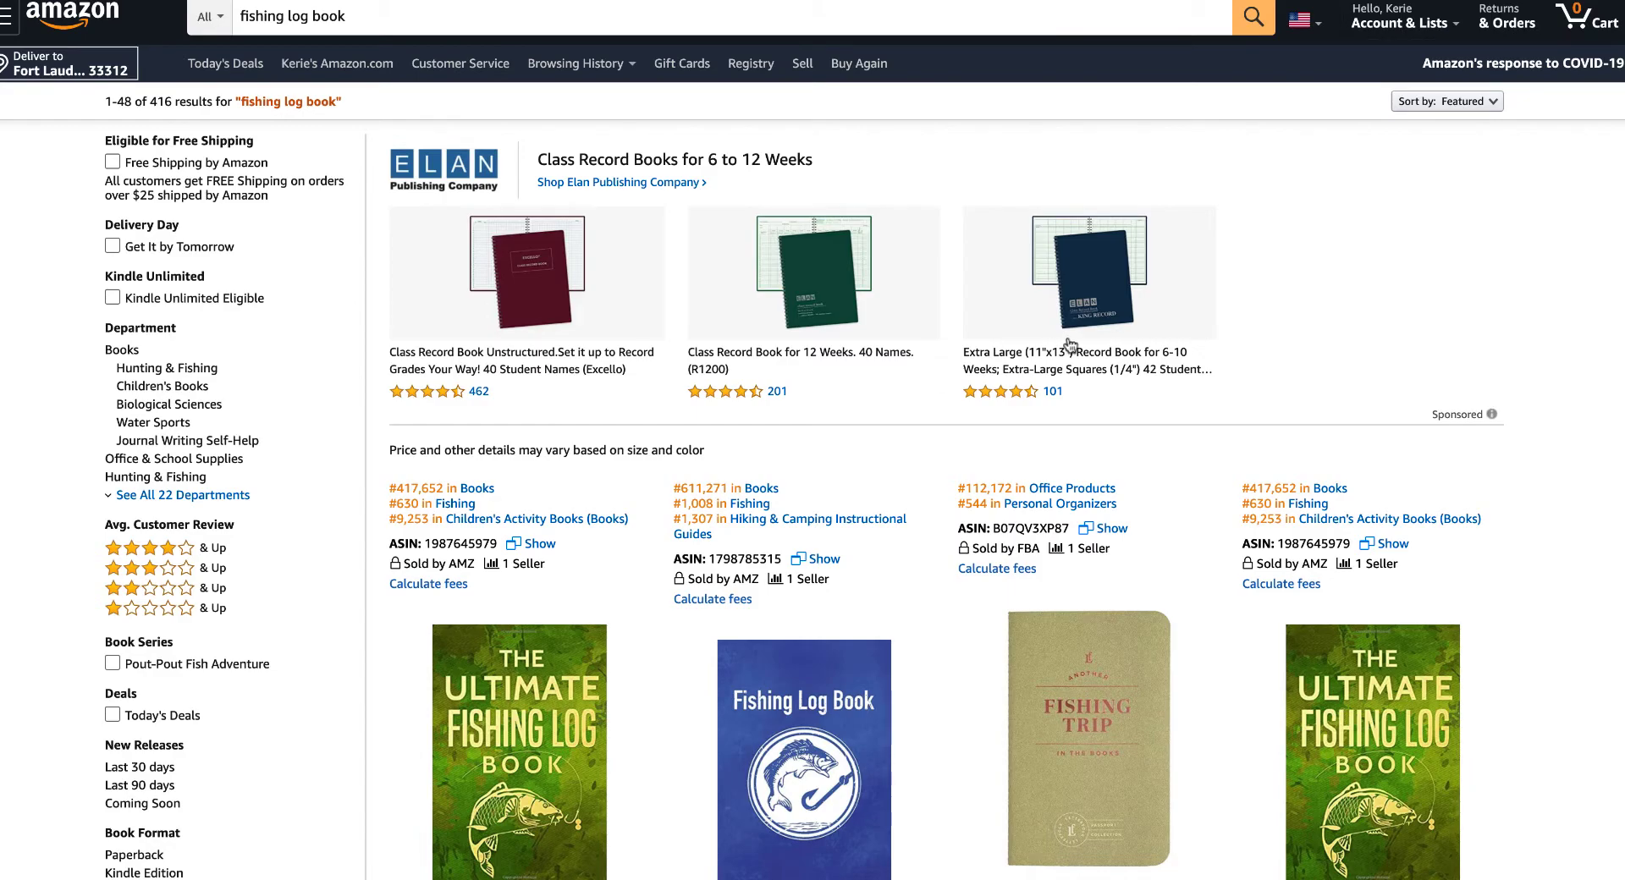
# Open the Amazon listing for Fishing Log Book: Faded Blue Cover and scroll through its product details.
pyautogui.scroll(-5, 770, 438)
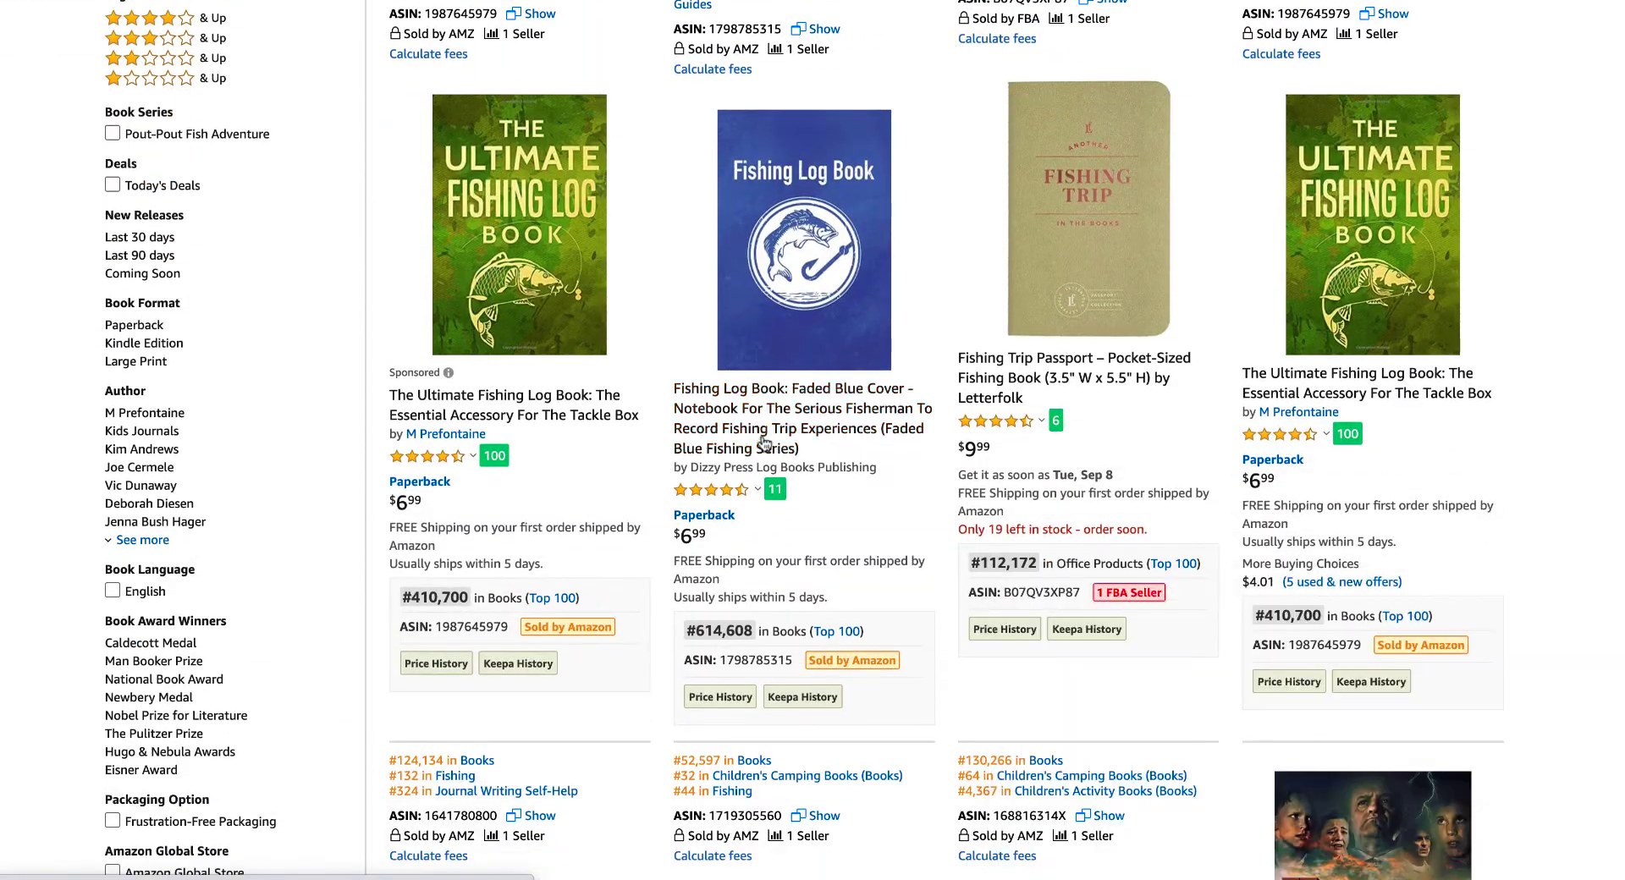
pyautogui.scroll(-1, 804, 436)
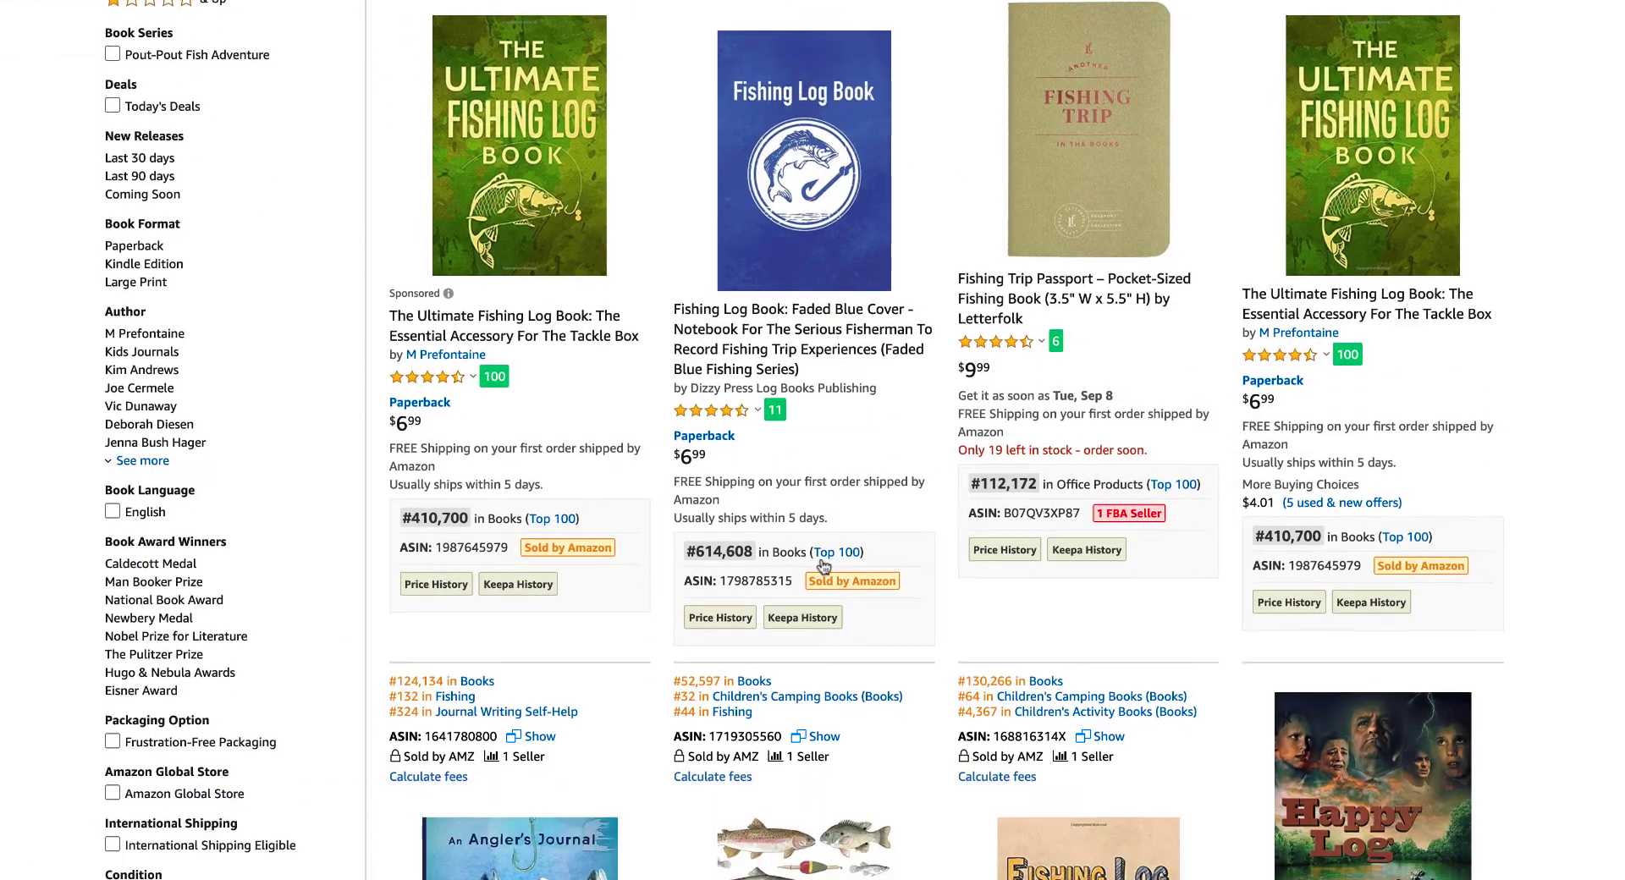
pyautogui.click(818, 341)
pyautogui.scroll(-15, 661, 409)
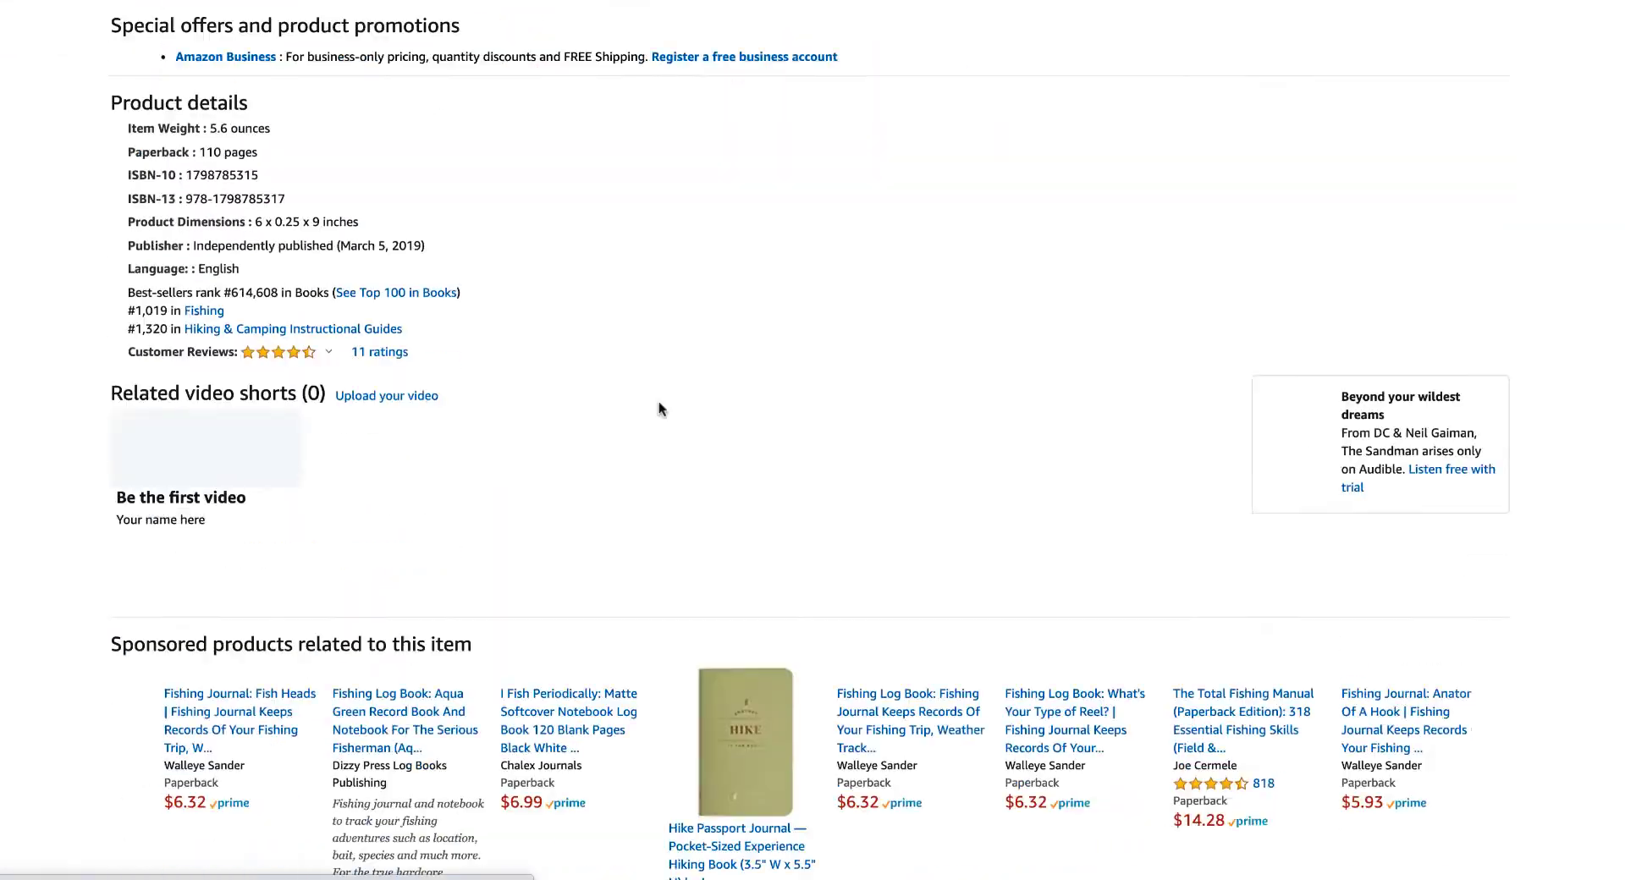
pyautogui.scroll(5, 658, 410)
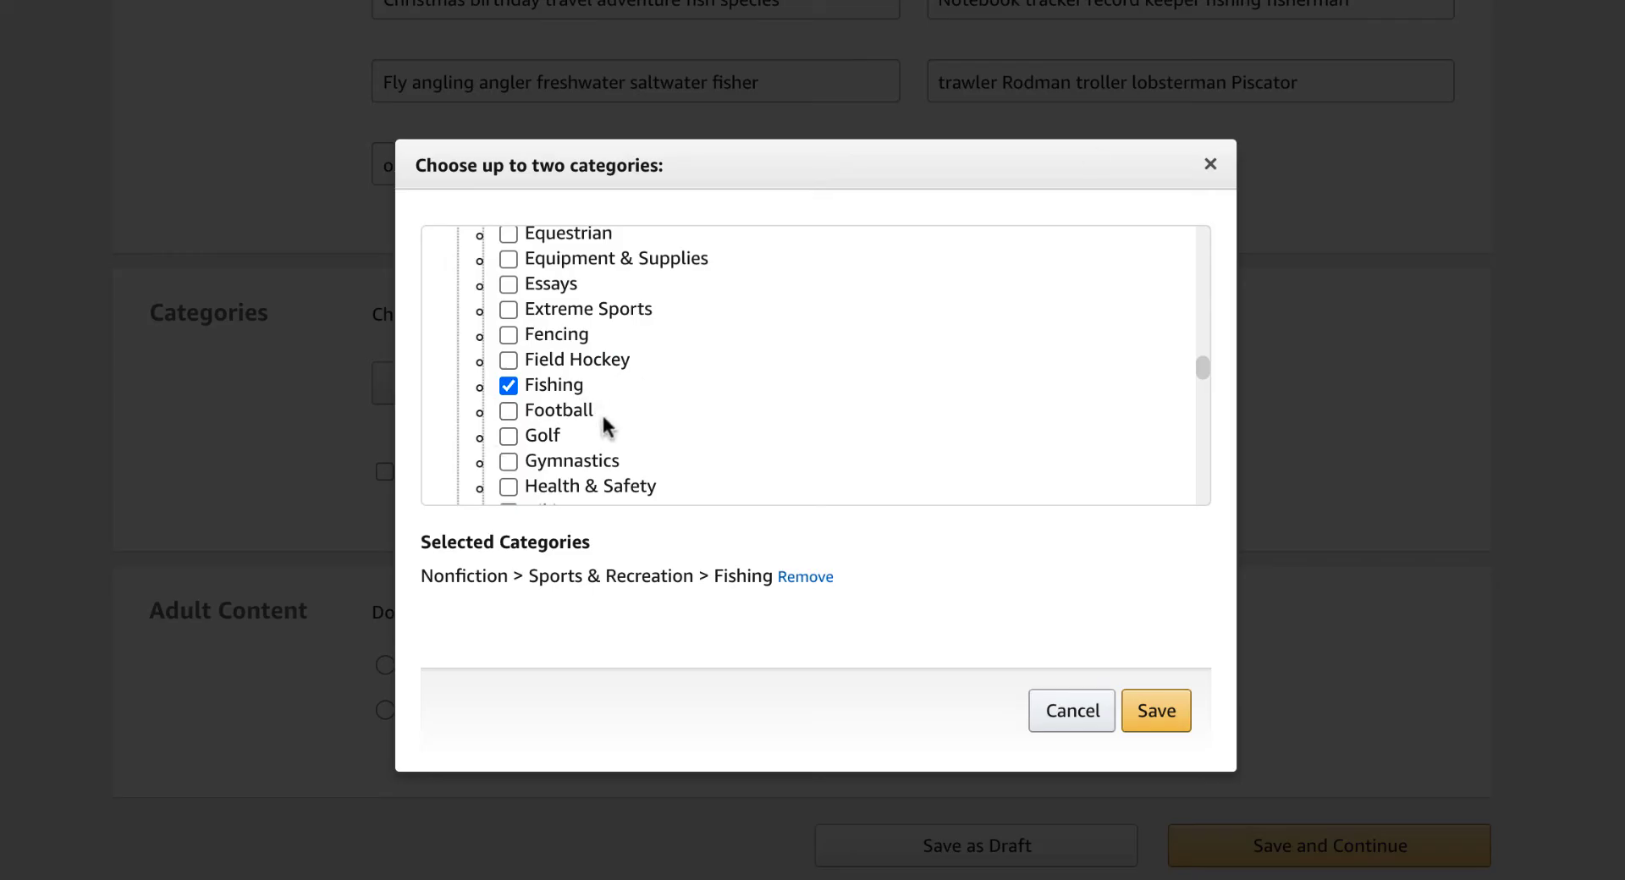
# Add Nonfiction > Sports & Recreation > Hiking as the second category and save the categories.
pyautogui.scroll(-4, 689, 423)
pyautogui.scroll(1, 690, 414)
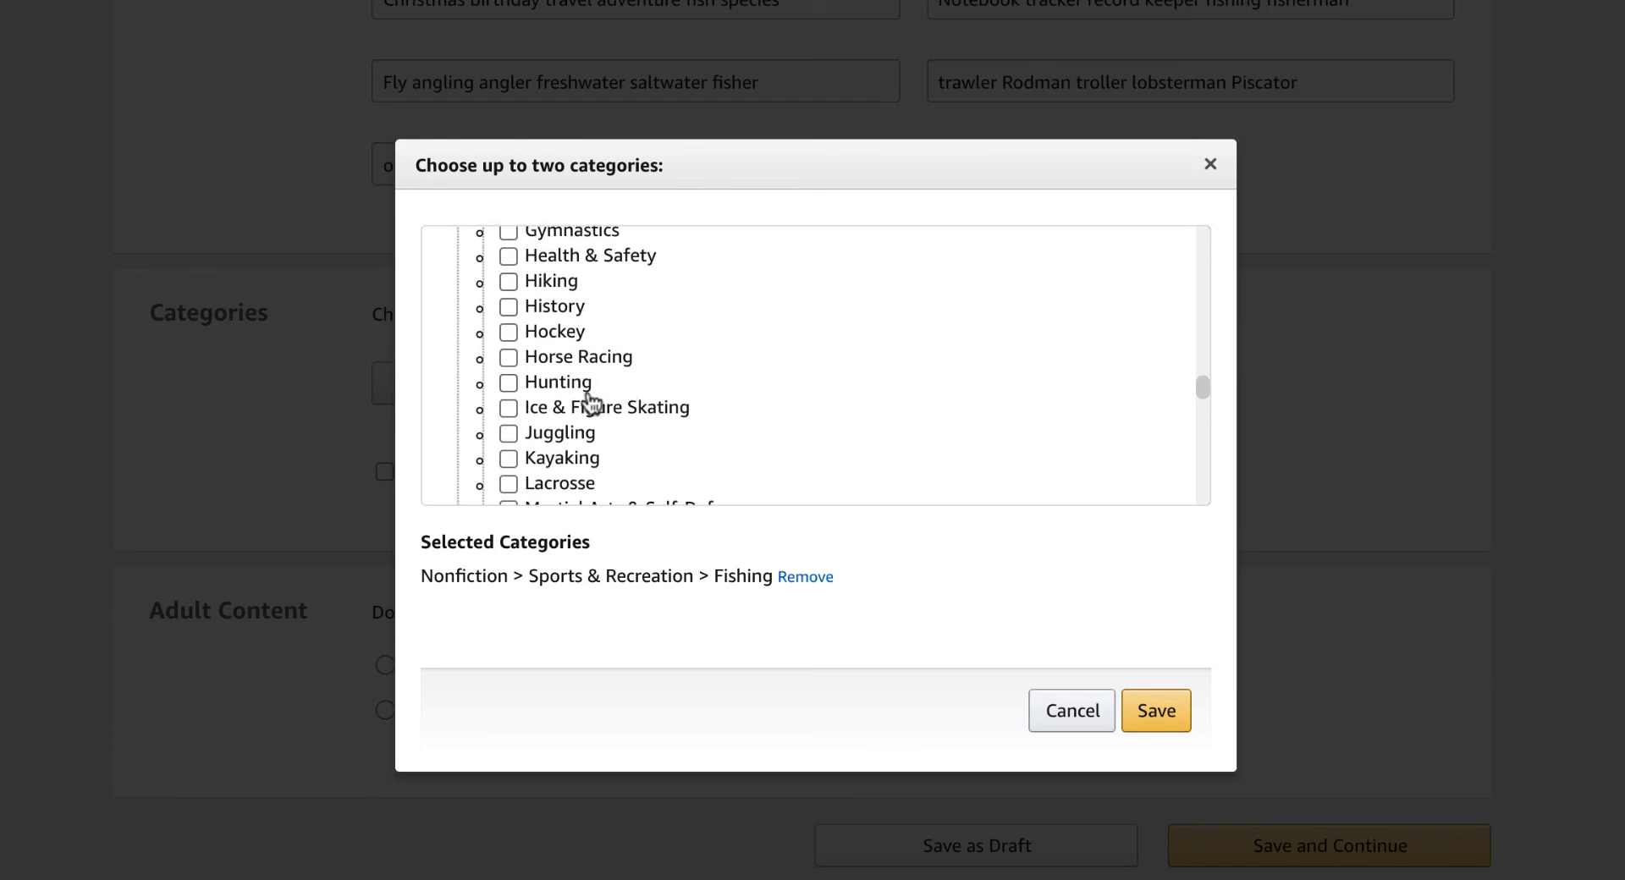
pyautogui.click(508, 281)
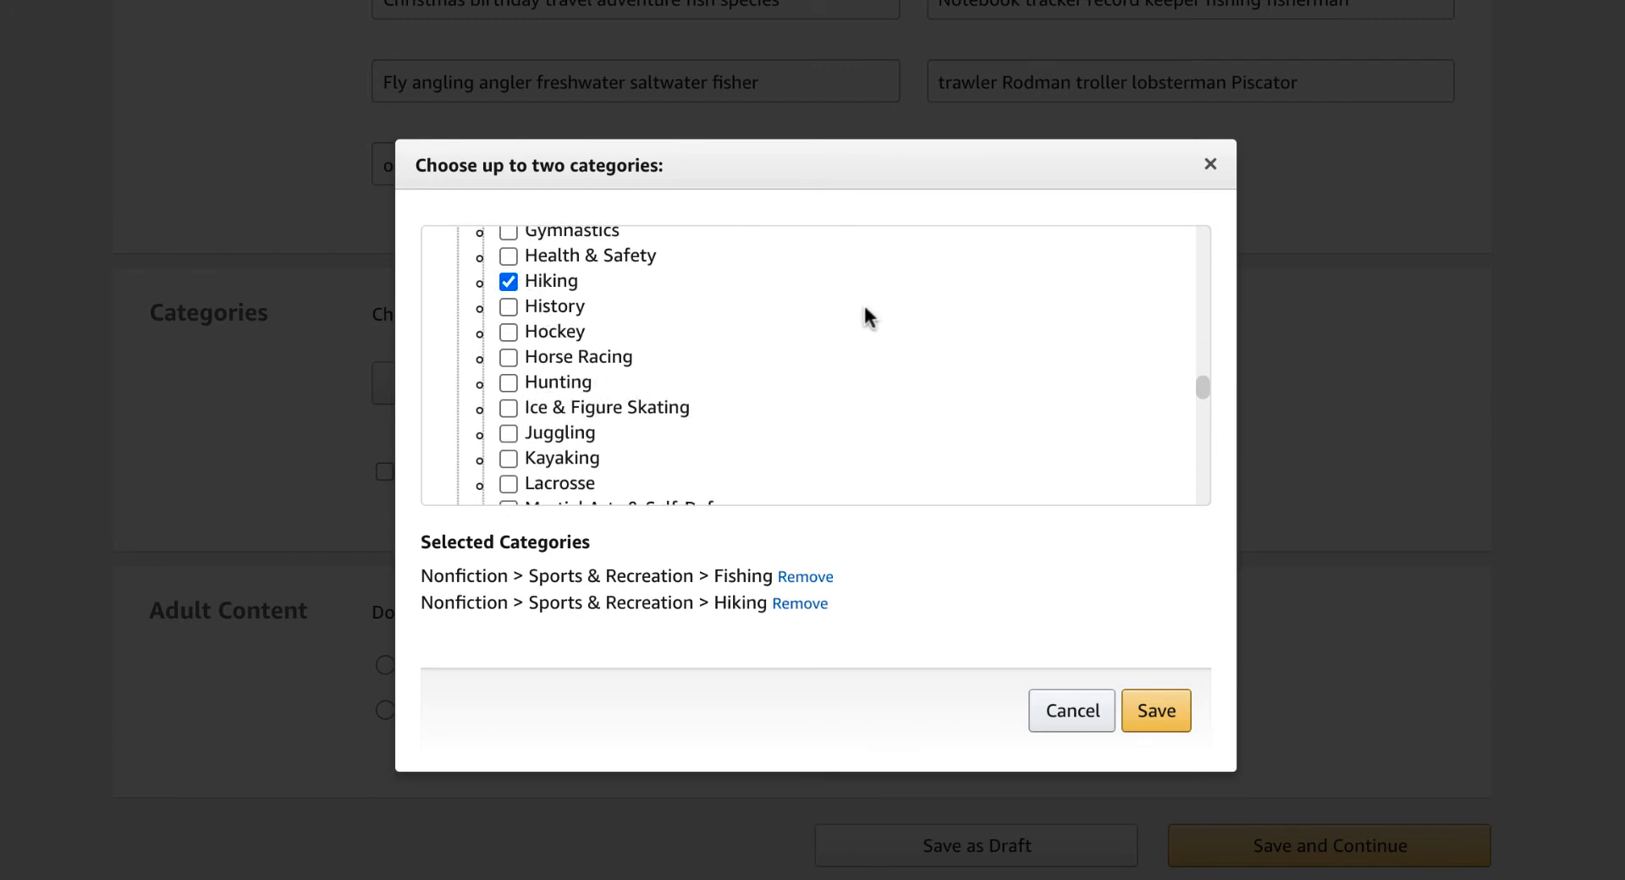
pyautogui.scroll(-1, 871, 317)
pyautogui.click(1147, 719)
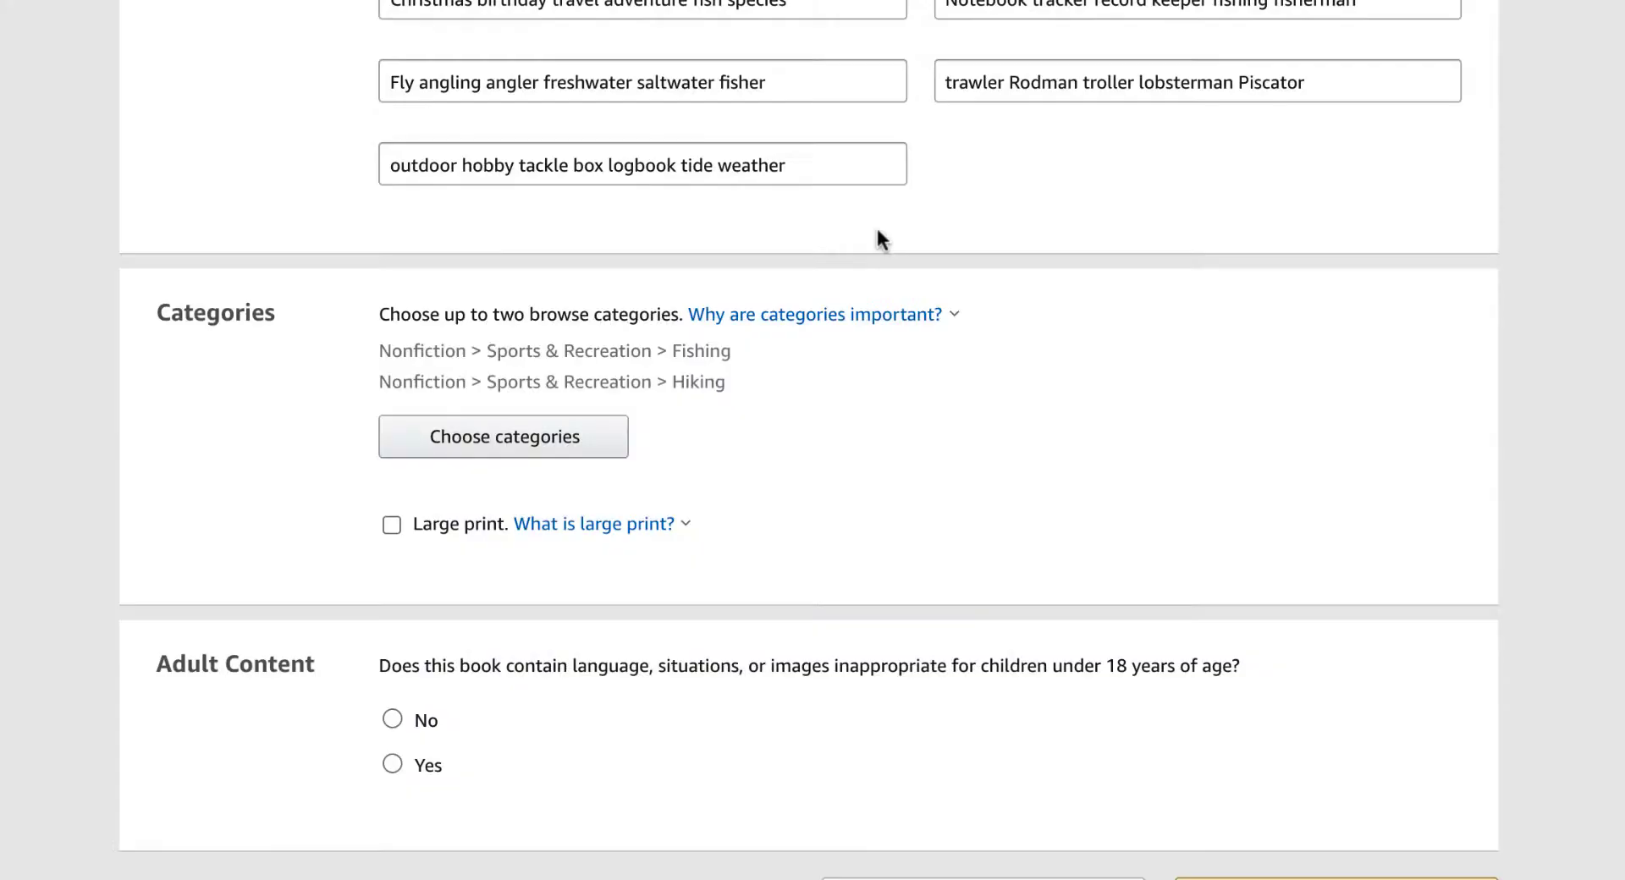
# Replace 'weather' with 'hiking' at the end of the seventh keyword.
pyautogui.scroll(1, 876, 241)
pyautogui.click(897, 270)
pyautogui.write('hiki')
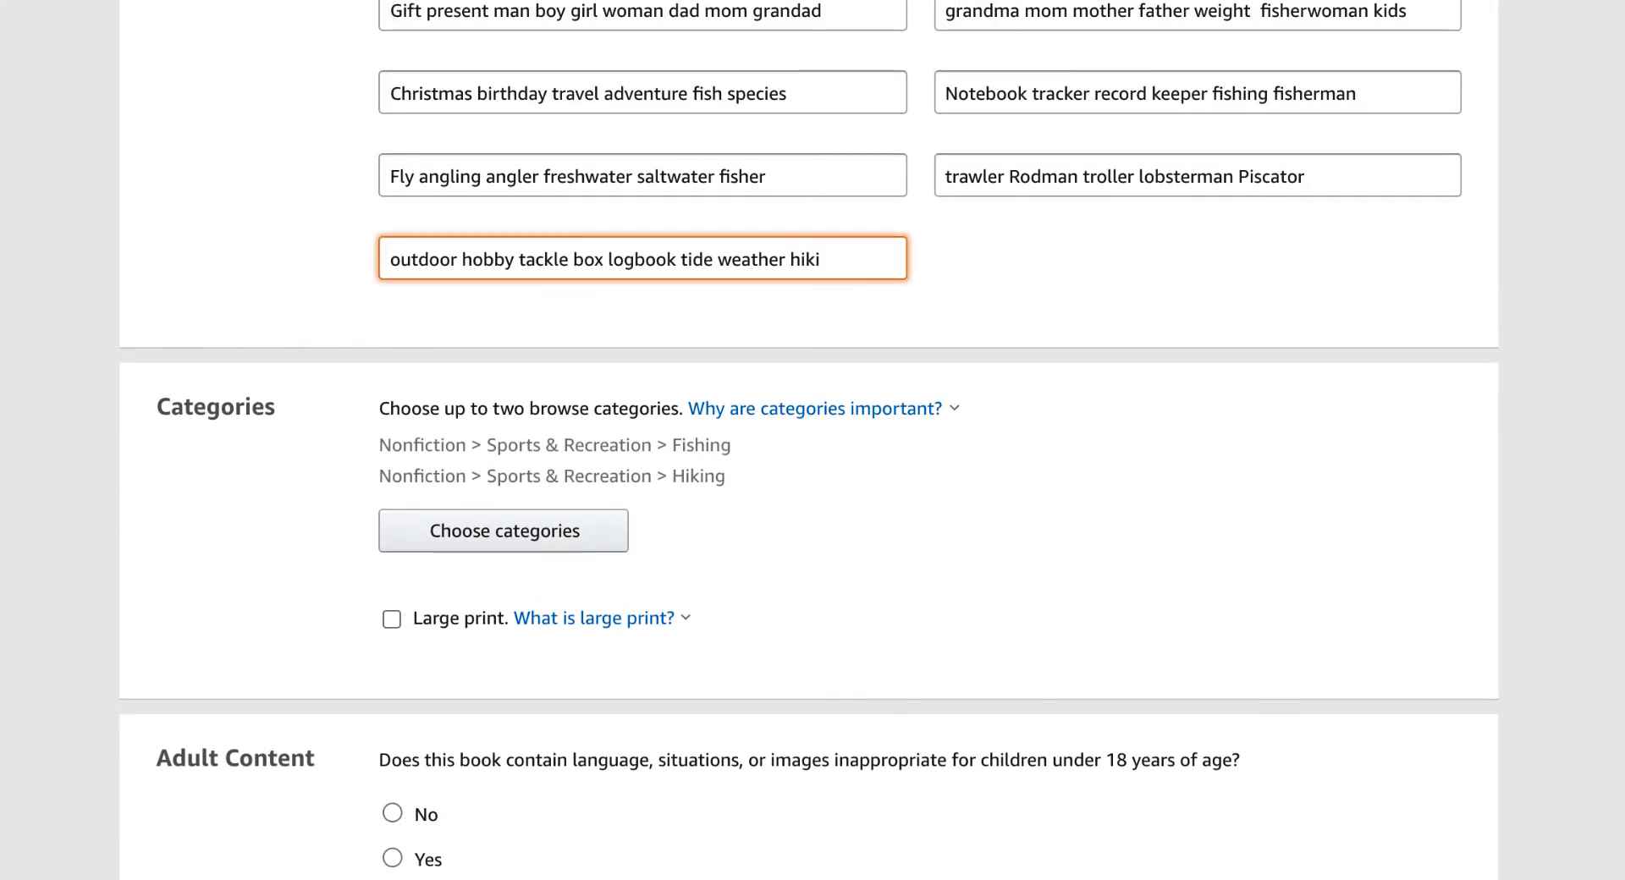
pyautogui.hotkey('ctrl', 'shift', 'Left')
pyautogui.write('h')
pyautogui.moveTo(790, 259); pyautogui.dragTo(714, 259)
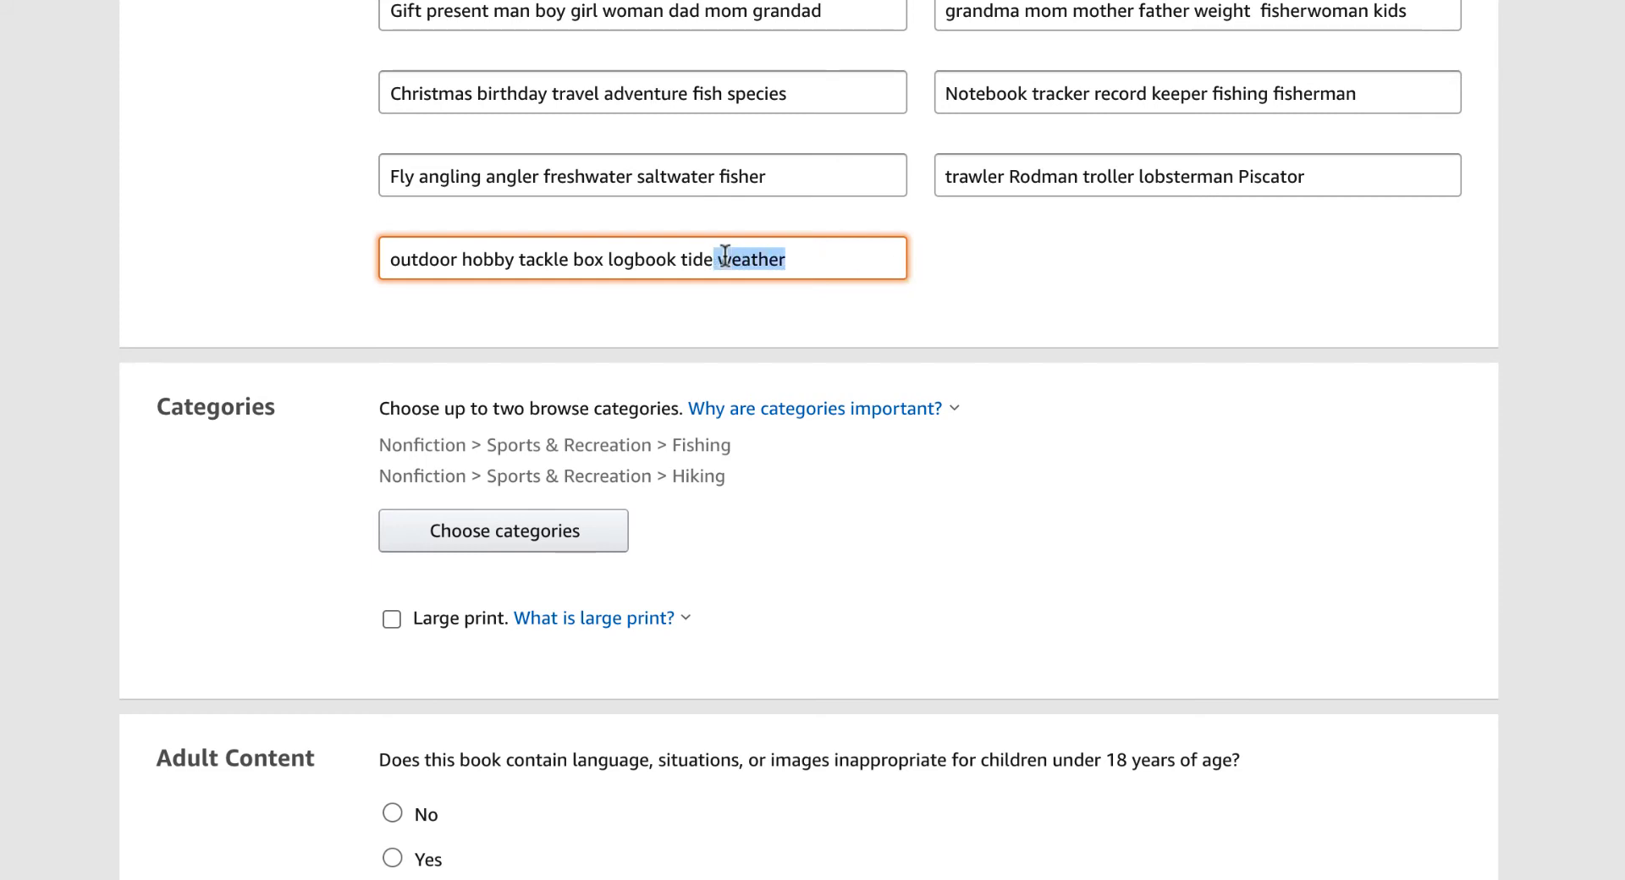
pyautogui.press('BackSpace')
pyautogui.write('ho')
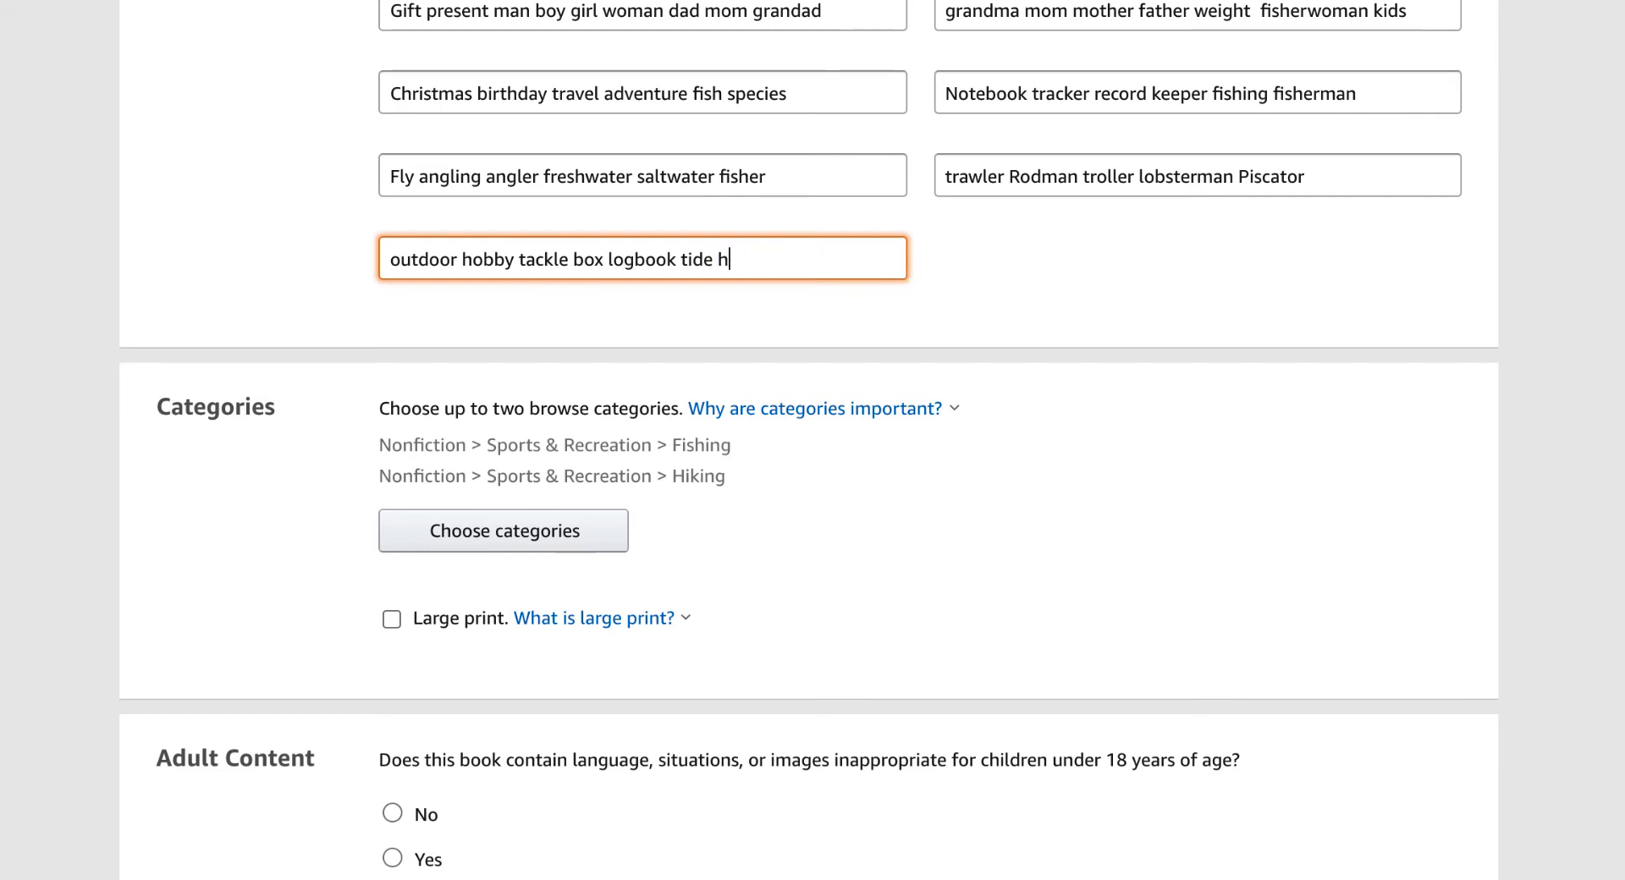
pyautogui.write('iking')
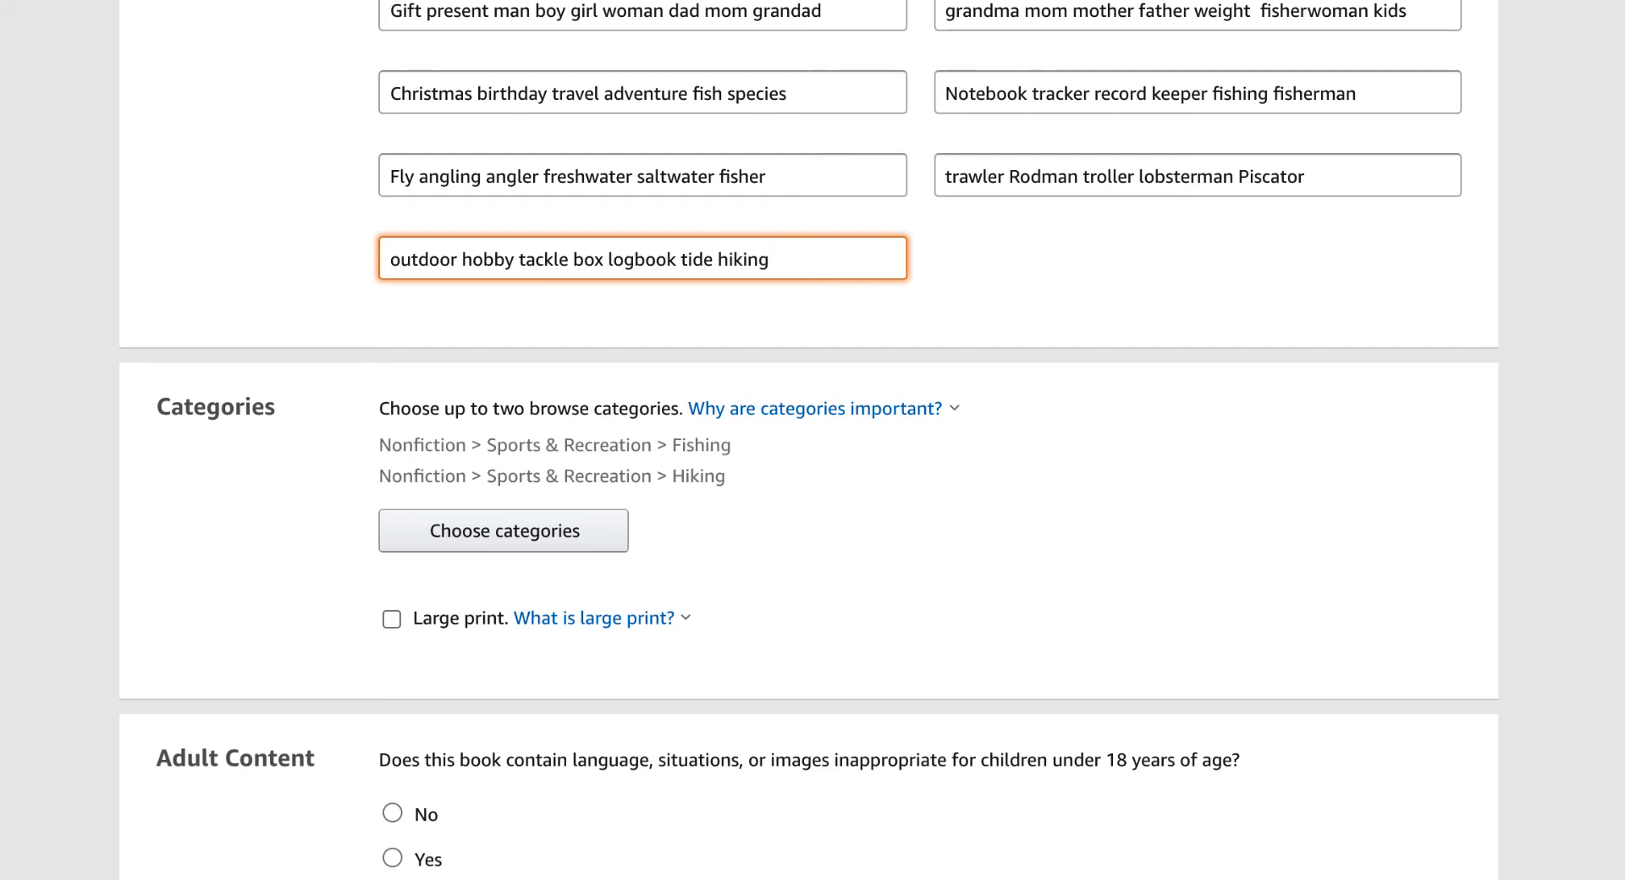
pyautogui.scroll(-2, 1134, 445)
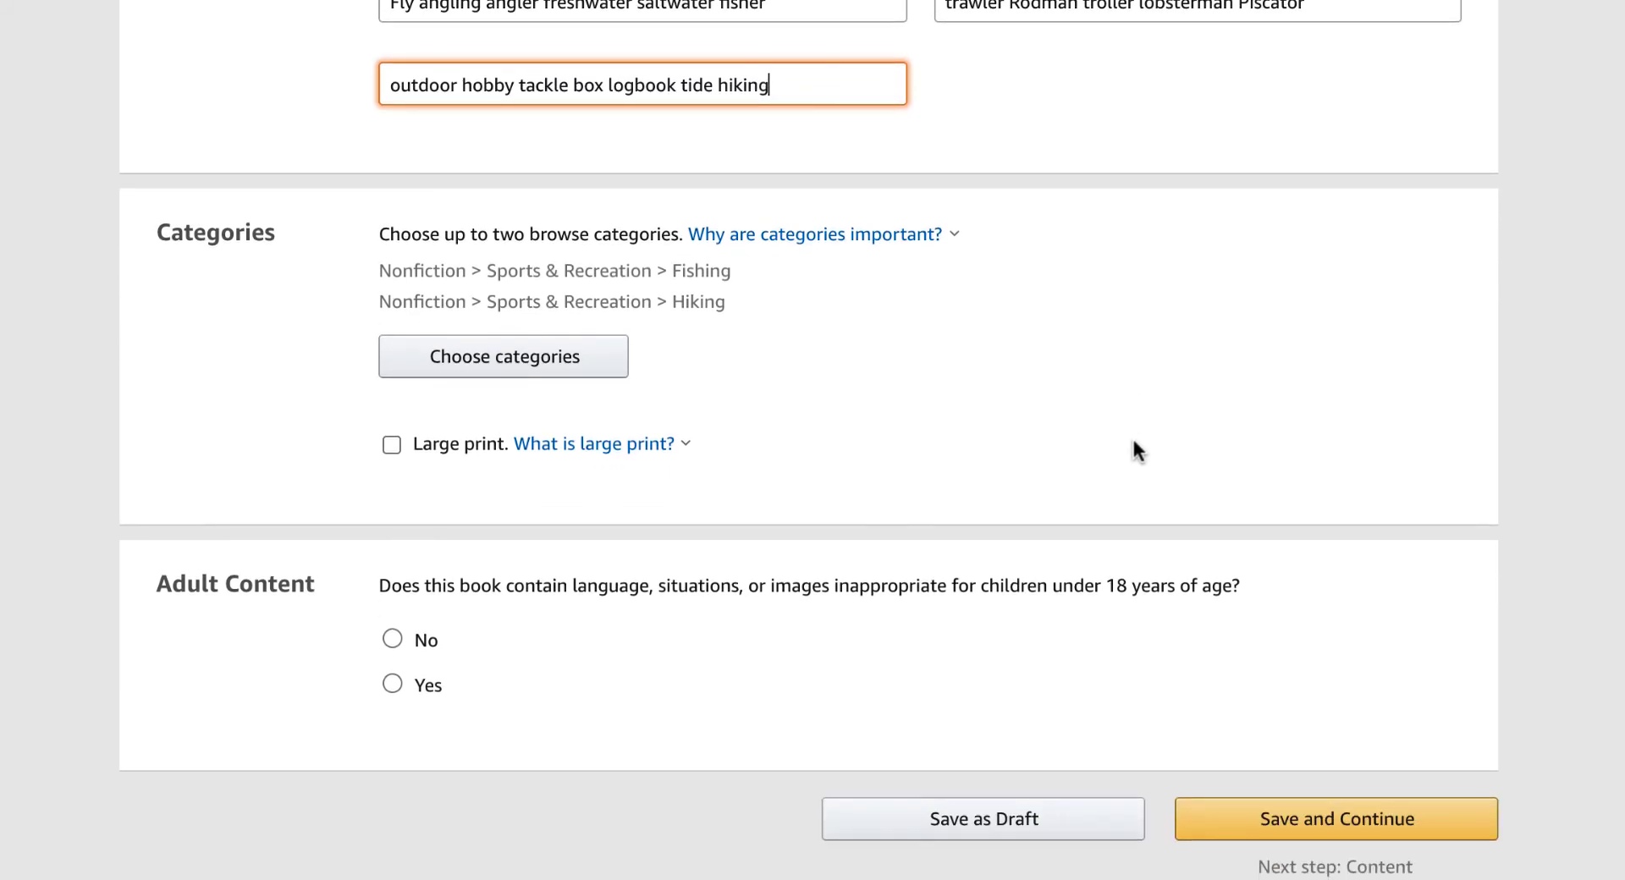
# Set Adult Content to No, then save the paperback details and continue to Paperback Content.
pyautogui.click(664, 444)
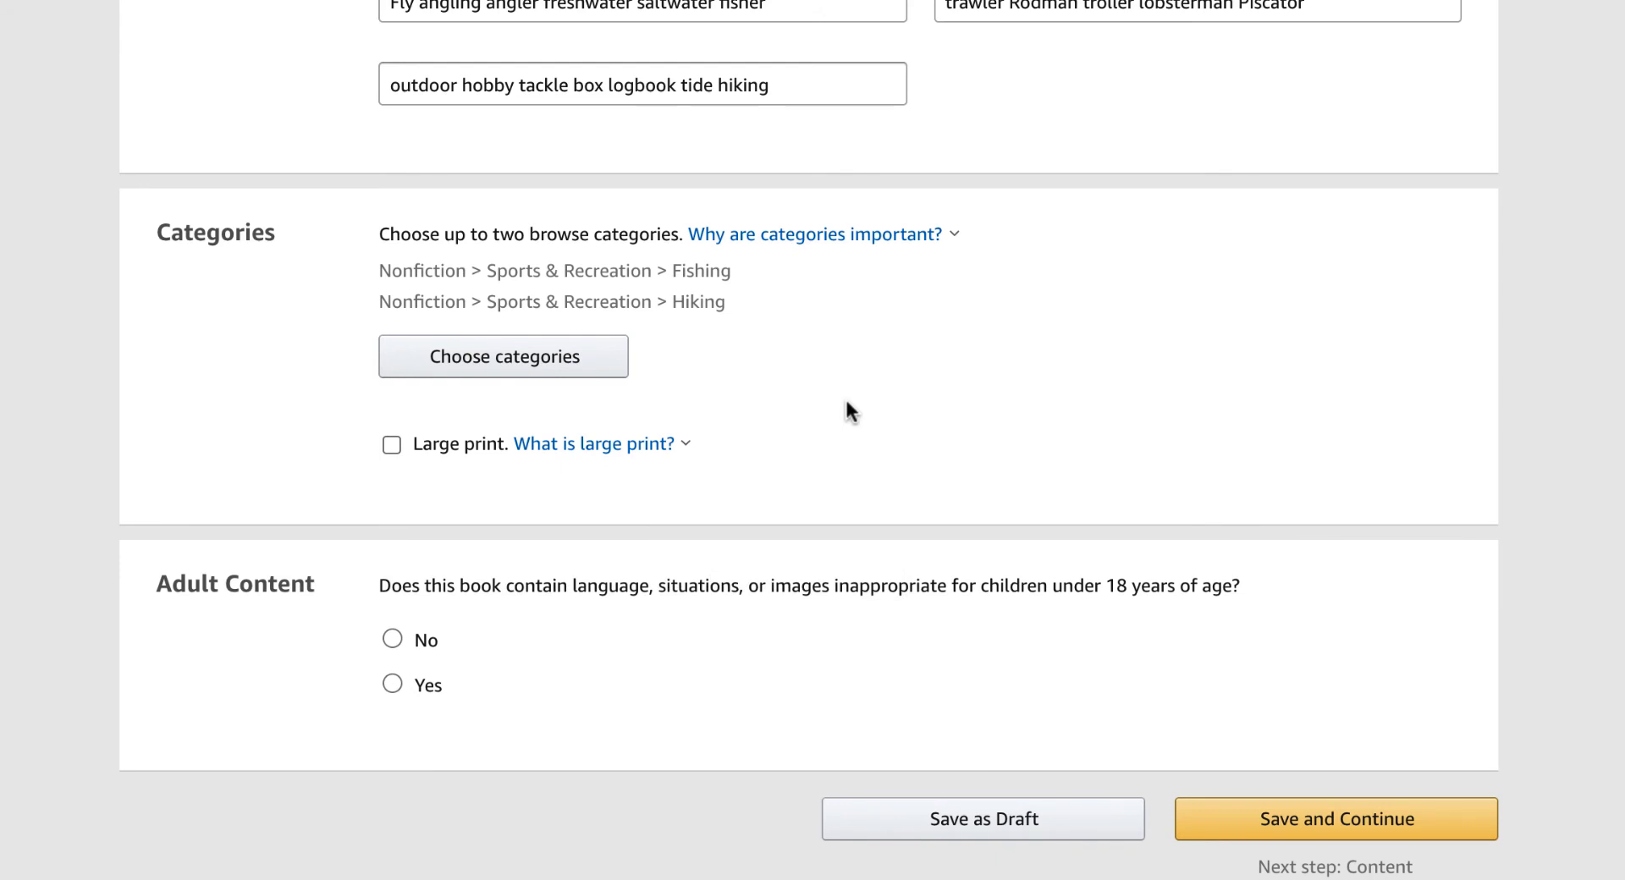
pyautogui.scroll(-1, 648, 477)
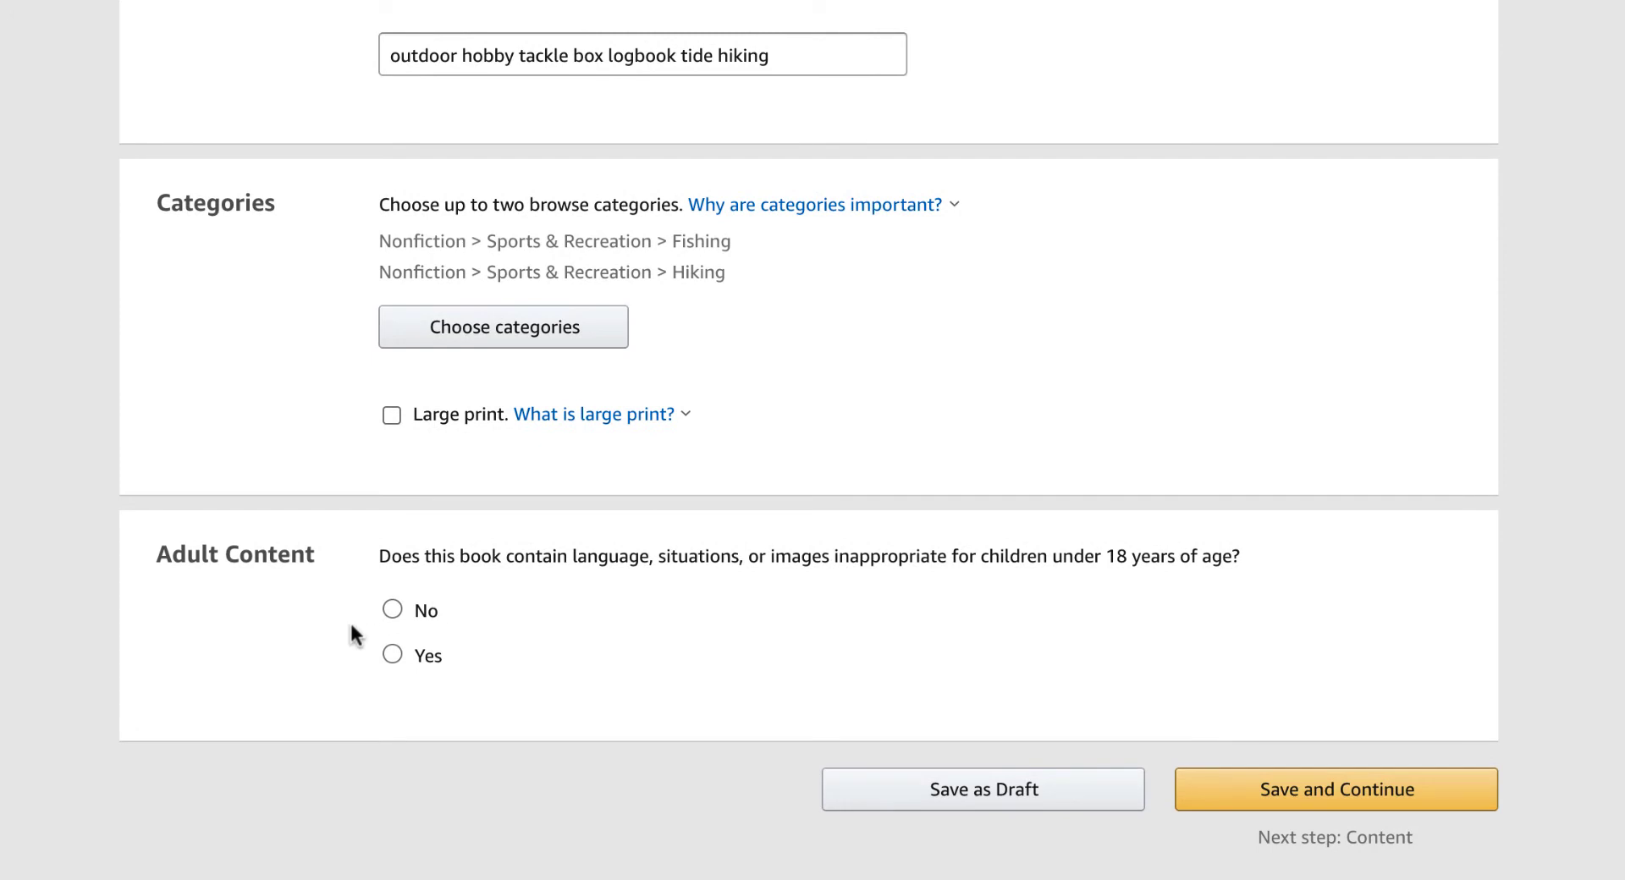
pyautogui.click(394, 611)
pyautogui.click(1343, 790)
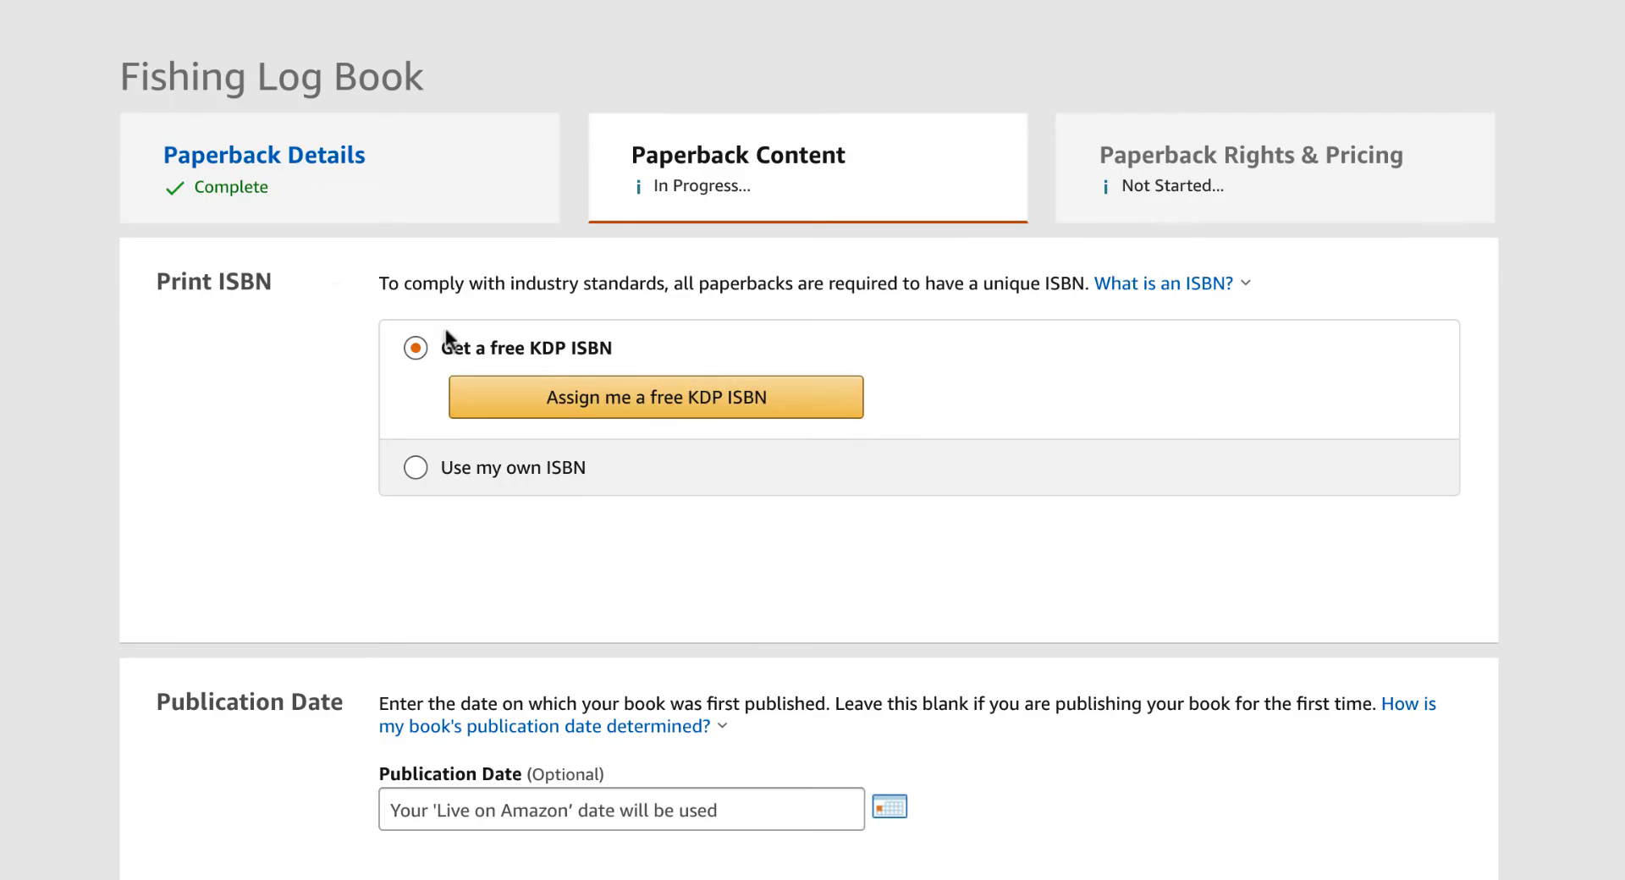
# Assign a free KDP ISBN to the paperback.
pyautogui.click(673, 398)
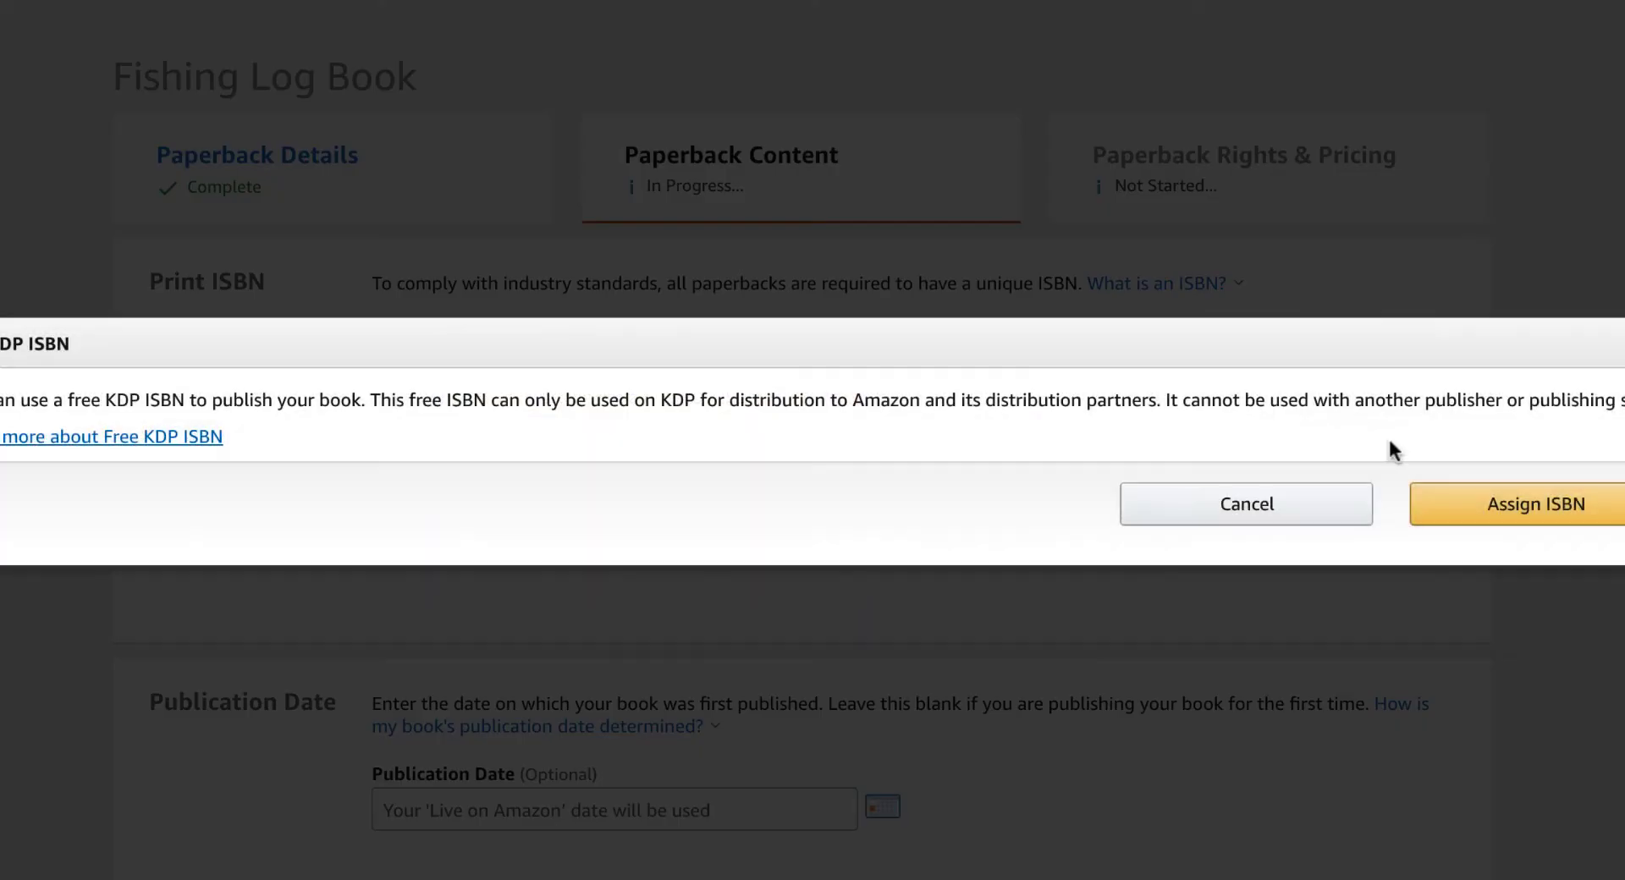
pyautogui.click(1430, 501)
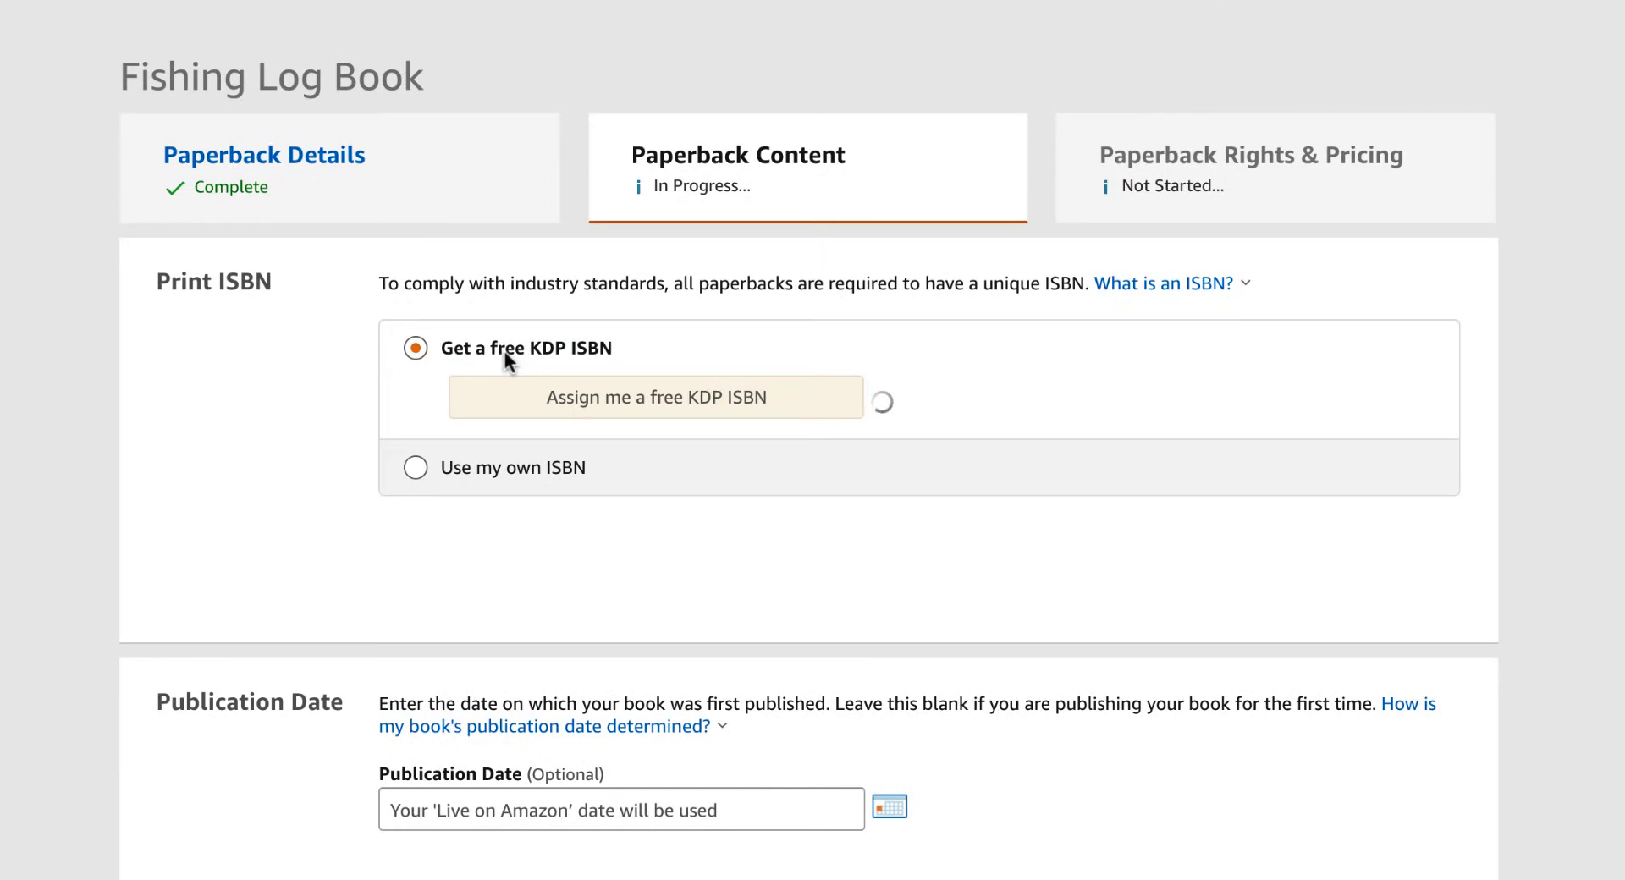
pyautogui.scroll(-3, 505, 354)
pyautogui.scroll(-4, 507, 362)
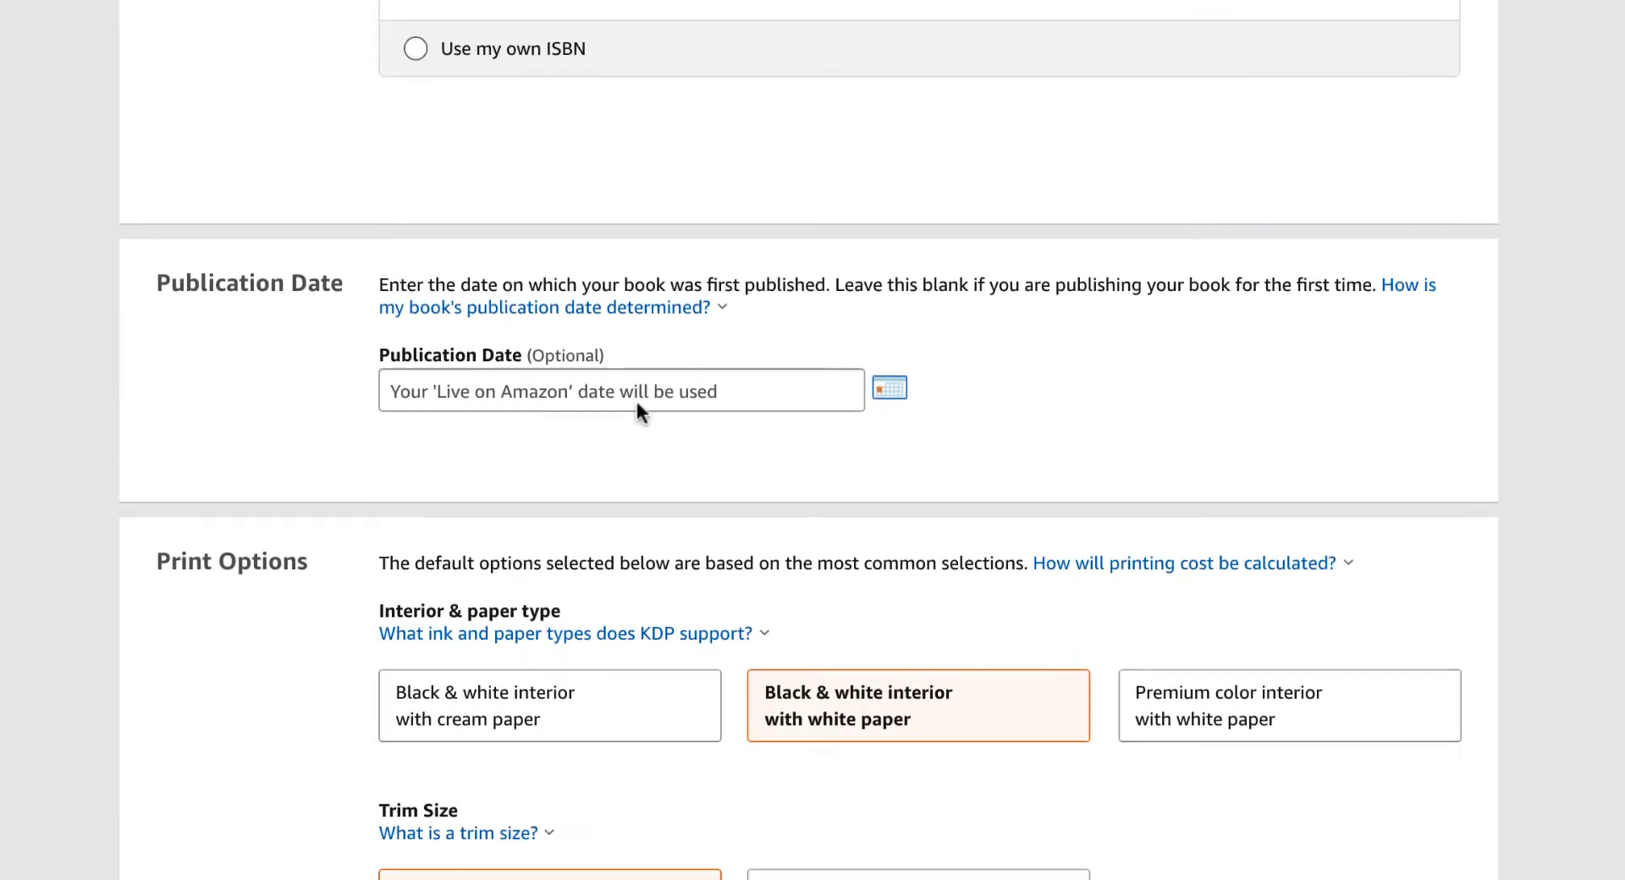
# Set Bleed Settings to Bleed (PDF only), keeping the 6 x 9 in trim and Matte finish.
pyautogui.scroll(-3, 721, 355)
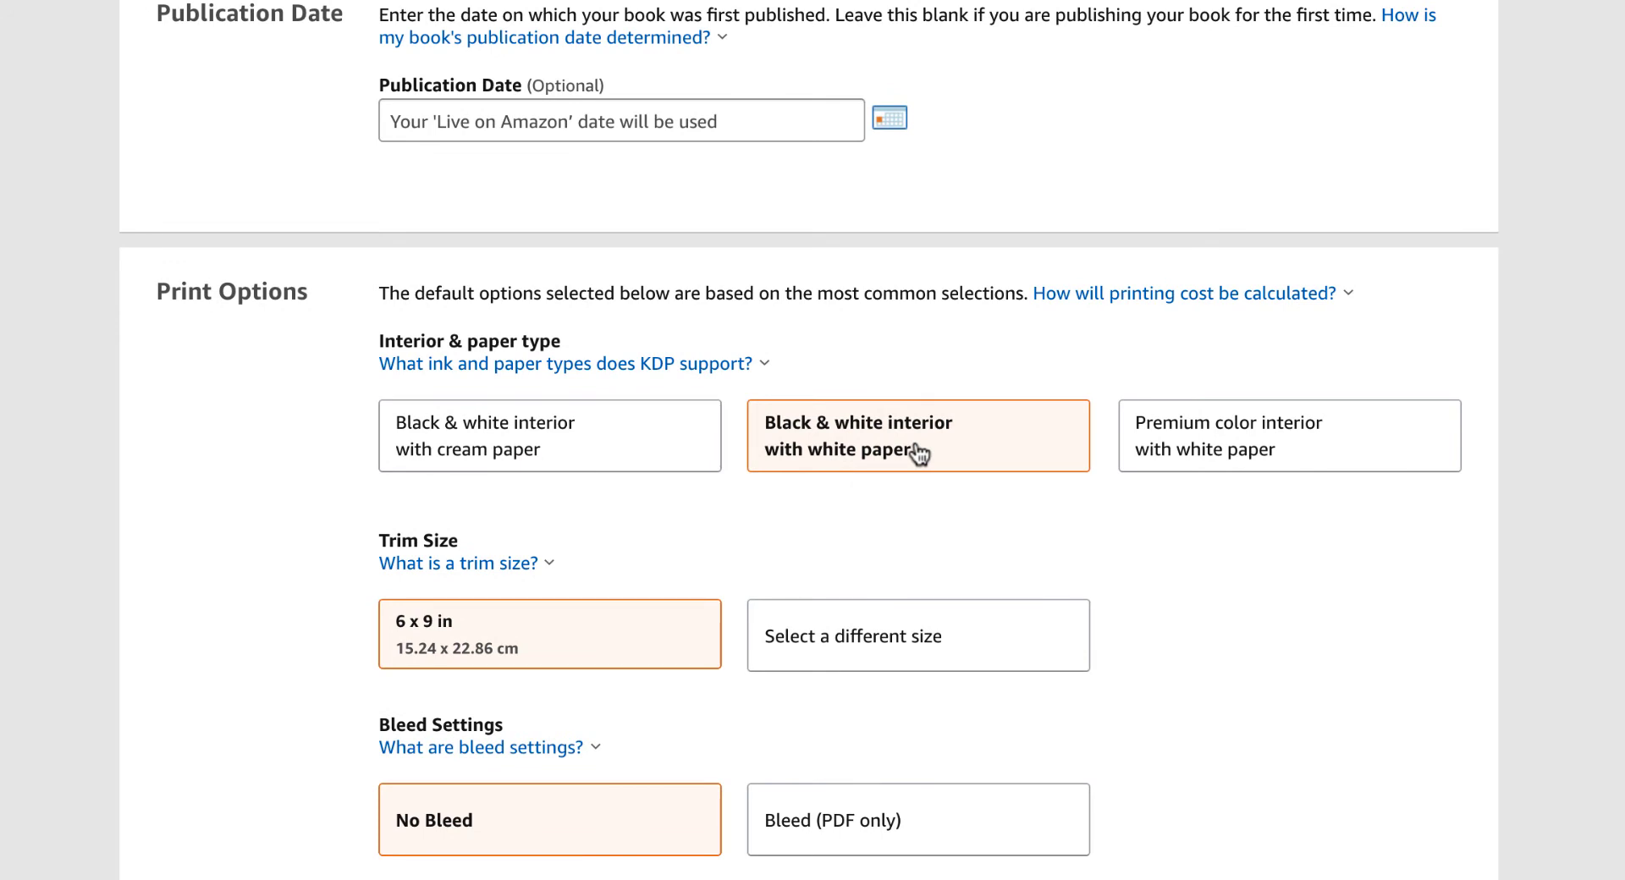
pyautogui.scroll(-3, 719, 420)
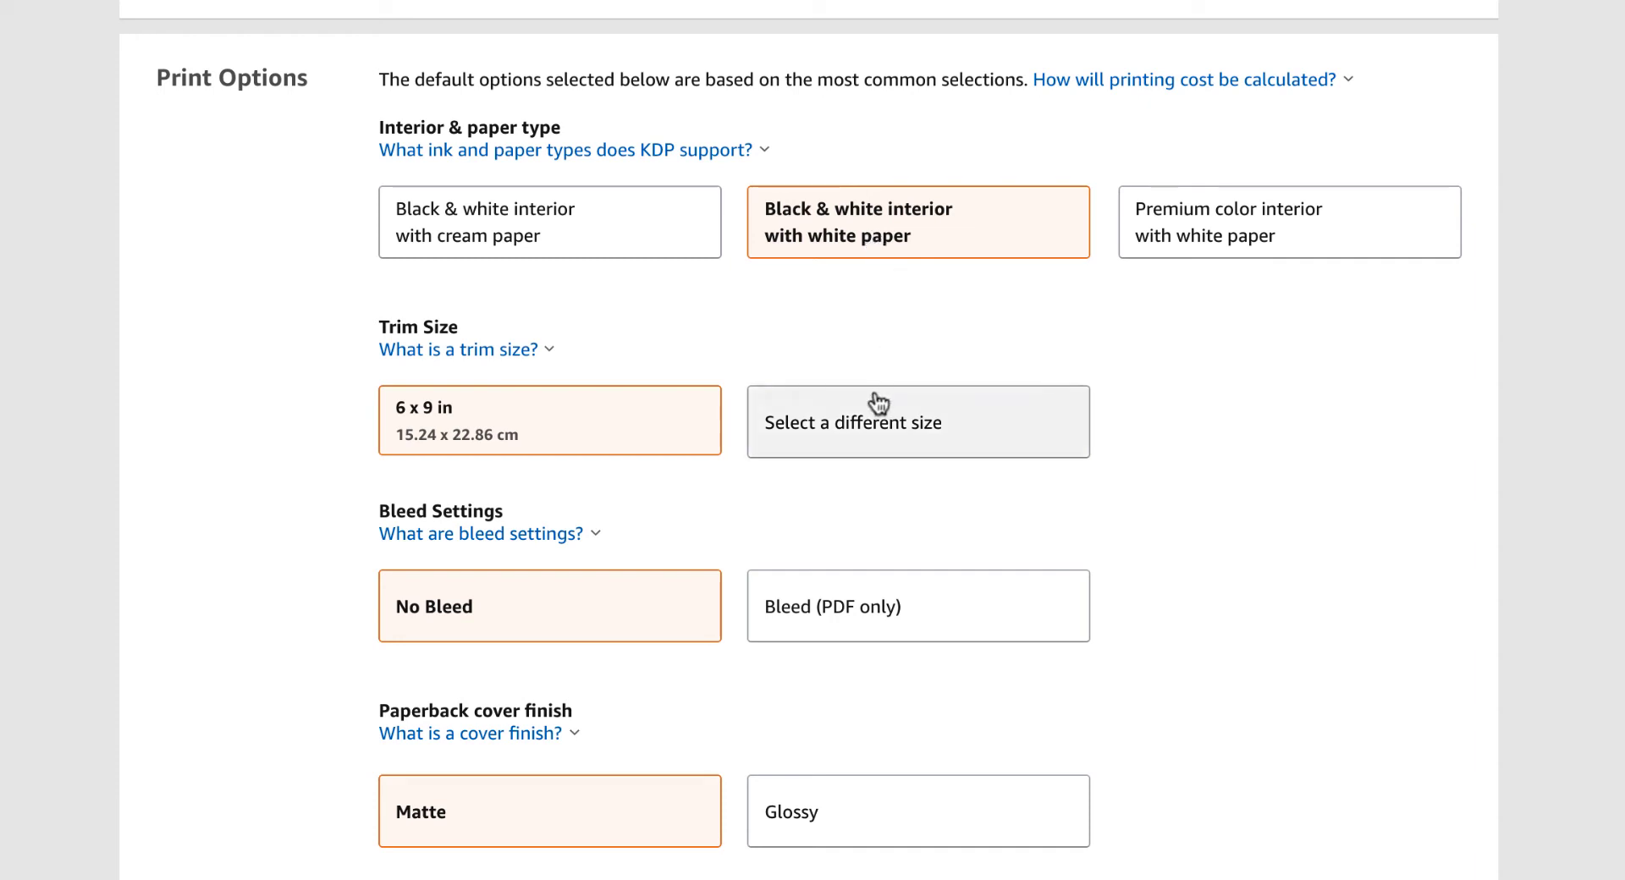
pyautogui.scroll(-3, 1044, 431)
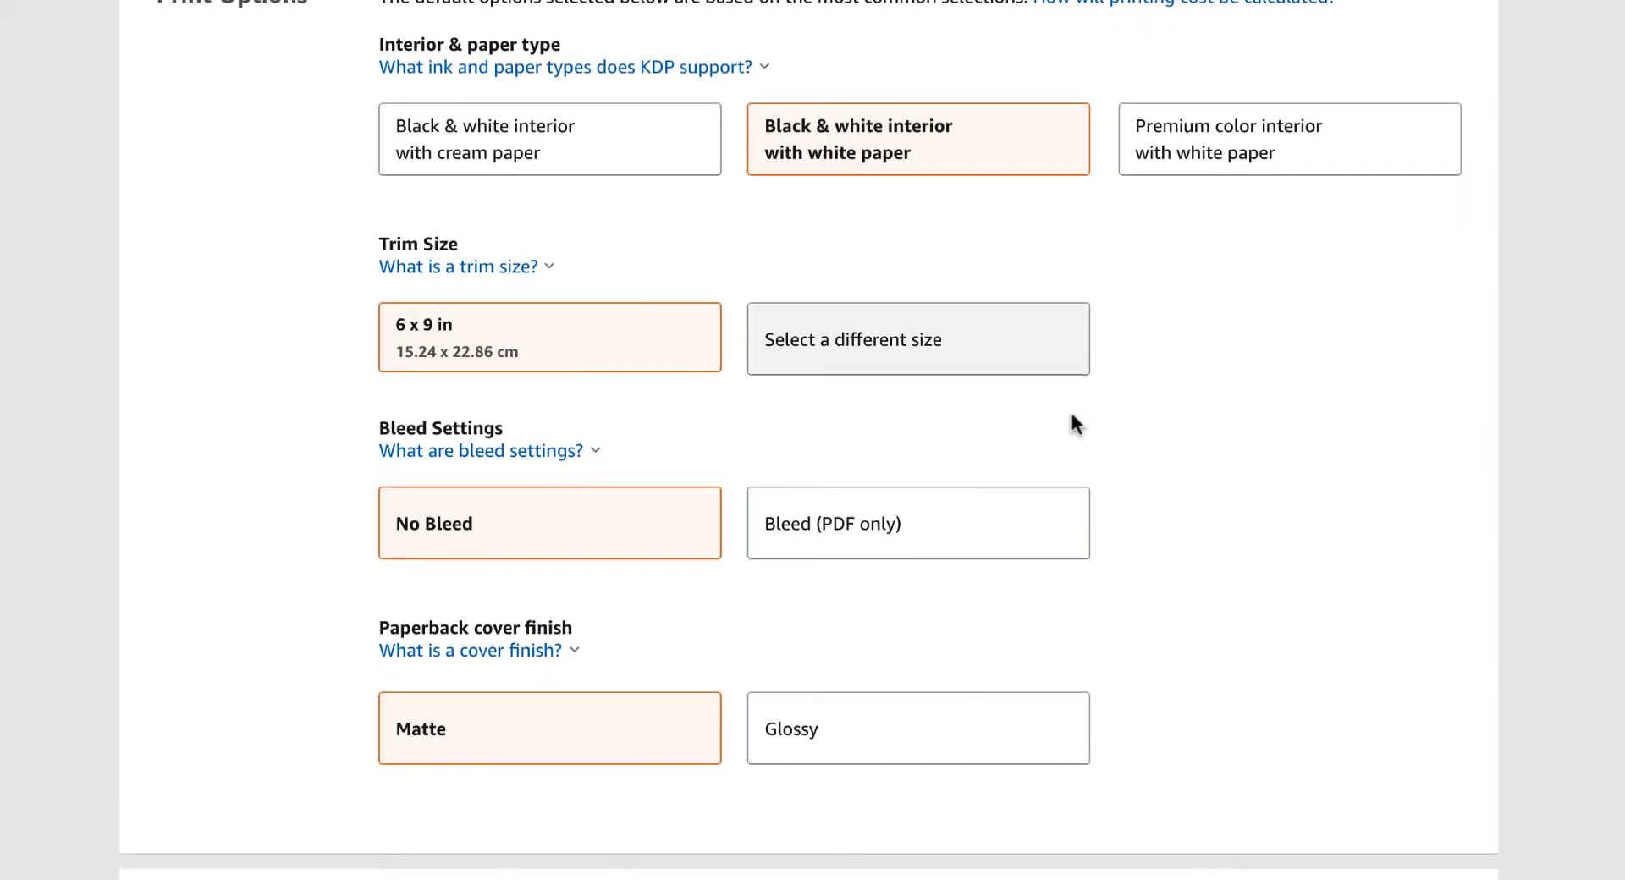
pyautogui.click(917, 424)
pyautogui.scroll(-3, 1307, 391)
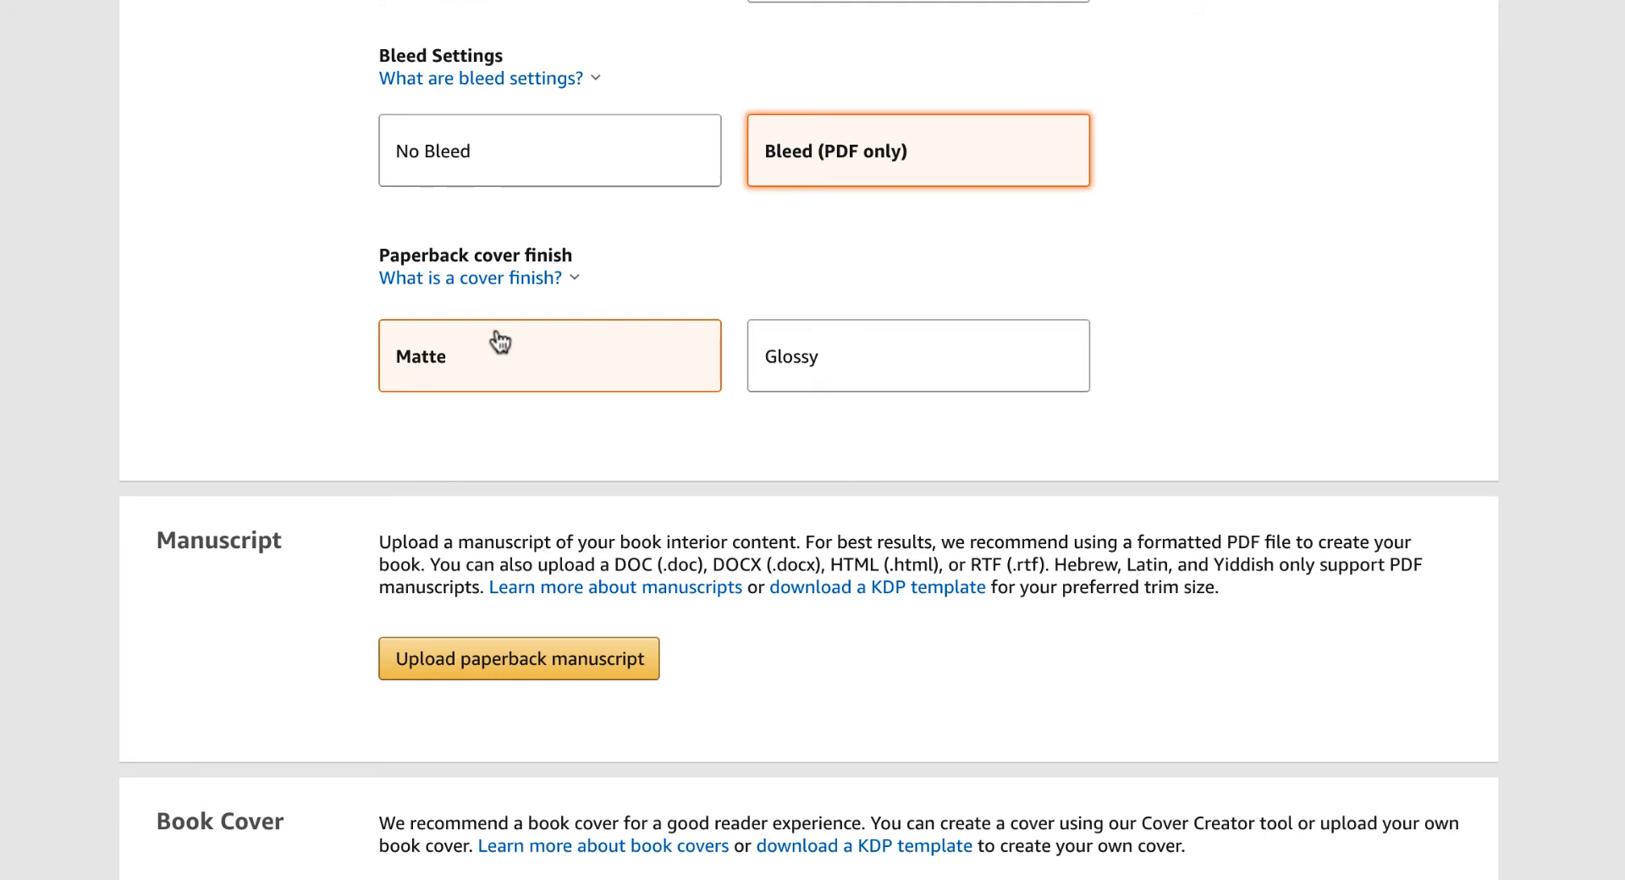
pyautogui.scroll(-1, 936, 348)
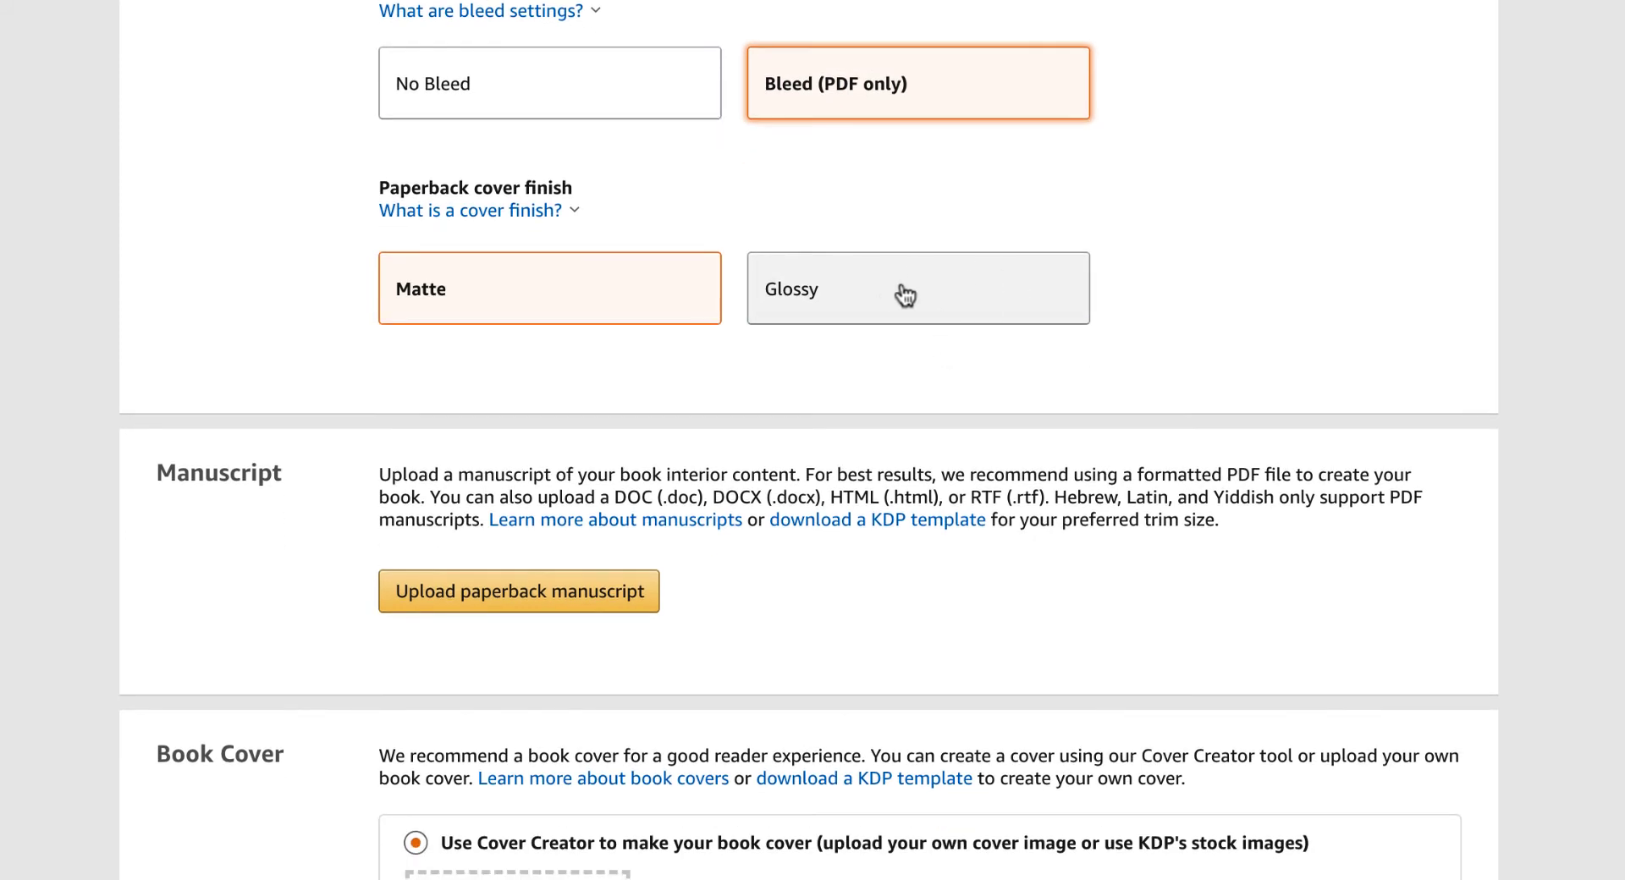
pyautogui.scroll(-3, 592, 409)
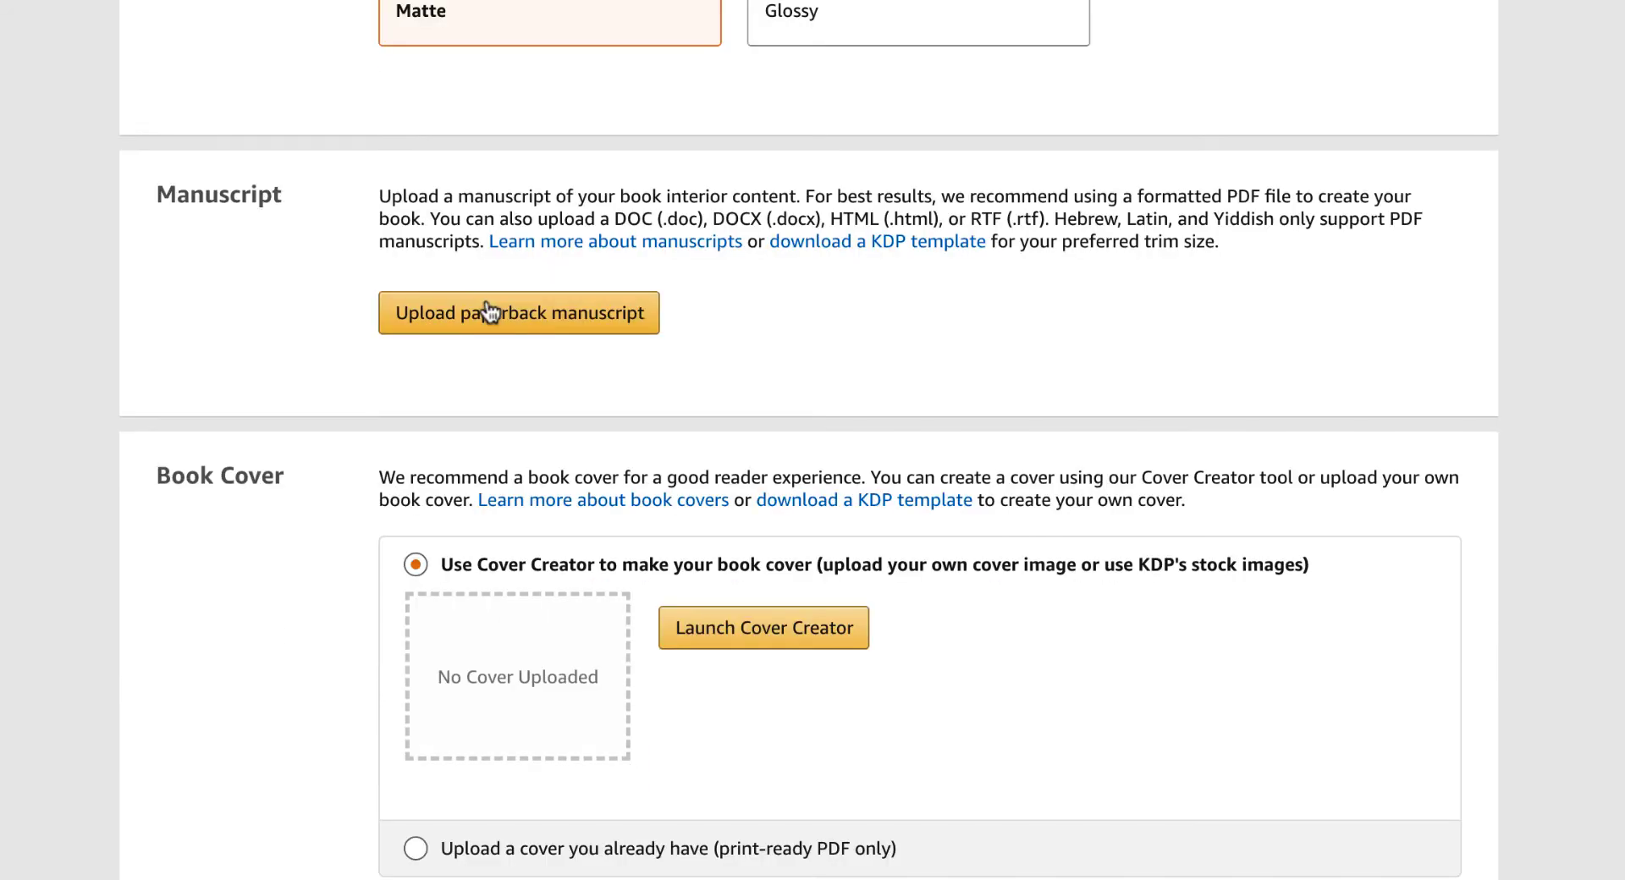
# Choose 'Upload a cover you already have (print-ready PDF only)' for the book cover.
pyautogui.scroll(-3, 853, 314)
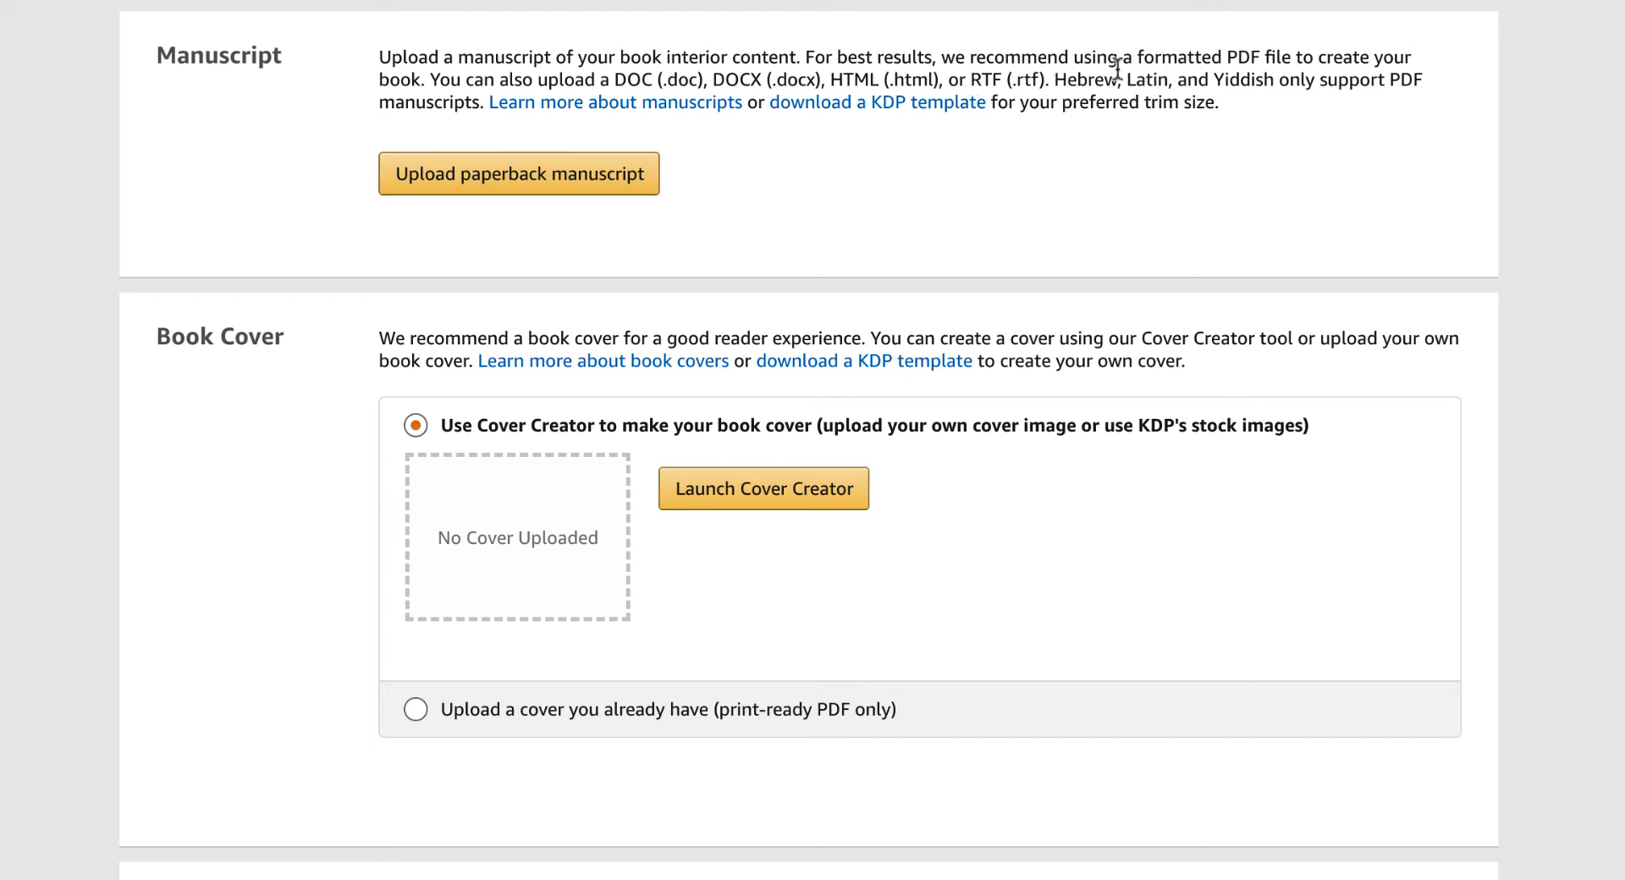
pyautogui.click(660, 711)
pyautogui.scroll(-2, 788, 380)
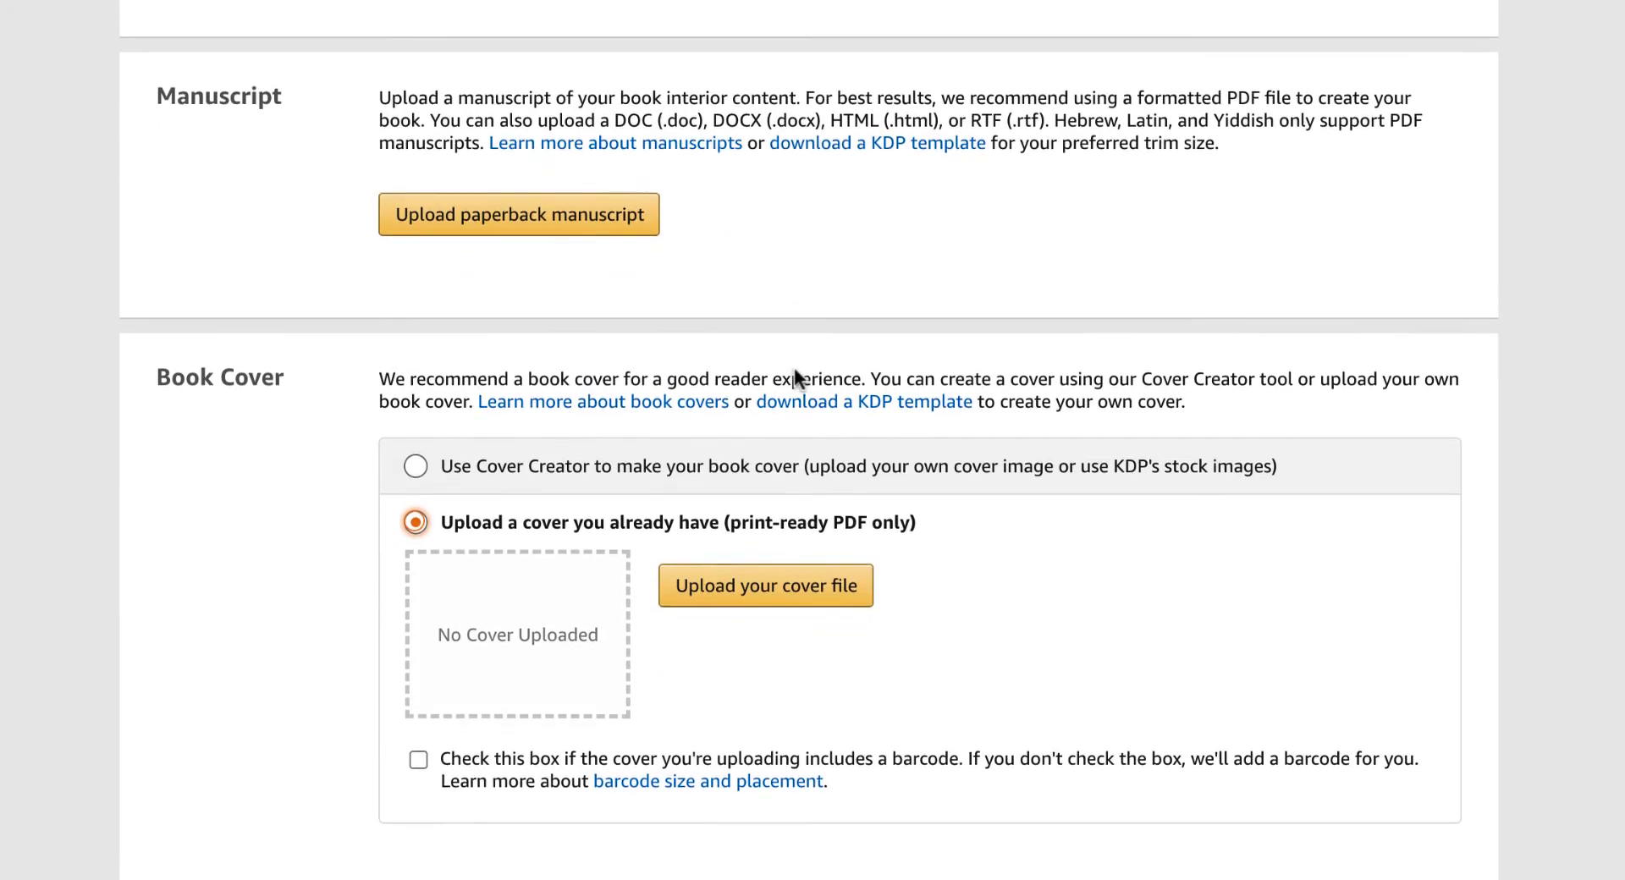
# Choose fishinglogbookcover1.pdf from the fishing folder in Recents as the cover file.
pyautogui.click(748, 598)
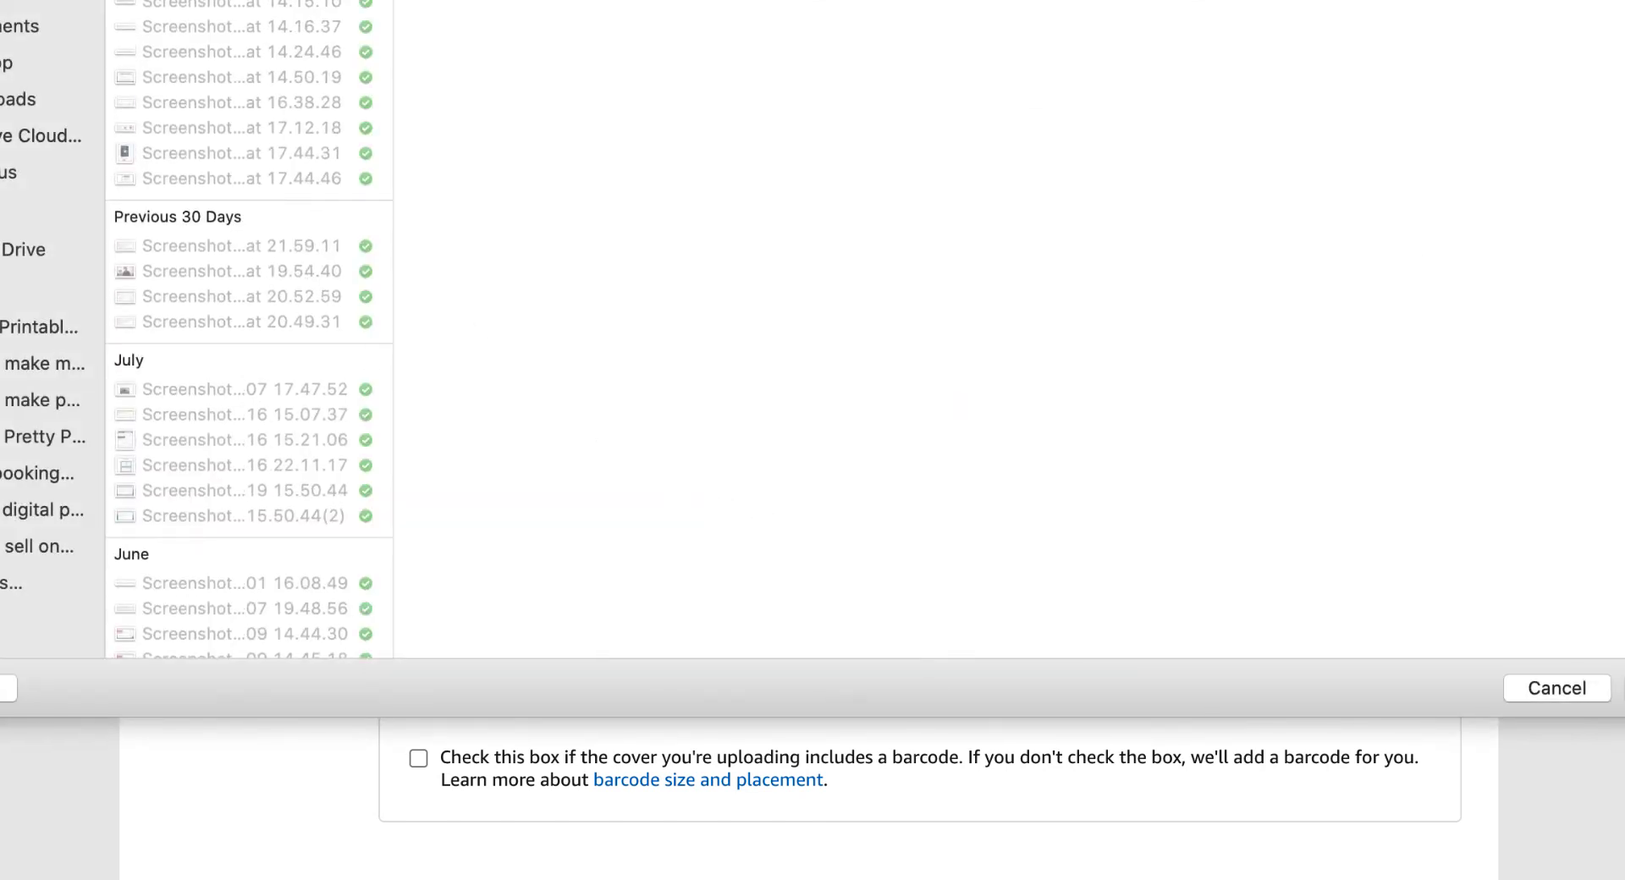
pyautogui.click(2, 34)
pyautogui.click(217, 3)
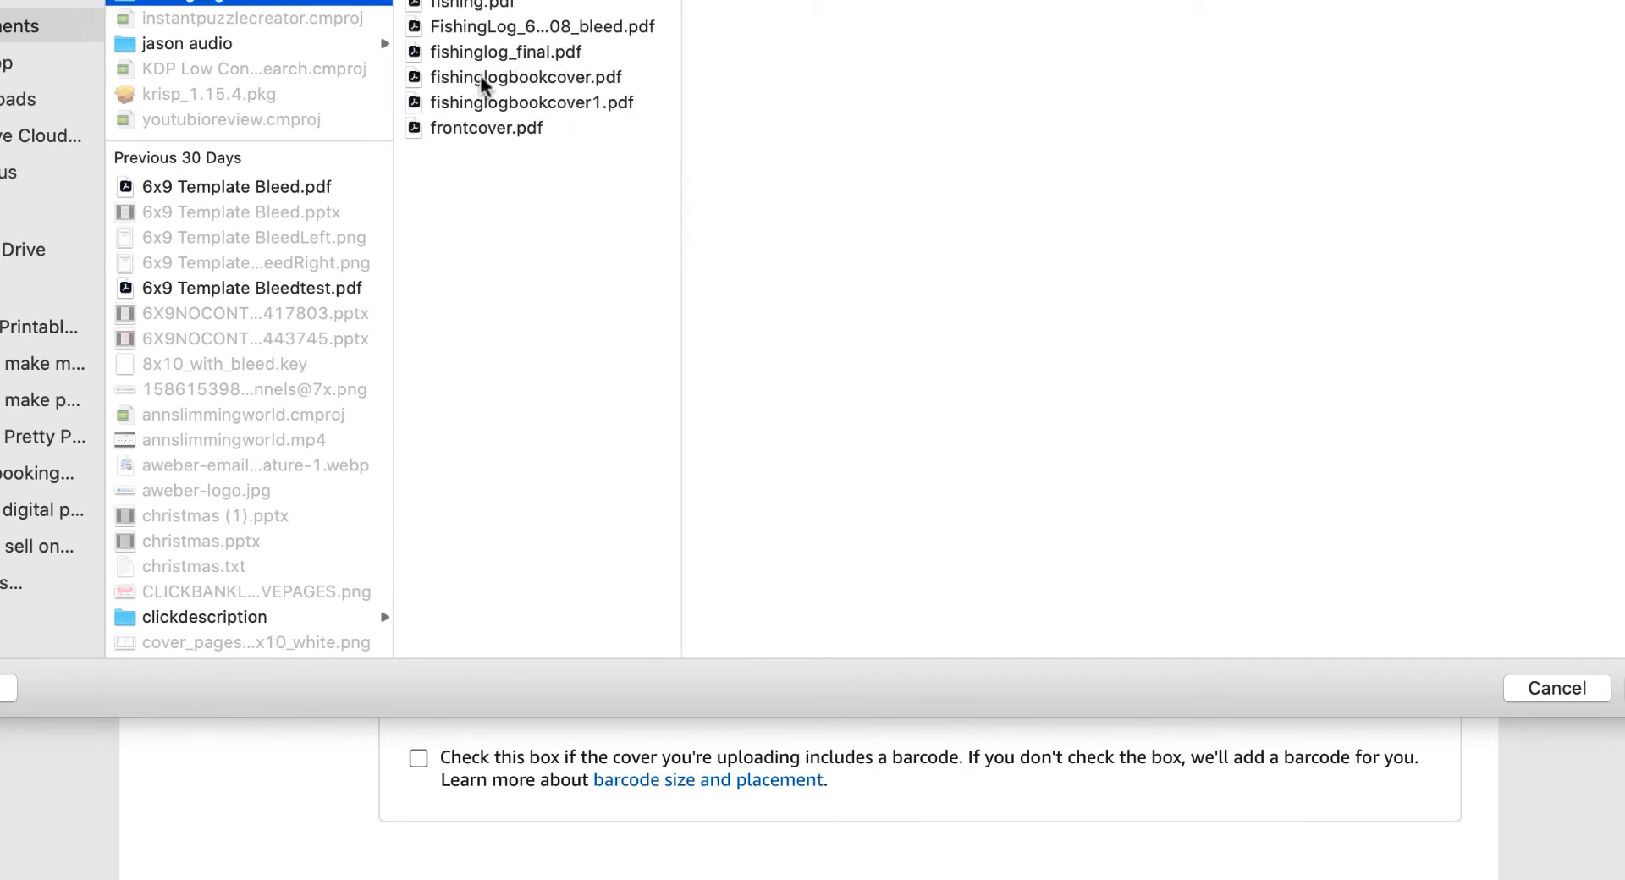
pyautogui.click(547, 49)
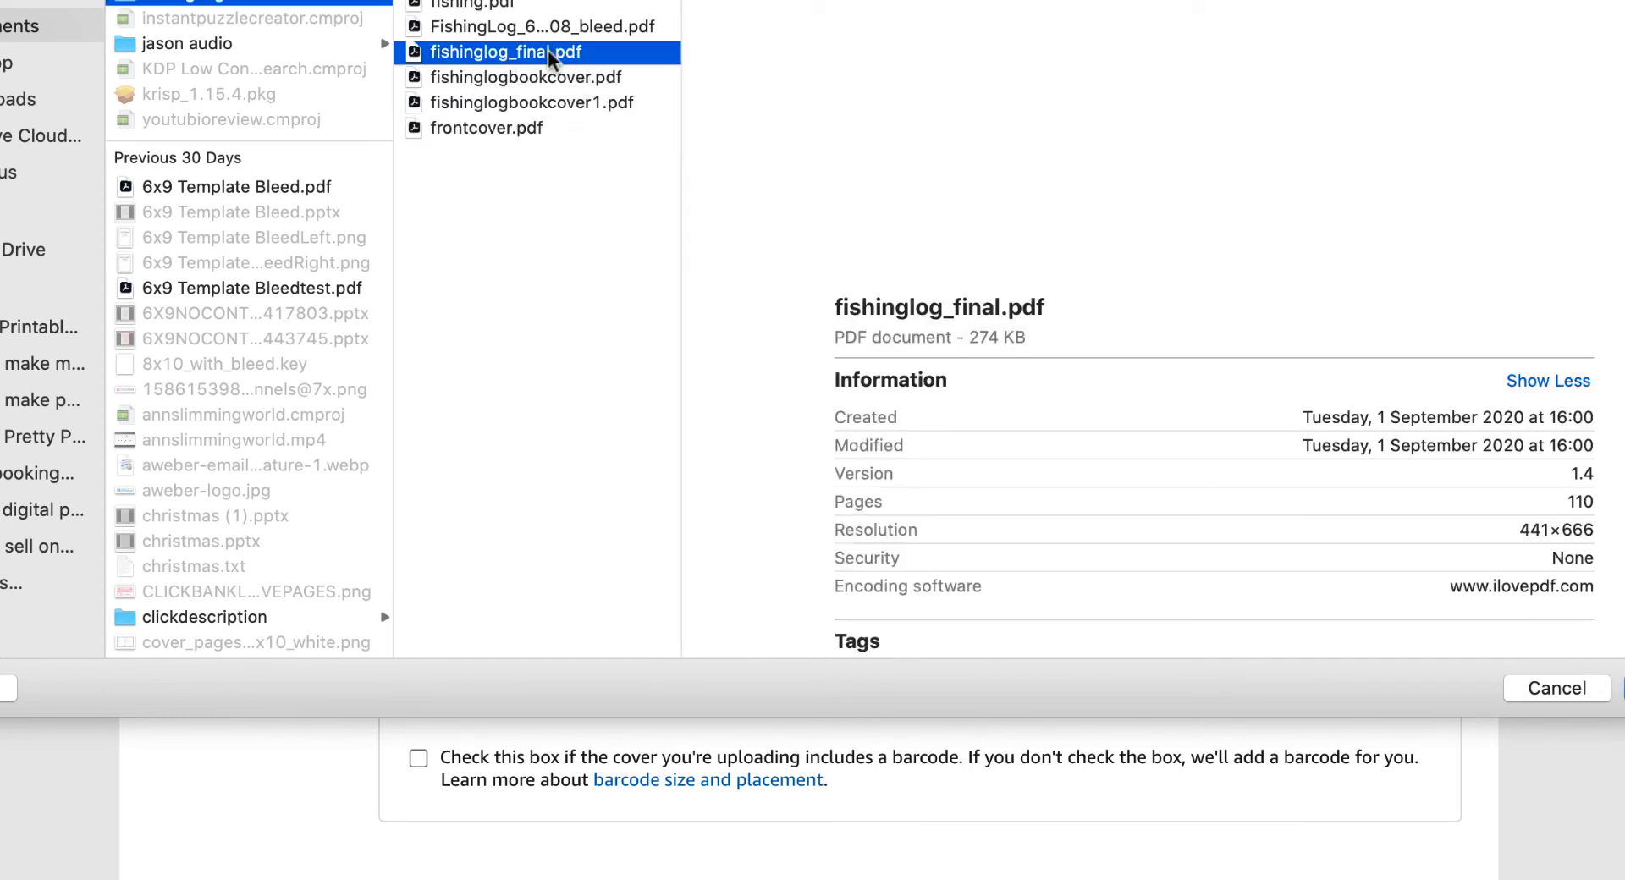
pyautogui.click(527, 100)
pyautogui.press('Return')
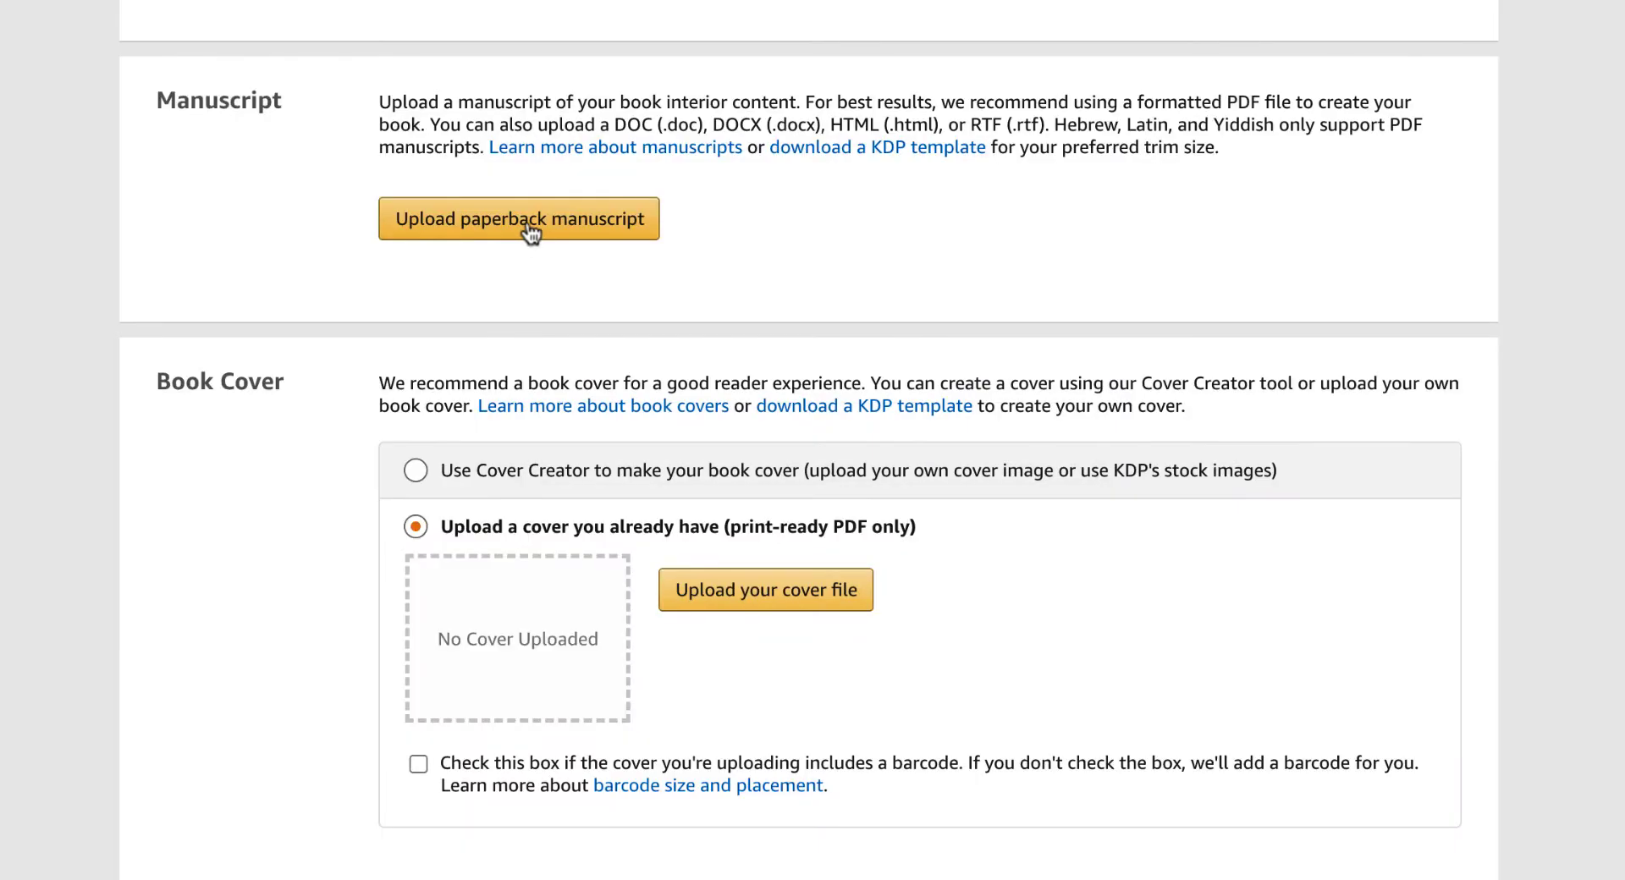
# Upload fishing_merged.pdf as the interior manuscript and wait for both upload confirmations.
pyautogui.click(530, 227)
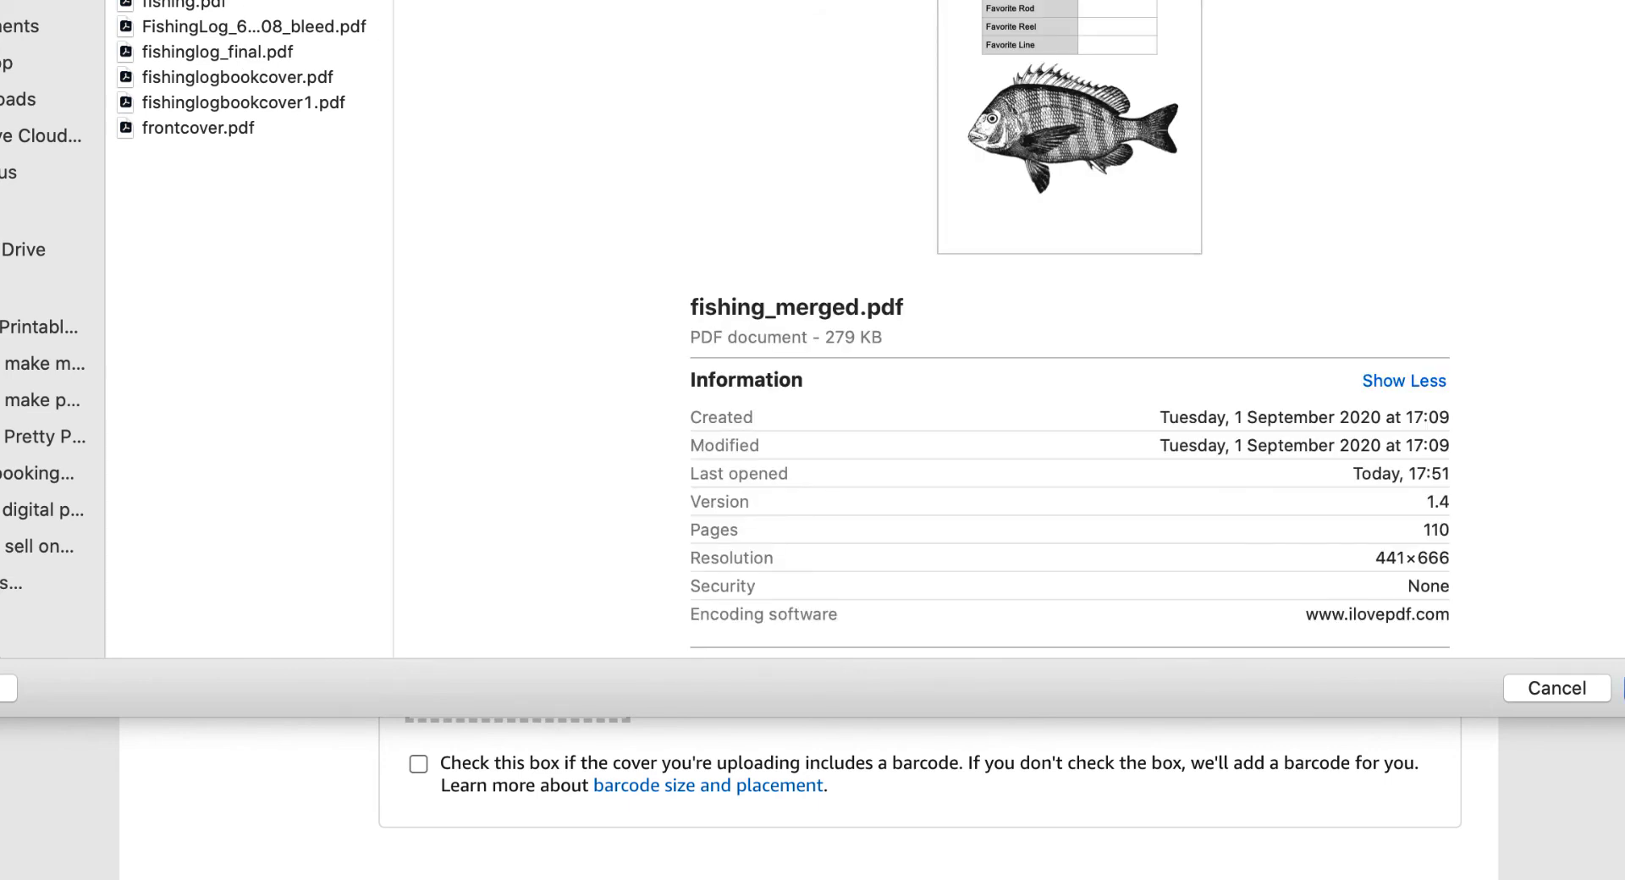
pyautogui.press('Return')
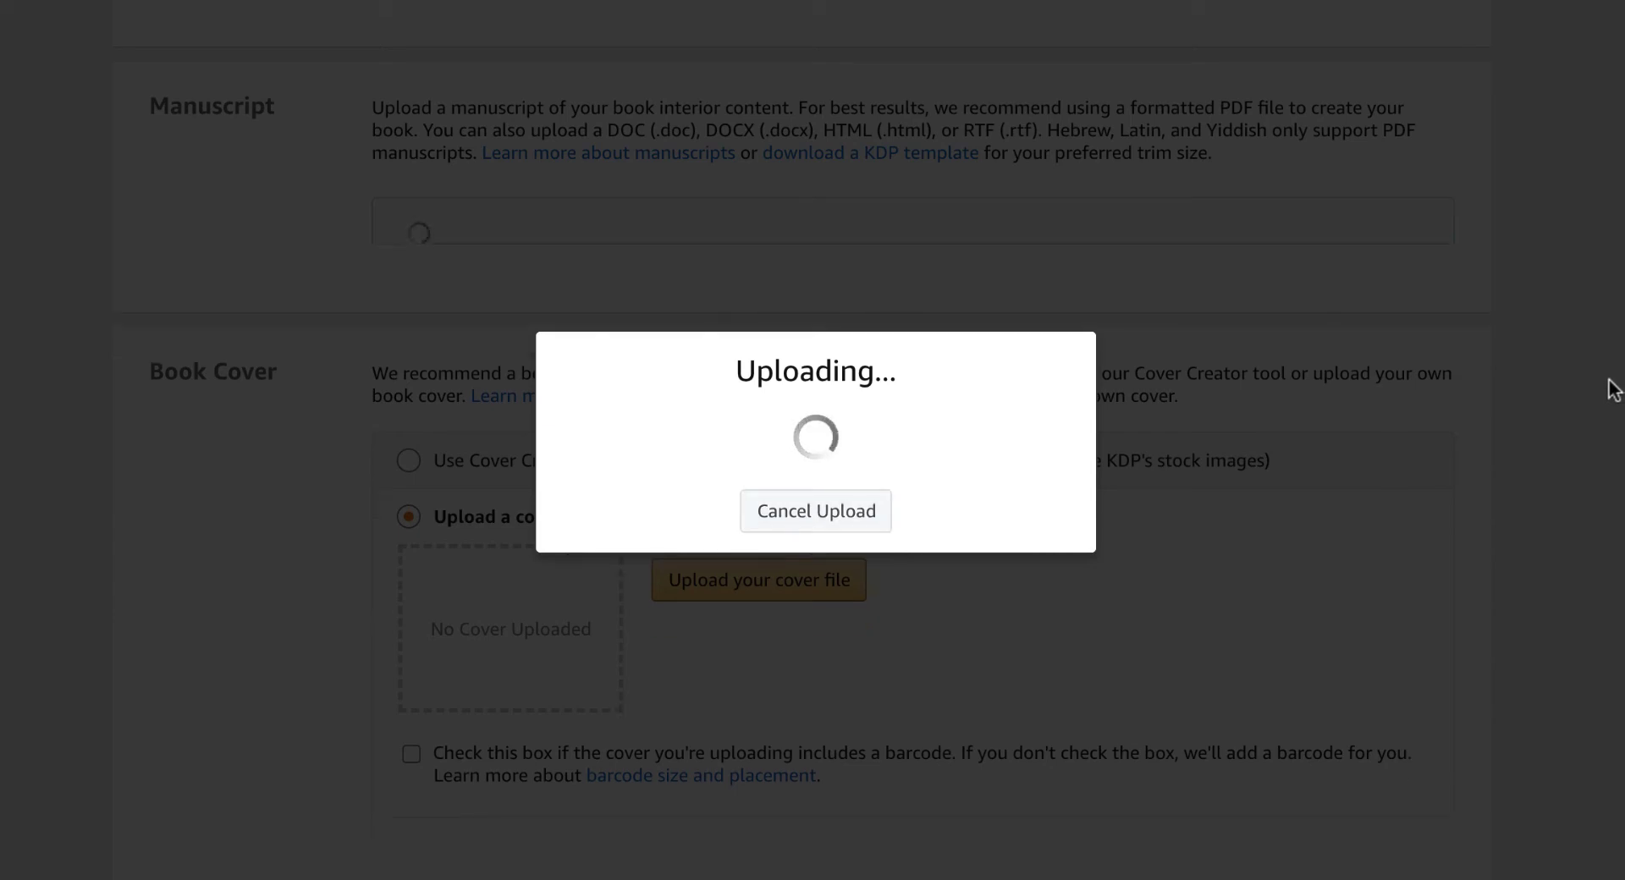
pyautogui.scroll(-3, 1613, 390)
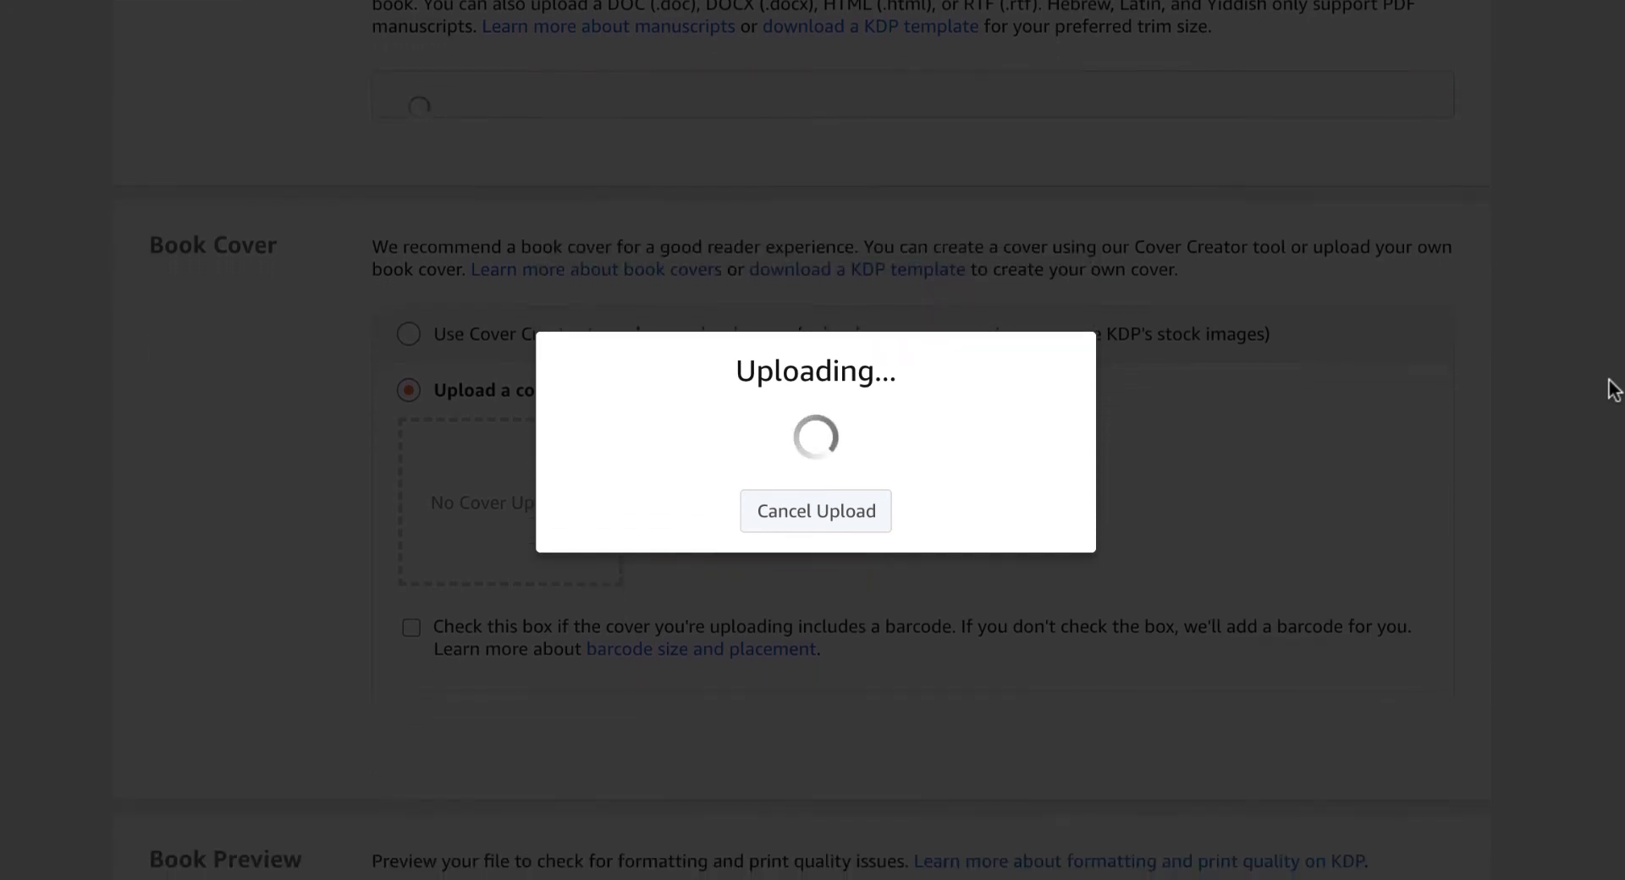
pyautogui.scroll(-3, 1613, 390)
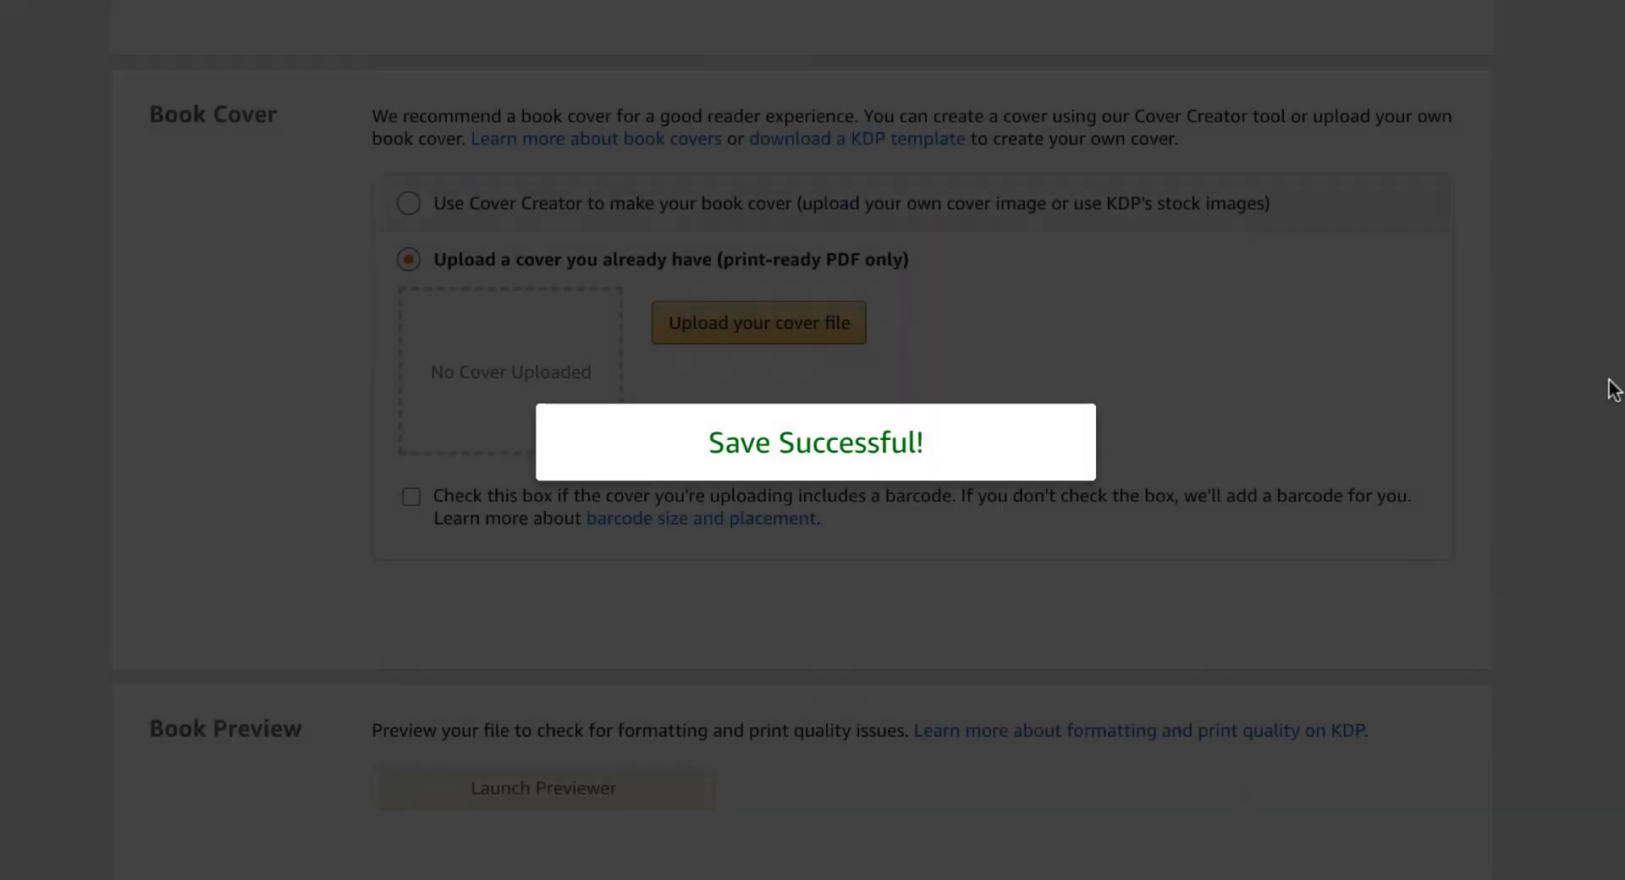
pyautogui.scroll(-3, 1613, 389)
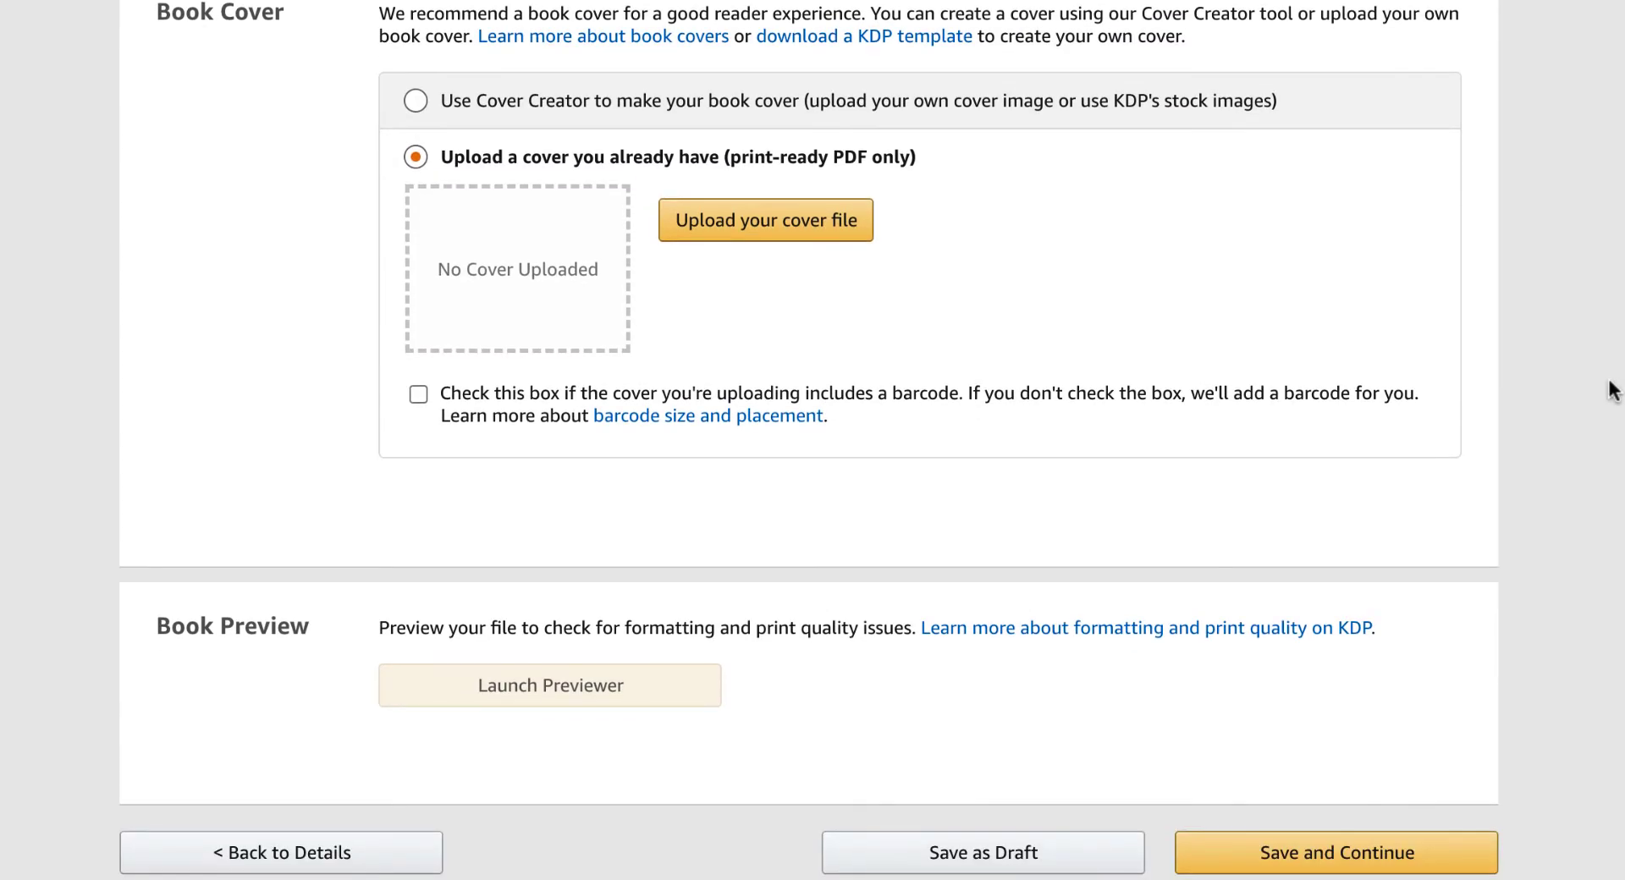
pyautogui.scroll(5, 1613, 390)
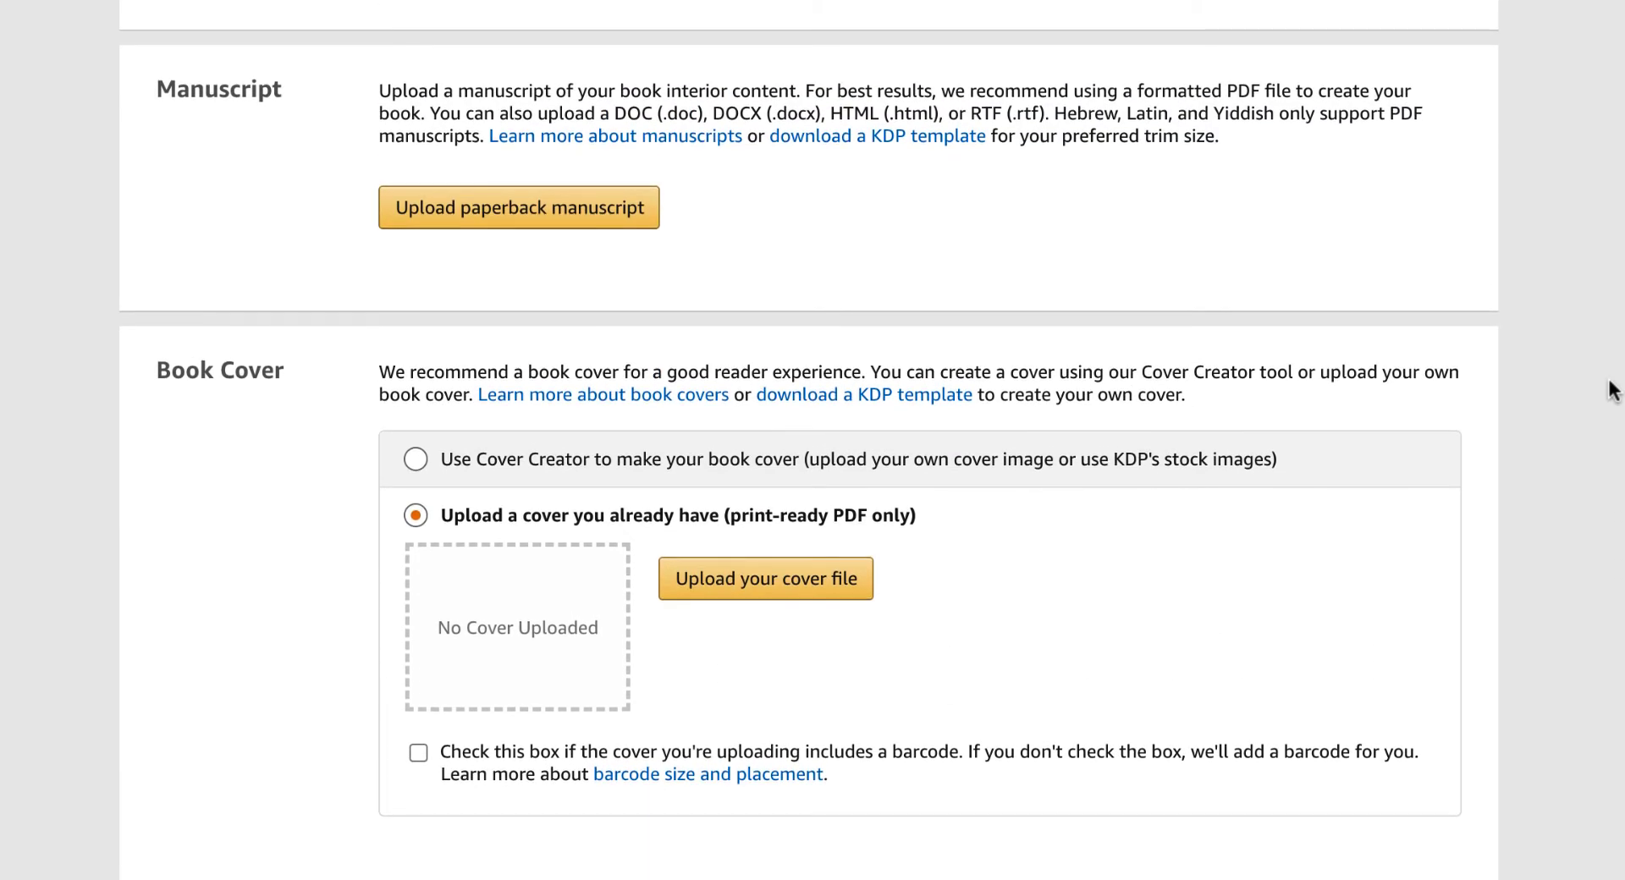
pyautogui.scroll(-3, 1613, 391)
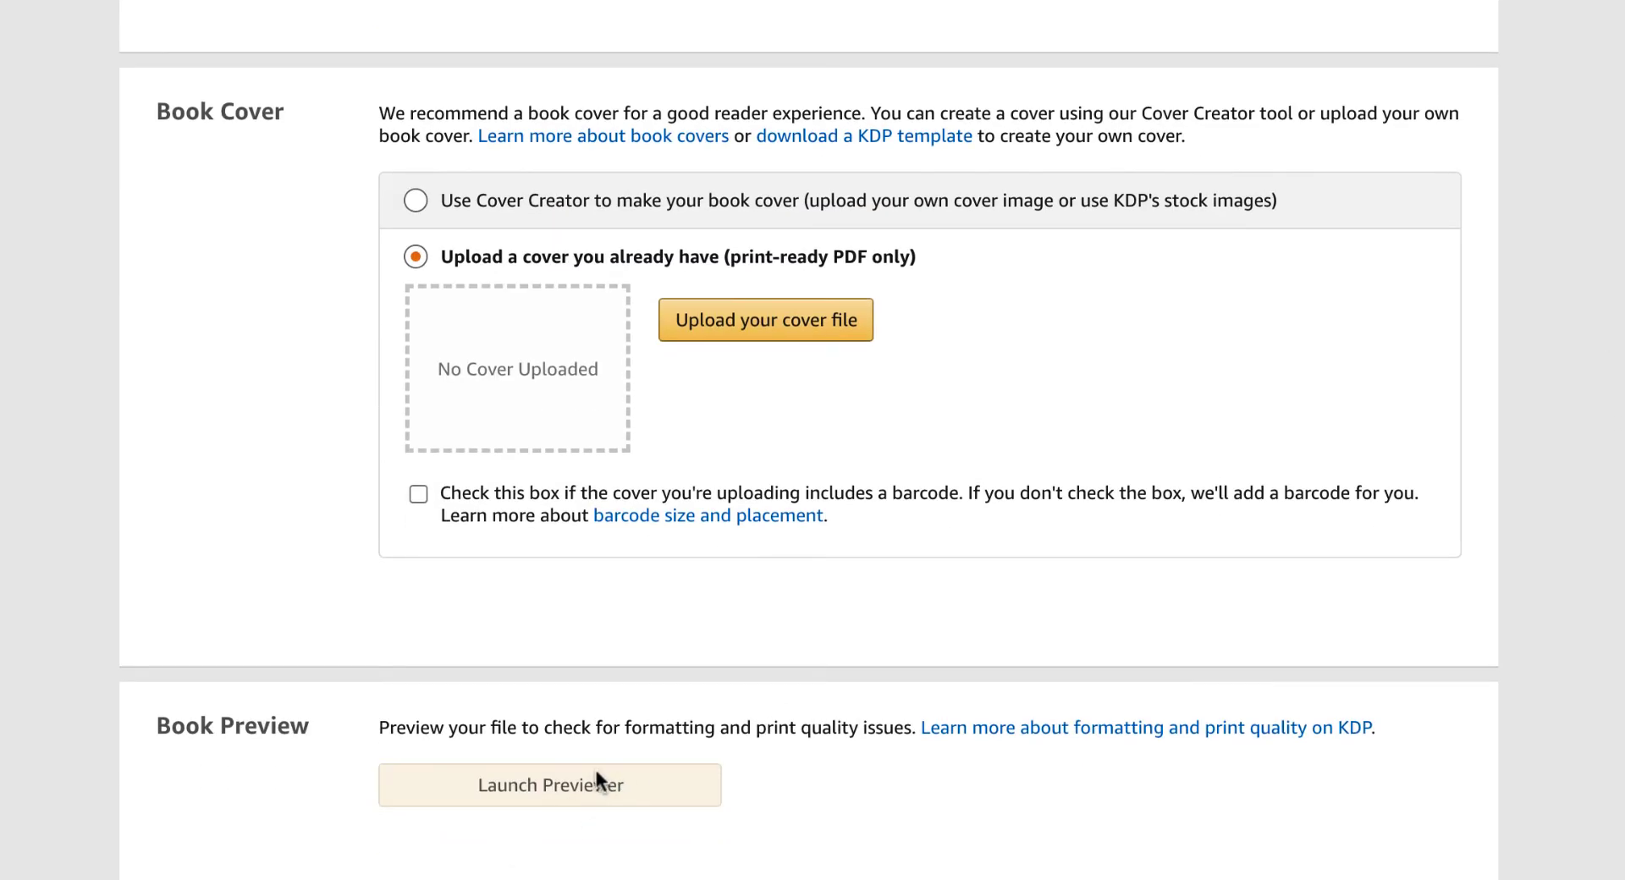
pyautogui.scroll(-2, 594, 779)
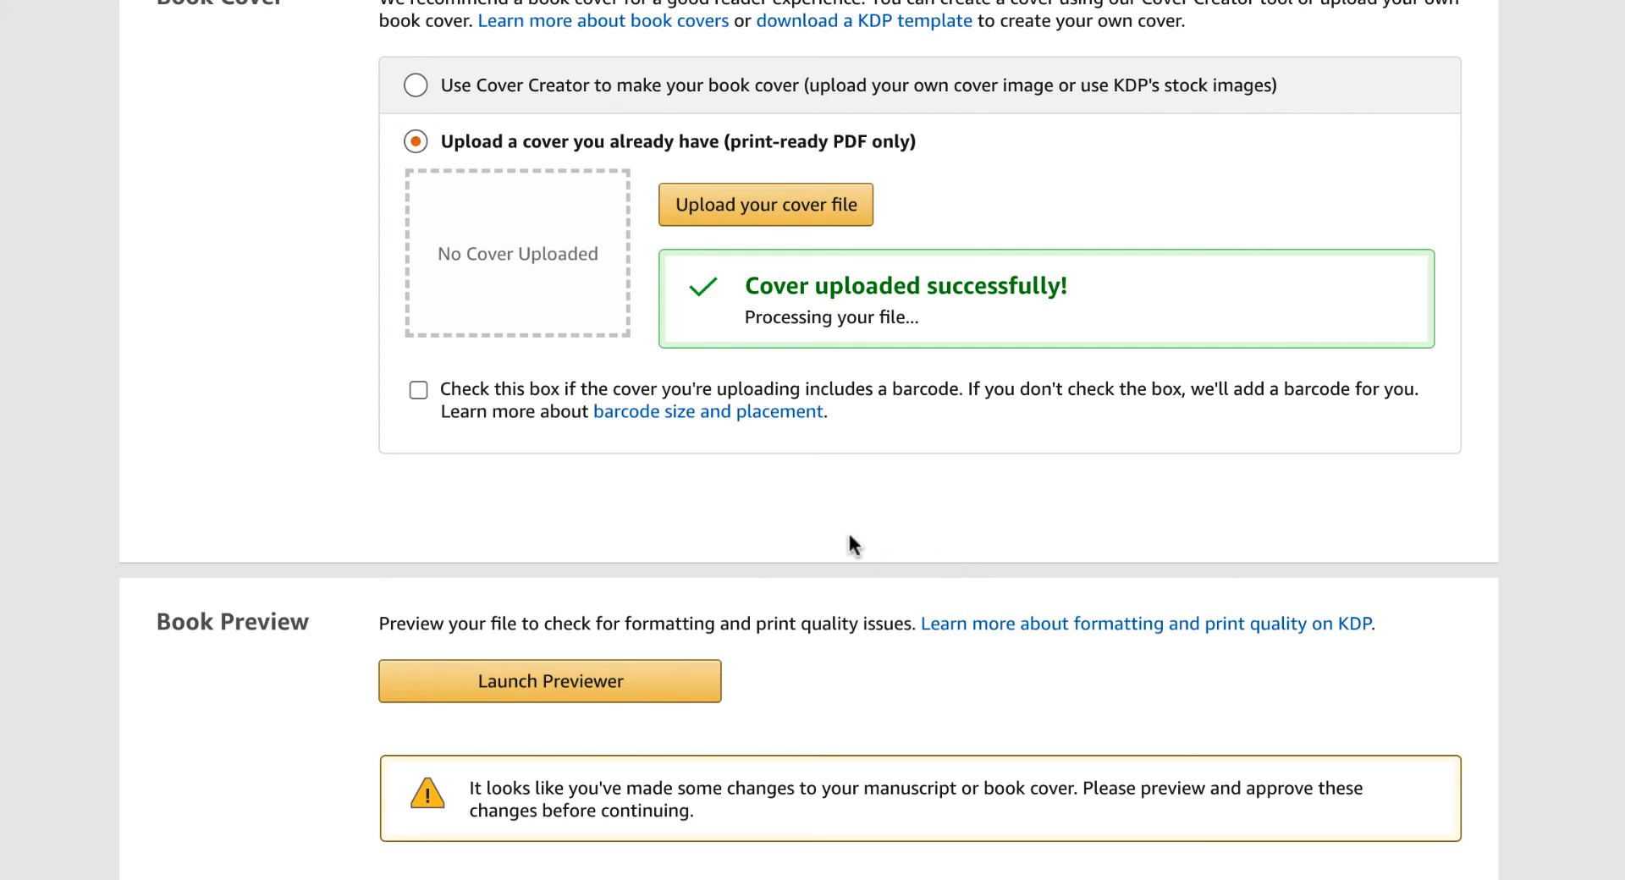
pyautogui.scroll(-1, 840, 550)
pyautogui.scroll(1, 841, 550)
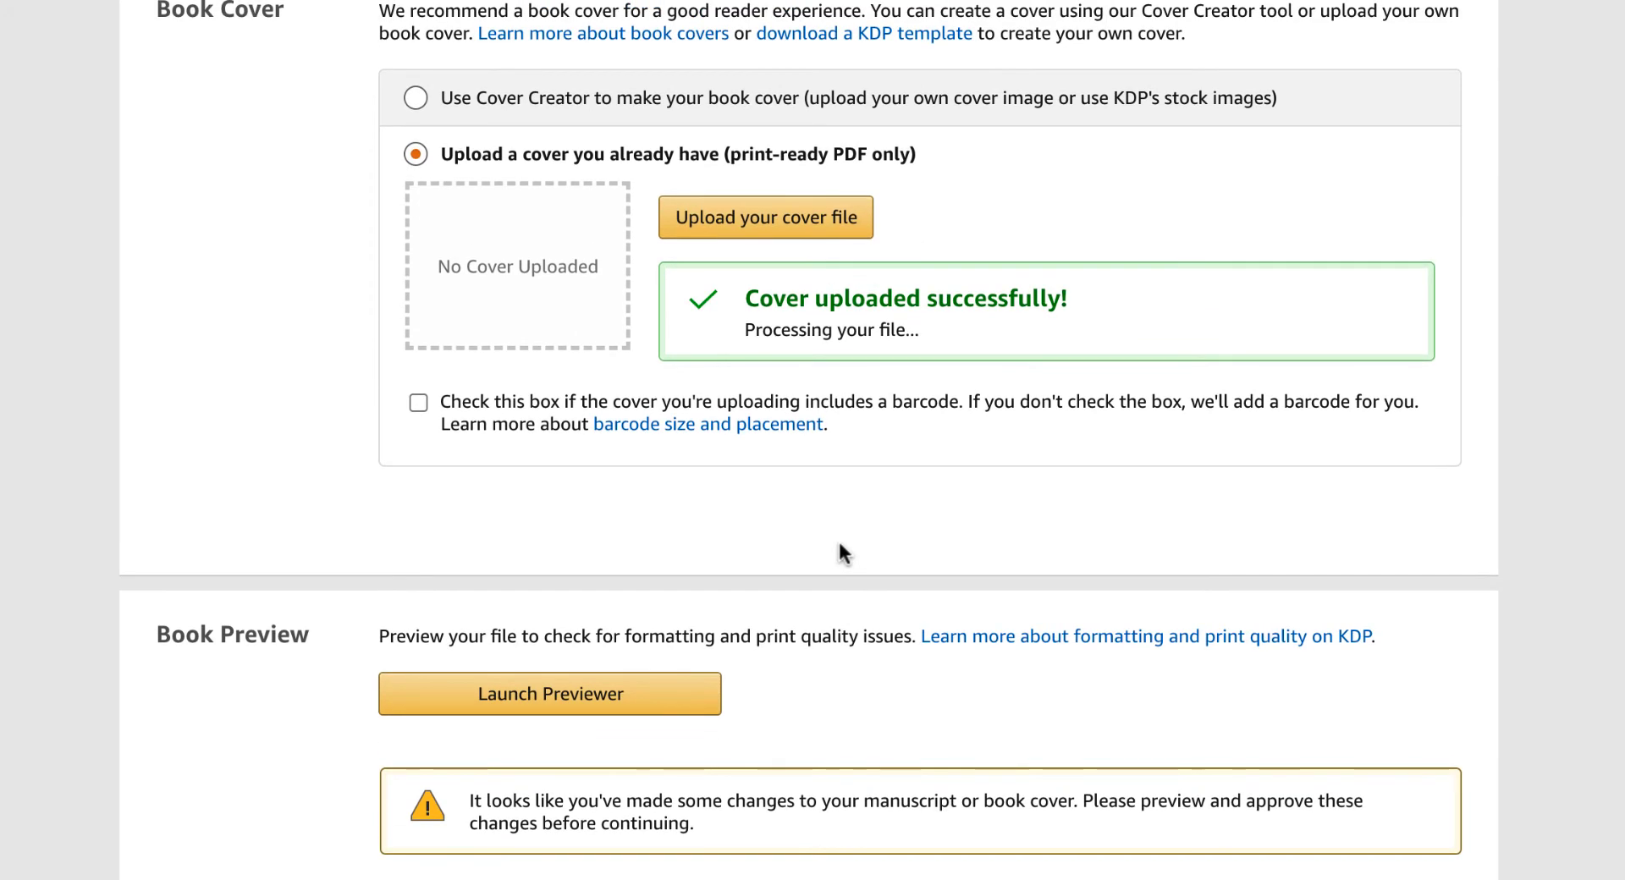
pyautogui.scroll(2, 841, 551)
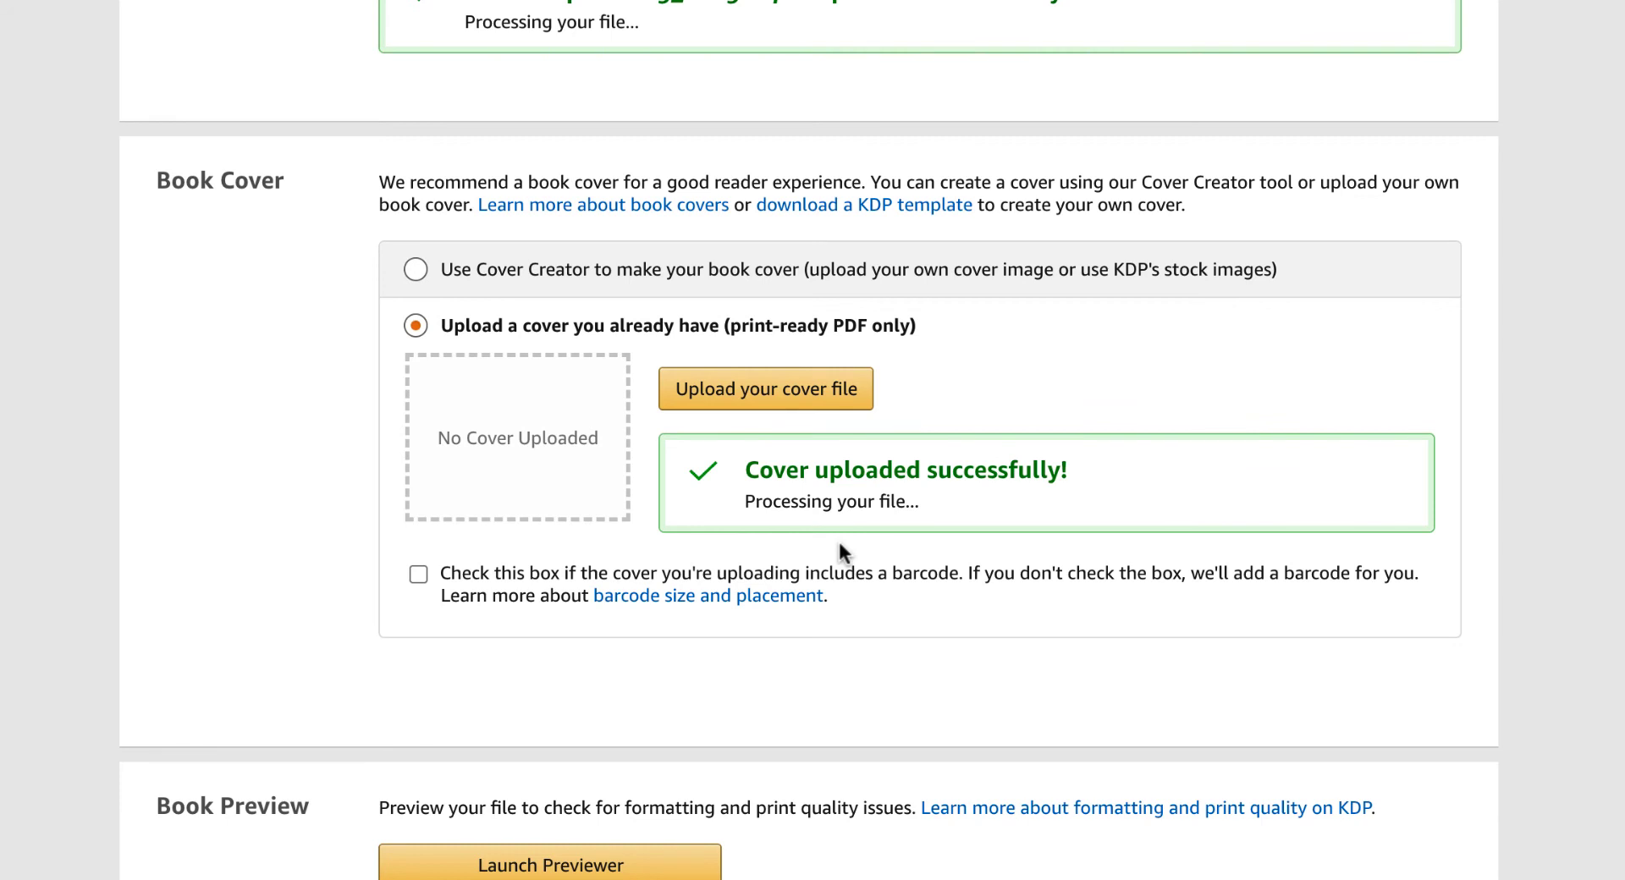
pyautogui.scroll(2, 839, 544)
pyautogui.scroll(-4, 1067, 551)
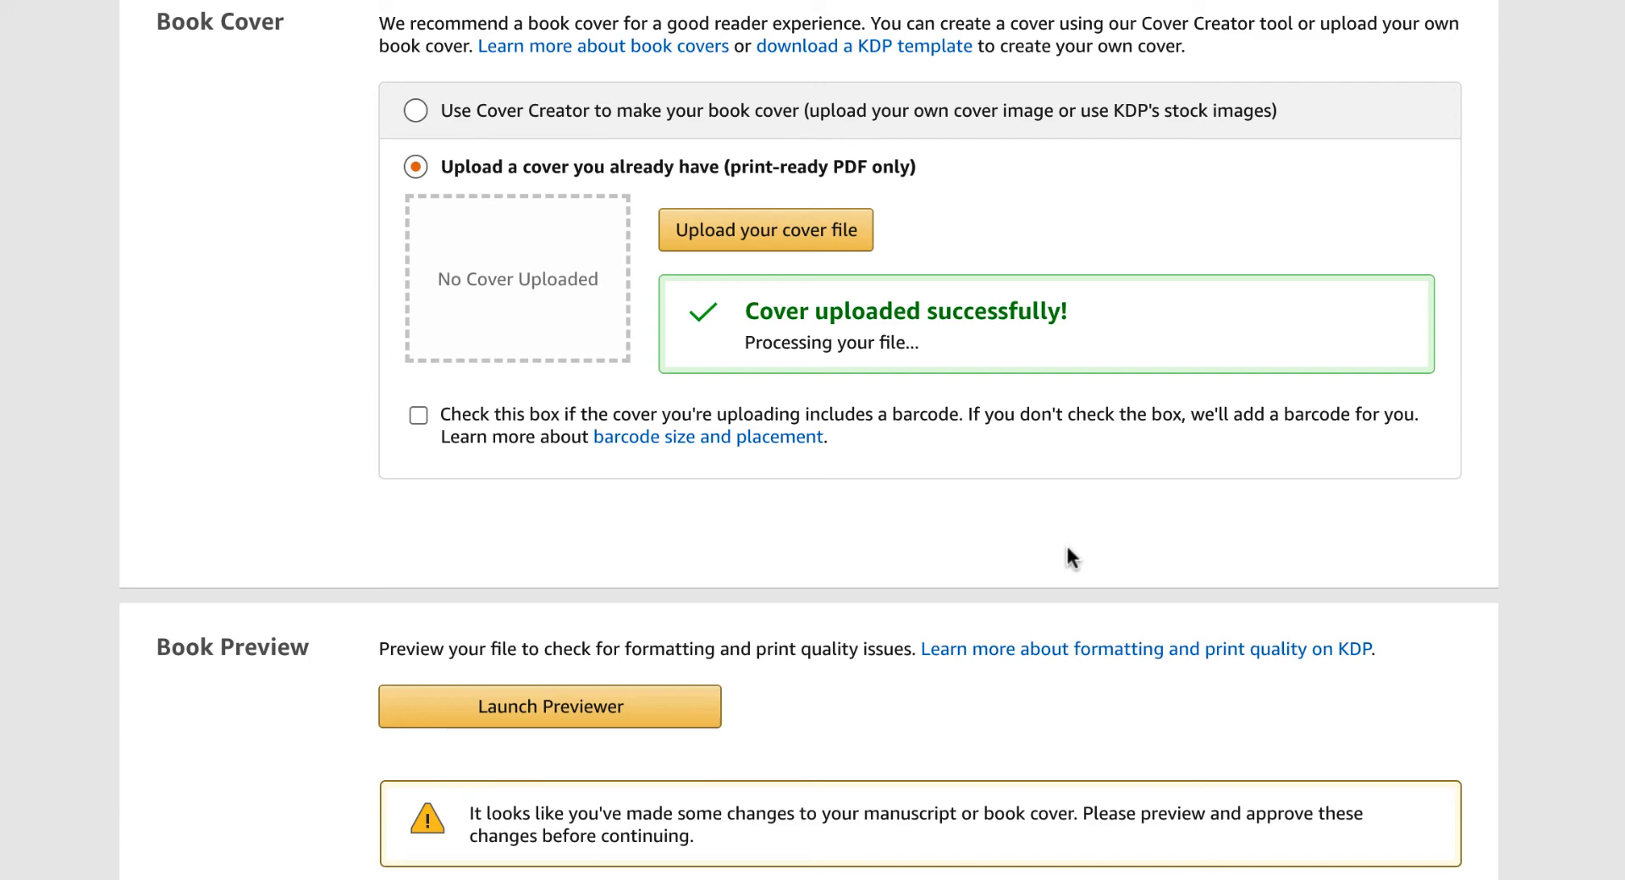
pyautogui.scroll(7, 1068, 556)
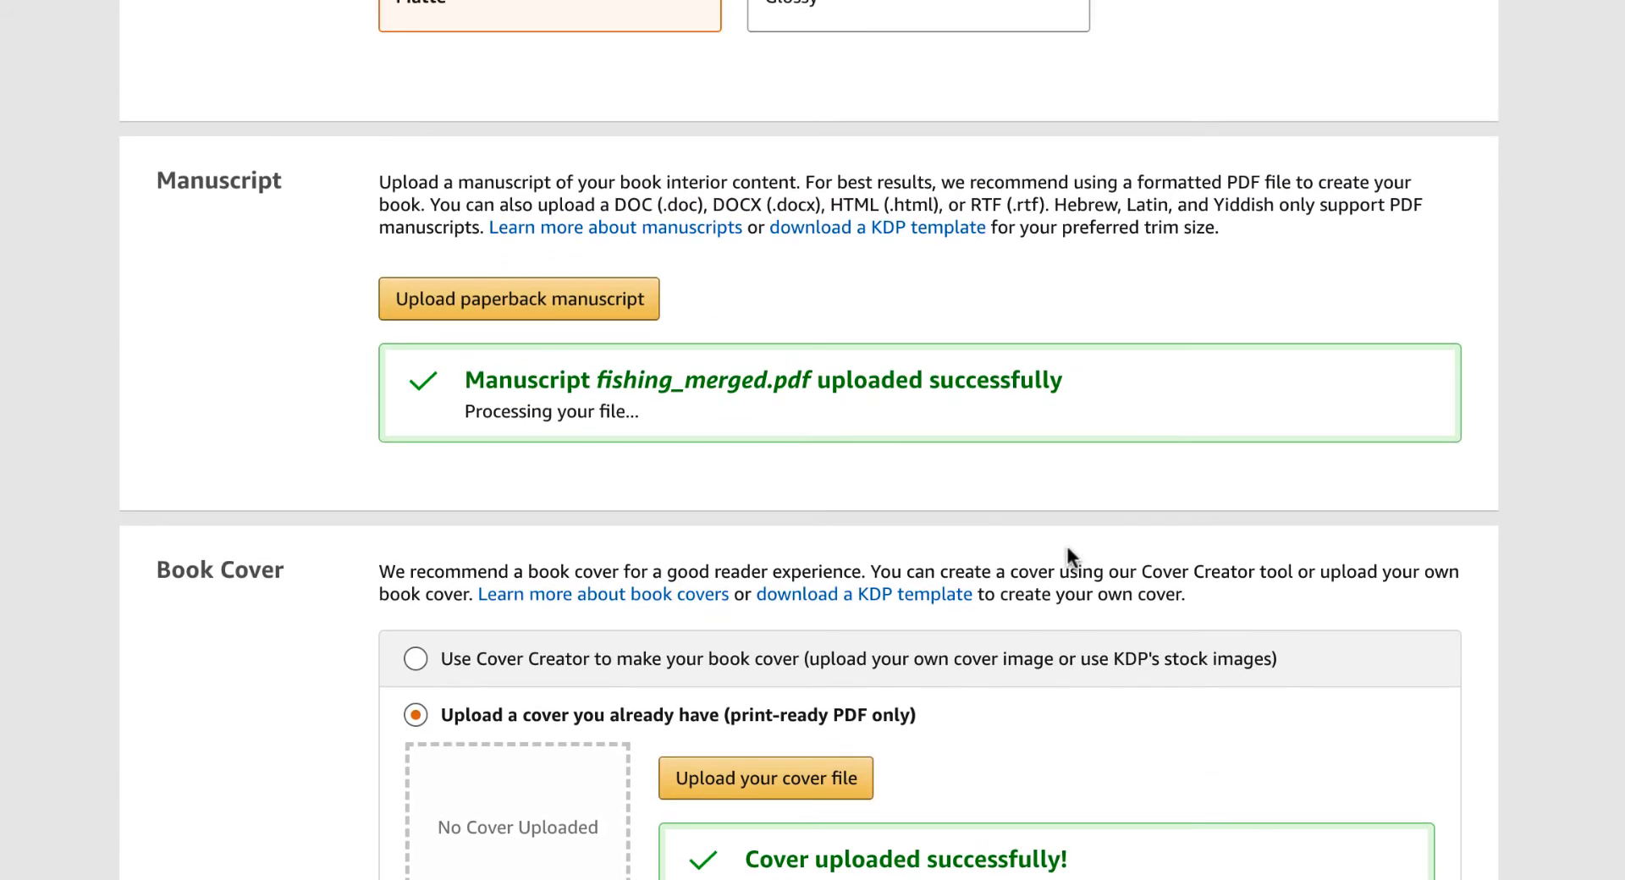
pyautogui.scroll(-6, 1068, 557)
# Launch the Print Previewer and check the fish-pattern cover spread and Please Check notes.
pyautogui.click(542, 791)
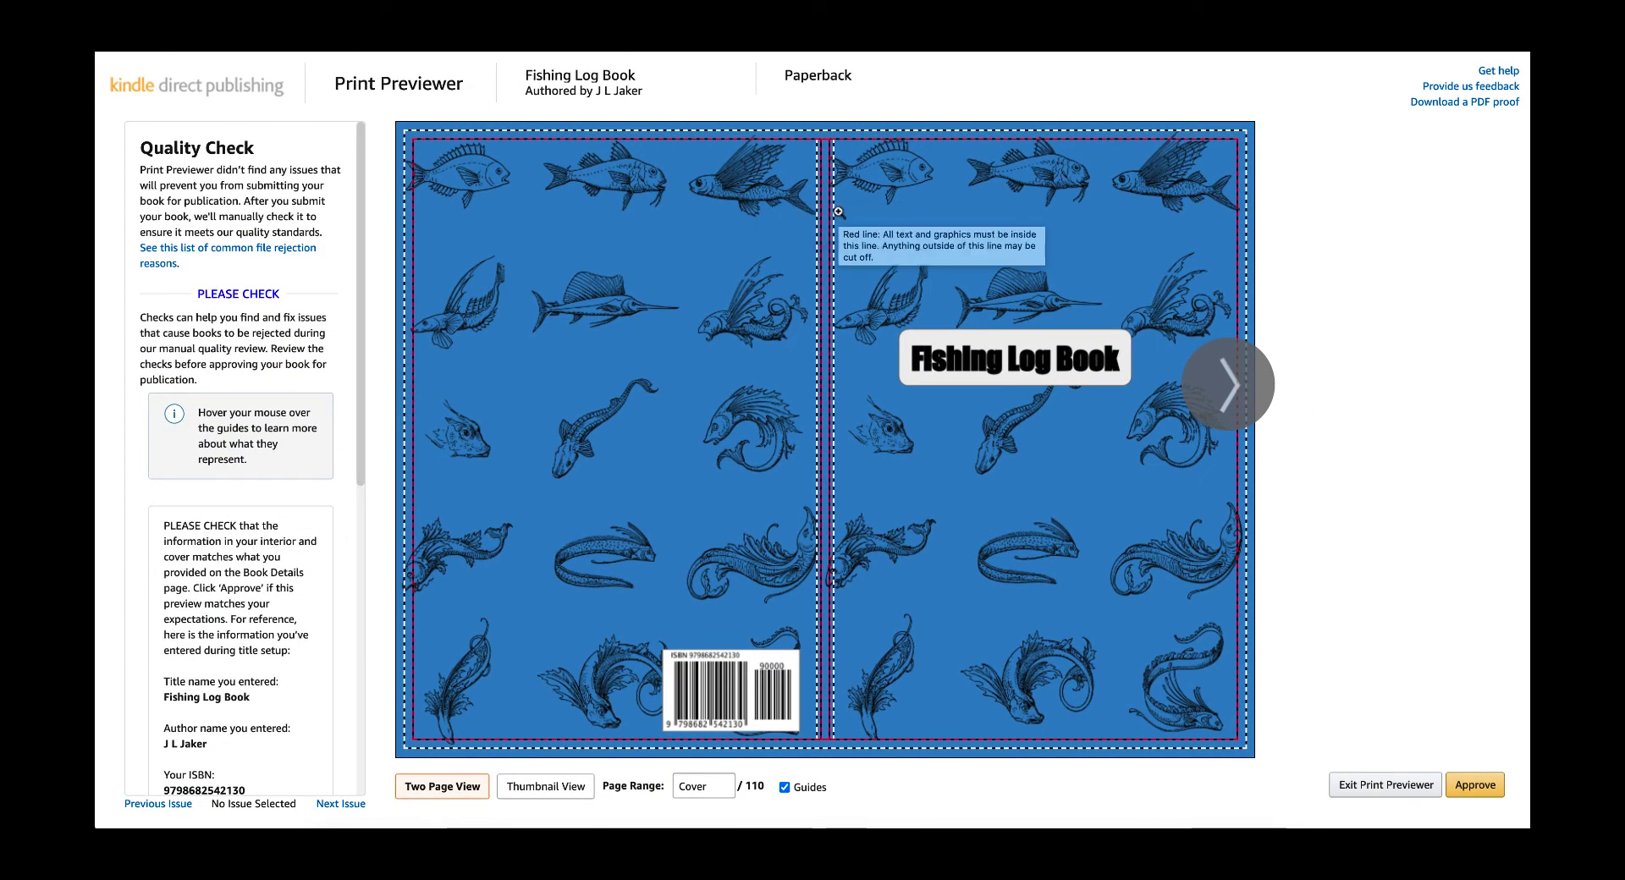
pyautogui.moveTo(819, 213)
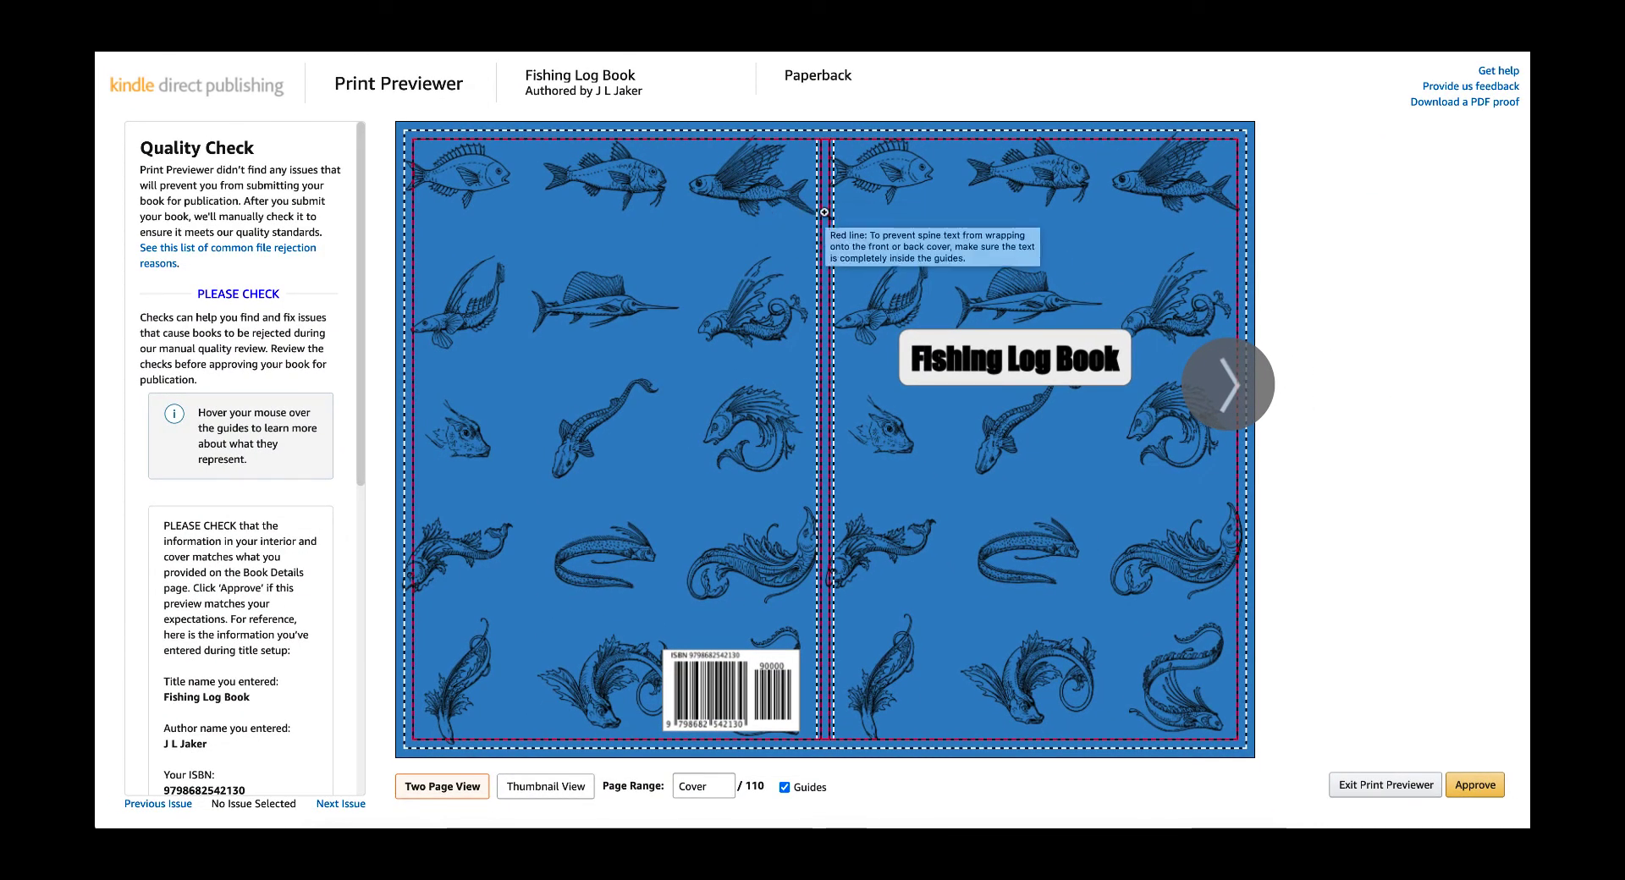
pyautogui.moveTo(711, 216)
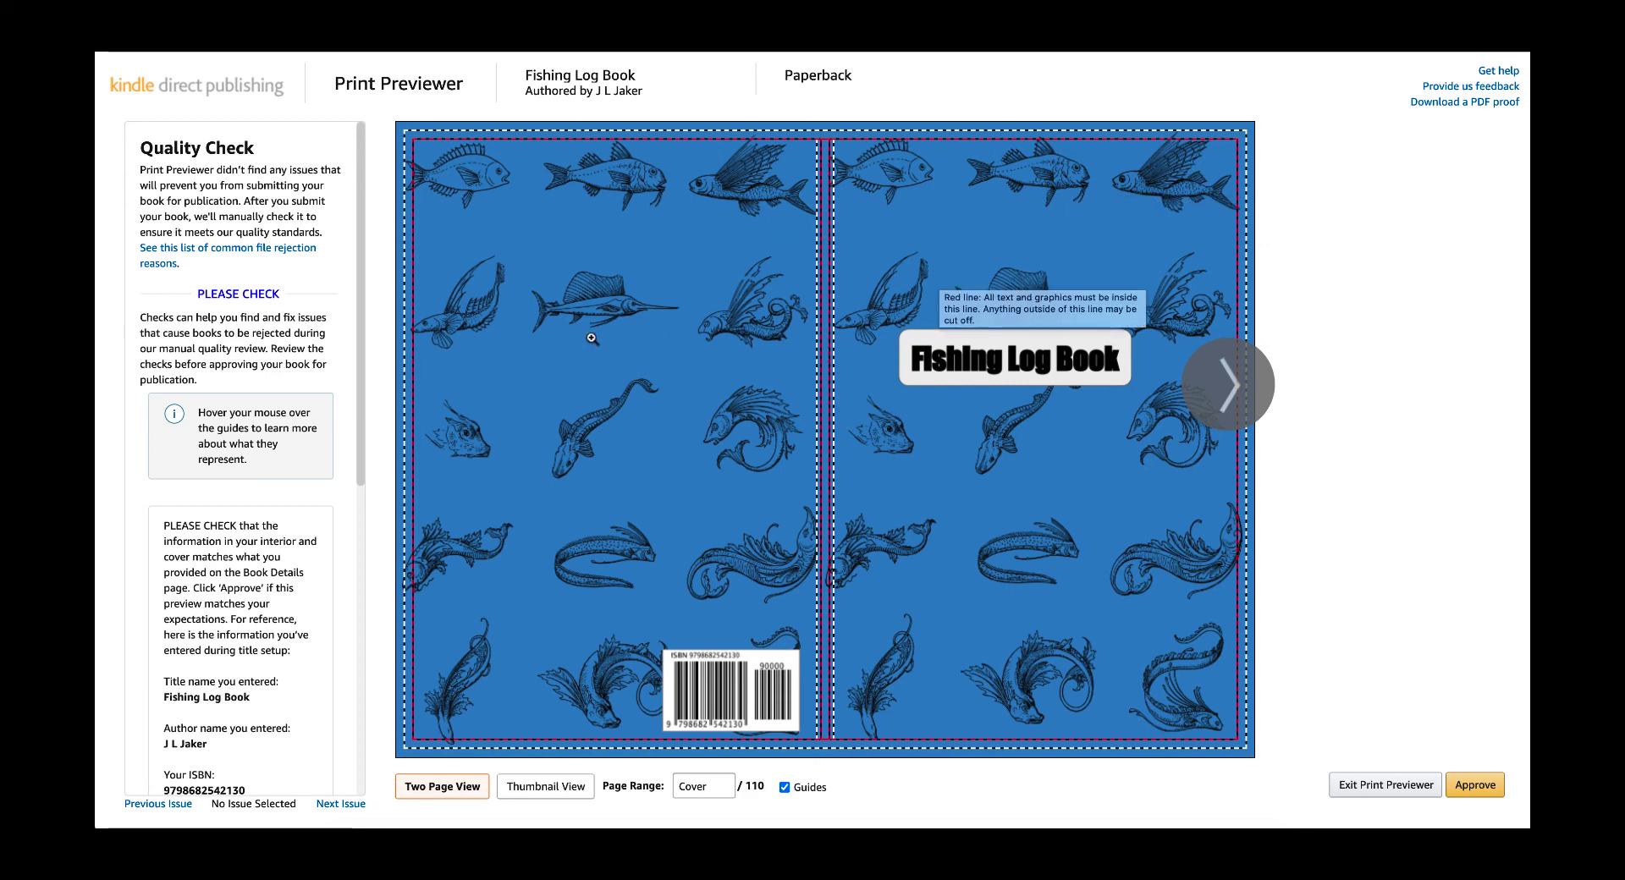
pyautogui.scroll(-2, 311, 317)
pyautogui.scroll(-2, 311, 317)
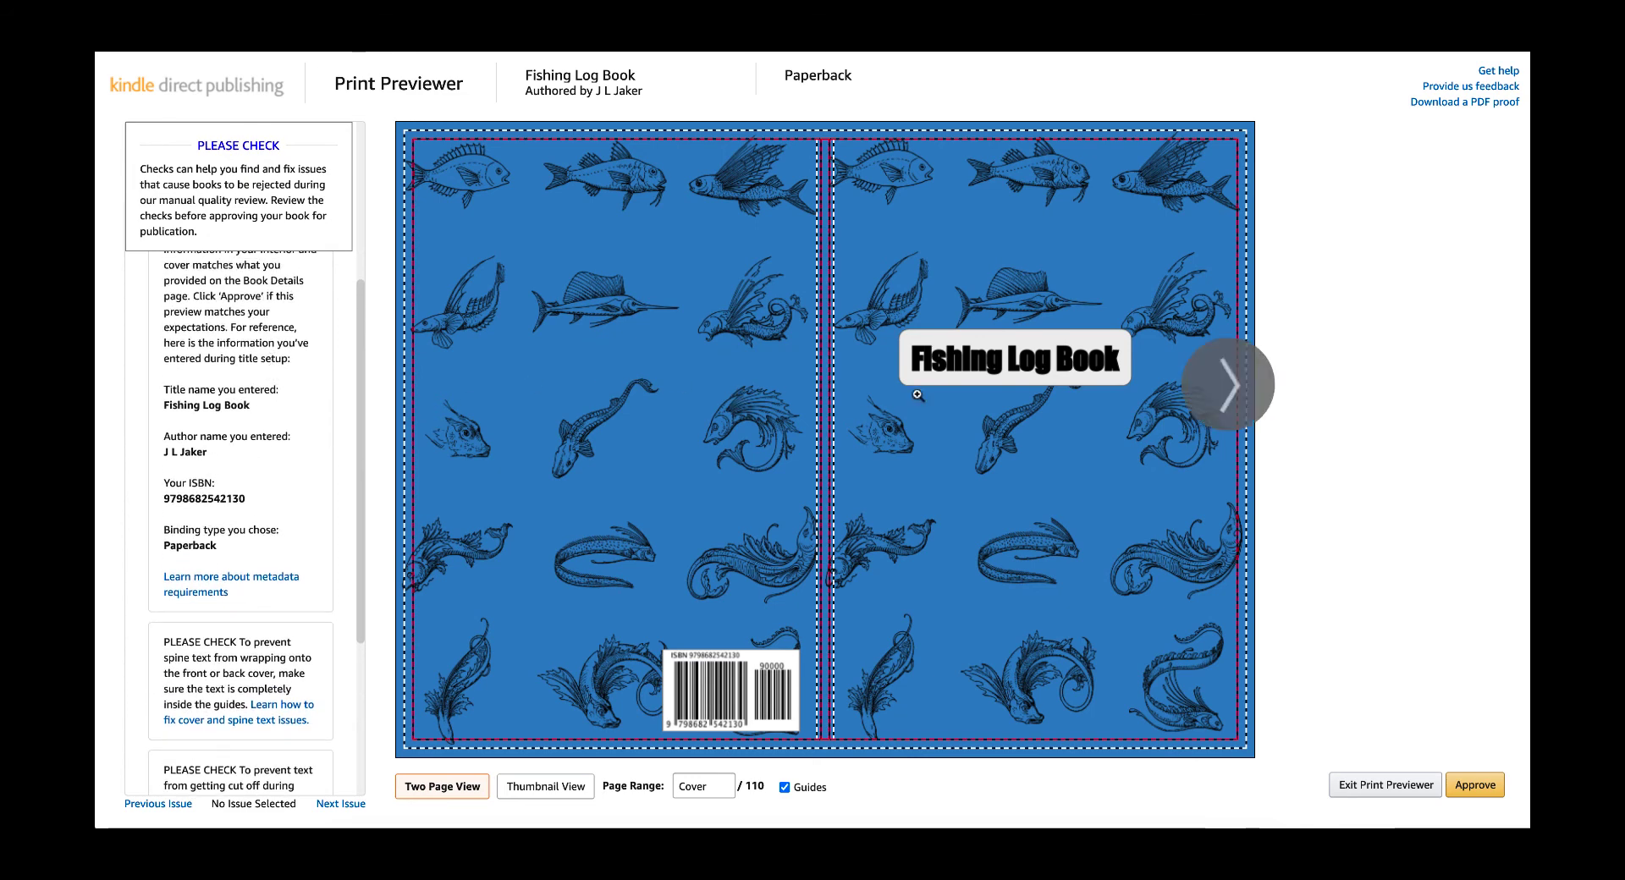
# Page forward through the interior preview spreads up to pages 12-13.
pyautogui.click(1234, 385)
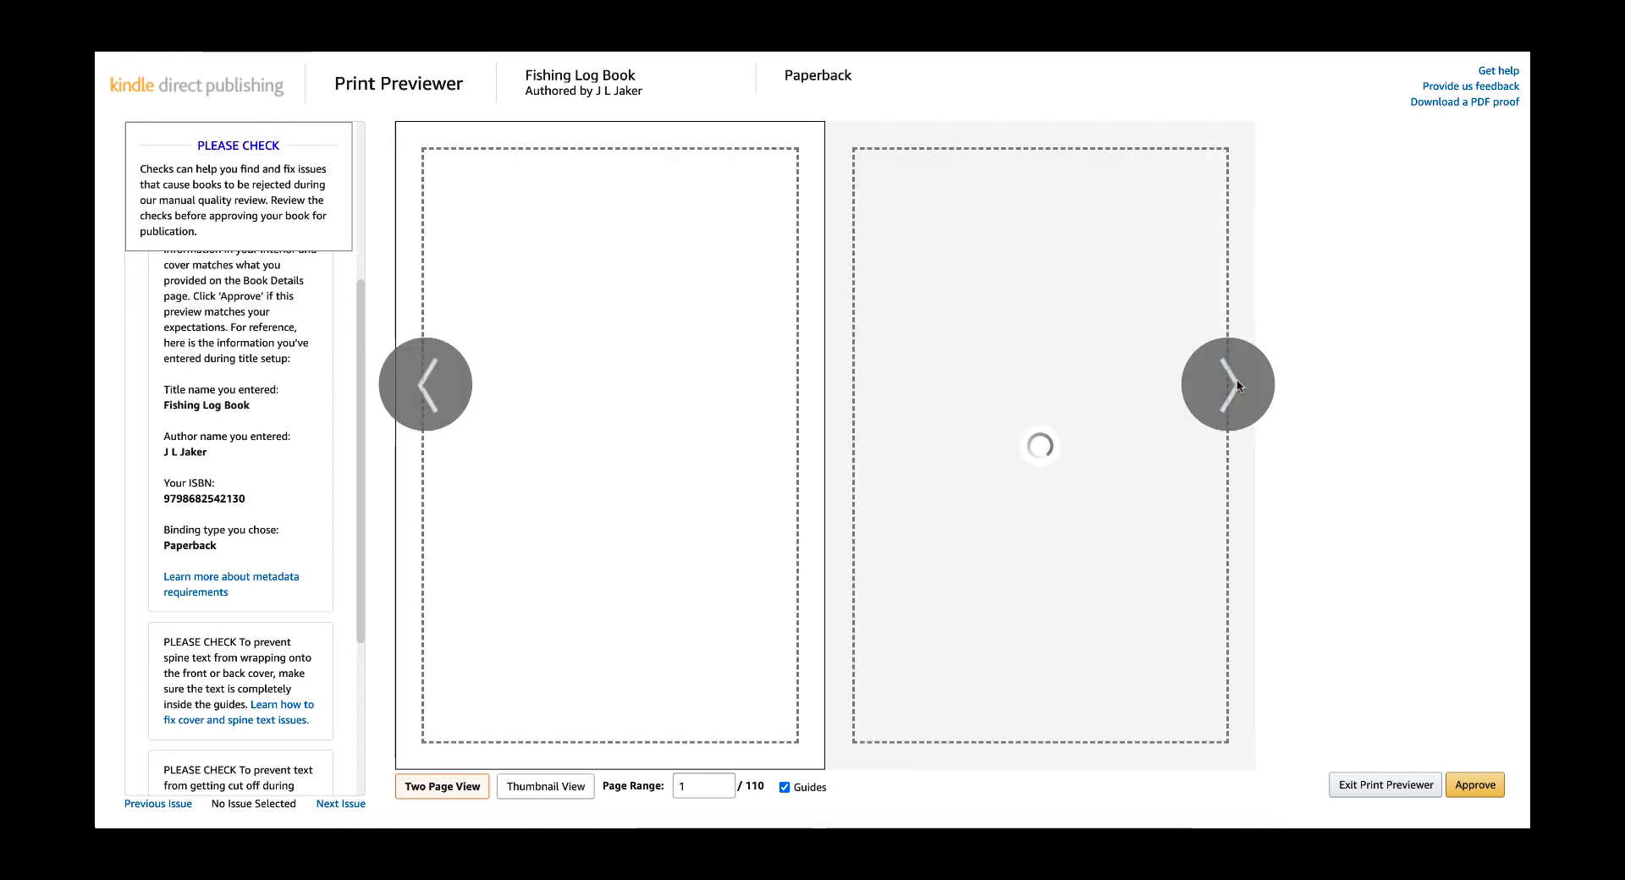
pyautogui.click(1236, 385)
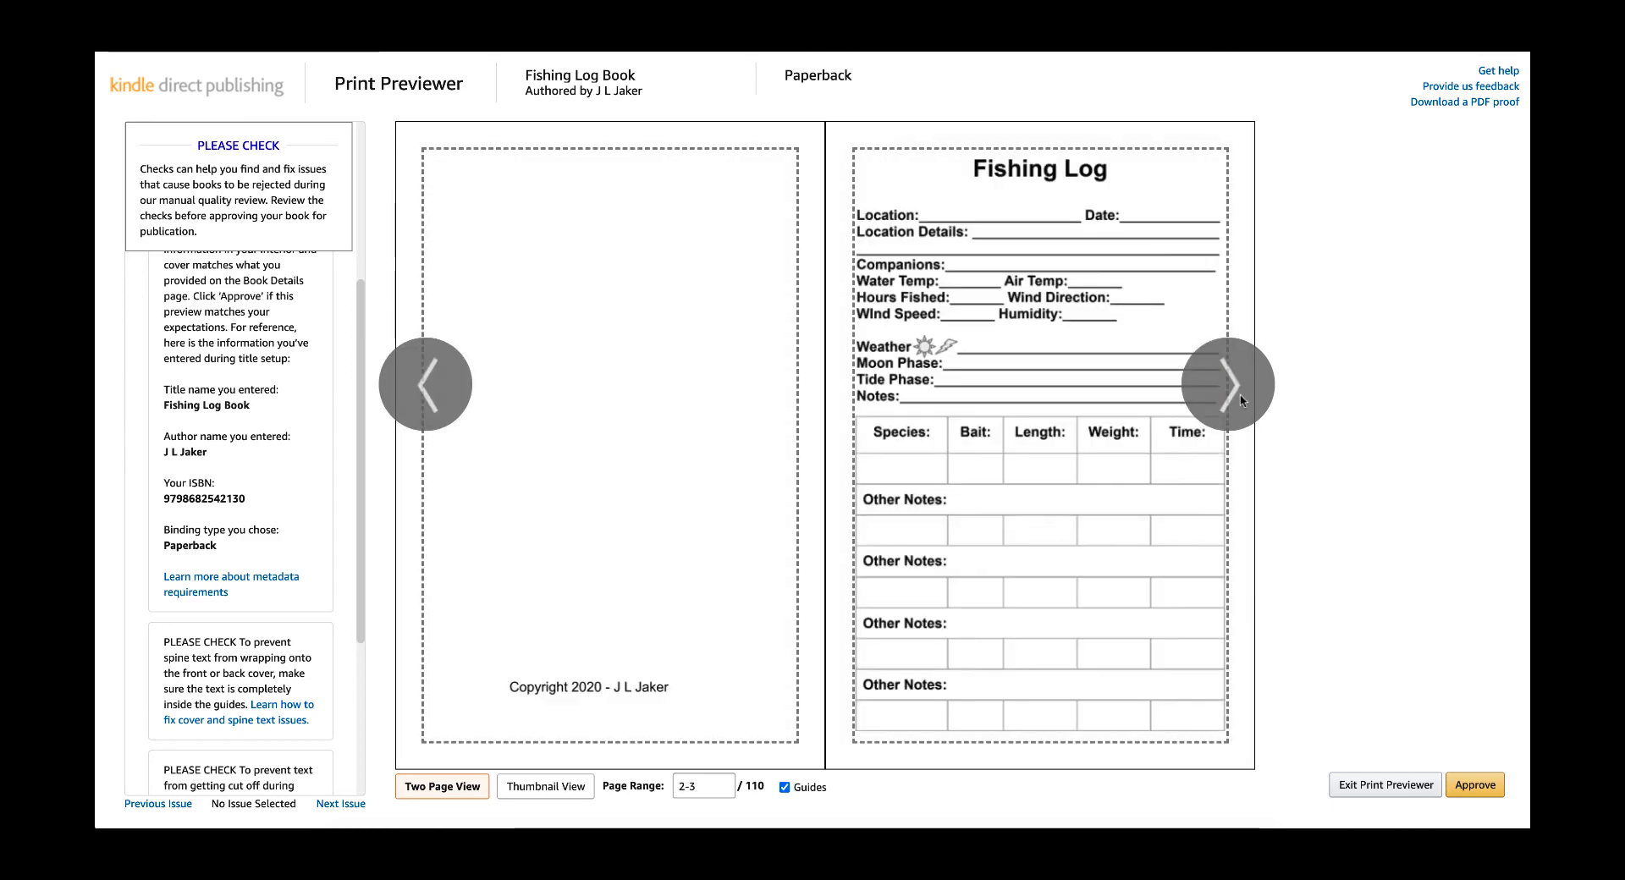
pyautogui.click(1237, 399)
pyautogui.click(1238, 399)
pyautogui.click(1237, 399)
pyautogui.click(1237, 400)
pyautogui.click(1237, 399)
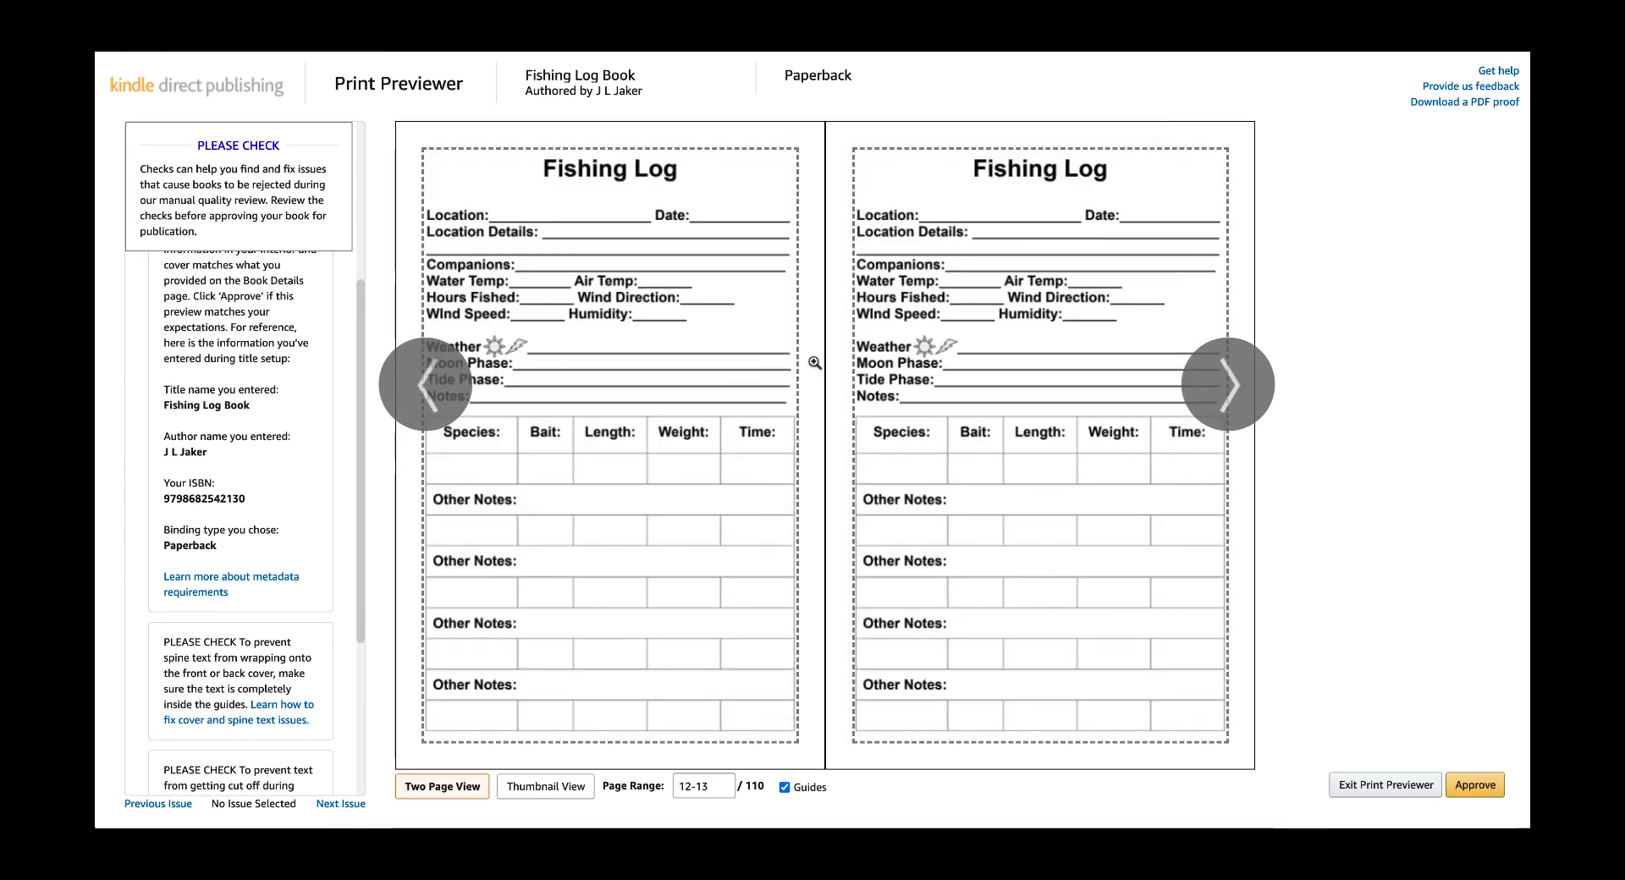
# Page back to the first interior page and approve the print preview.
pyautogui.click(444, 386)
pyautogui.click(420, 387)
pyautogui.click(420, 379)
pyautogui.click(420, 379)
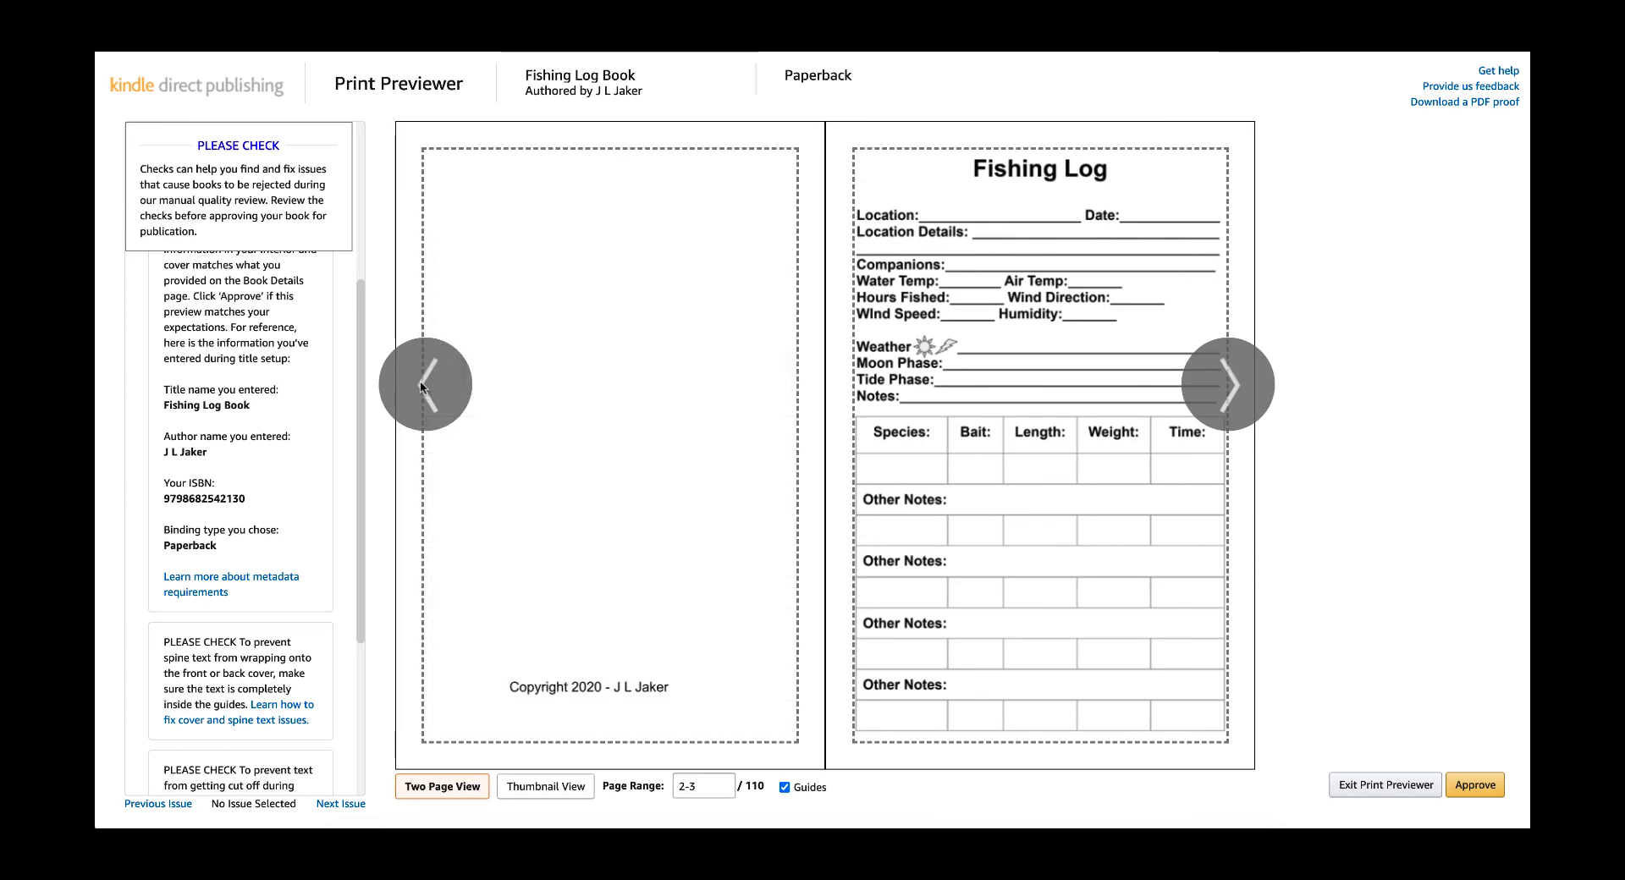
pyautogui.click(431, 386)
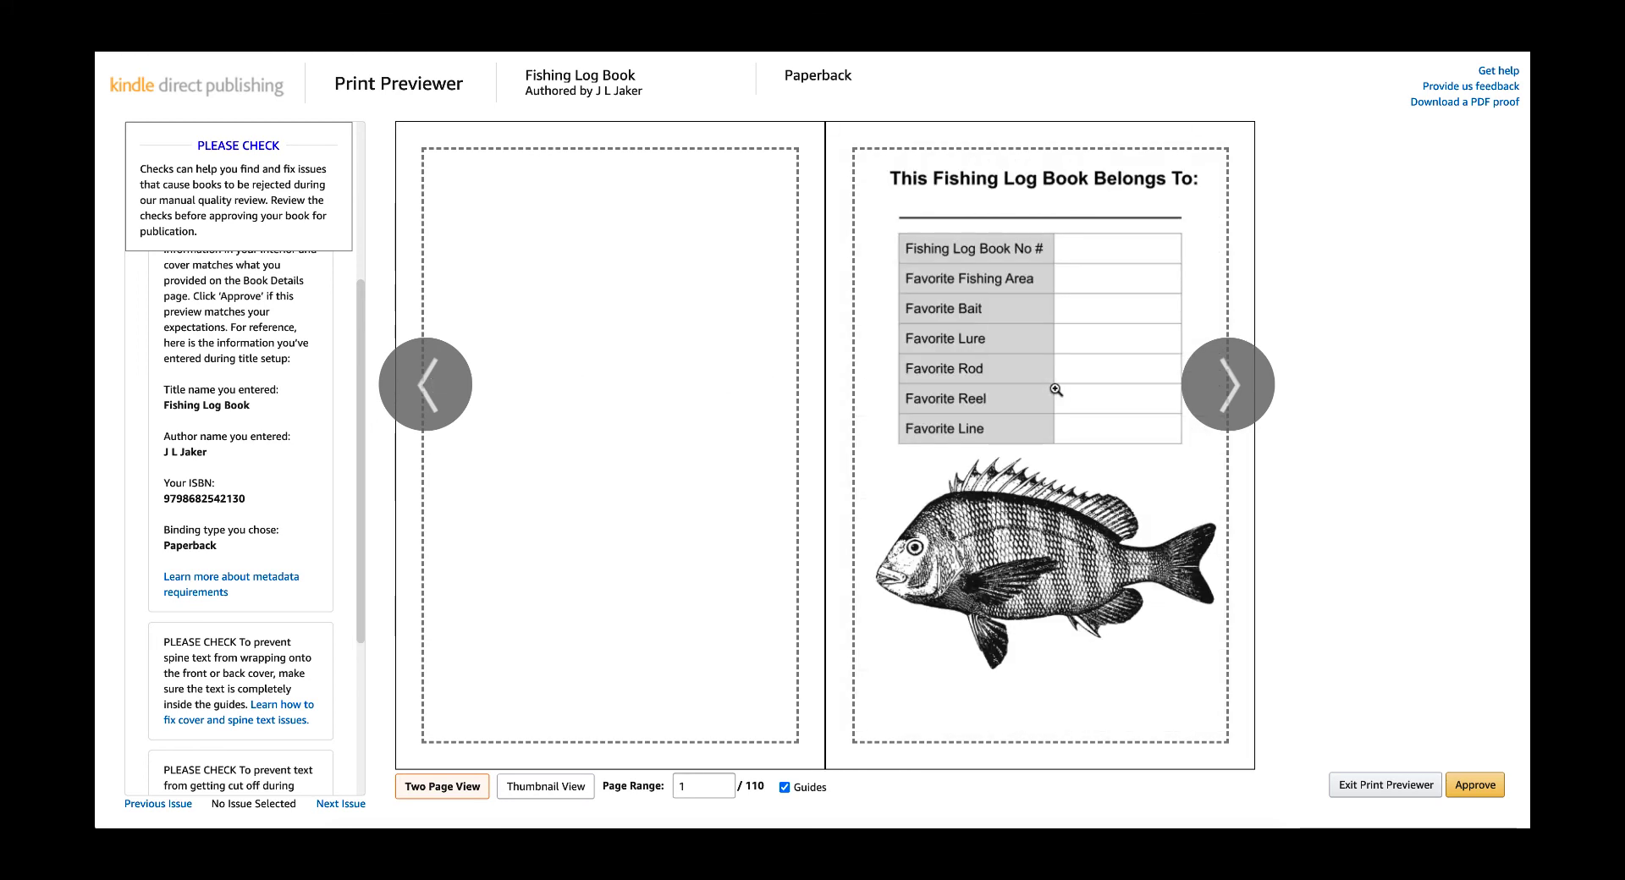
pyautogui.click(1479, 788)
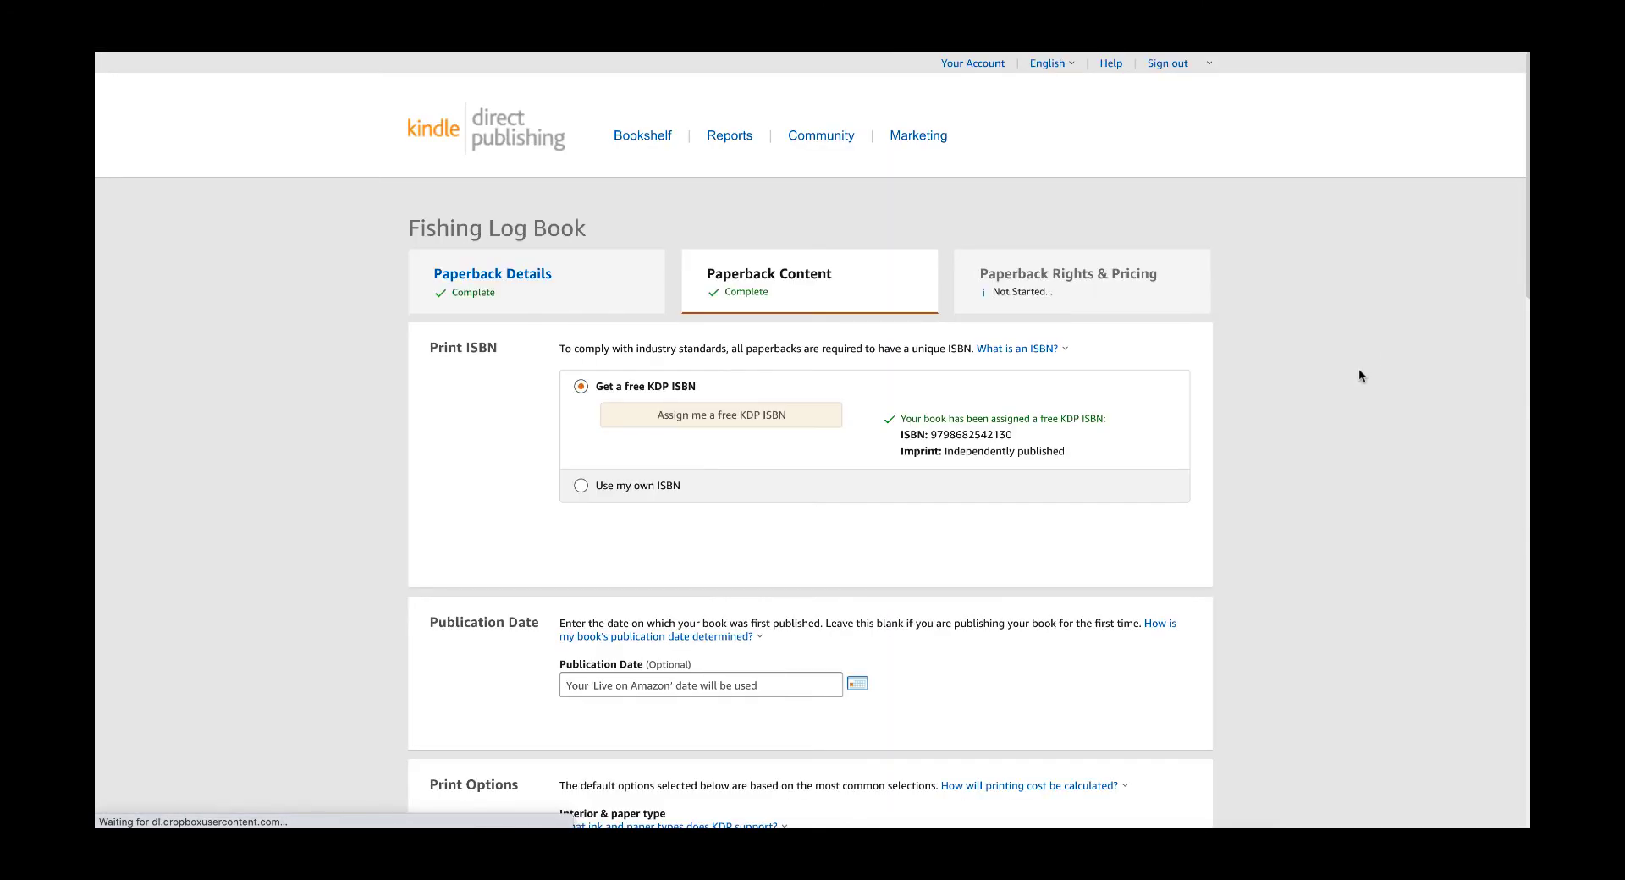
# Save the completed Paperback Content page and continue to Rights & Pricing.
pyautogui.scroll(-2, 1319, 385)
pyautogui.scroll(-15, 1313, 397)
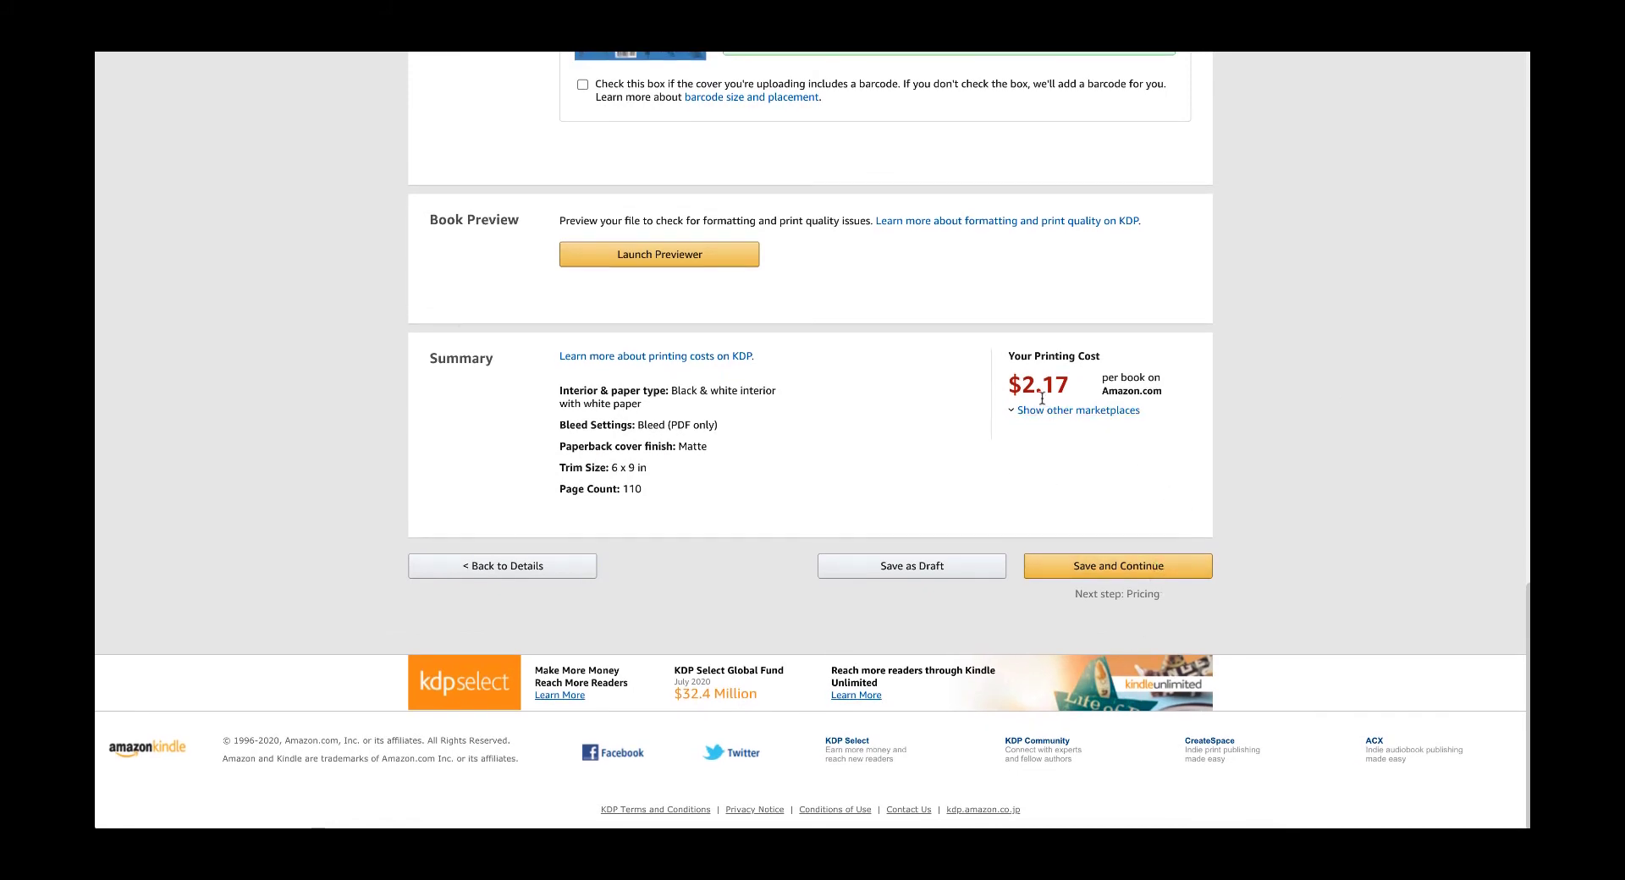
pyautogui.click(1105, 568)
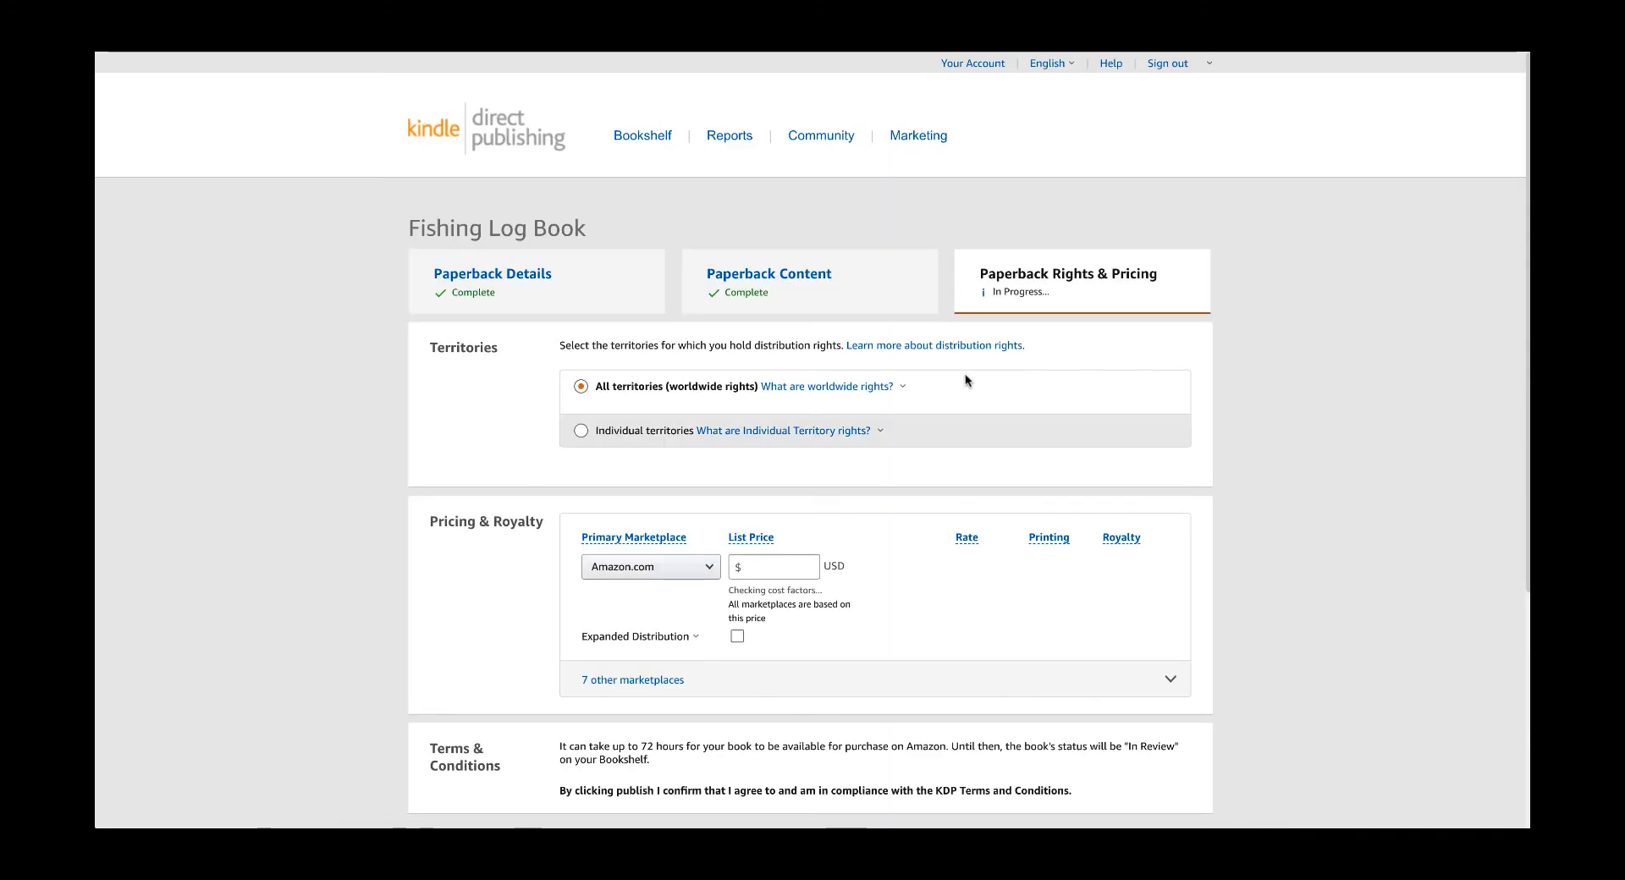
# Show the 7 other marketplaces and enter a $6.99 Amazon.com list price.
pyautogui.scroll(-5, 955, 398)
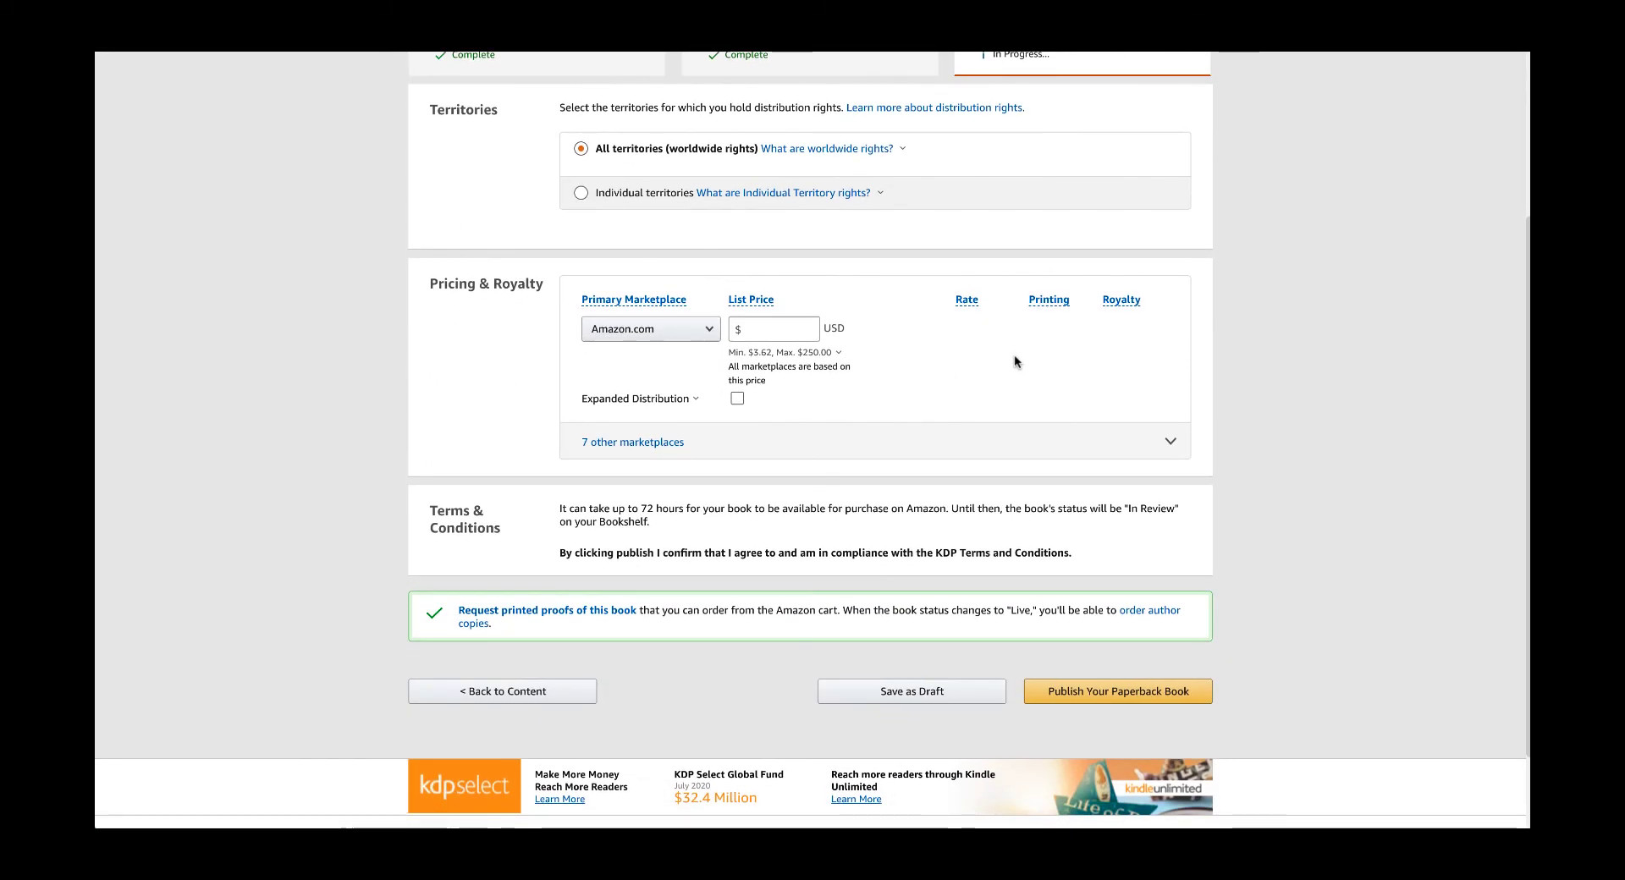
pyautogui.click(871, 442)
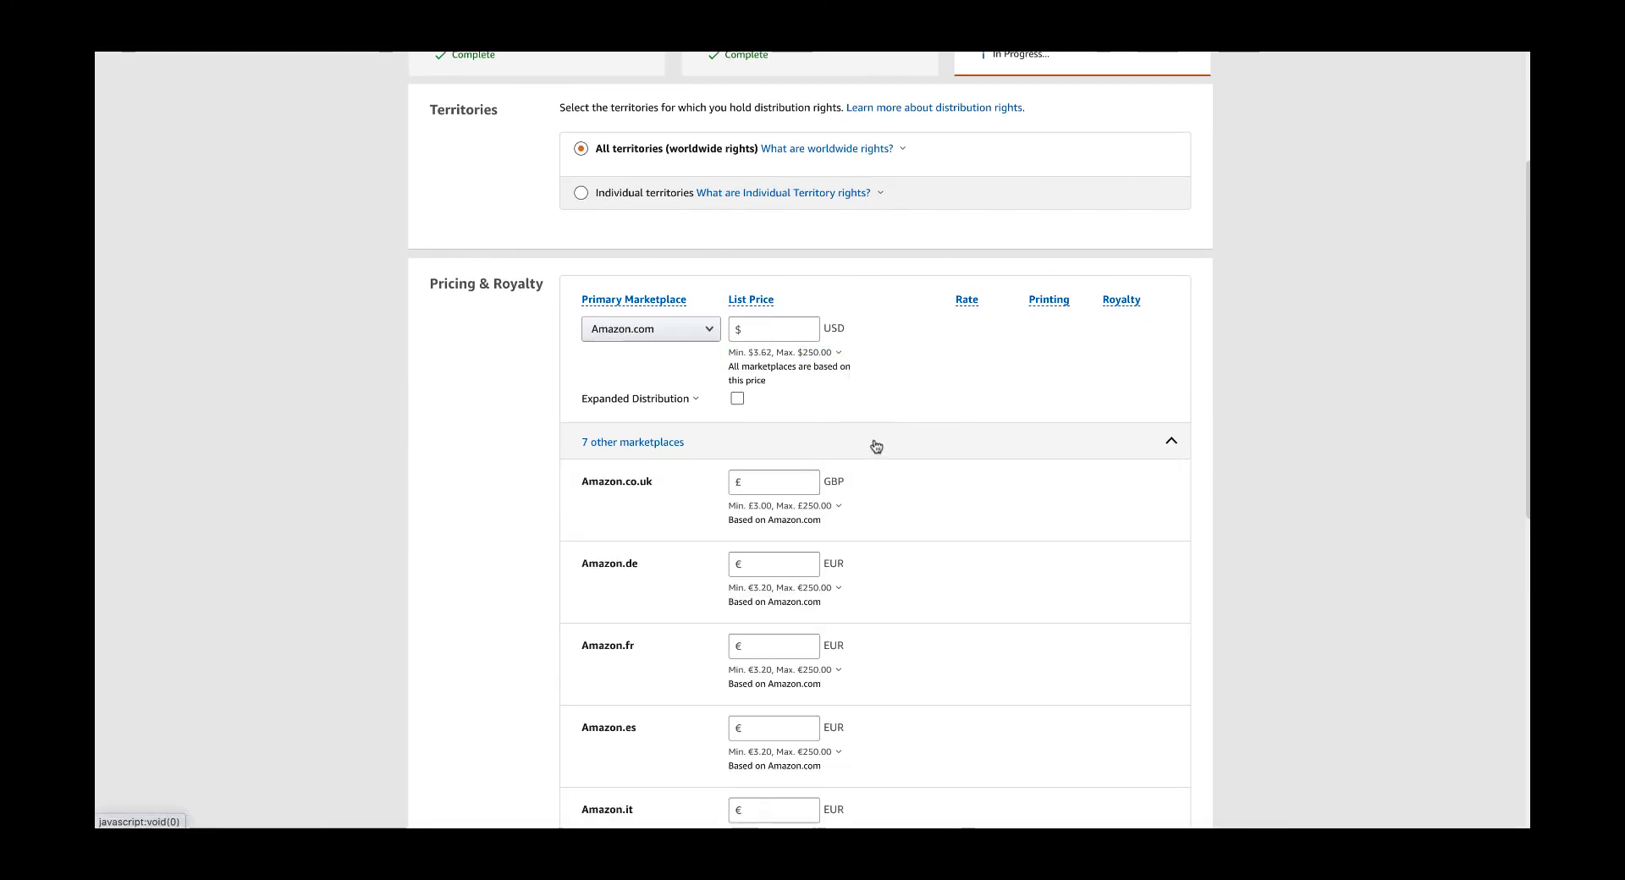
pyautogui.click(772, 330)
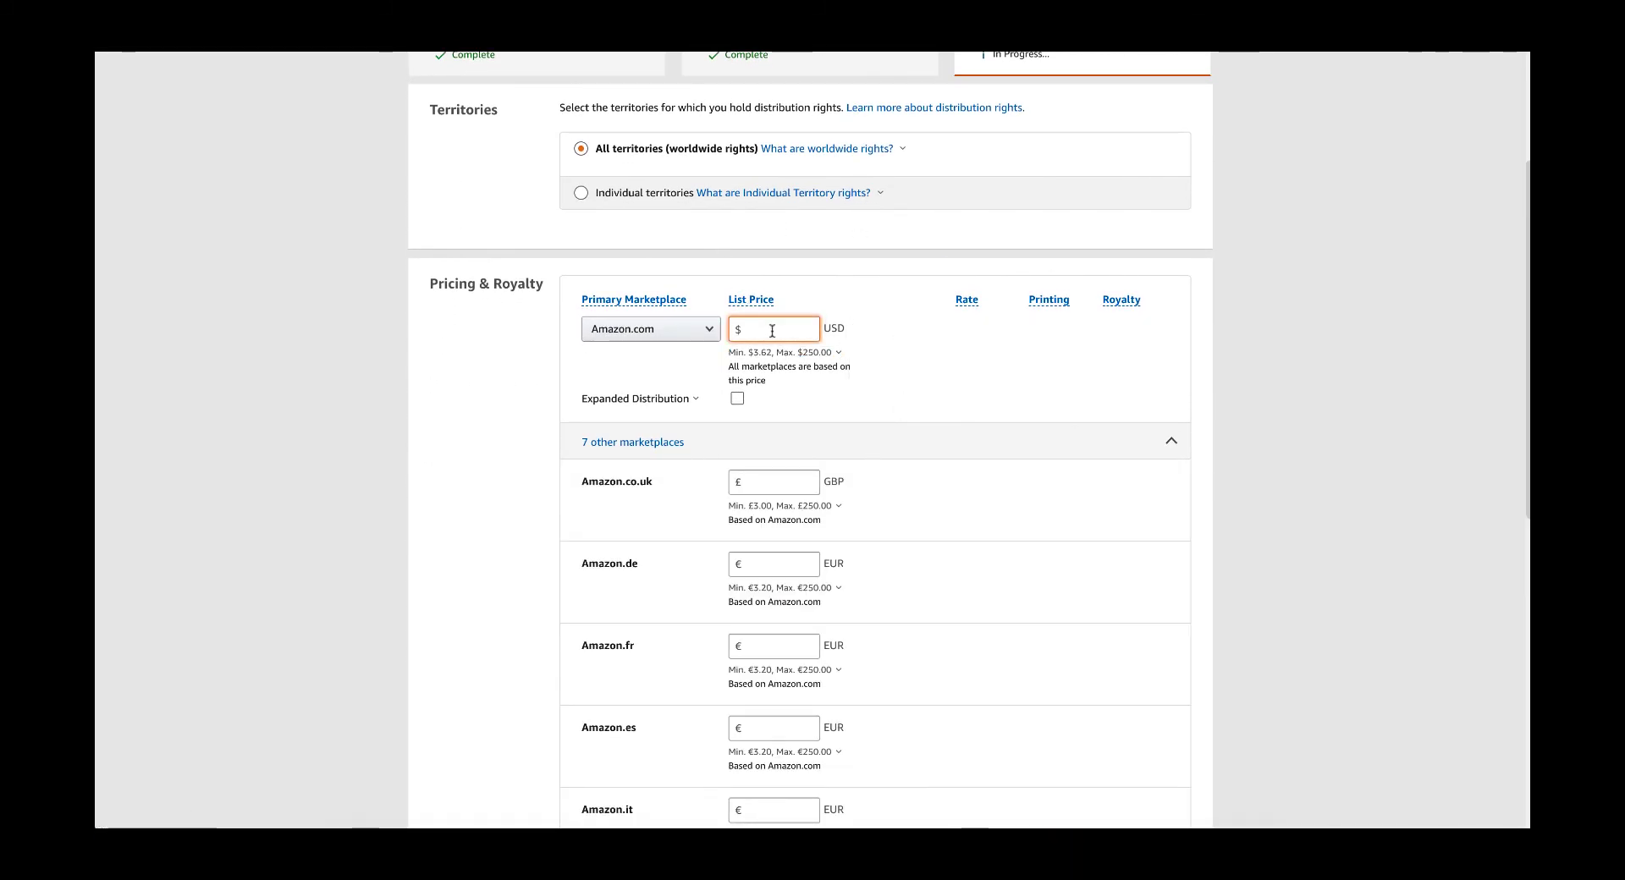
pyautogui.write('6.99')
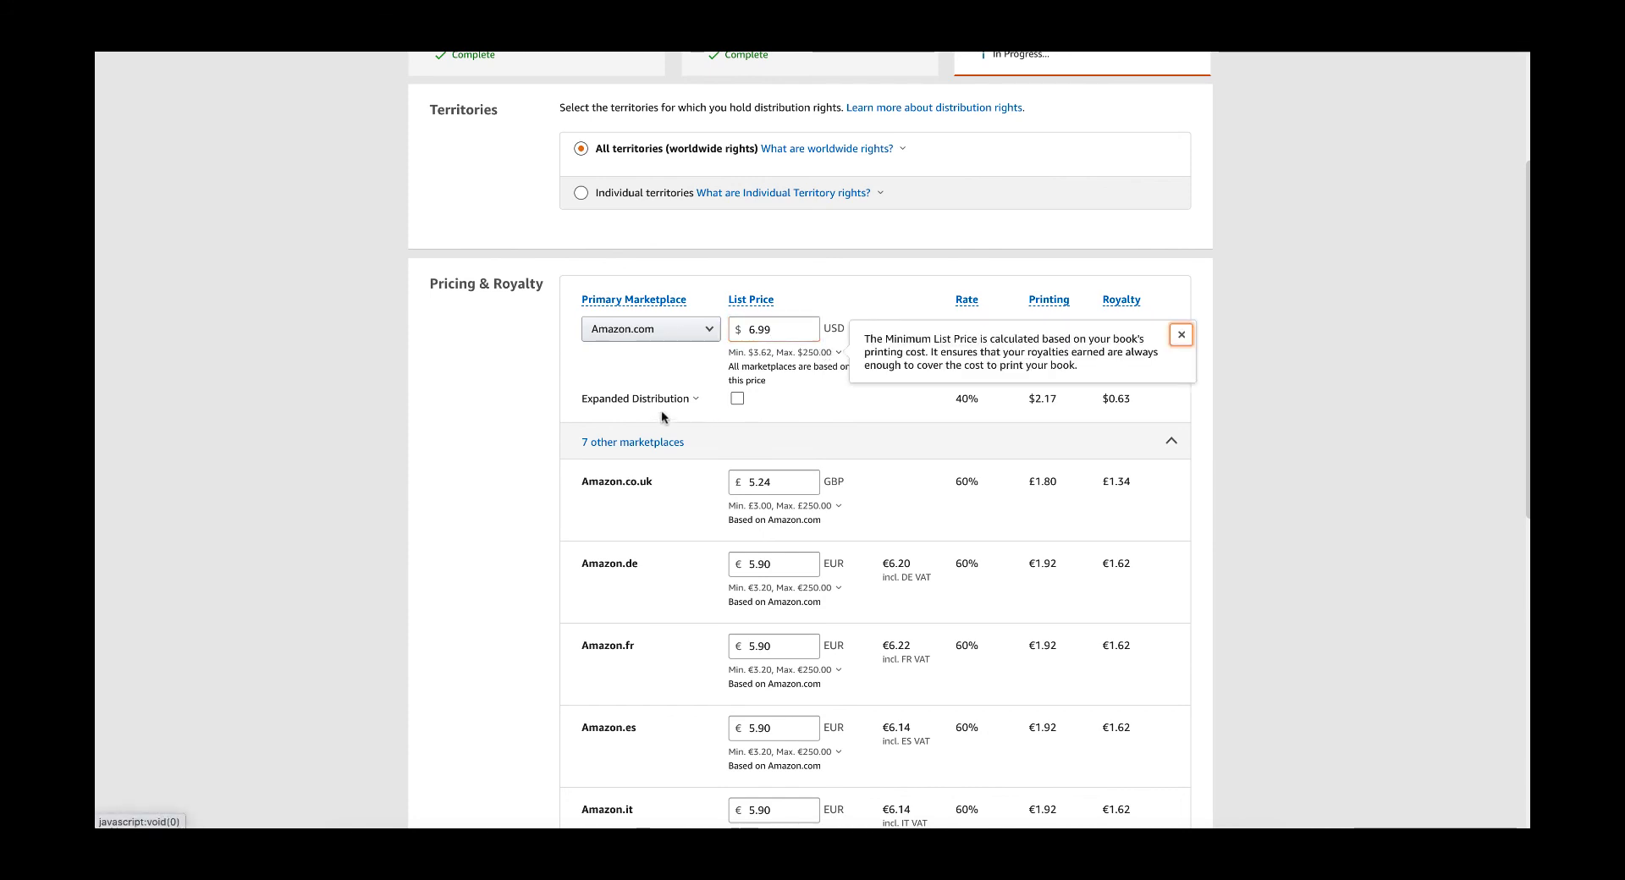
# Enable Expanded Distribution after reading its explanation, raising the minimum to $5.43.
pyautogui.click(696, 398)
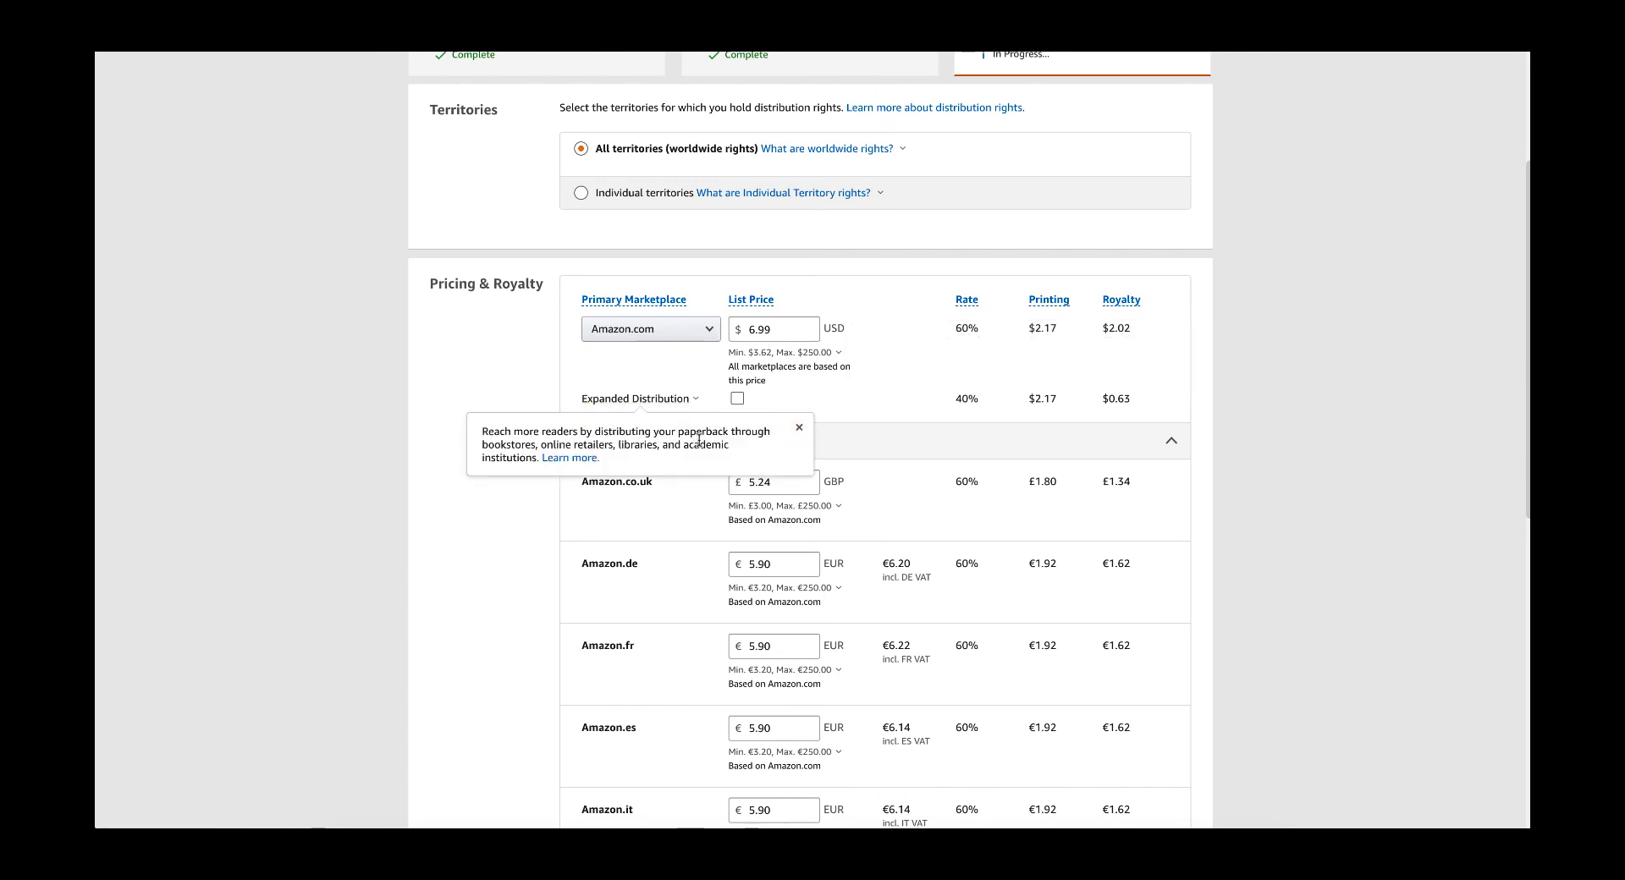
pyautogui.click(718, 400)
pyautogui.click(740, 401)
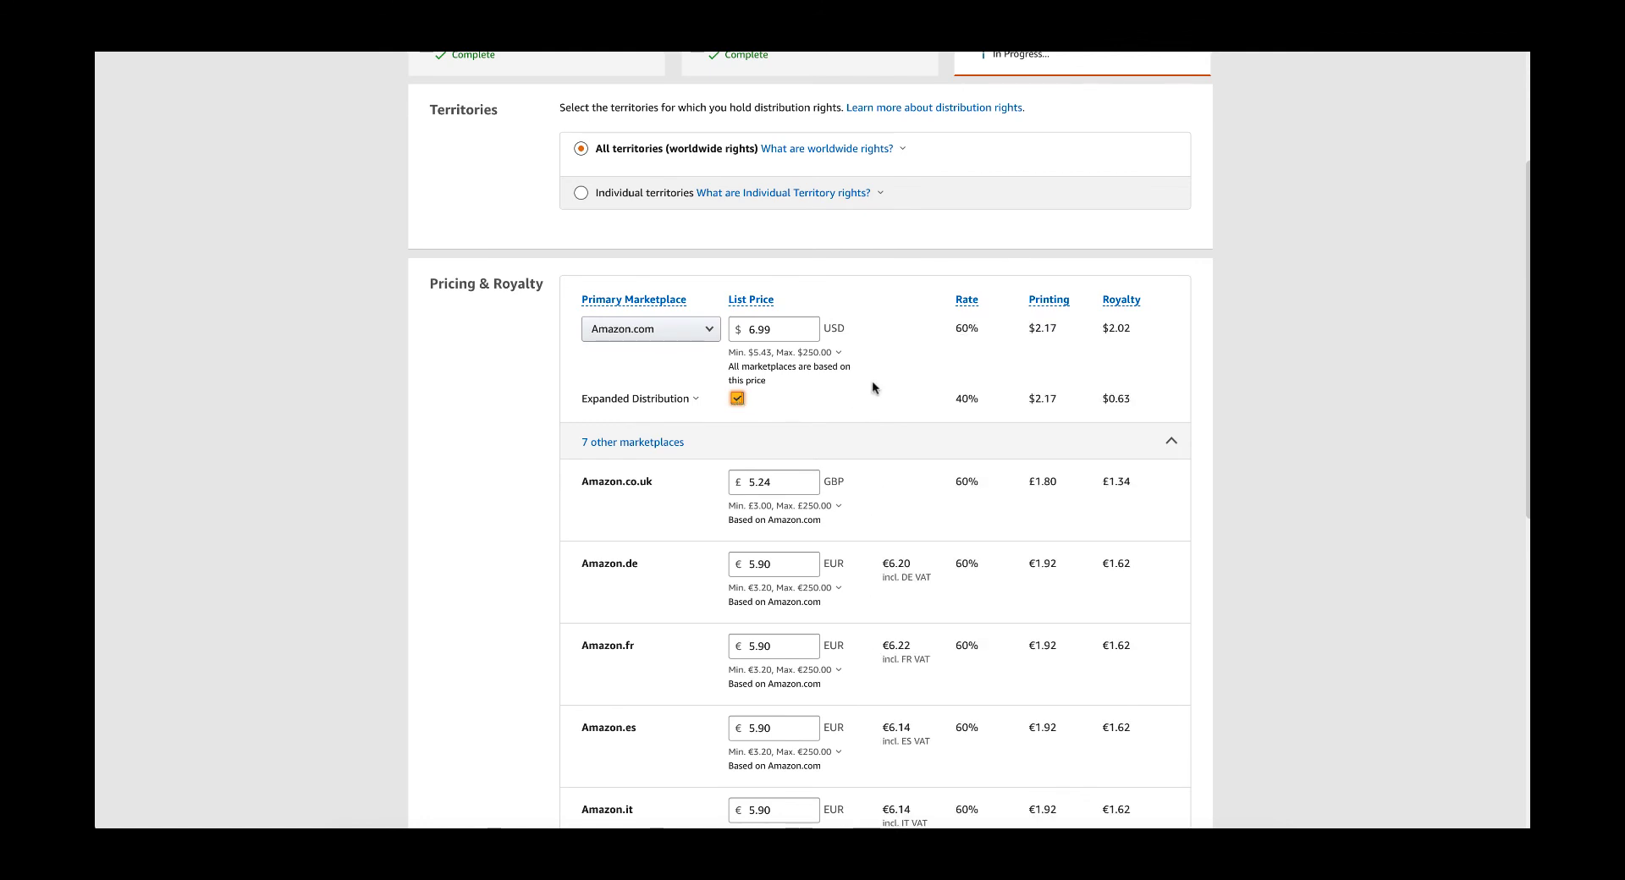
pyautogui.scroll(-5, 1066, 325)
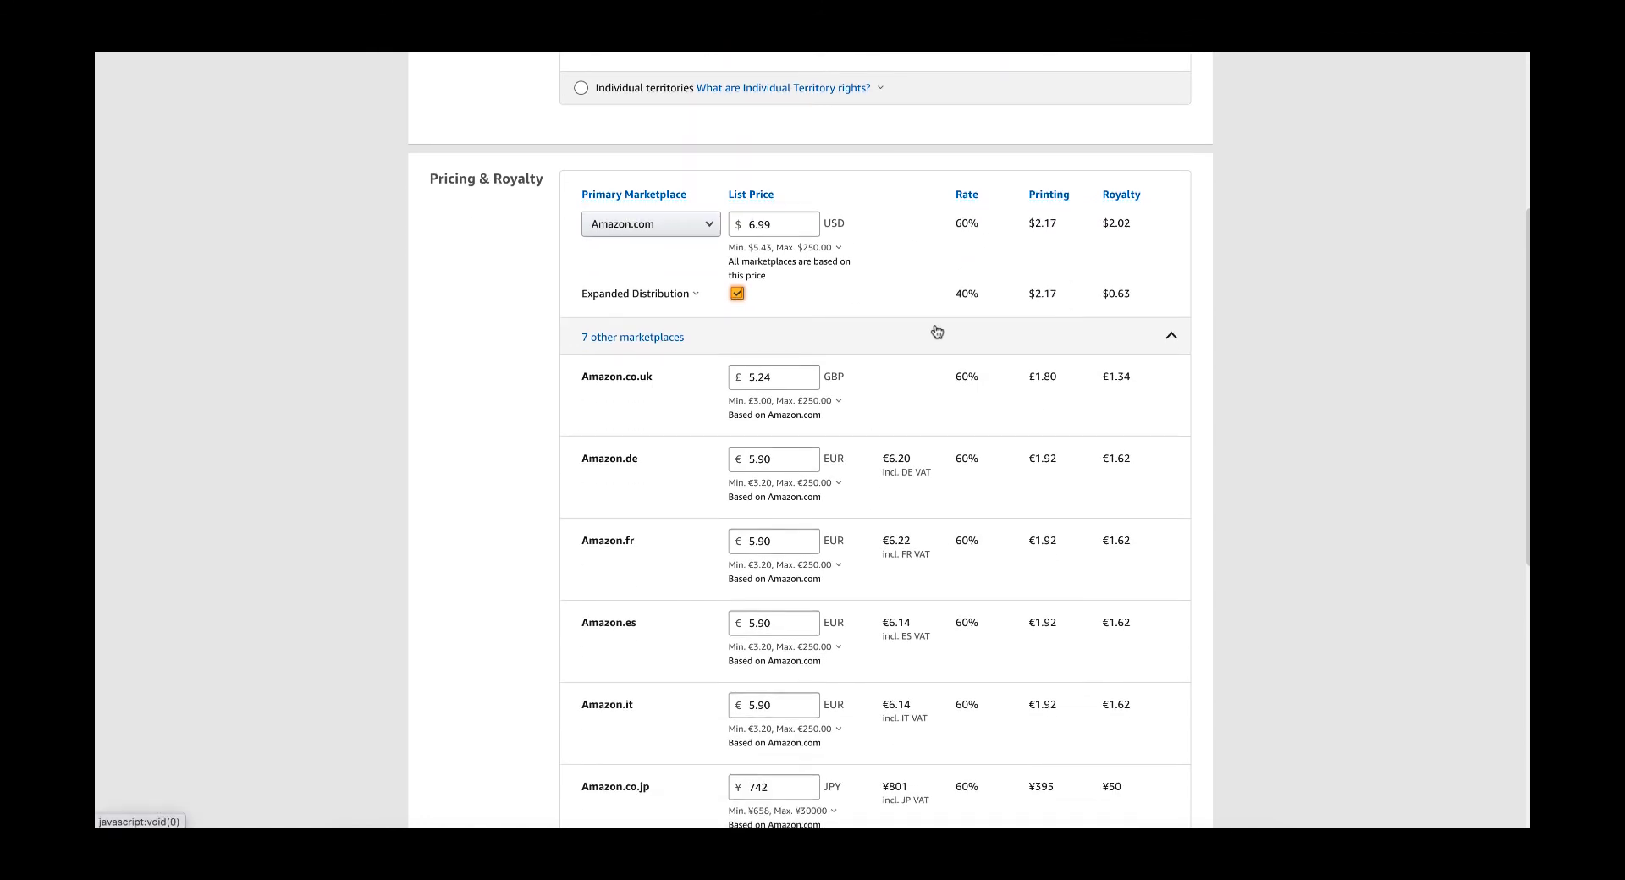
pyautogui.scroll(-2, 936, 330)
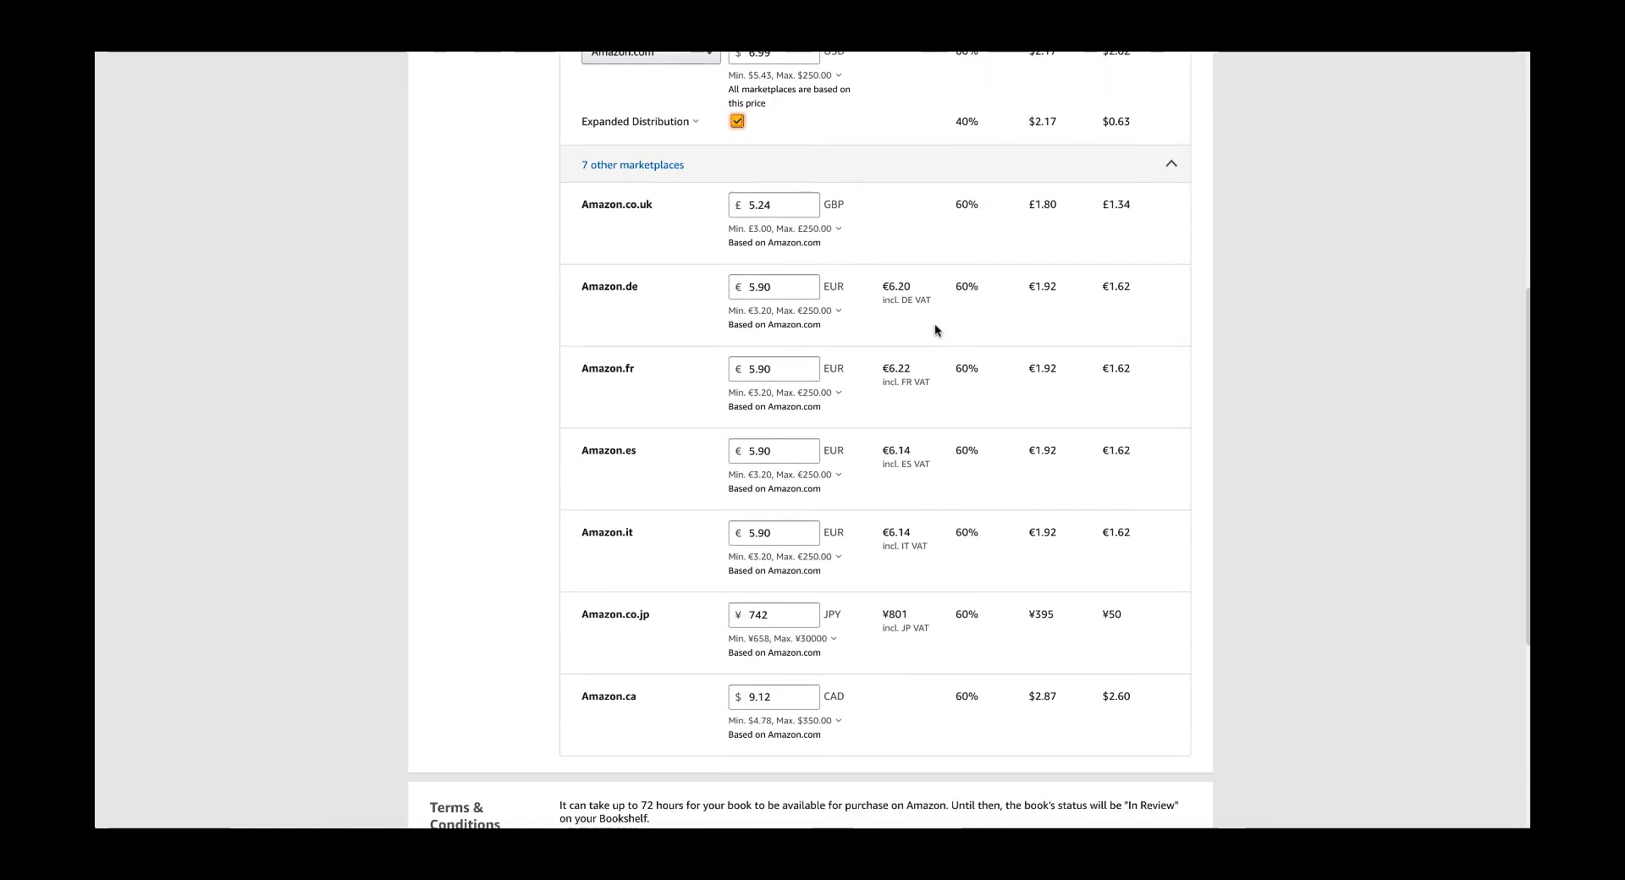
pyautogui.scroll(1, 935, 330)
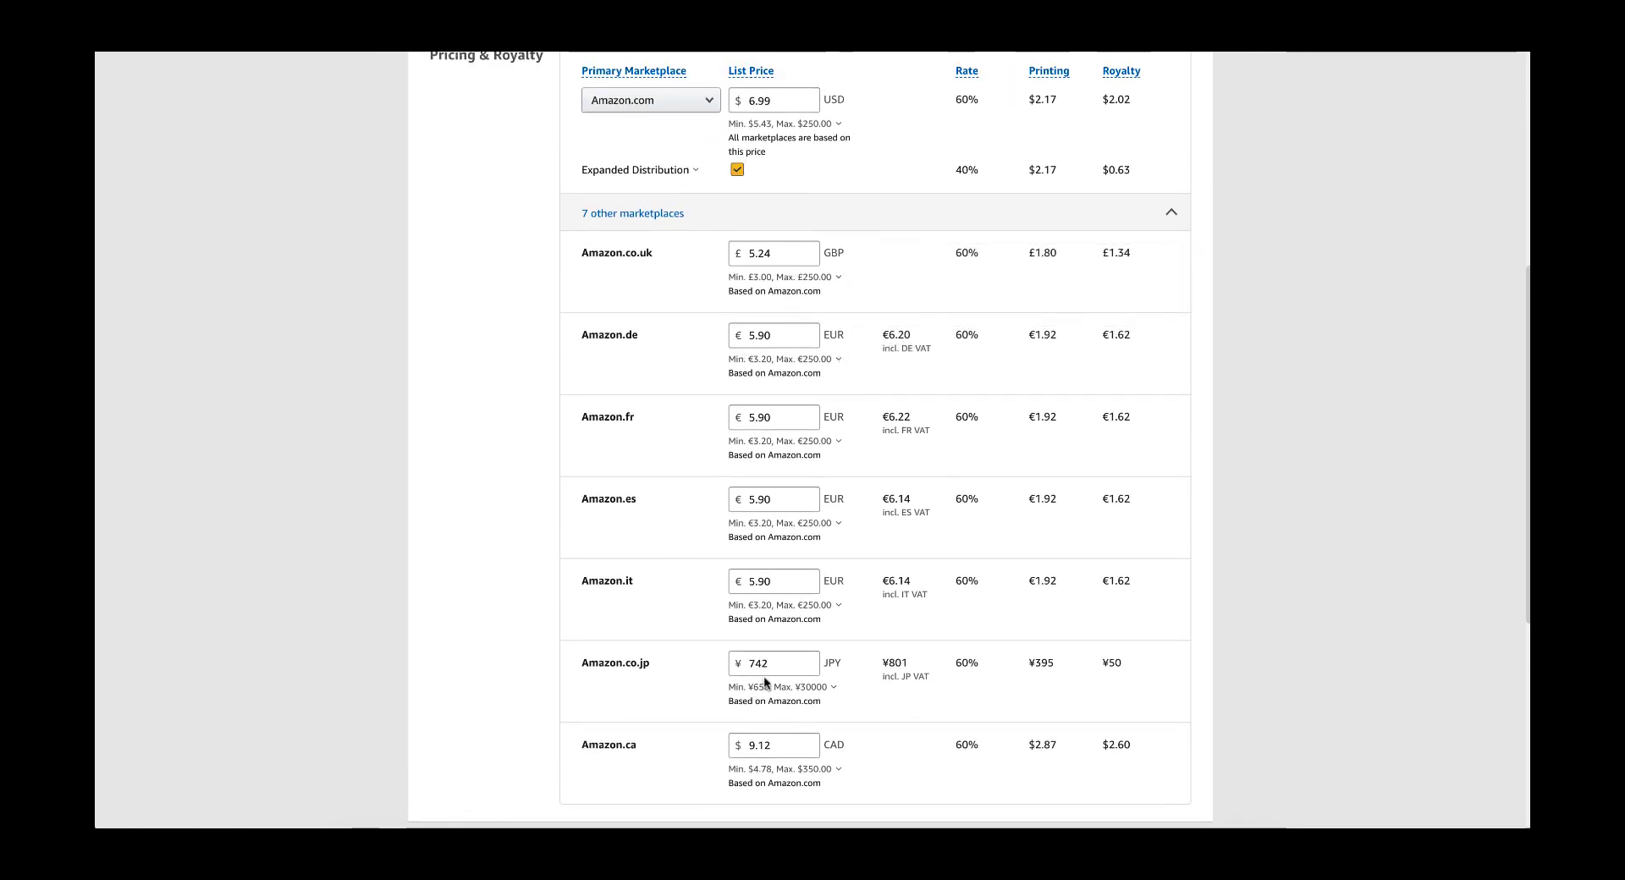
# Replace the ¥742 Amazon.co.jp price with ¥1000 and review the Publish section.
pyautogui.doubleClick(785, 664)
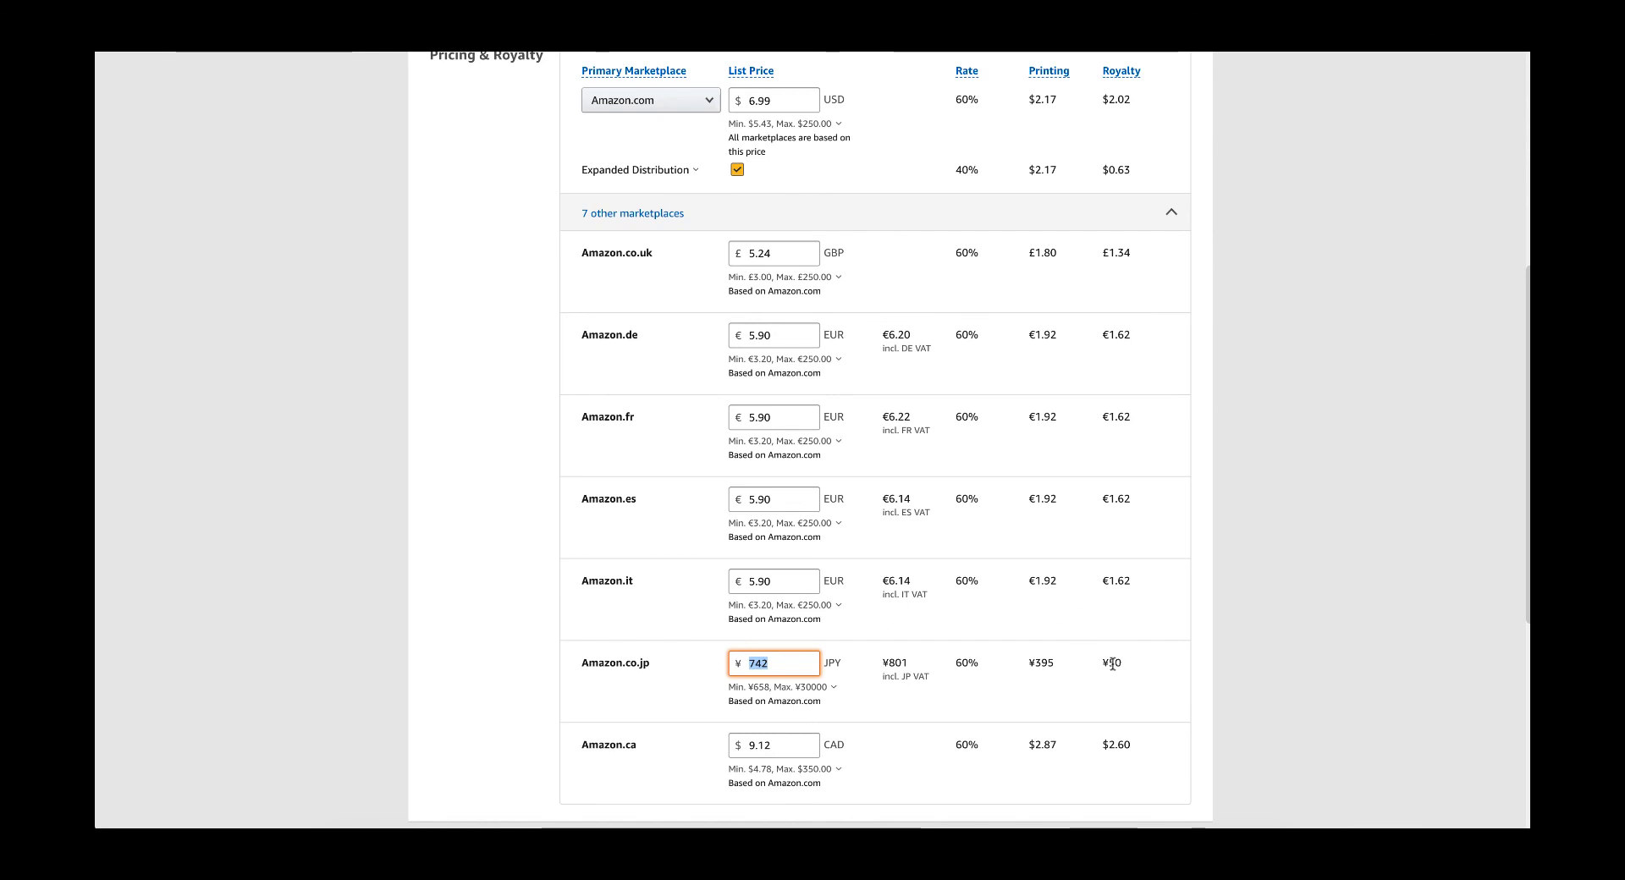
pyautogui.write('1000')
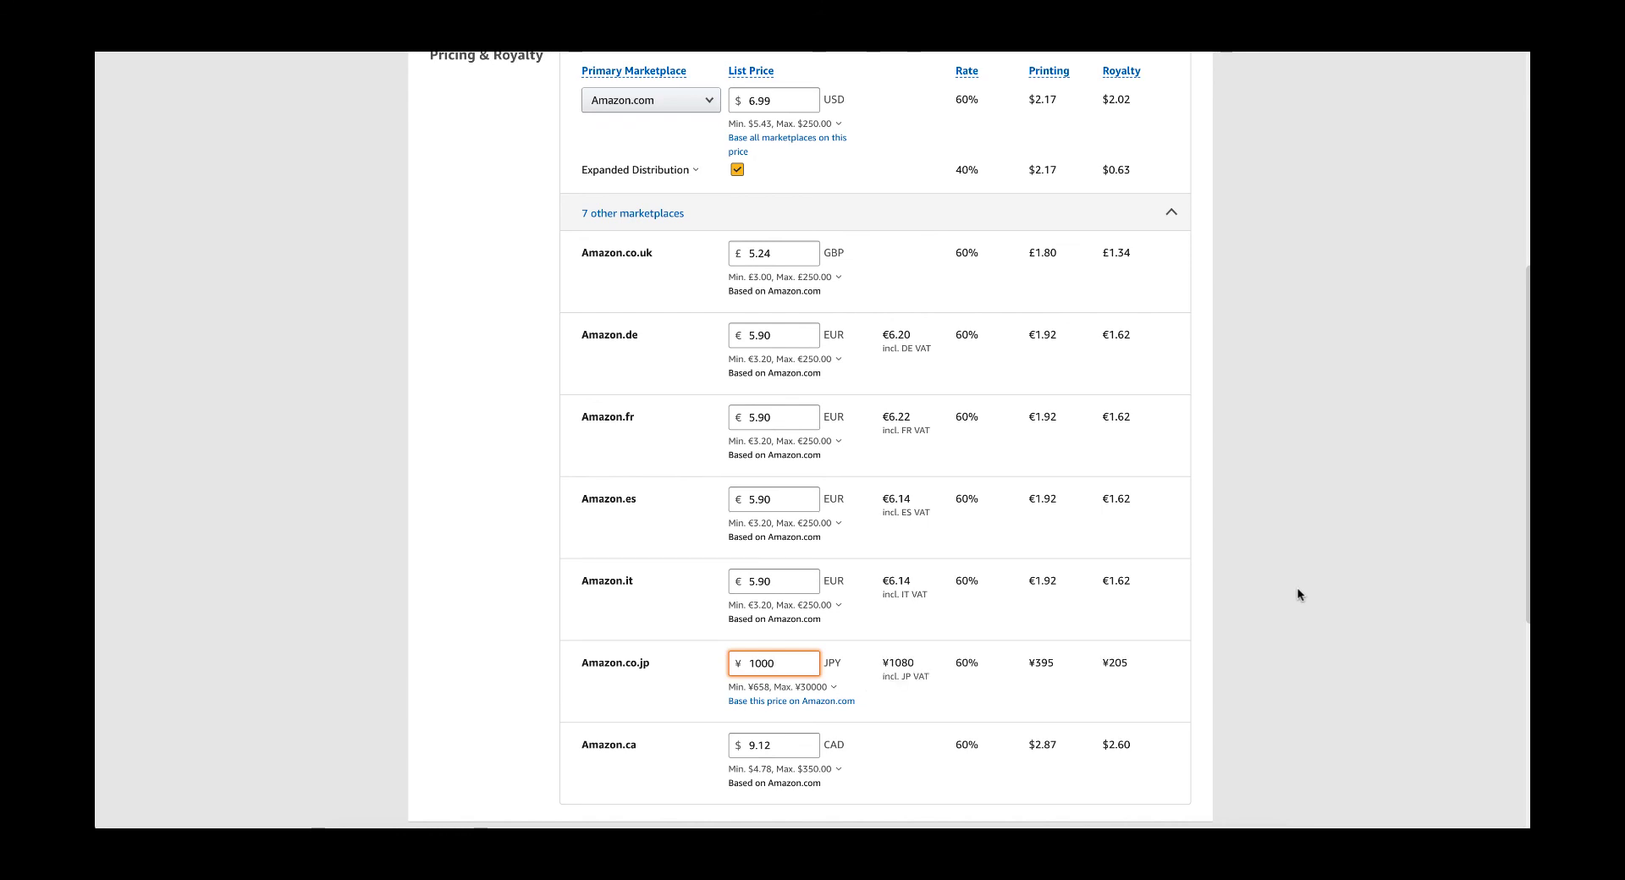
pyautogui.scroll(-1, 1299, 595)
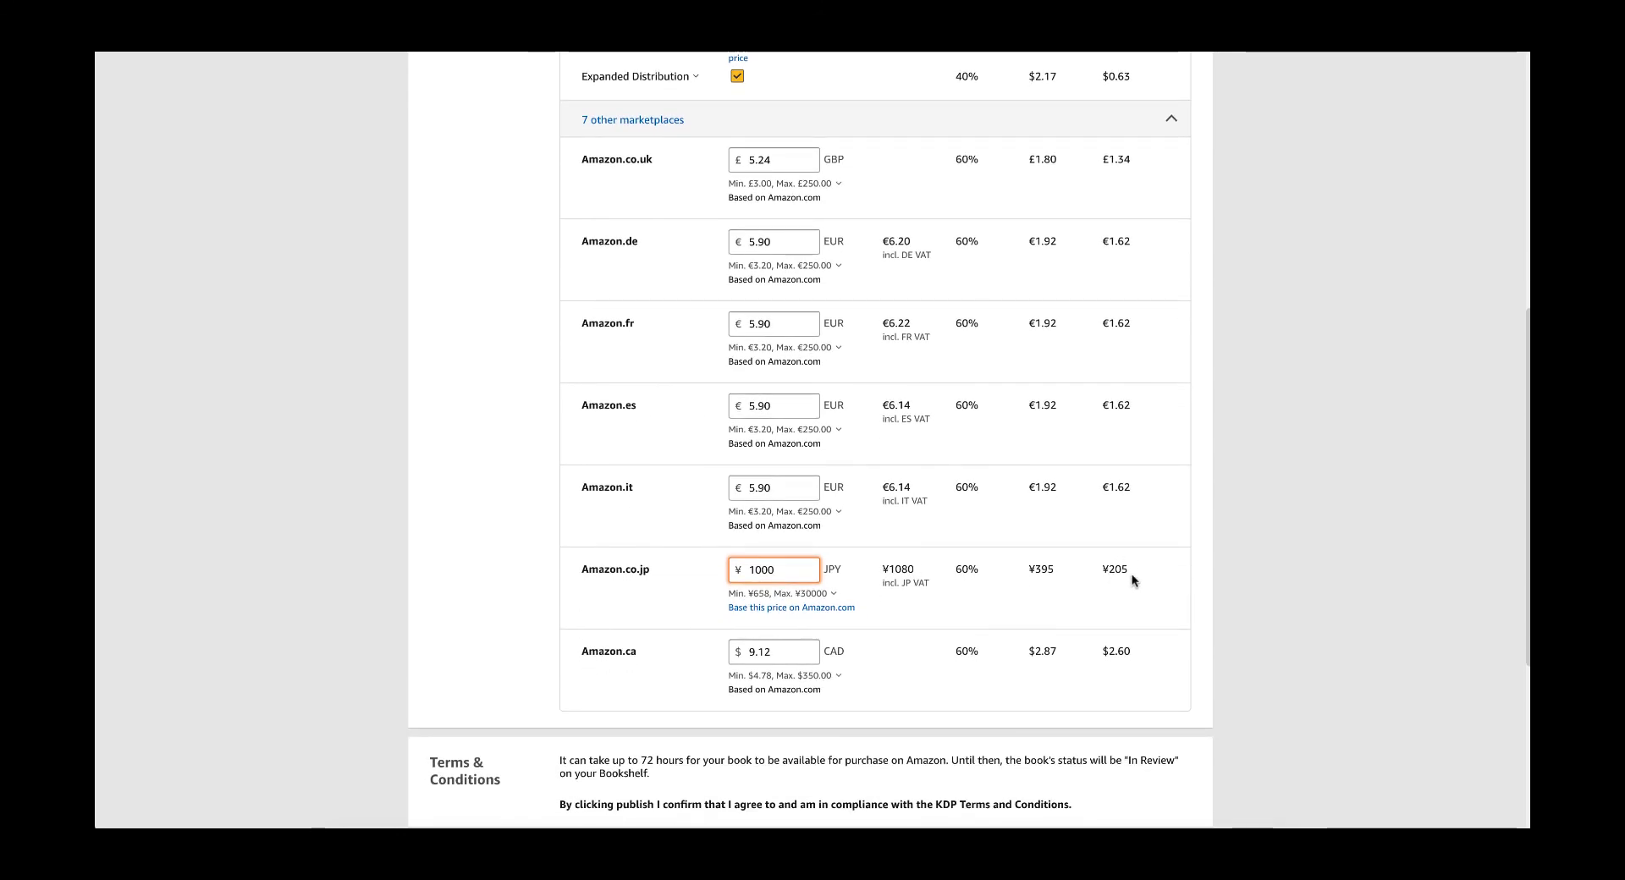
pyautogui.scroll(-2, 1229, 573)
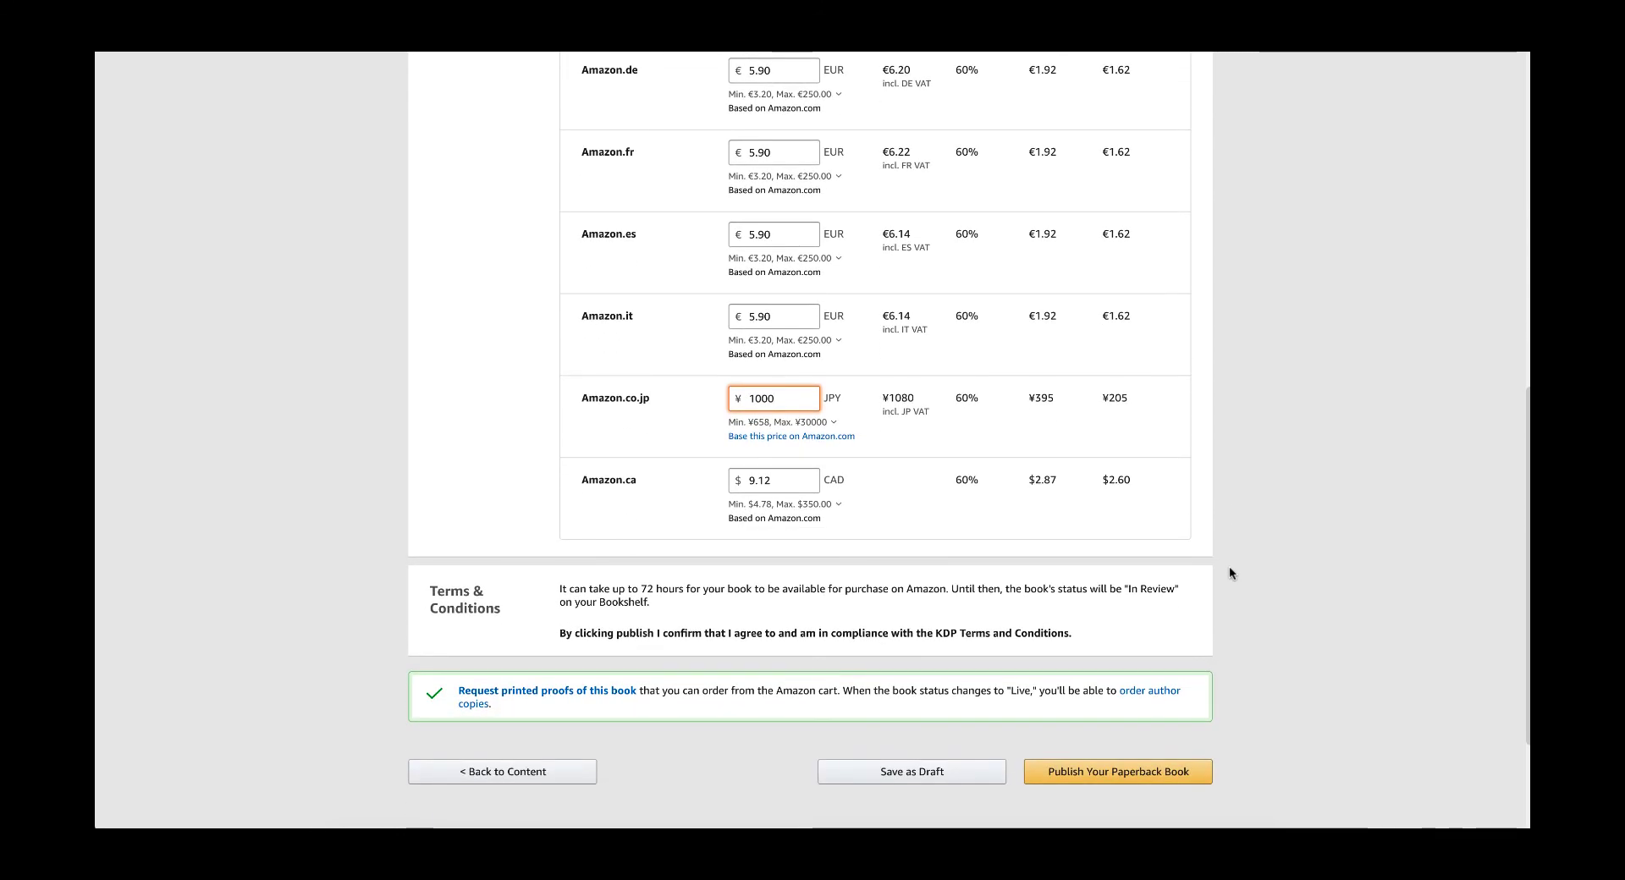
pyautogui.scroll(3, 1229, 573)
pyautogui.scroll(-1, 1228, 573)
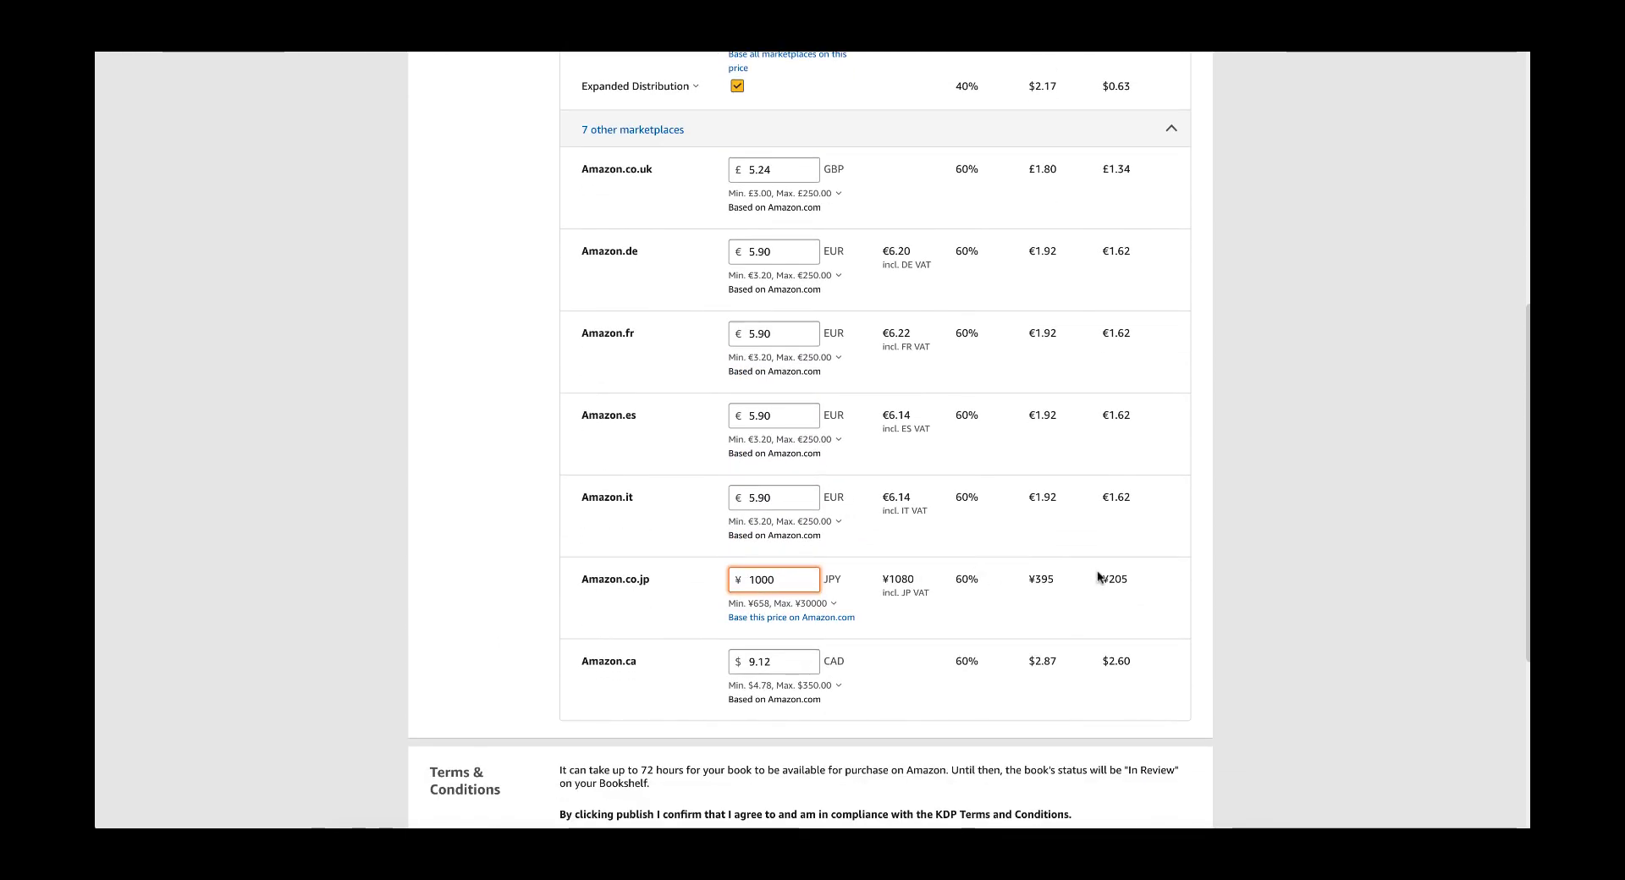
pyautogui.scroll(3, 1098, 576)
pyautogui.scroll(-5, 1098, 576)
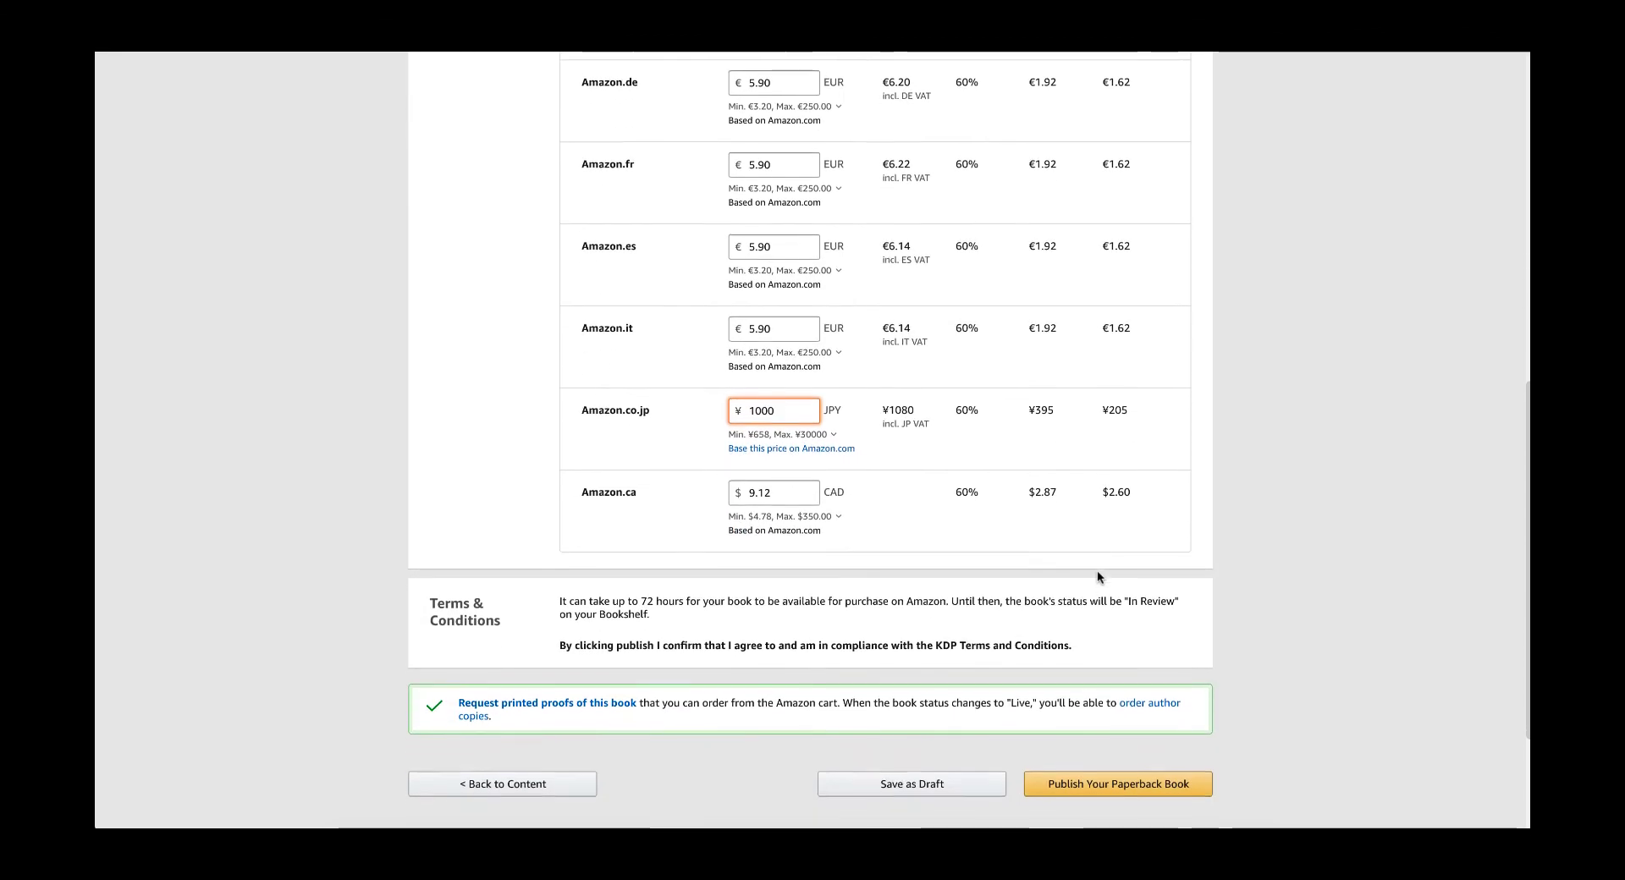
pyautogui.scroll(3, 1098, 576)
pyautogui.scroll(-2, 1097, 577)
pyautogui.scroll(5, 1098, 576)
pyautogui.scroll(-5, 1097, 577)
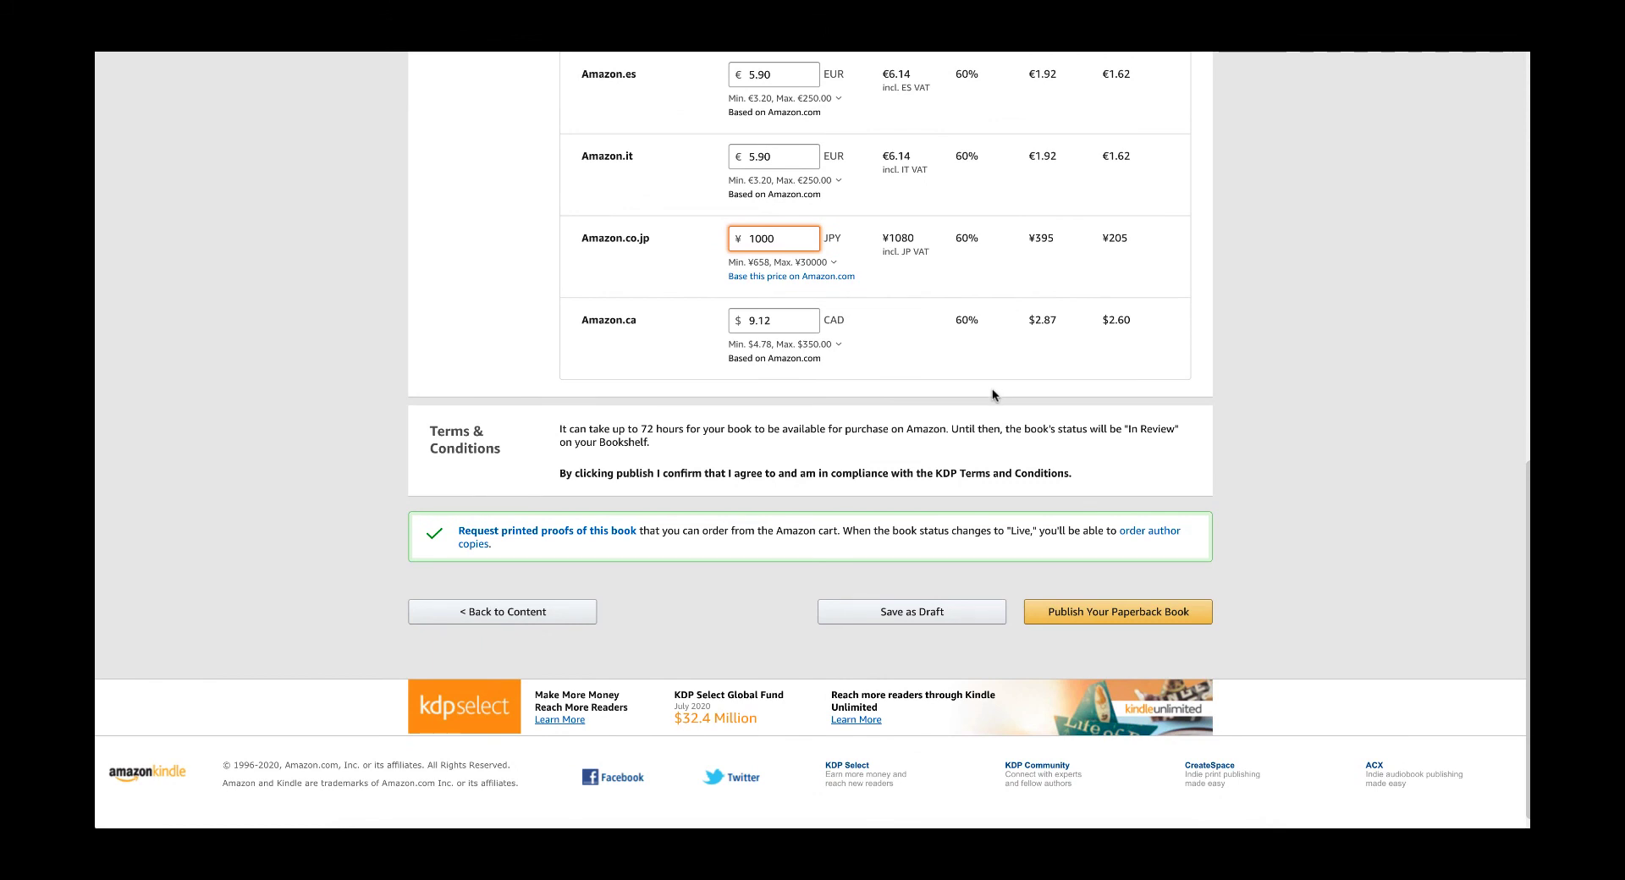
# Submit the paperback with Publish Your Paperback Book.
pyautogui.click(1119, 613)
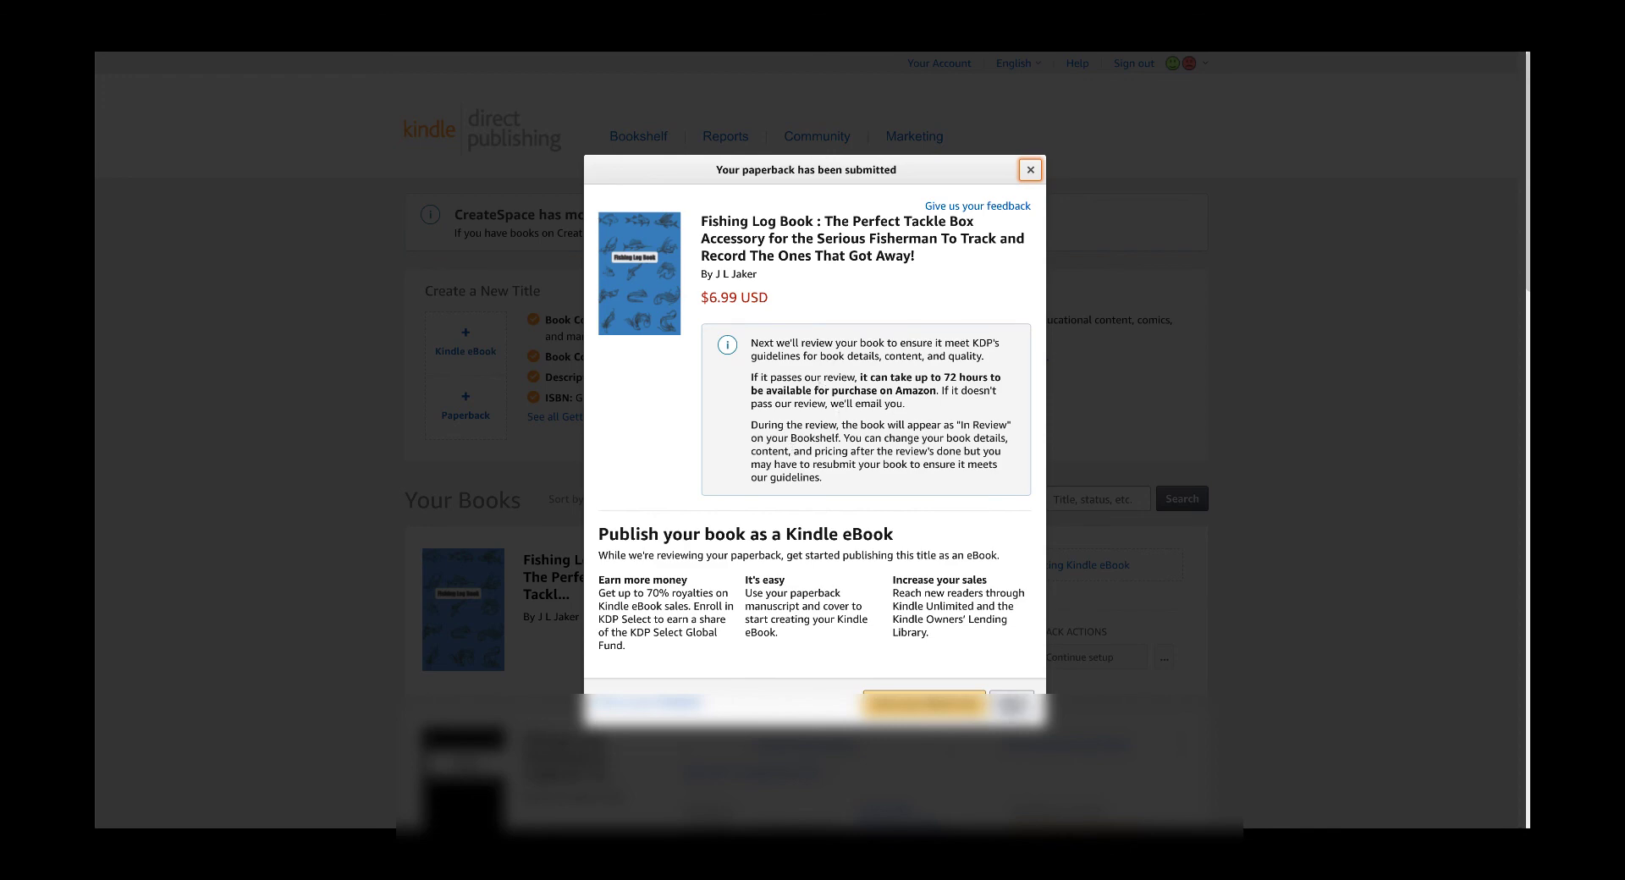
# Close the 'Your paperback has been submitted' dialog to return to the Bookshelf.
pyautogui.click(1012, 705)
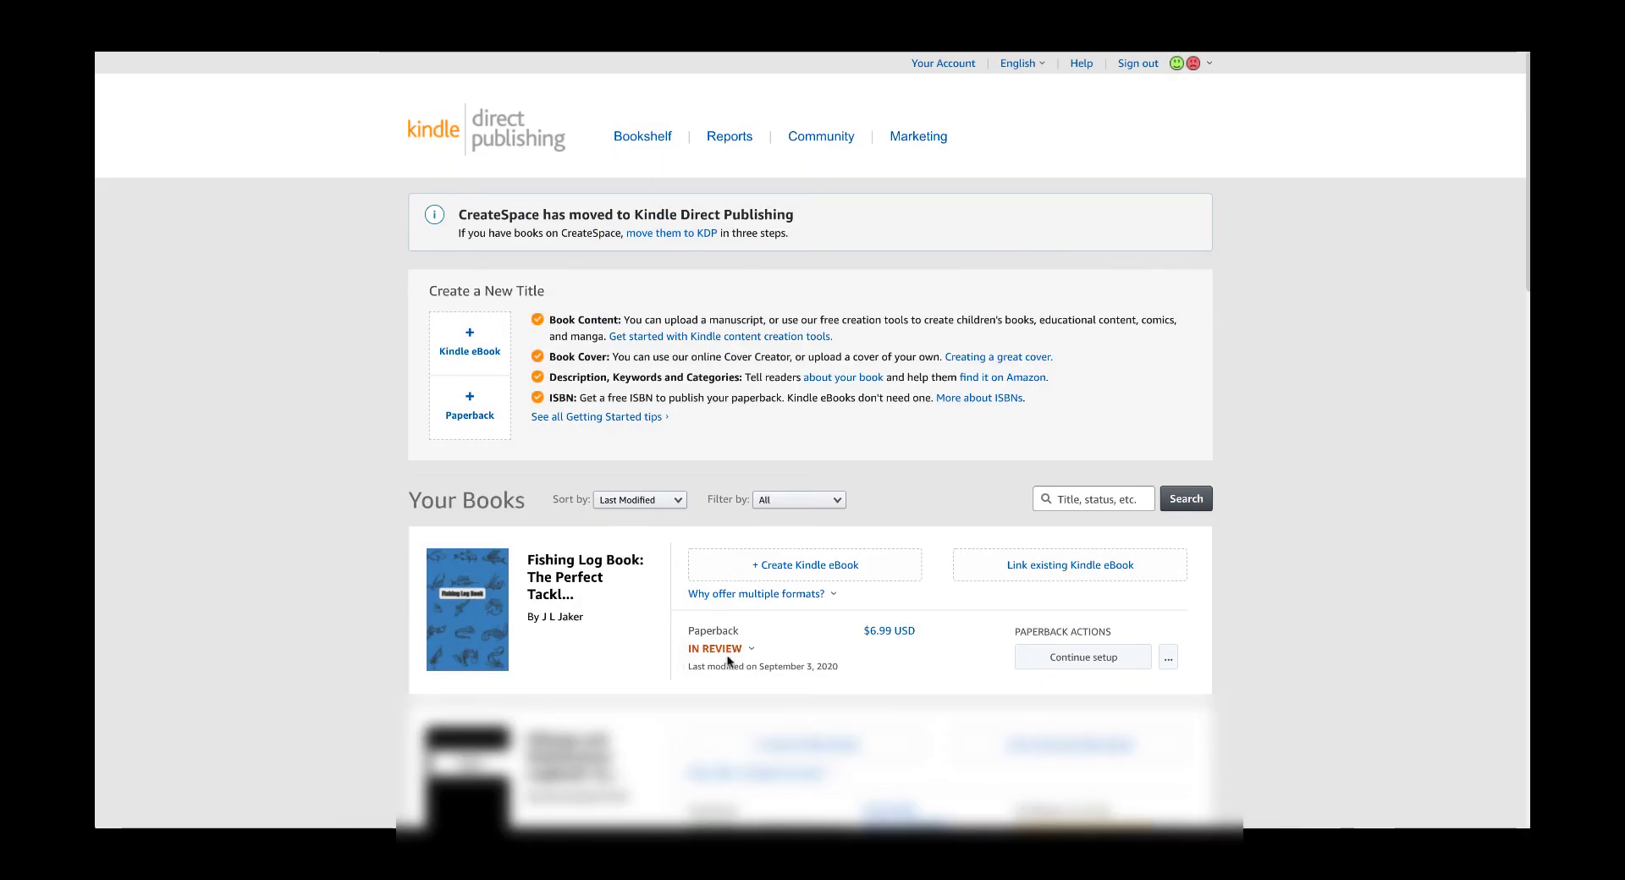